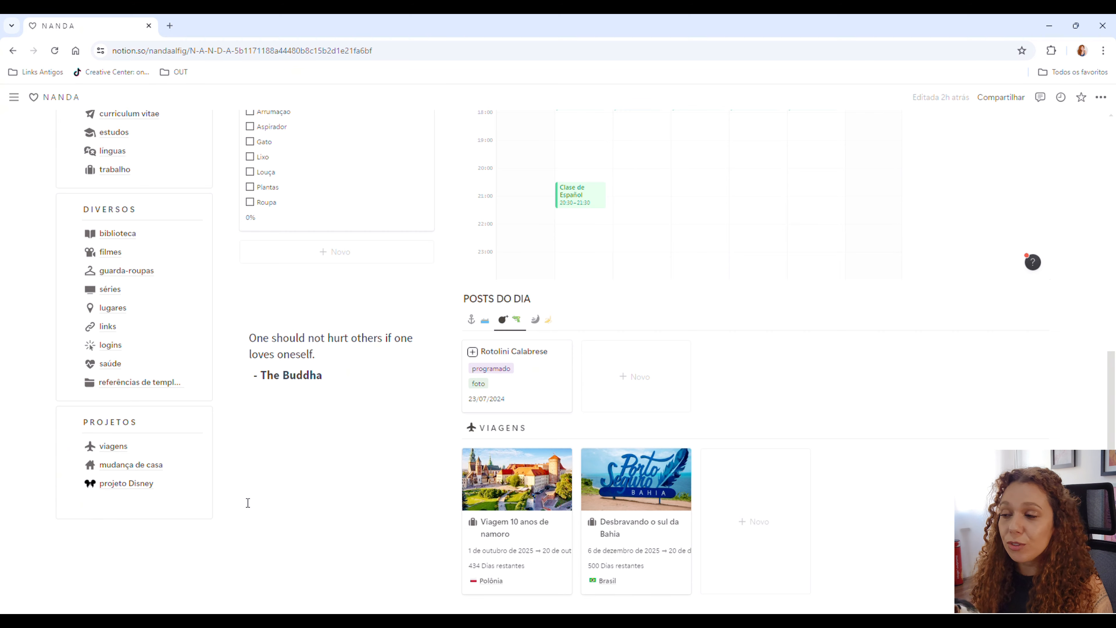
Step: Open today's Nutri entry and link Onigiri 100g as an additional meal under Refeição
{"action": "scroll", "coordinate": [248, 503], "scroll_direction": "up", "scroll_amount": 15}
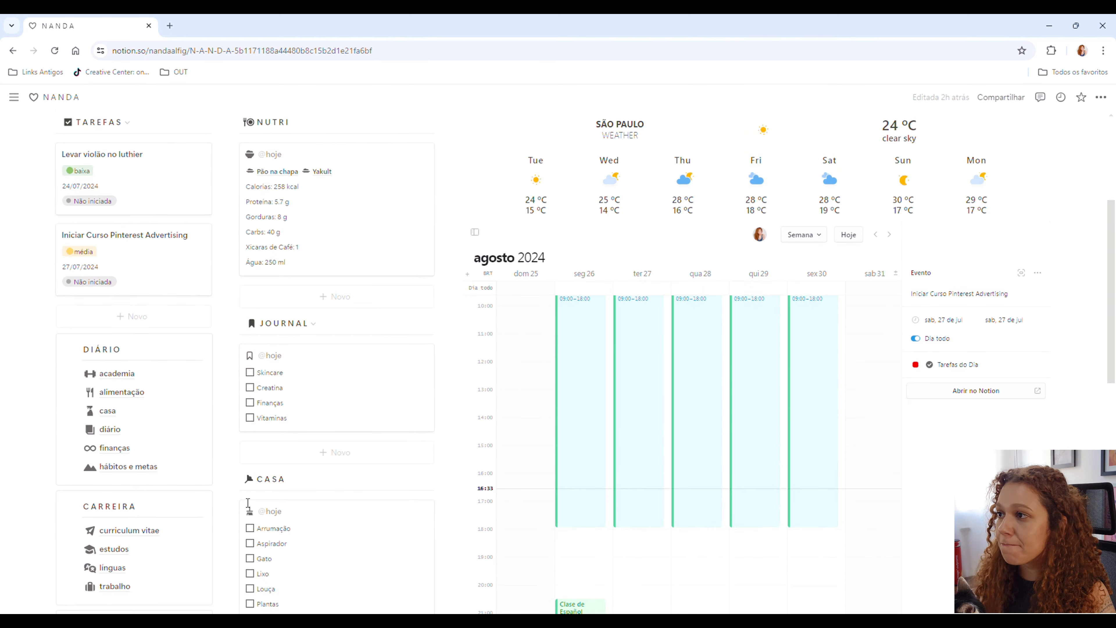
{"action": "scroll", "coordinate": [292, 361], "scroll_direction": "down", "scroll_amount": 3}
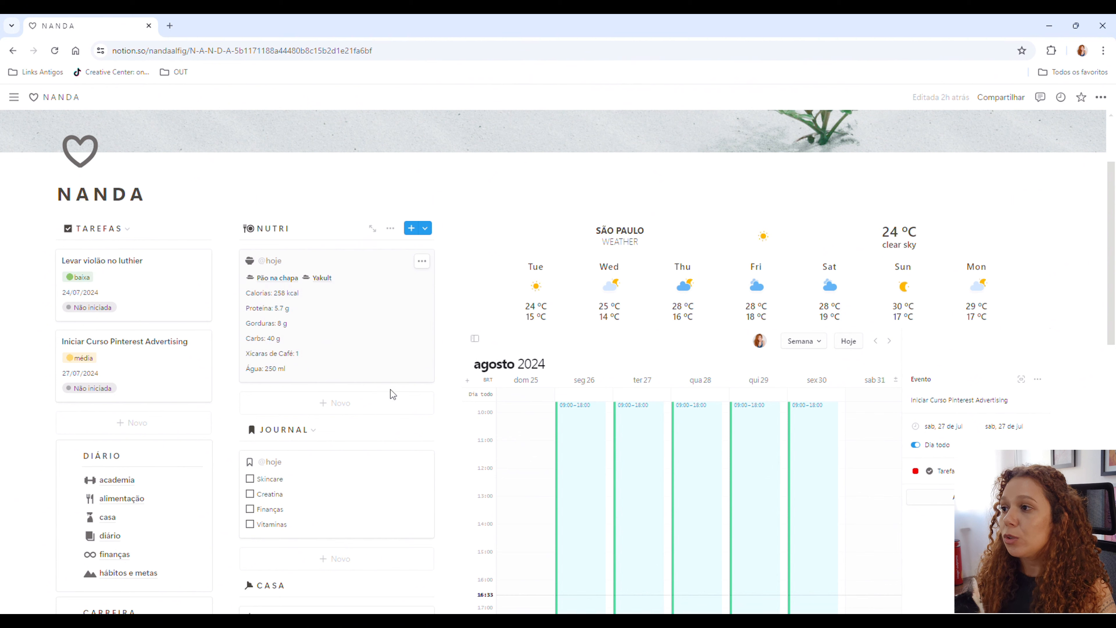
{"action": "left_click", "coordinate": [357, 354]}
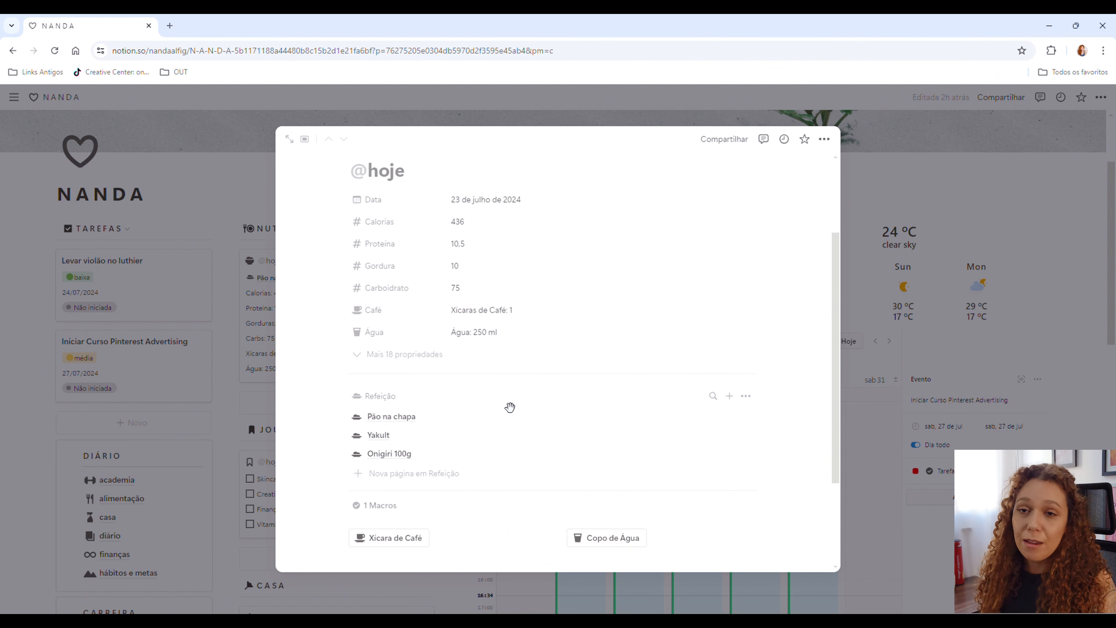
{"action": "scroll", "coordinate": [501, 409], "scroll_direction": "down", "scroll_amount": 1}
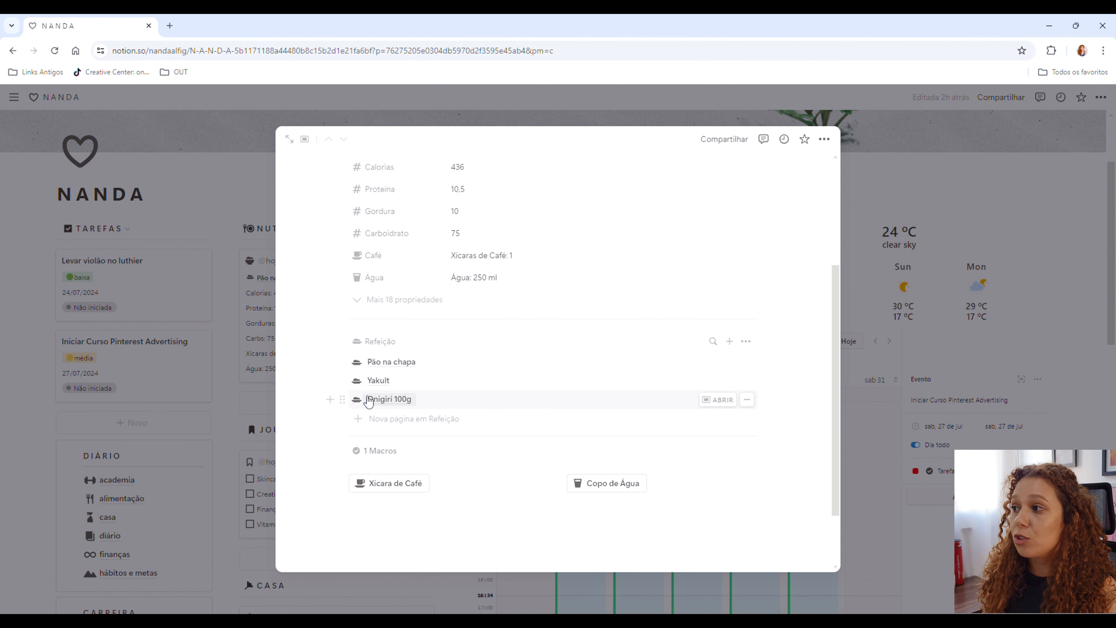
Step: Log one more cup of coffee and one more glass of water in today's Nutri entry, and close it
{"action": "left_click", "coordinate": [394, 484]}
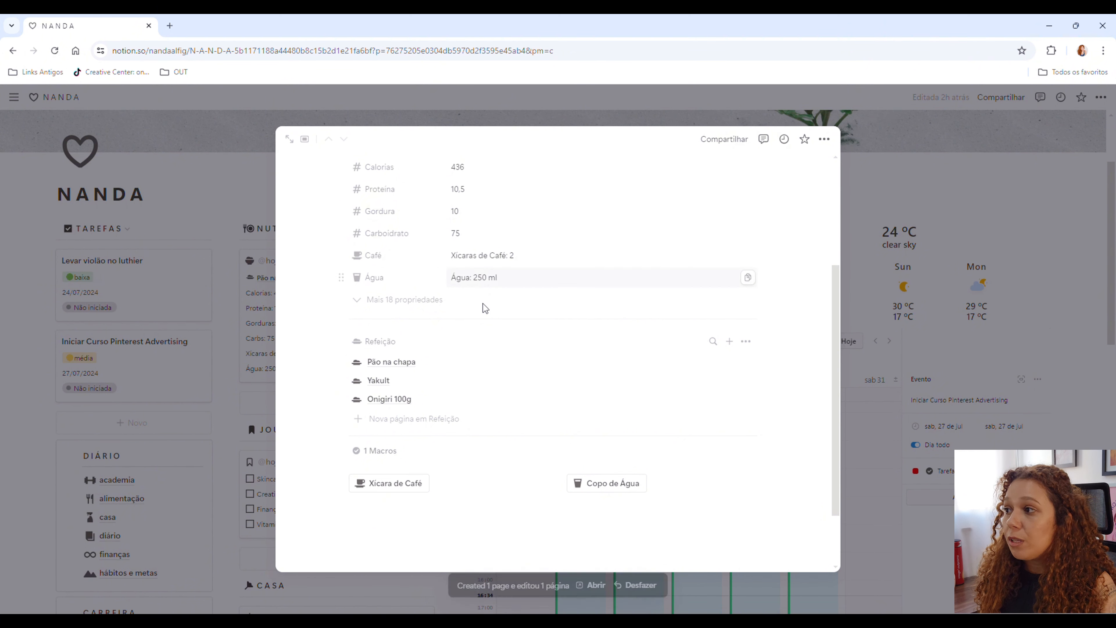
{"action": "left_click", "coordinate": [617, 487]}
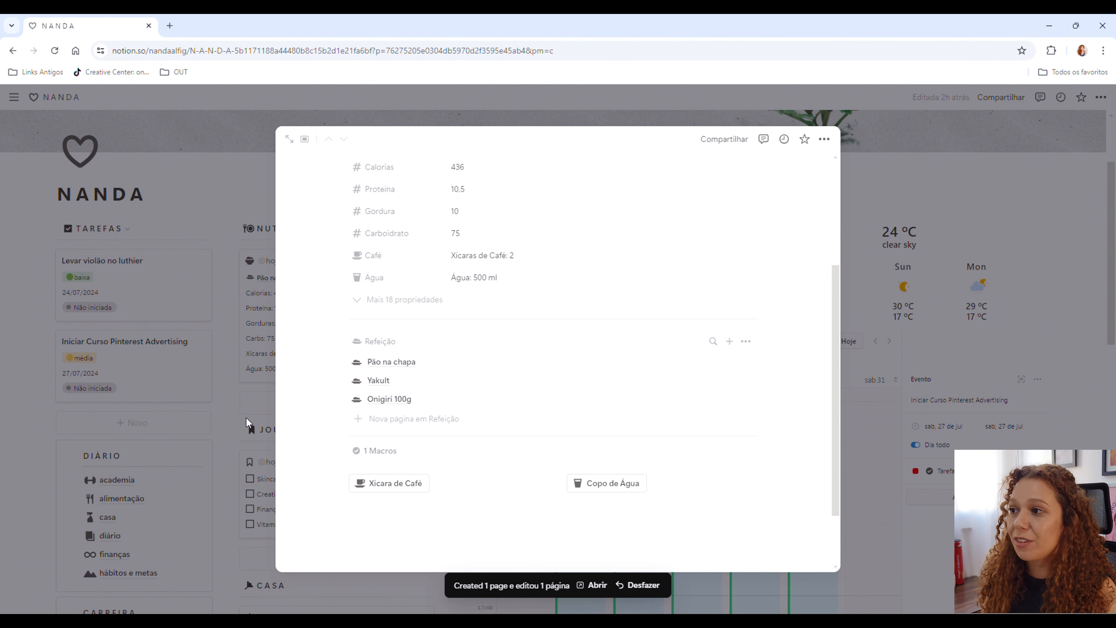
{"action": "left_click", "coordinate": [250, 418]}
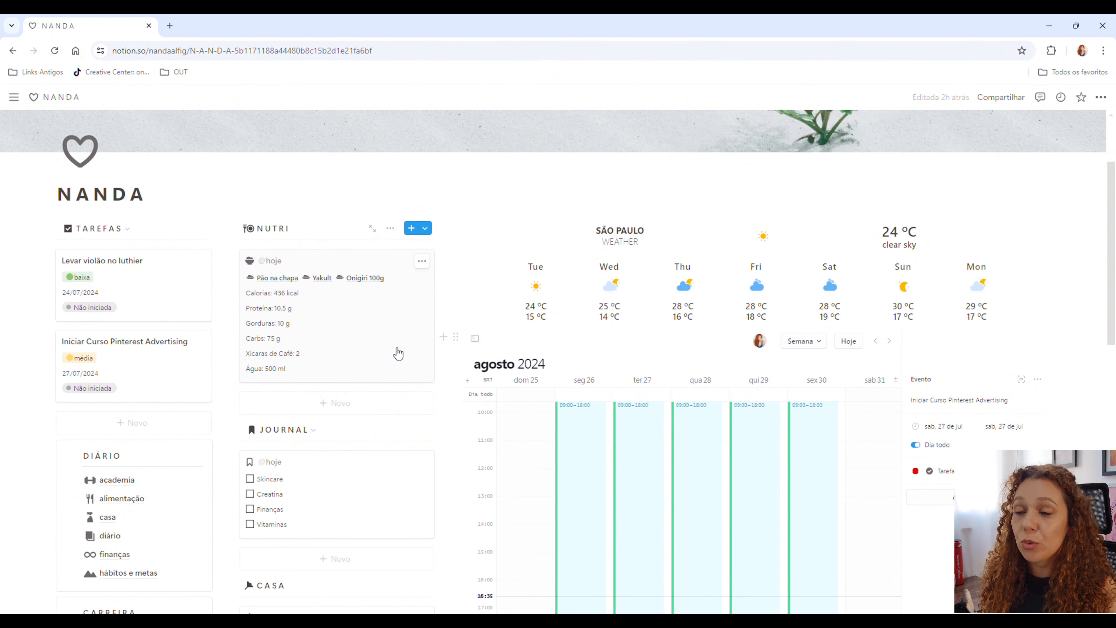
Step: Open today's Journal entry and link the habits "Ler 10 pág/dia do livro", "Estudos de Pós graduação" and "Beber 2L Água" under Hábitos do dia
{"action": "scroll", "coordinate": [394, 395], "scroll_direction": "down", "scroll_amount": 2}
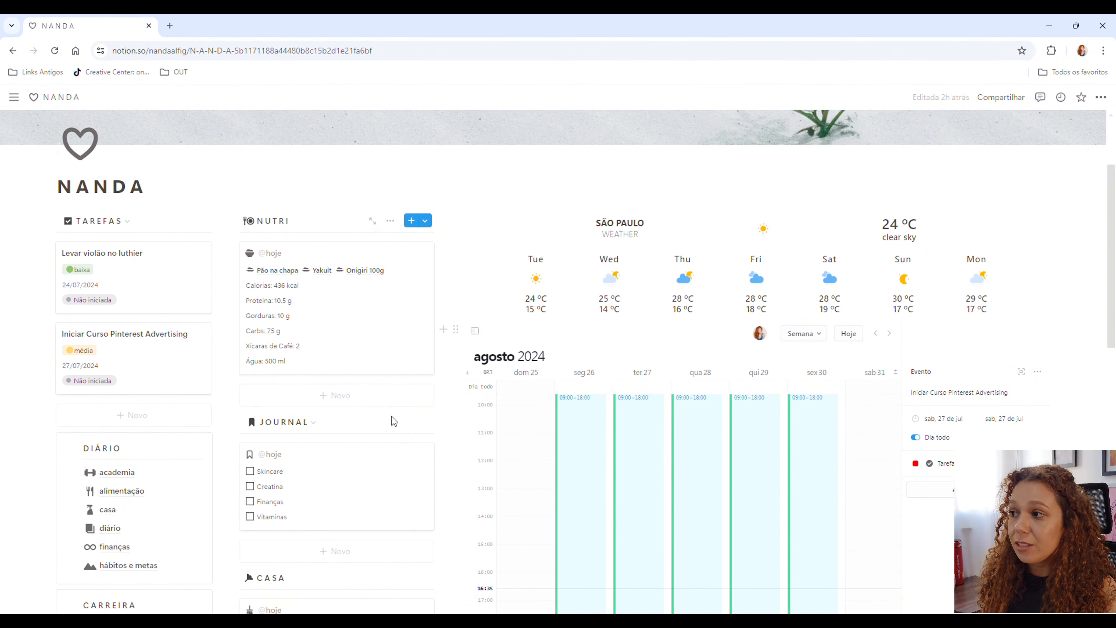
{"action": "scroll", "coordinate": [344, 440], "scroll_direction": "down", "scroll_amount": 2}
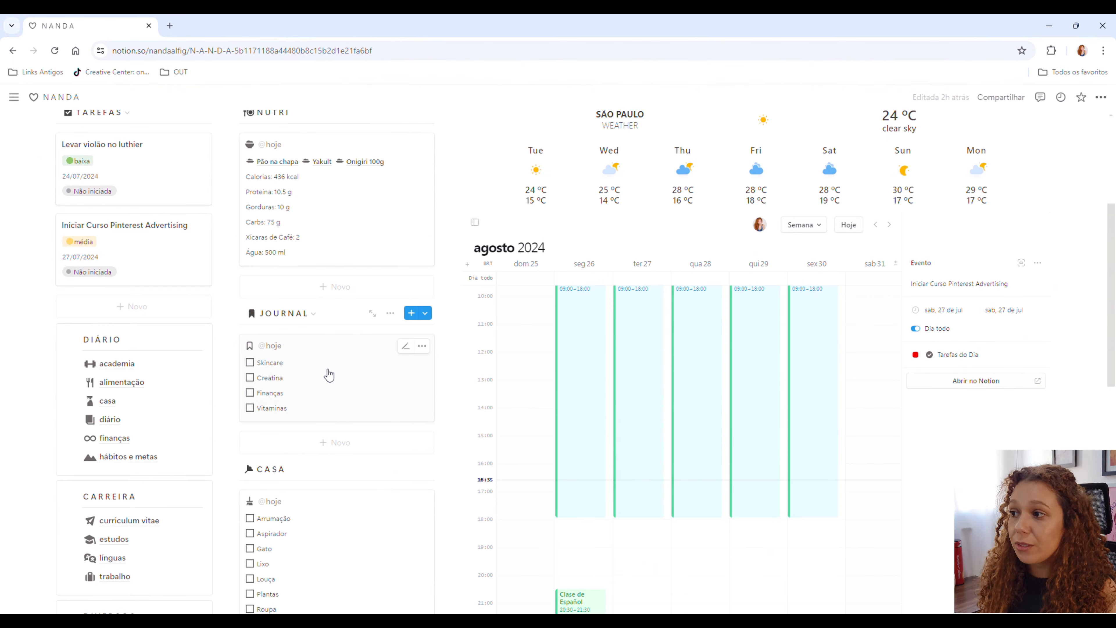
{"action": "left_click", "coordinate": [335, 395]}
{"action": "left_click", "coordinate": [470, 348]}
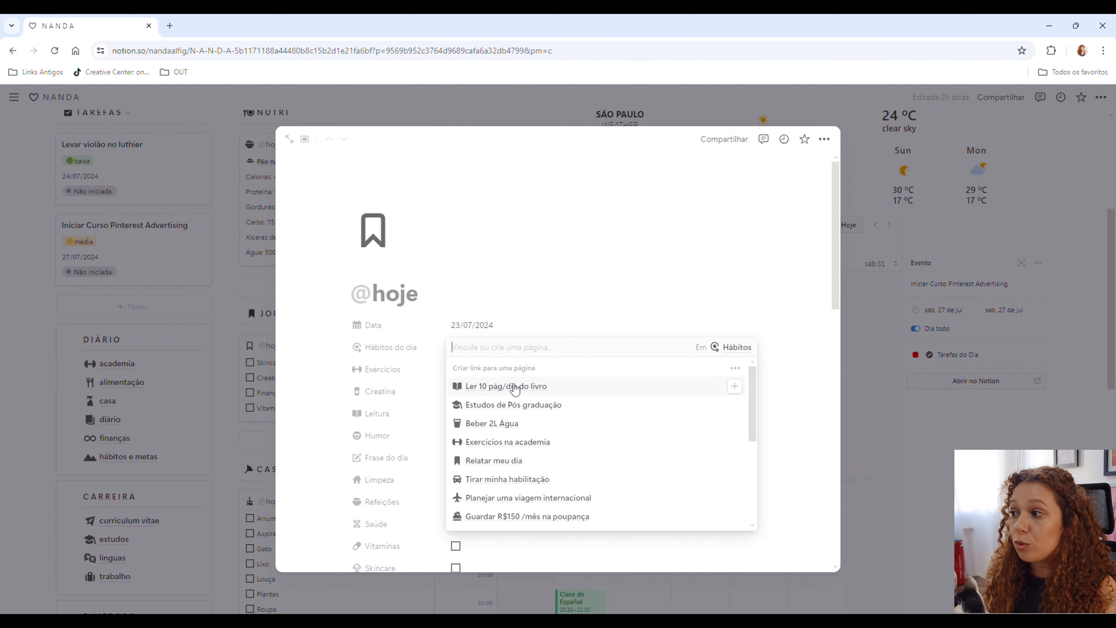
{"action": "left_click", "coordinate": [515, 387]}
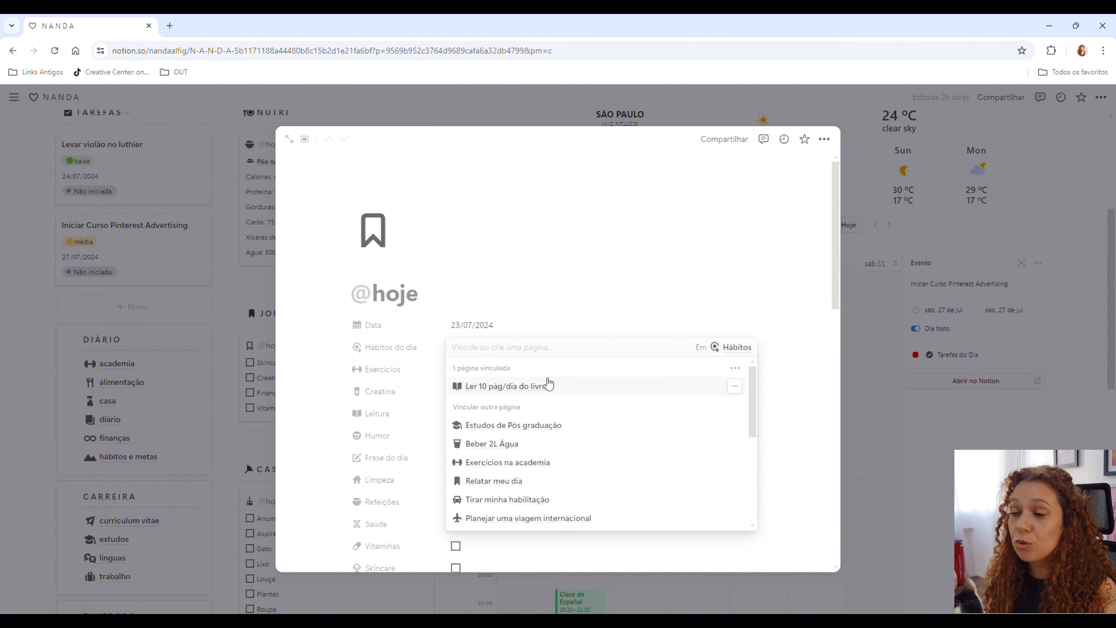
{"action": "scroll", "coordinate": [545, 386], "scroll_direction": "down", "scroll_amount": 2}
{"action": "left_click", "coordinate": [525, 369]}
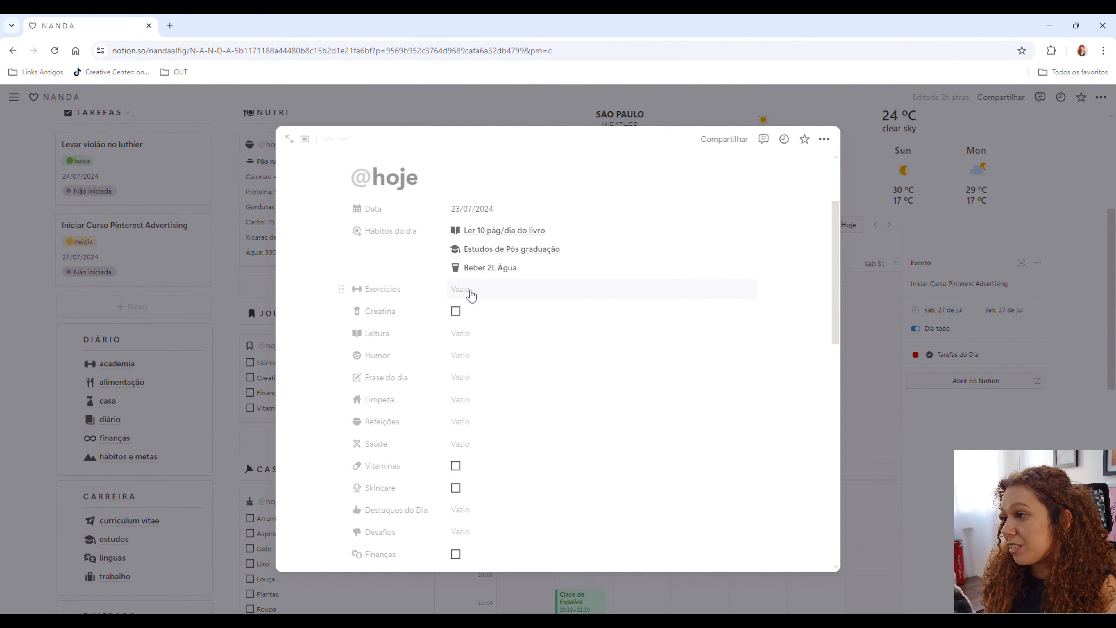
Step: Link "Dia 05 - Total Cardio" under Exercícios and mark Creatina as done
{"action": "left_click", "coordinate": [472, 290]}
{"action": "left_click", "coordinate": [501, 330]}
{"action": "left_click", "coordinate": [789, 320]}
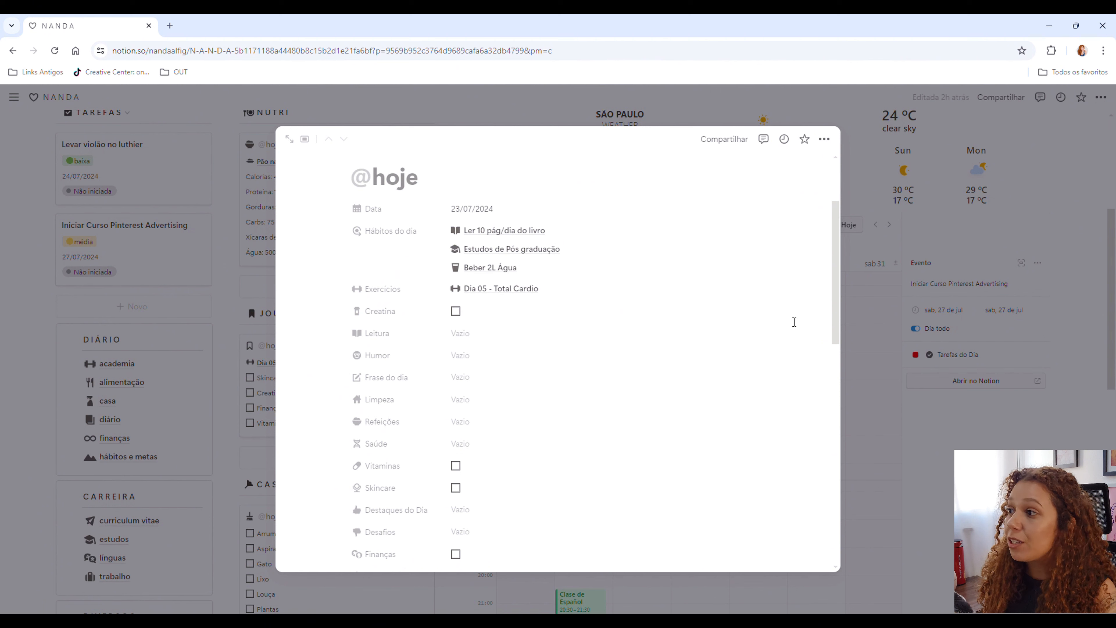
{"action": "left_click", "coordinate": [456, 311]}
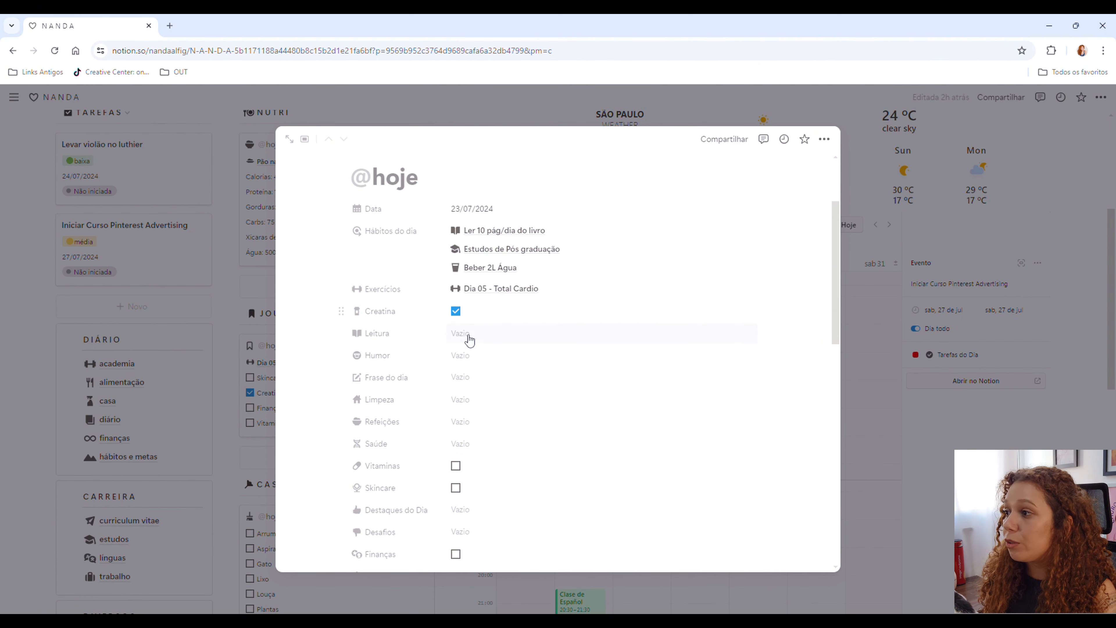
Step: Link the book "O Falecido Mattia Pascal" under Leitura in the journal entry
{"action": "left_click", "coordinate": [483, 337]}
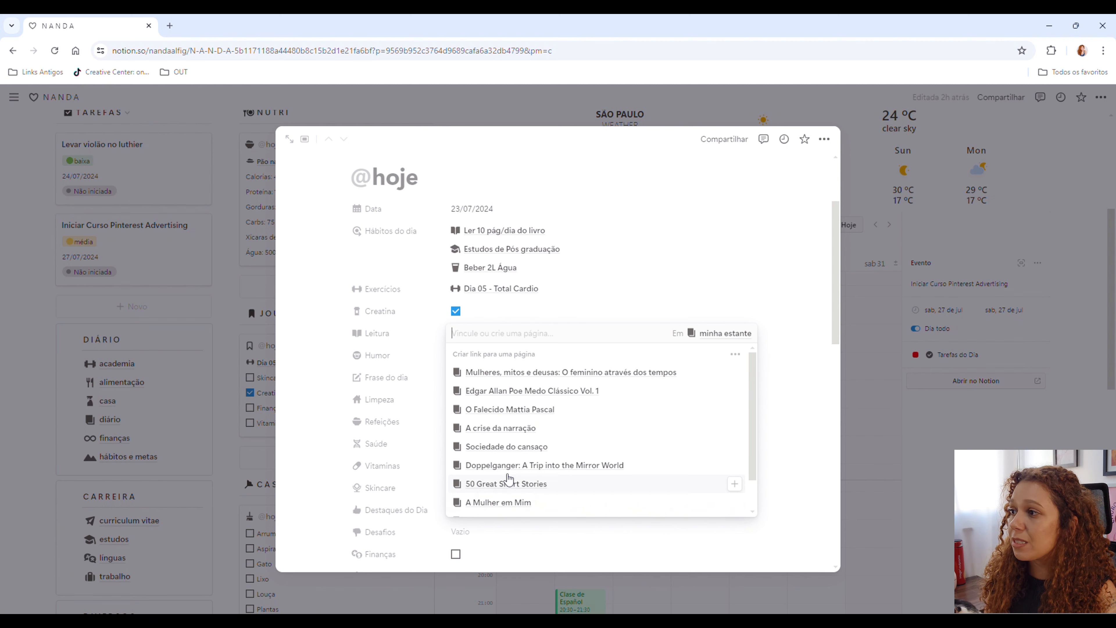
{"action": "left_click", "coordinate": [516, 415]}
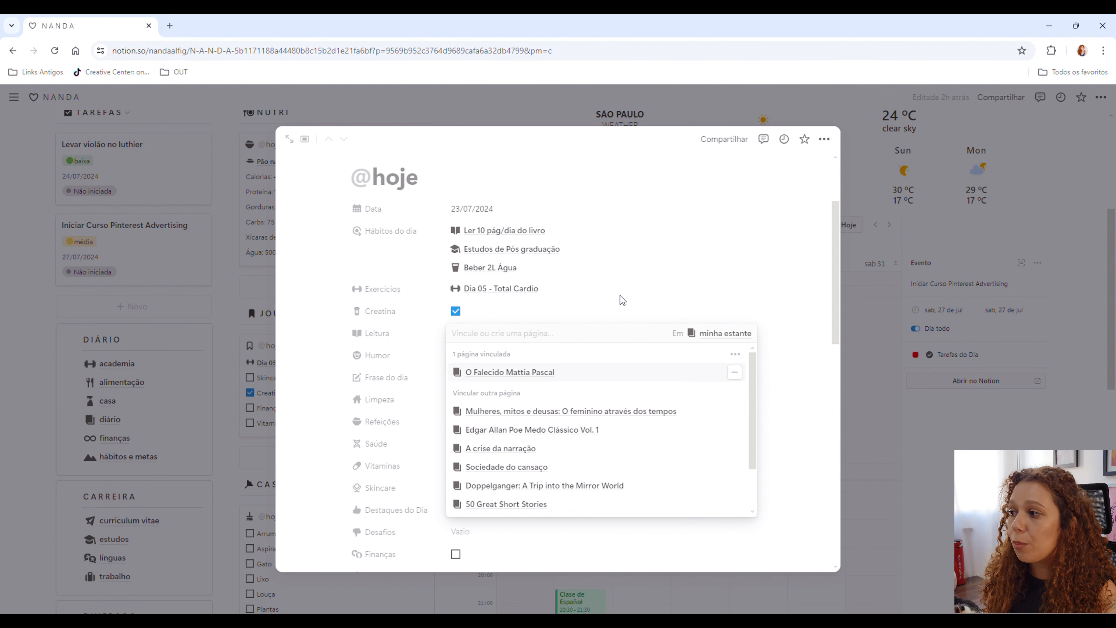
{"action": "left_click", "coordinate": [613, 307]}
Step: Look through the mood options available for the Humor property
{"action": "left_click", "coordinate": [484, 360]}
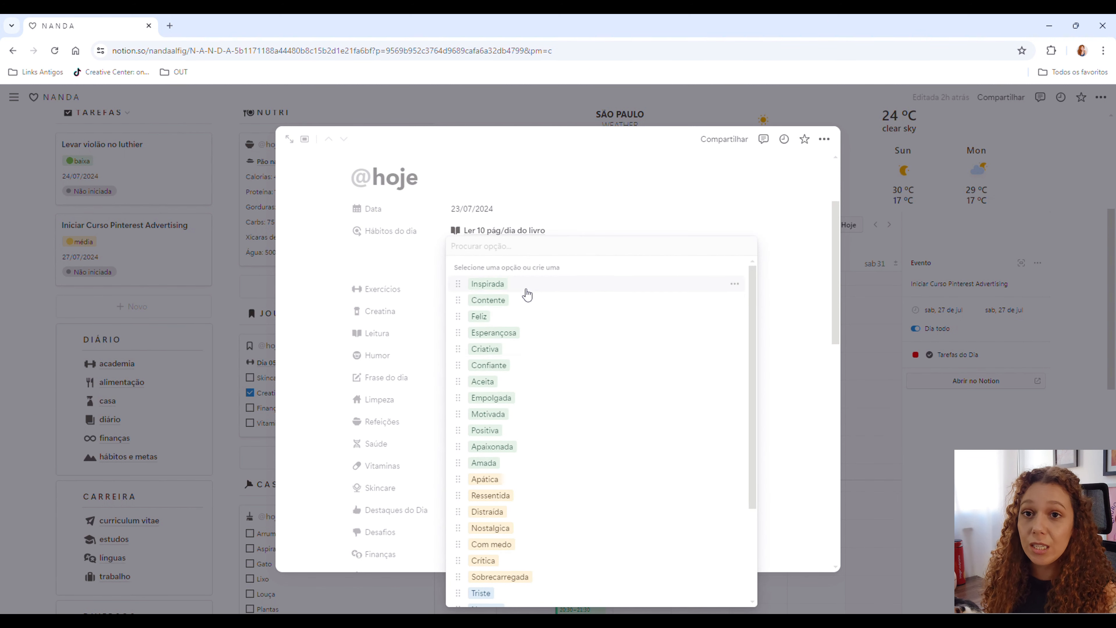
{"action": "scroll", "coordinate": [531, 505], "scroll_direction": "down", "scroll_amount": 3}
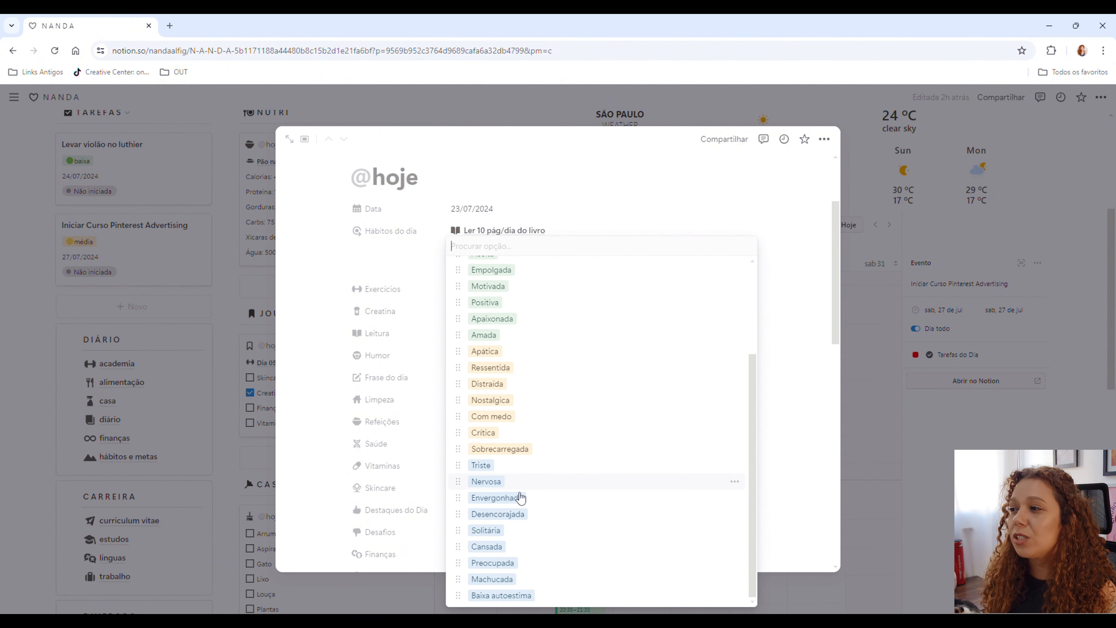
{"action": "left_click", "coordinate": [793, 418]}
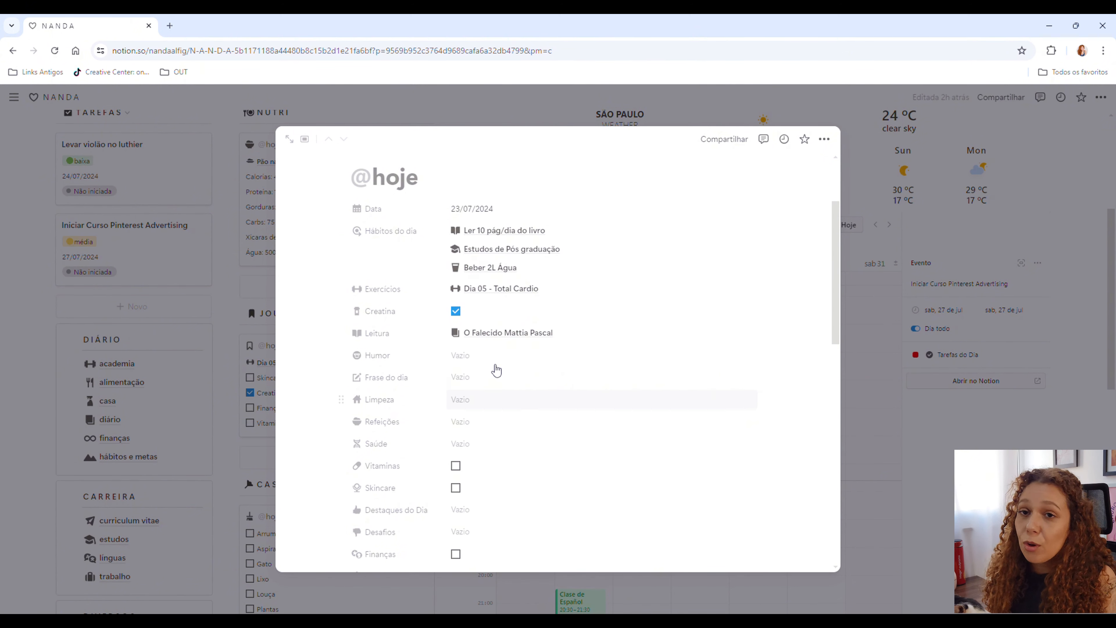
Step: Enter "Sejam bem-vindos" as the Frase do dia
{"action": "left_click", "coordinate": [477, 376]}
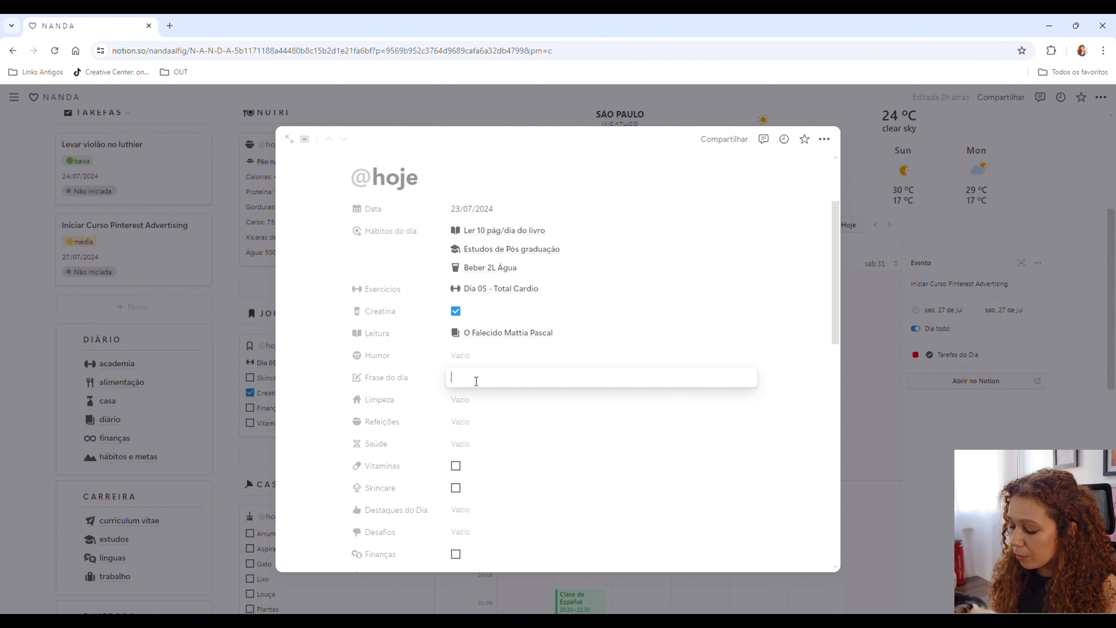
{"action": "type", "text": "Se"}
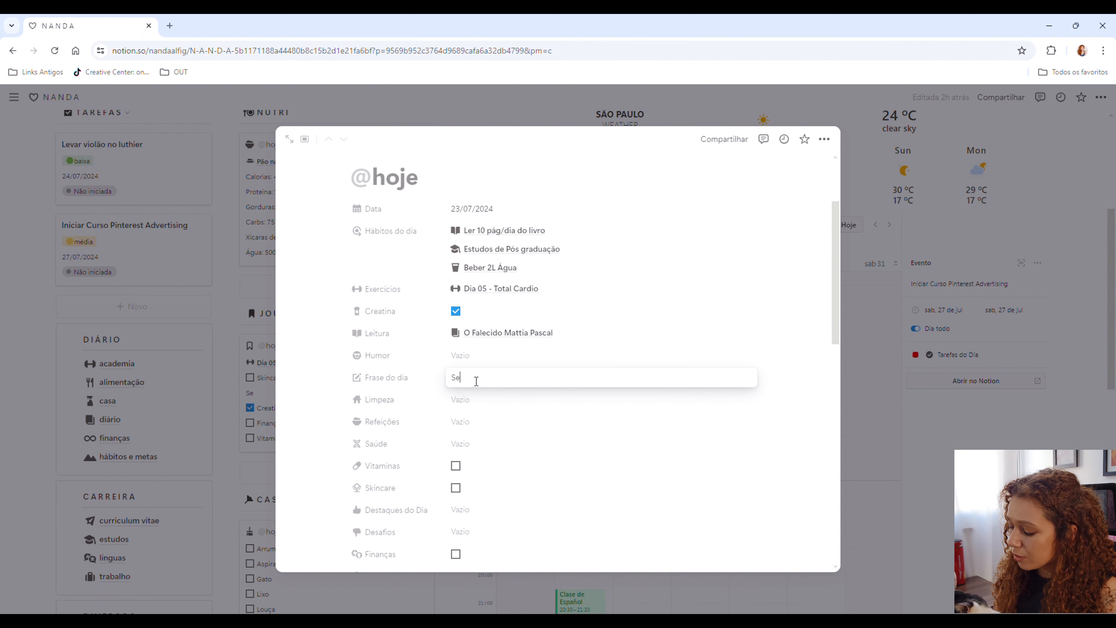
{"action": "type", "text": "jam bem-vi"}
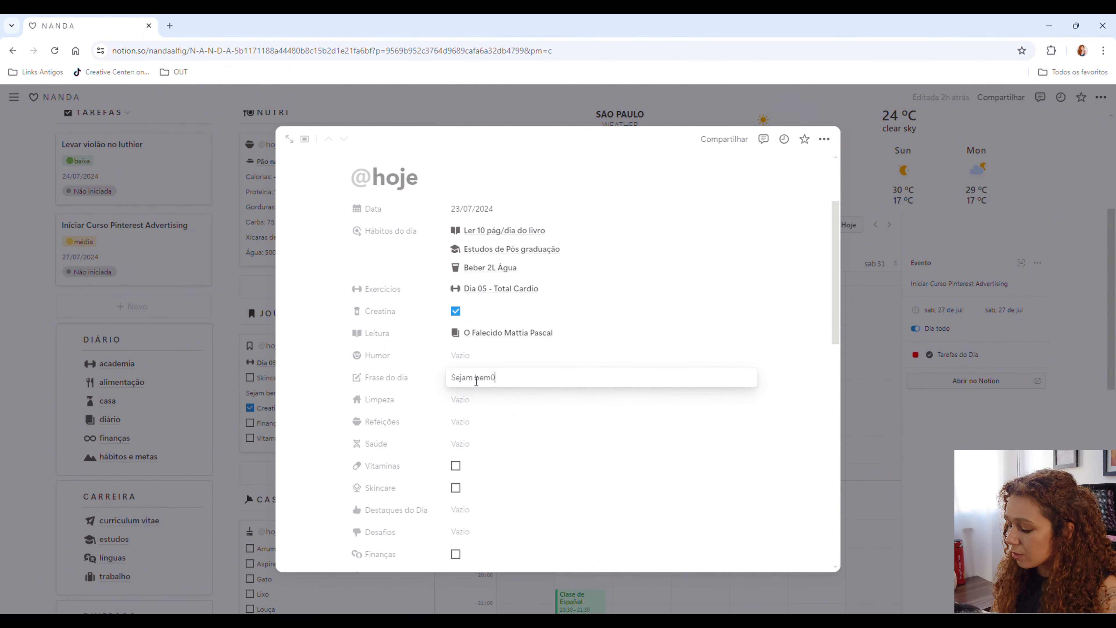
{"action": "type", "text": "ndos"}
{"action": "left_click", "coordinate": [477, 399]}
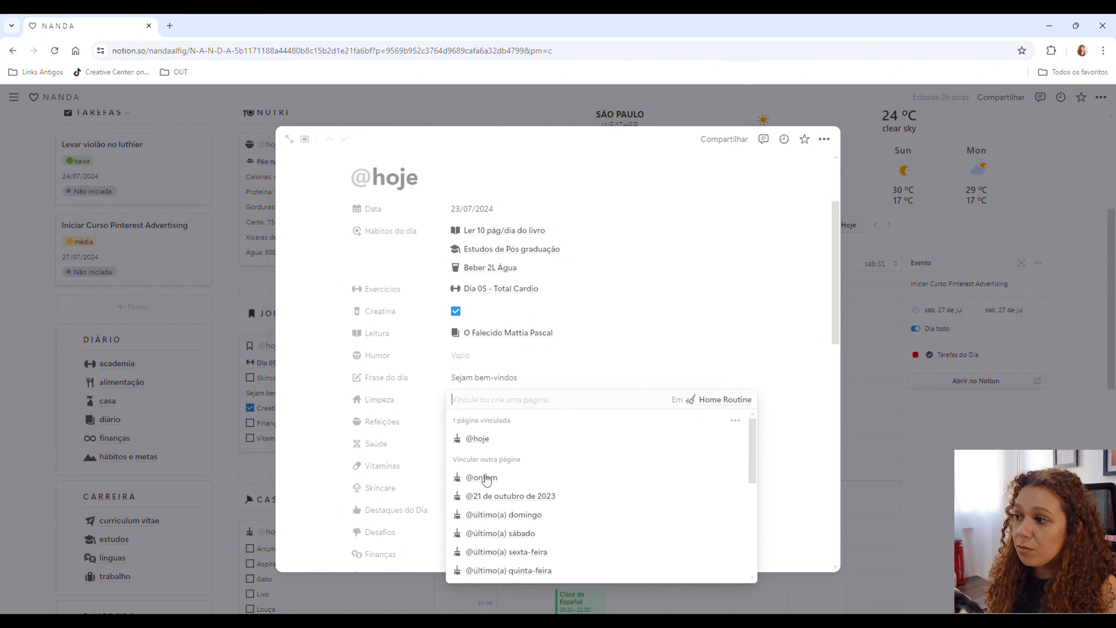
{"action": "left_click", "coordinate": [420, 410]}
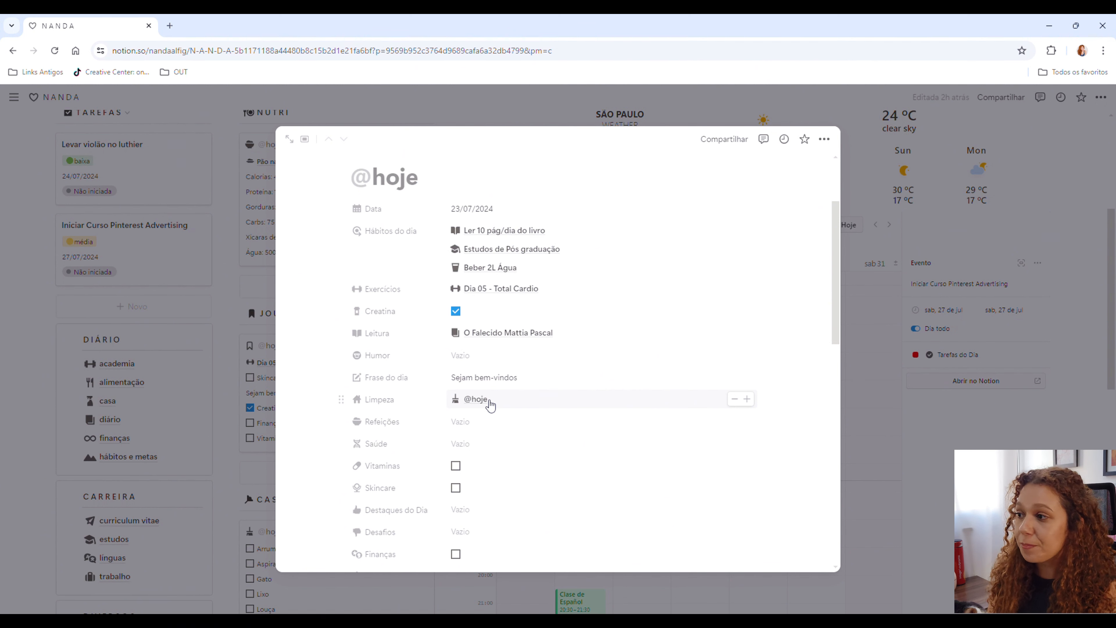
{"action": "left_click", "coordinate": [473, 425]}
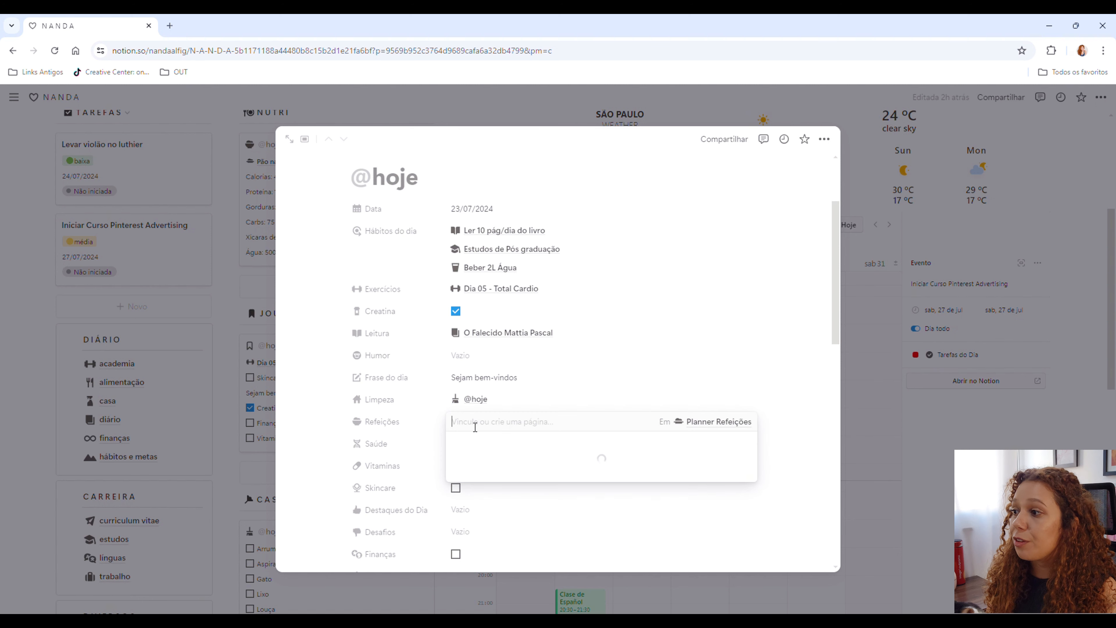
{"action": "left_click", "coordinate": [485, 462]}
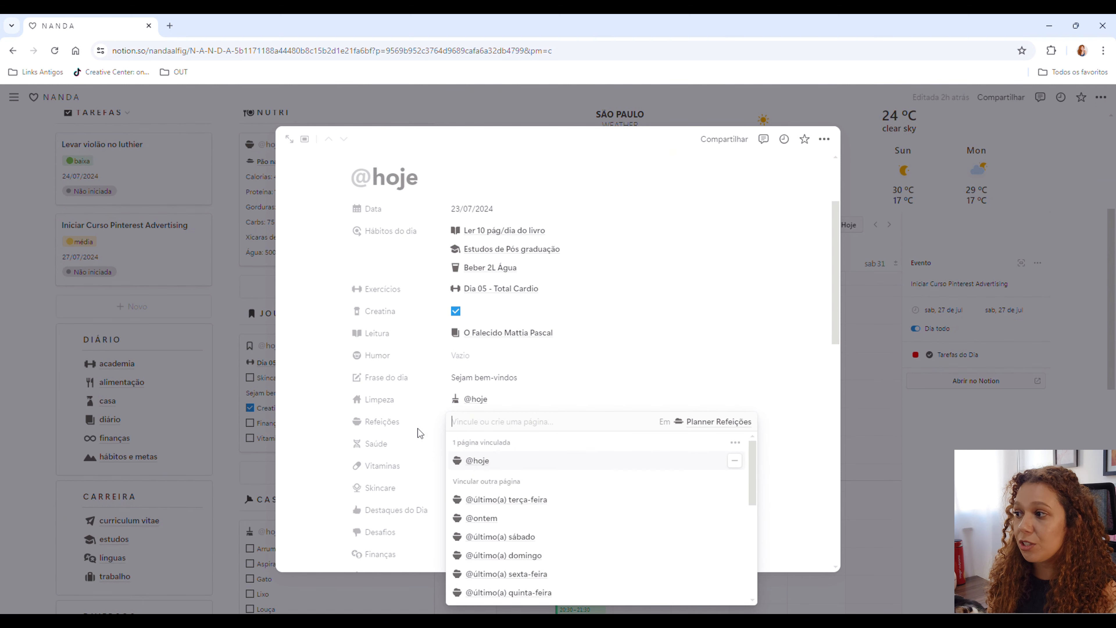
{"action": "left_click", "coordinate": [533, 404]}
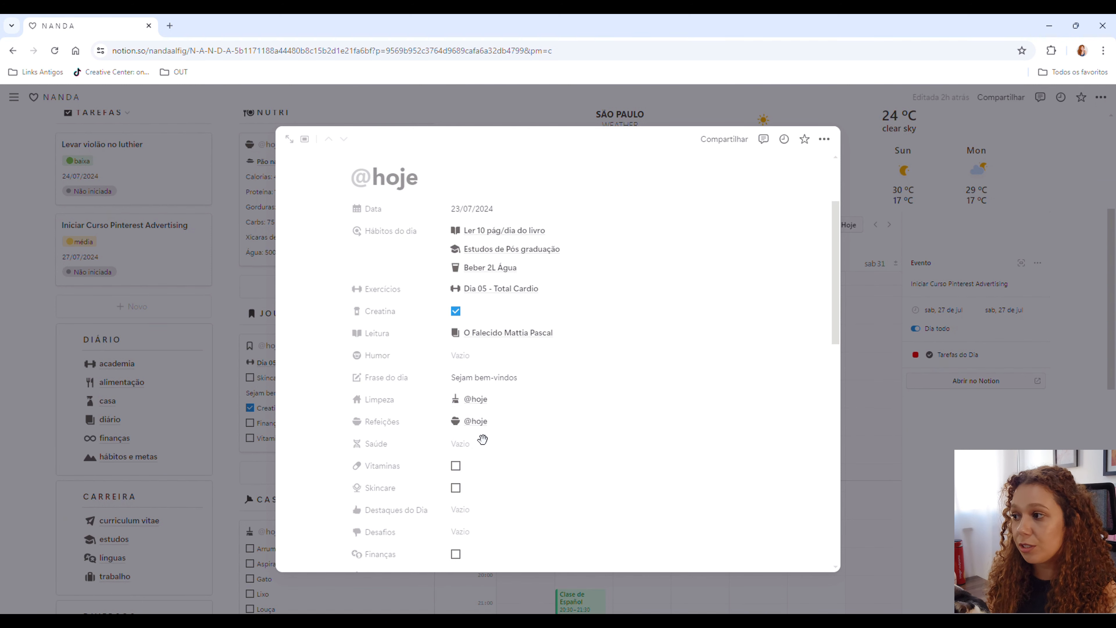
Step: Set Saúde to "Olhos secos" and mark Vitaminas as done
{"action": "left_click", "coordinate": [490, 441]}
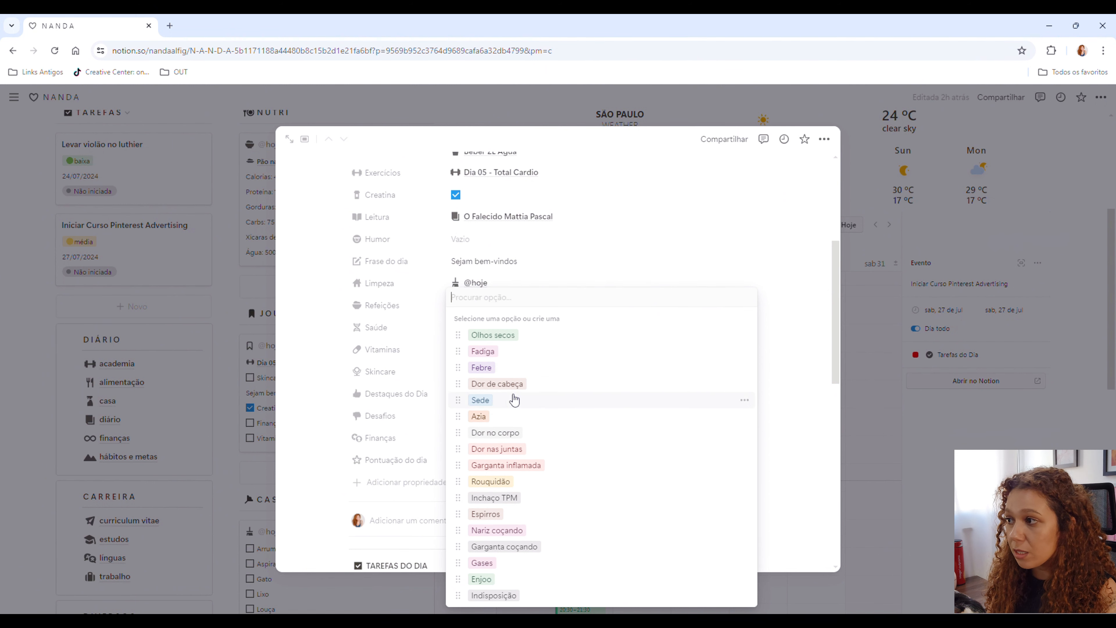
{"action": "left_click", "coordinate": [522, 339]}
{"action": "left_click", "coordinate": [623, 270]}
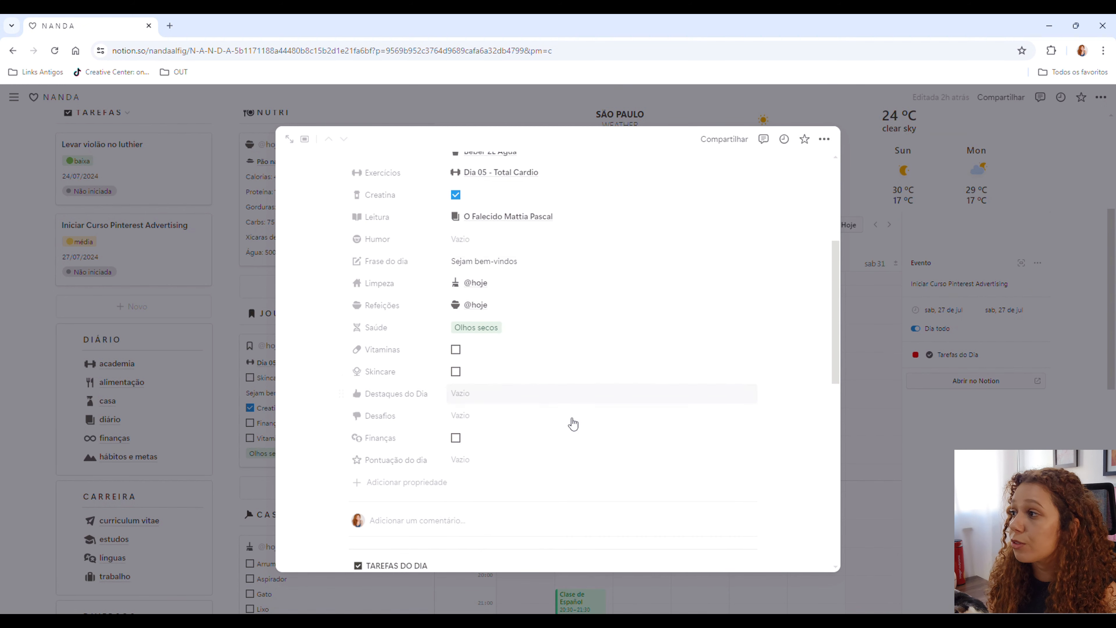
{"action": "left_click", "coordinate": [456, 349]}
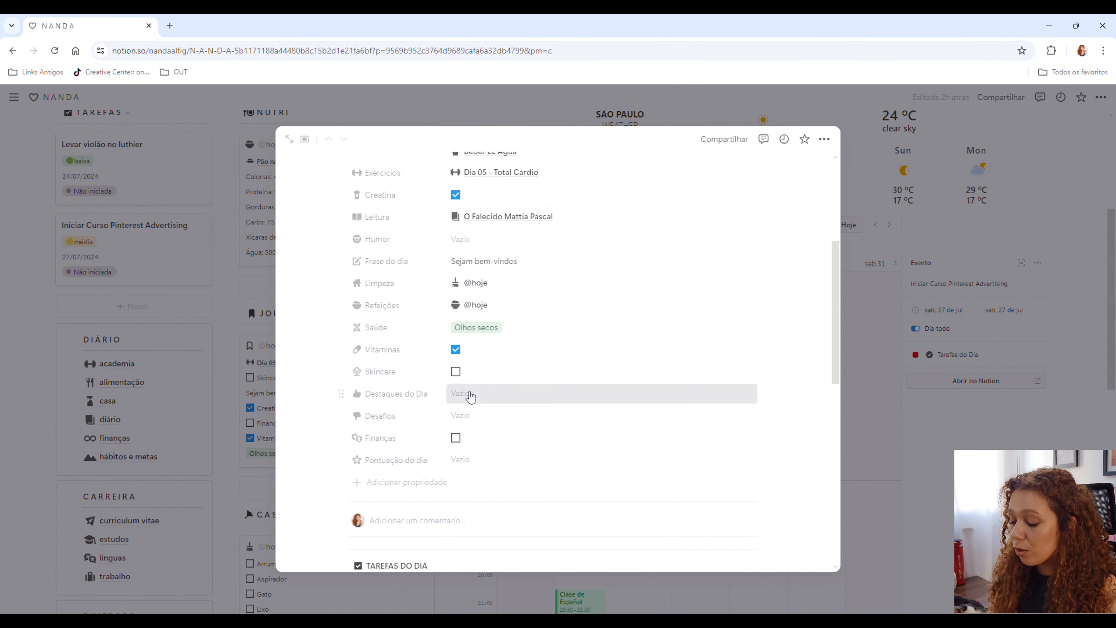
Step: Open the Destaques do Dia and Desafios properties to view their text entry fields
{"action": "left_click", "coordinate": [469, 395]}
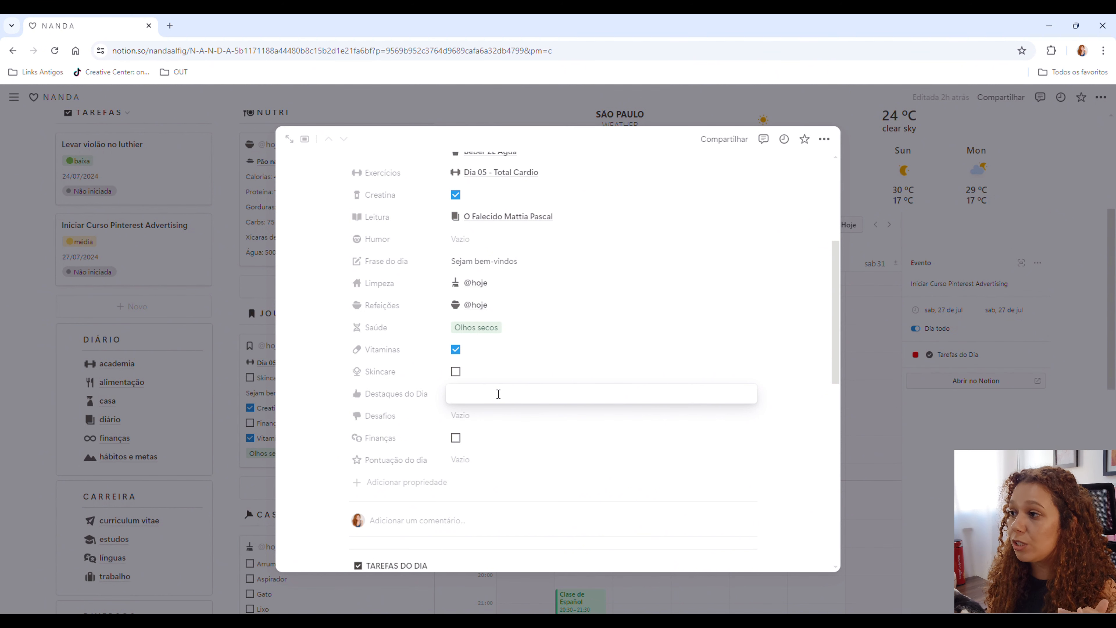
{"action": "left_click", "coordinate": [466, 418]}
{"action": "left_click", "coordinate": [465, 417]}
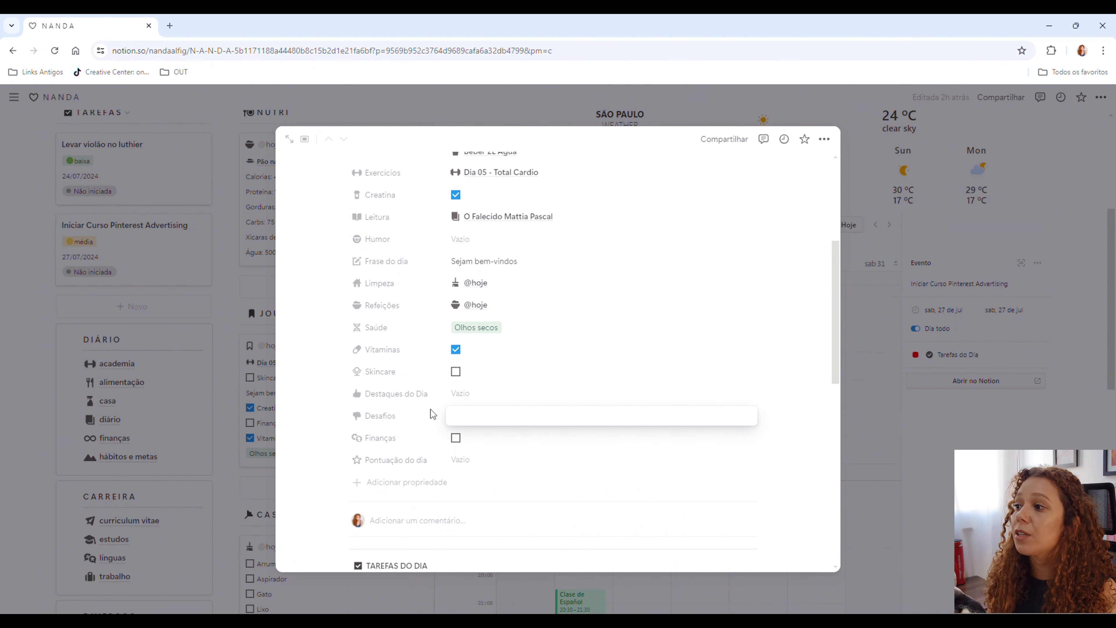
Step: Set the journal entry's Pontuação do dia to 9
{"action": "scroll", "coordinate": [435, 416], "scroll_direction": "down", "scroll_amount": 2}
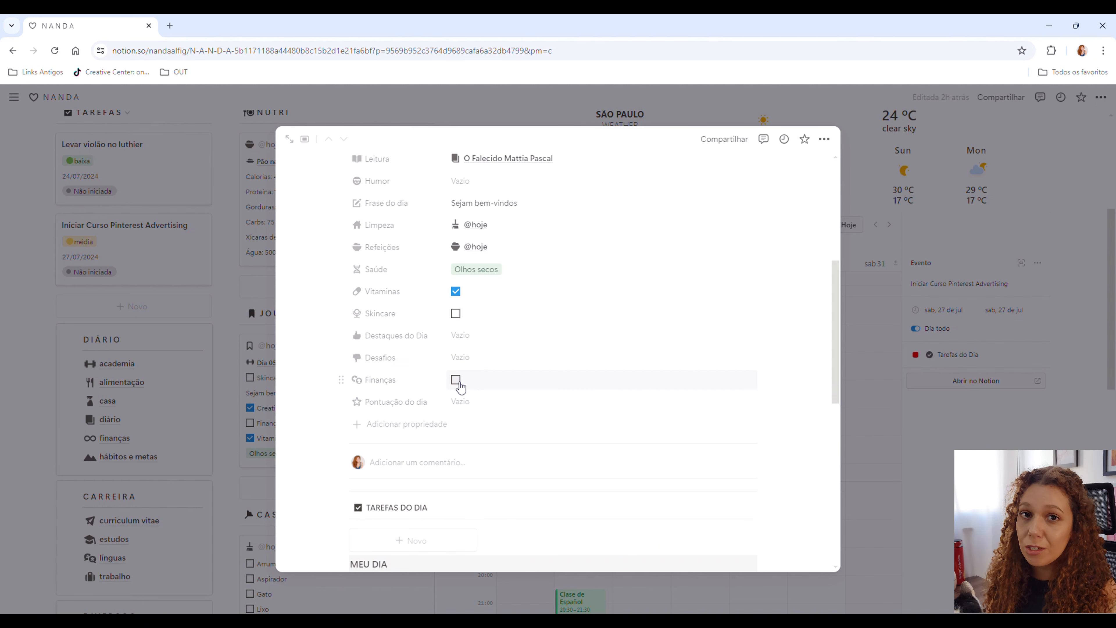
{"action": "scroll", "coordinate": [460, 388], "scroll_direction": "down", "scroll_amount": 4}
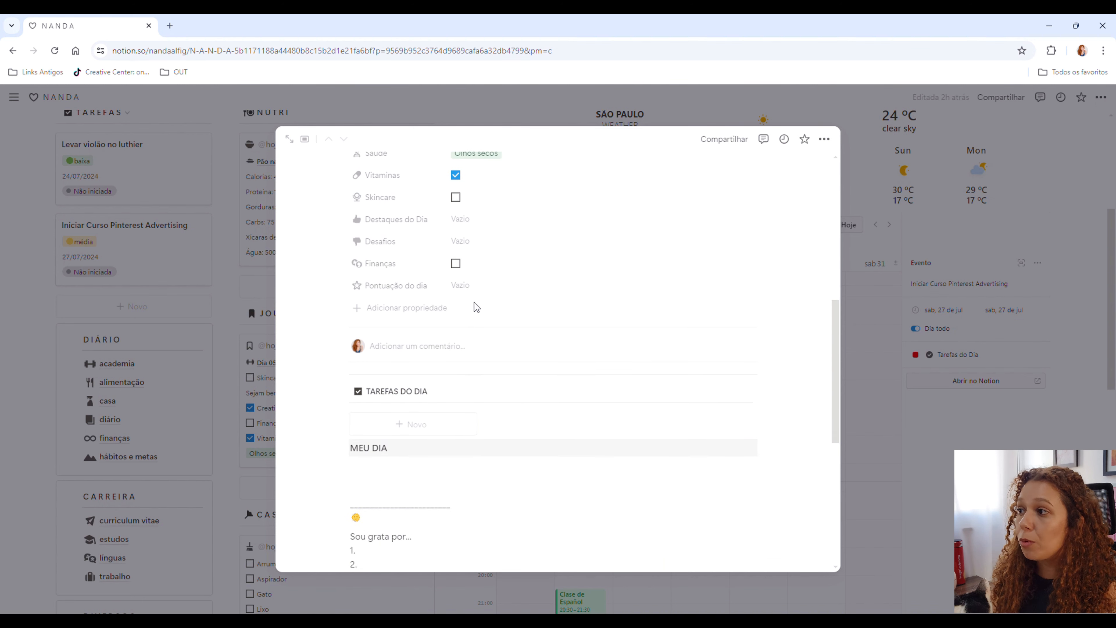
{"action": "left_click", "coordinate": [481, 286]}
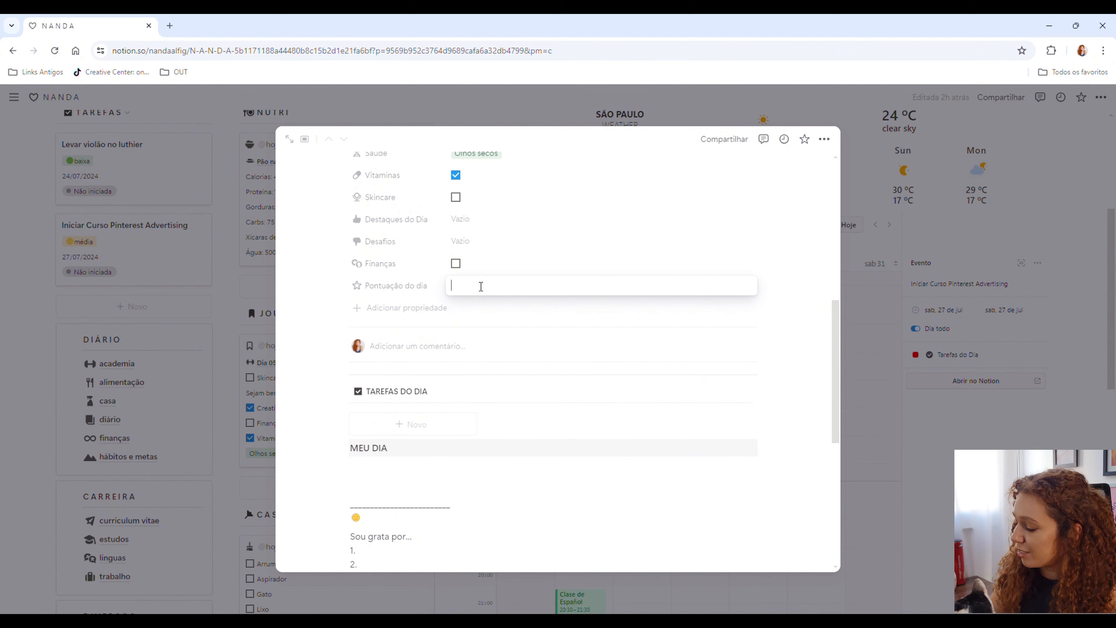
{"action": "type", "text": "9"}
{"action": "left_click", "coordinate": [501, 328]}
Step: Write "Hoje comecei o meu canal no Youtube" under MEU DIA in the journal entry
{"action": "scroll", "coordinate": [500, 328], "scroll_direction": "down", "scroll_amount": 2}
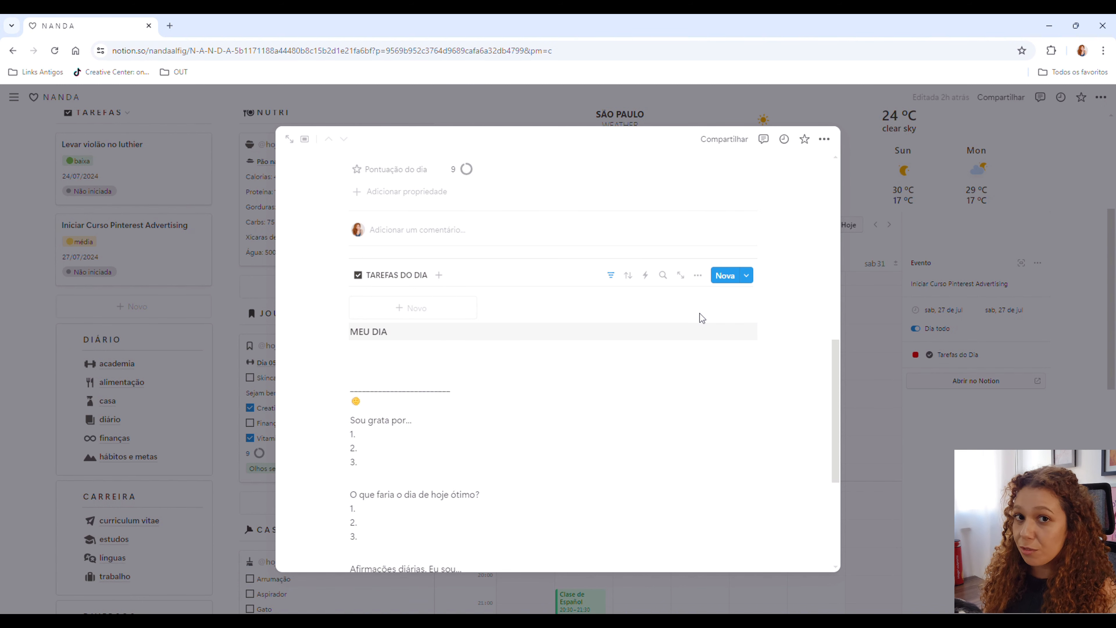
{"action": "scroll", "coordinate": [421, 352], "scroll_direction": "down", "scroll_amount": 2}
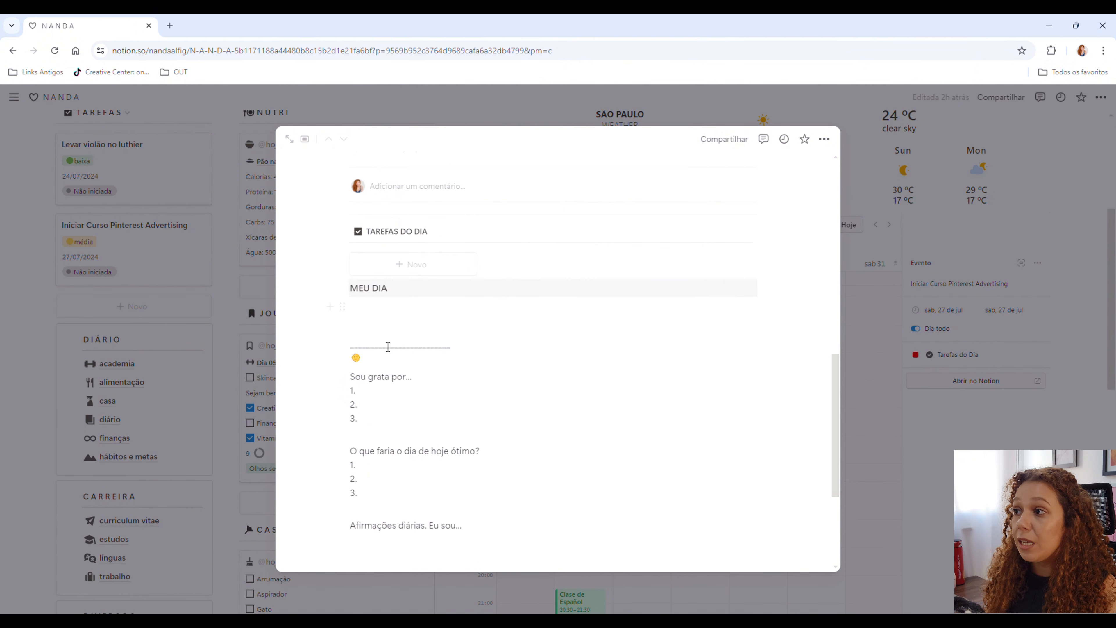
{"action": "left_click", "coordinate": [399, 244]}
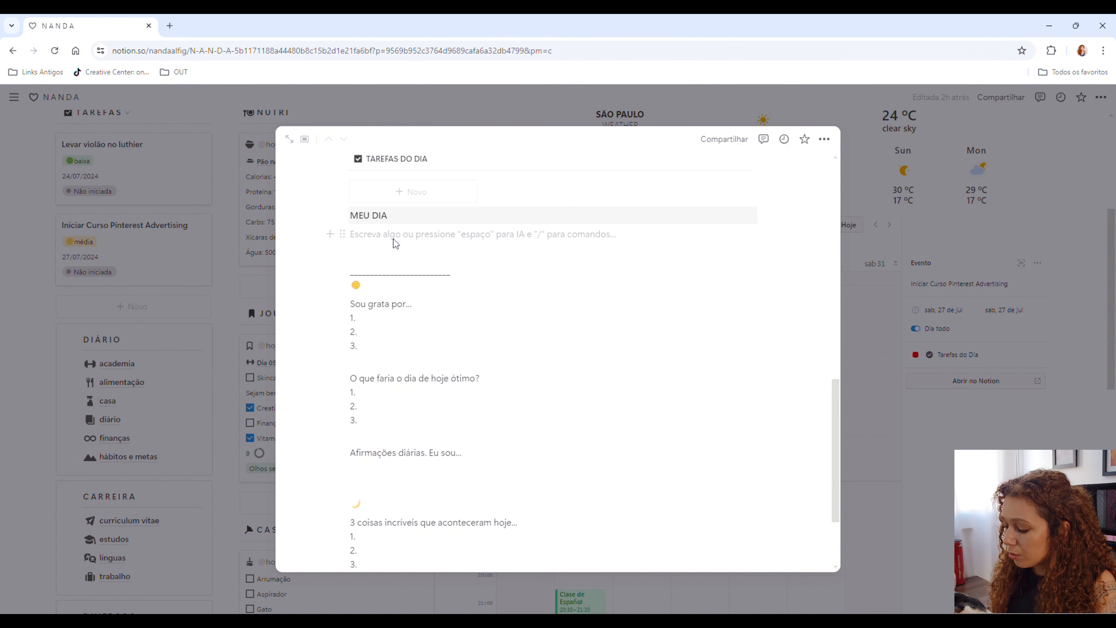
{"action": "type", "text": "Hoje comecei o meu canla no Youtube"}
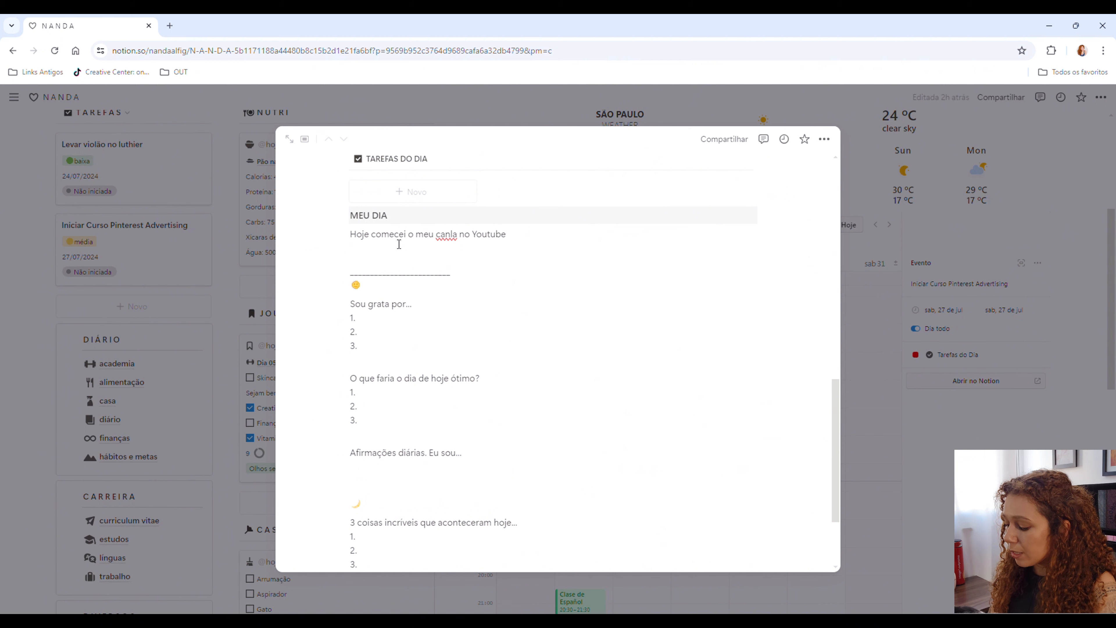
{"action": "key", "text": "Delete"}
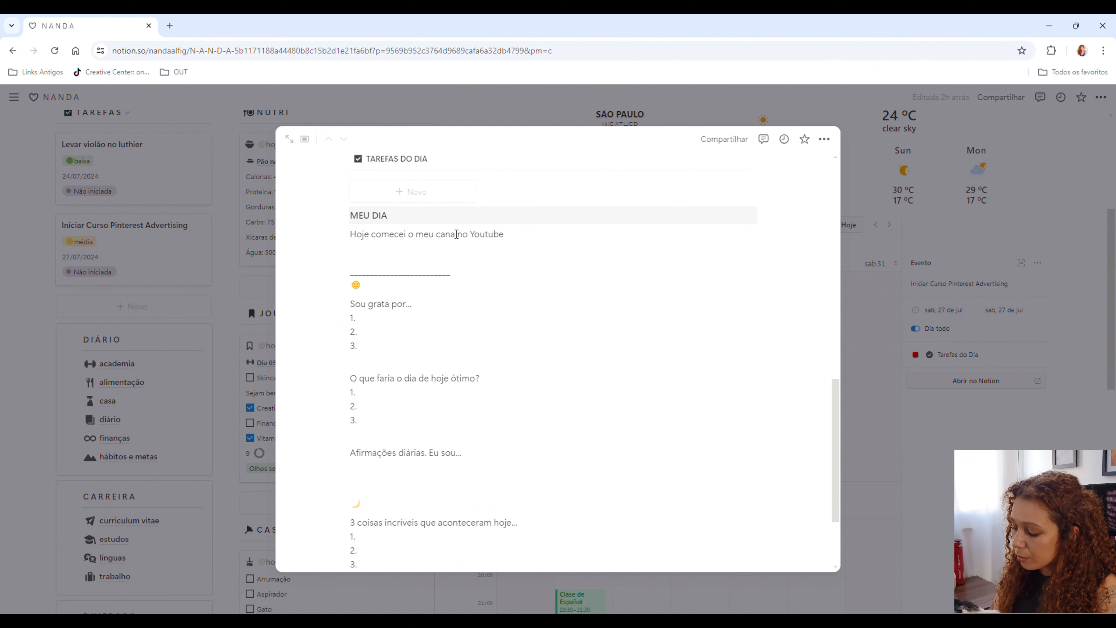
{"action": "type", "text": "l"}
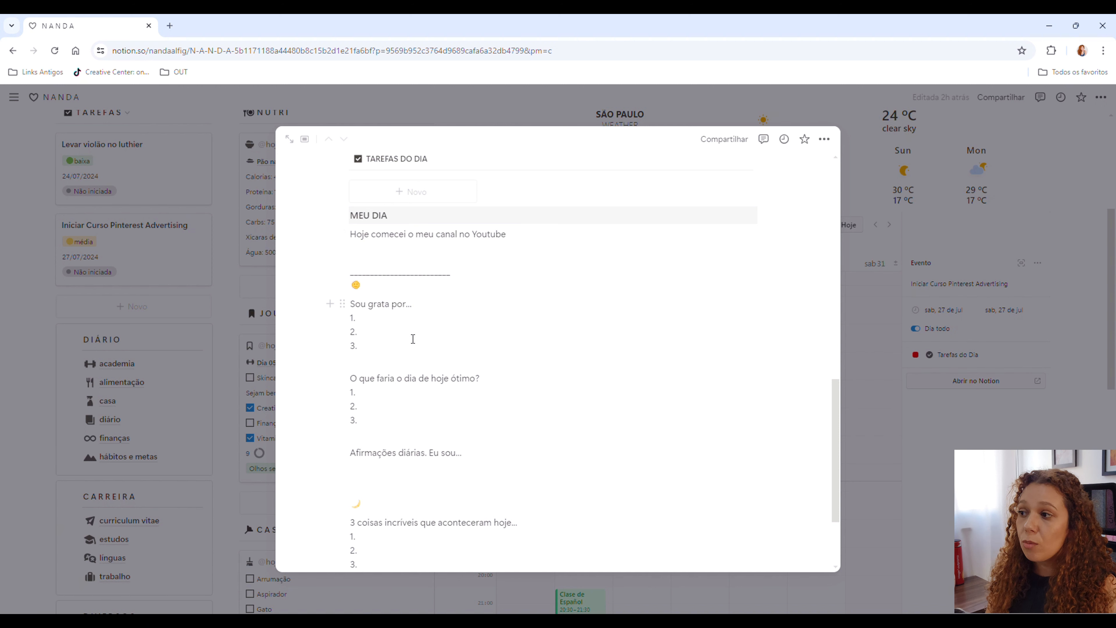
Step: Review the morning and evening reflection prompts in the journal entry, and return to the dashboard
{"action": "scroll", "coordinate": [414, 330], "scroll_direction": "down", "scroll_amount": 1}
{"action": "scroll", "coordinate": [414, 329], "scroll_direction": "up", "scroll_amount": 1}
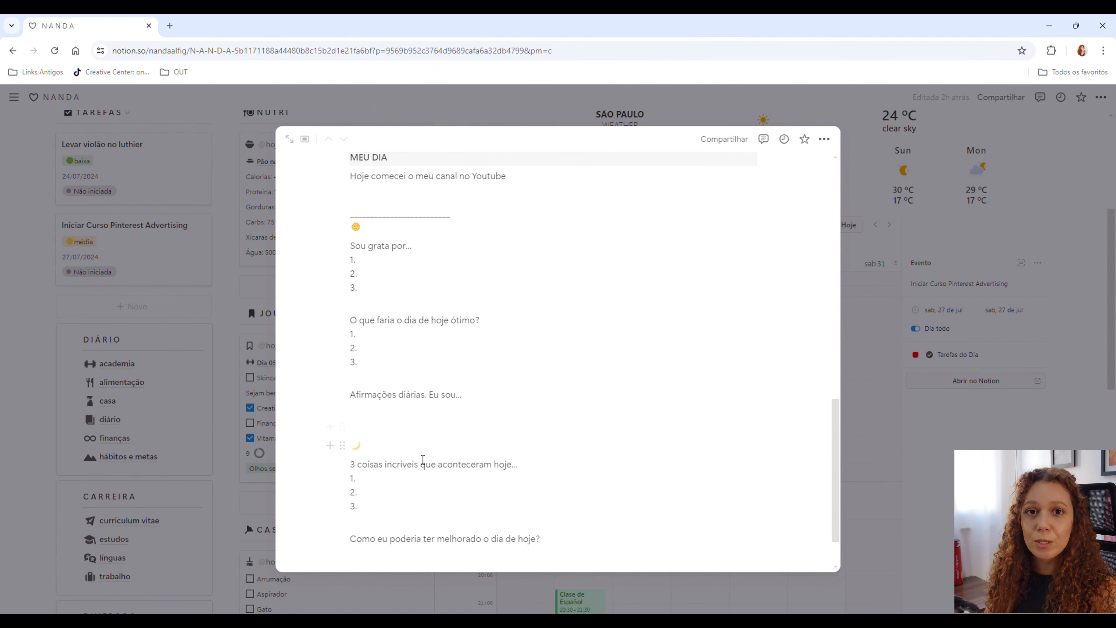
{"action": "scroll", "coordinate": [402, 480], "scroll_direction": "down", "scroll_amount": 2}
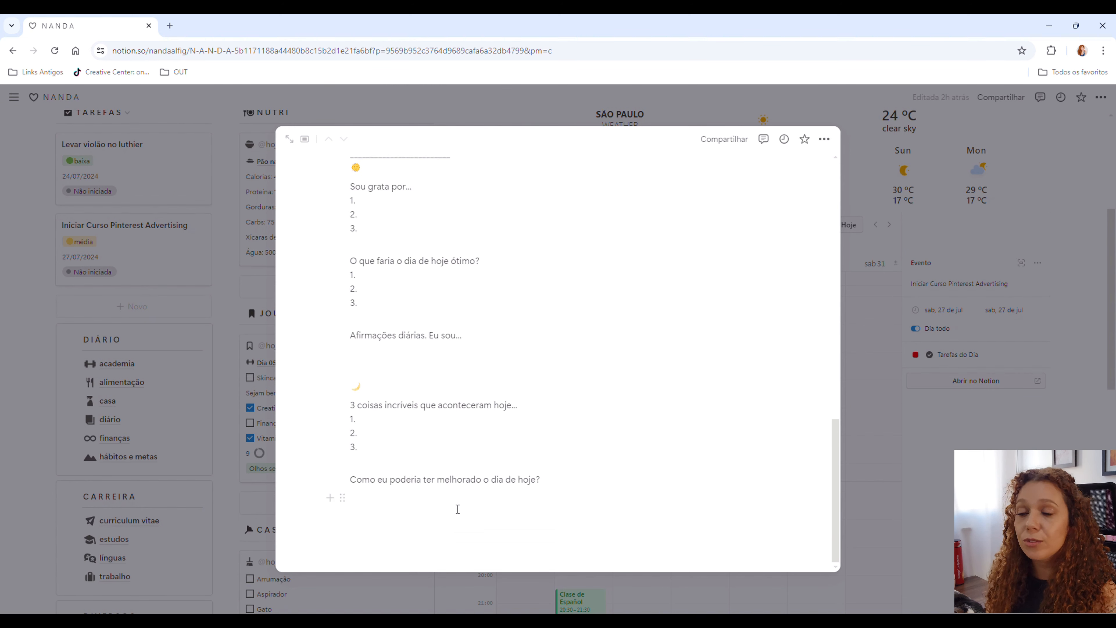
{"action": "scroll", "coordinate": [458, 509], "scroll_direction": "up", "scroll_amount": 5}
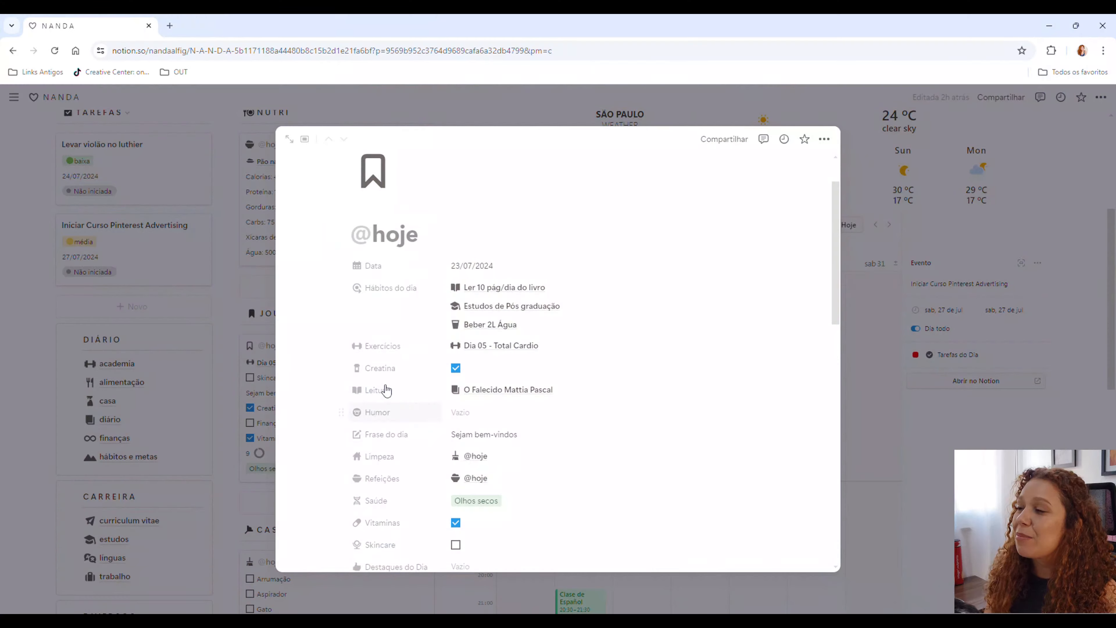
{"action": "left_click", "coordinate": [253, 300]}
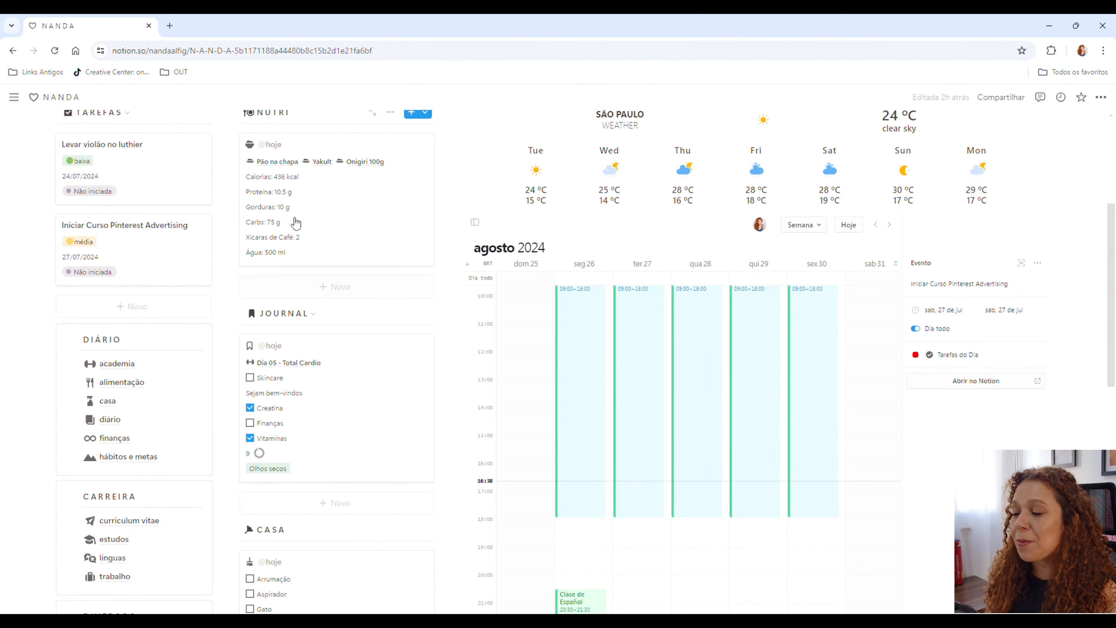
Step: Open today's entry under CASA and mark Arrumação and Aspirador as done
{"action": "scroll", "coordinate": [316, 378], "scroll_direction": "down", "scroll_amount": 1}
{"action": "scroll", "coordinate": [345, 390], "scroll_direction": "down", "scroll_amount": 1}
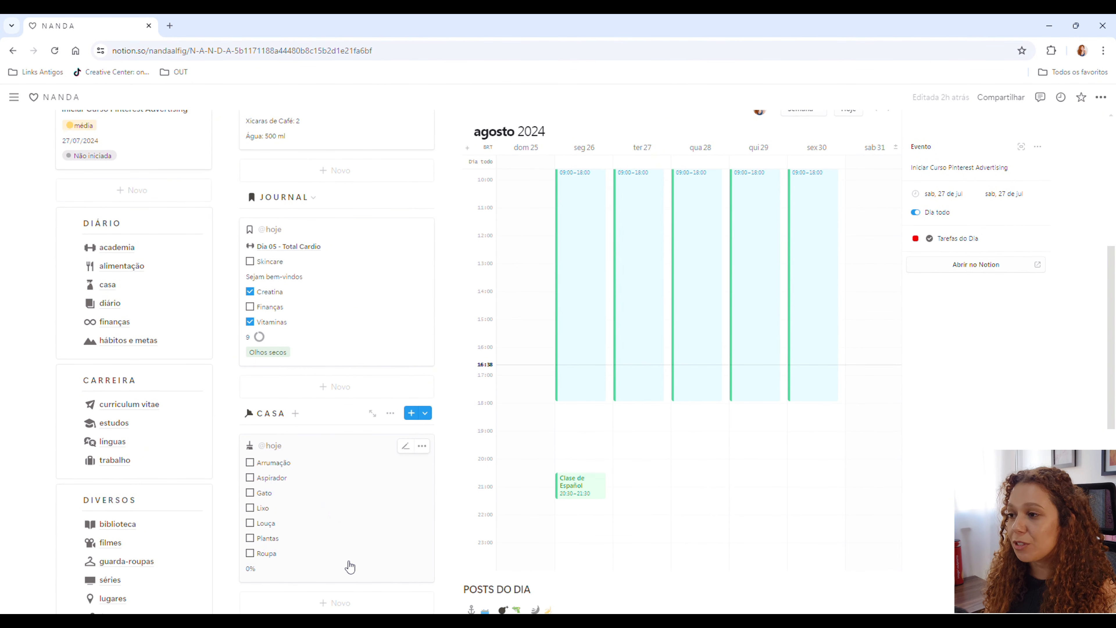
{"action": "left_click", "coordinate": [350, 533]}
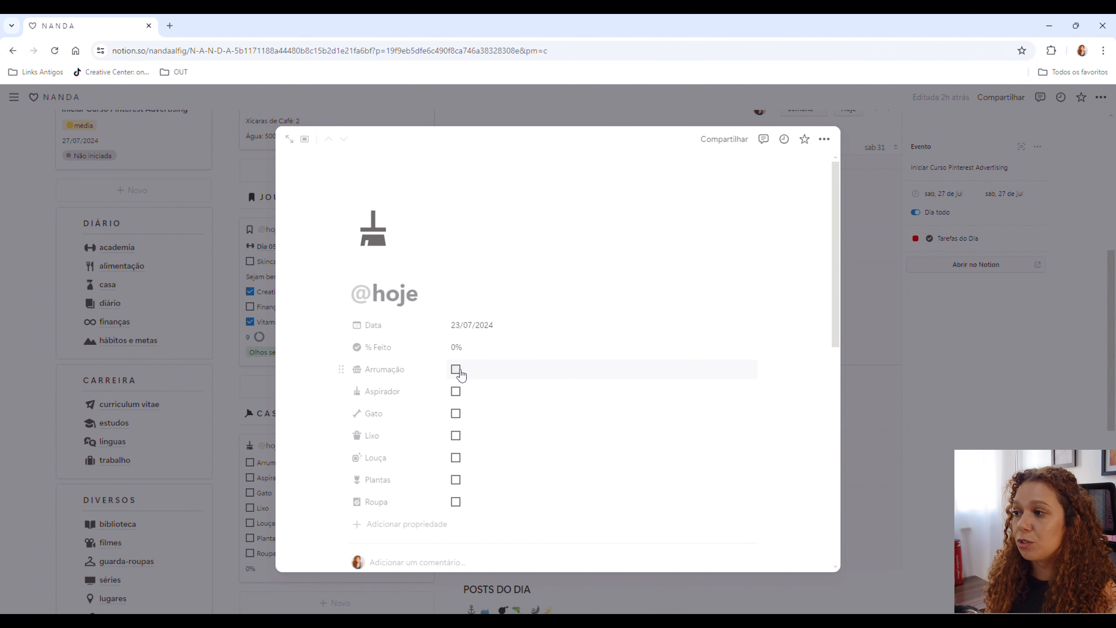
{"action": "left_click", "coordinate": [457, 370]}
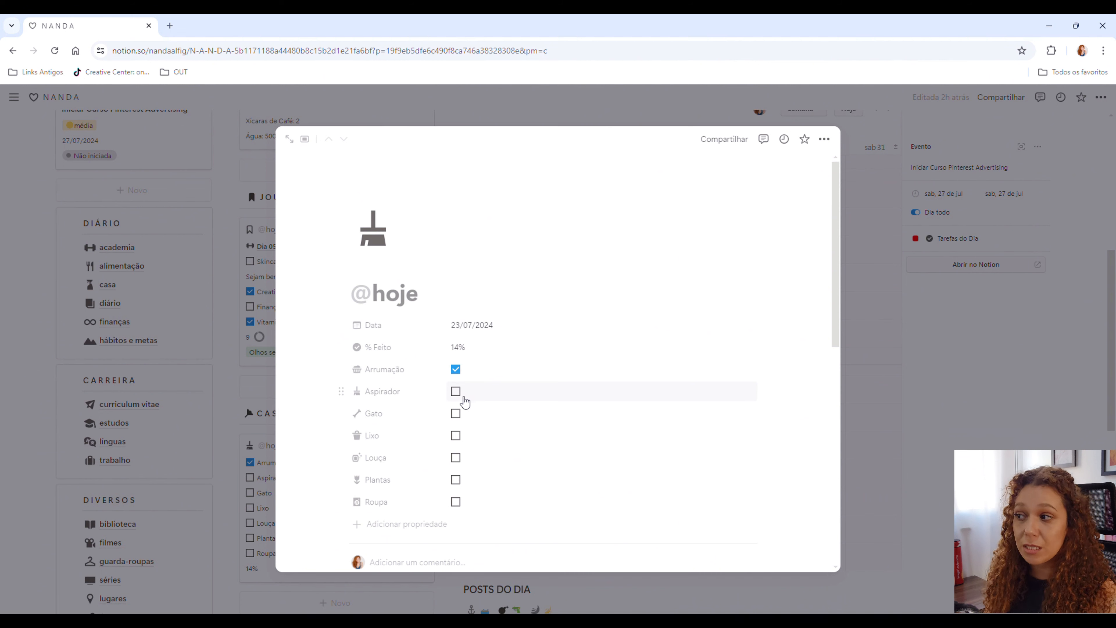
{"action": "left_click", "coordinate": [456, 392]}
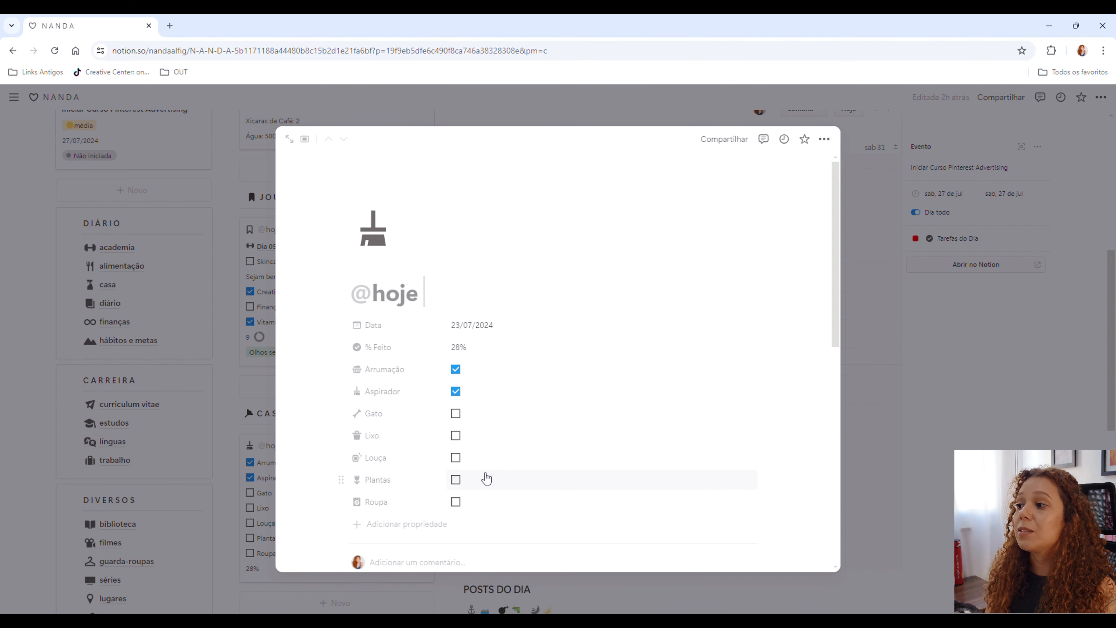
Step: Check off Comida e Água and Areia in the GATO checklist of today's cleaning entry, and close the entry
{"action": "scroll", "coordinate": [482, 481], "scroll_direction": "down", "scroll_amount": 4}
{"action": "scroll", "coordinate": [431, 475], "scroll_direction": "down", "scroll_amount": 5}
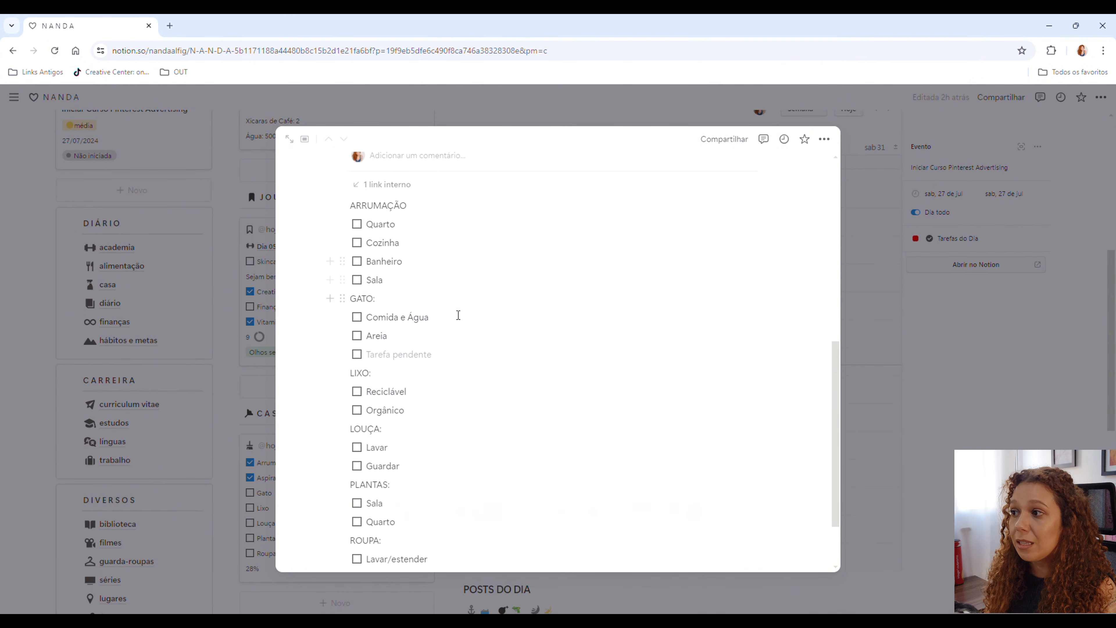
{"action": "left_click", "coordinate": [357, 317]}
{"action": "left_click", "coordinate": [357, 336]}
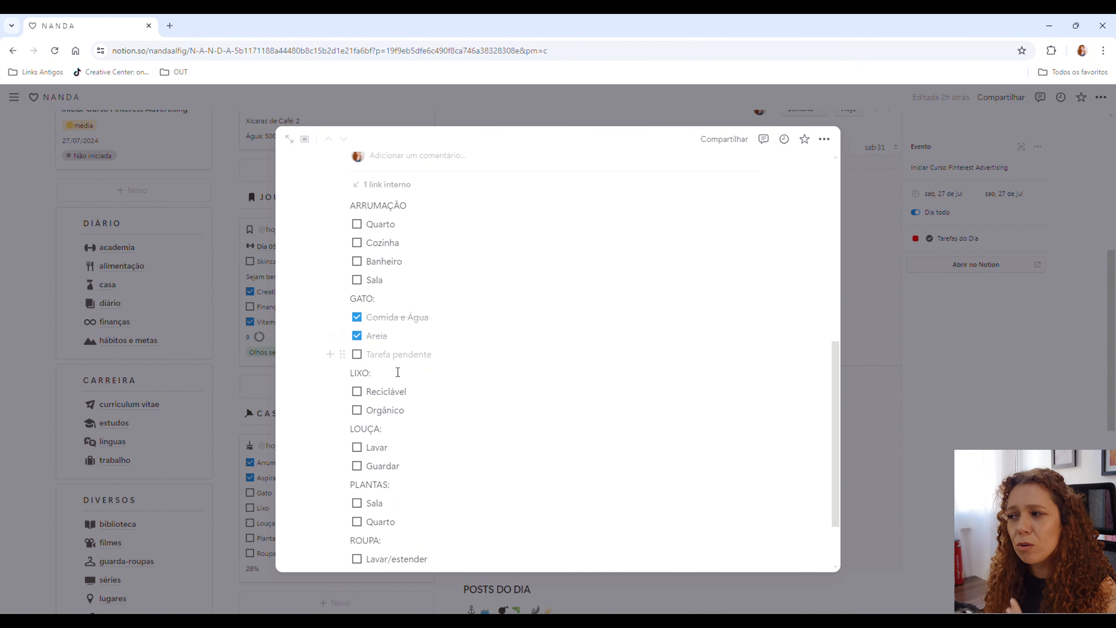
{"action": "scroll", "coordinate": [396, 404], "scroll_direction": "up", "scroll_amount": 10}
{"action": "left_click", "coordinate": [854, 257]}
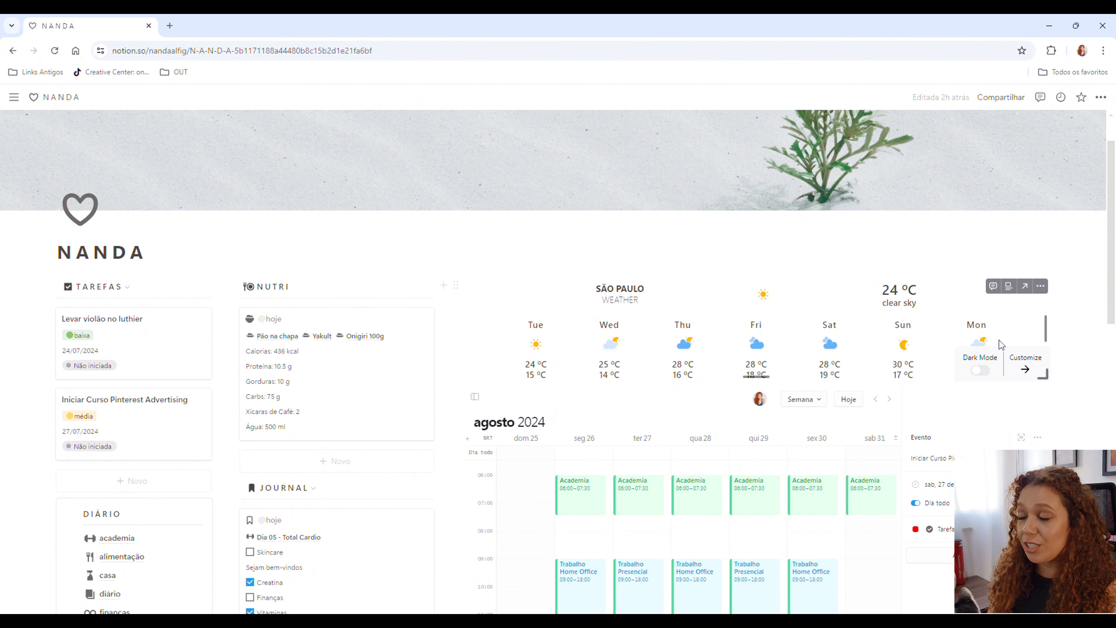
Step: Show the current week in the dashboard's embedded calendar
{"action": "scroll", "coordinate": [1055, 347], "scroll_direction": "down", "scroll_amount": 2}
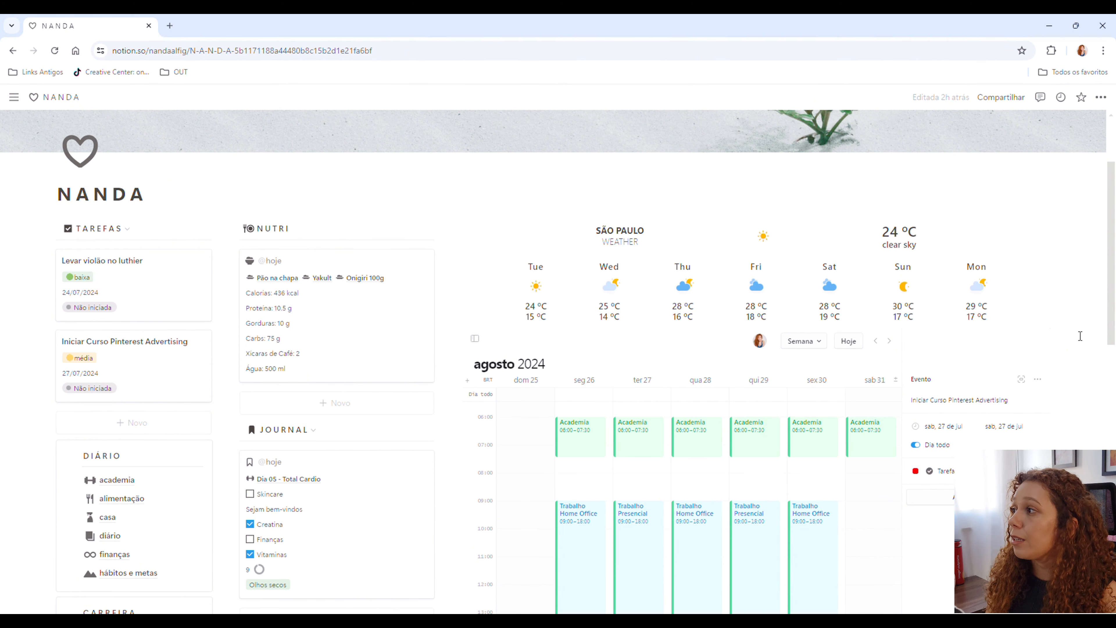
{"action": "scroll", "coordinate": [1027, 242], "scroll_direction": "down", "scroll_amount": 4}
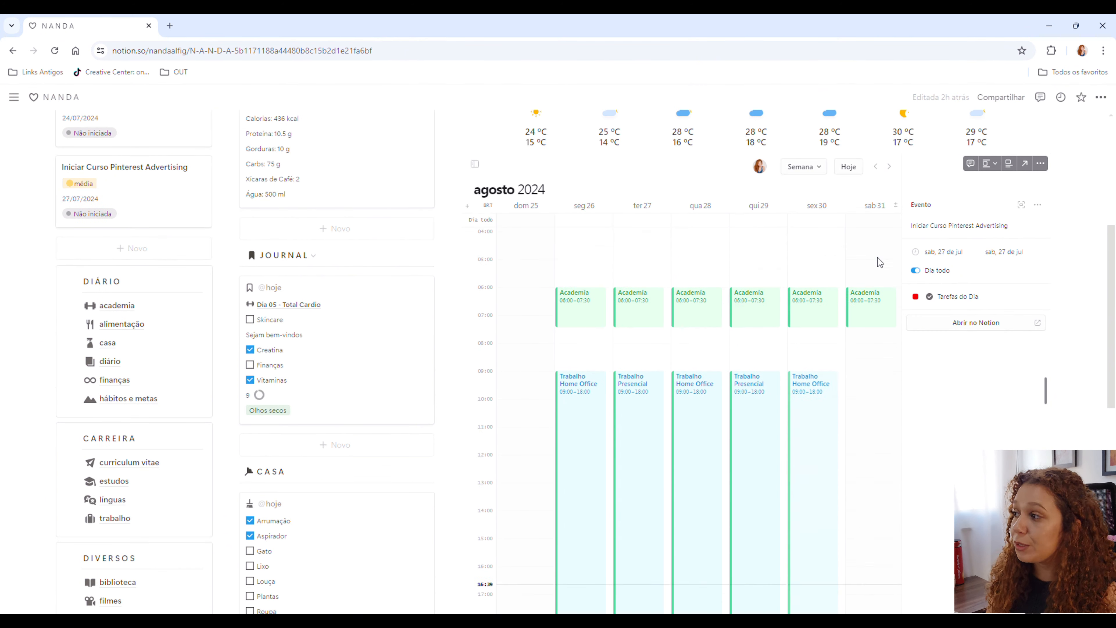
{"action": "left_click", "coordinate": [848, 167]}
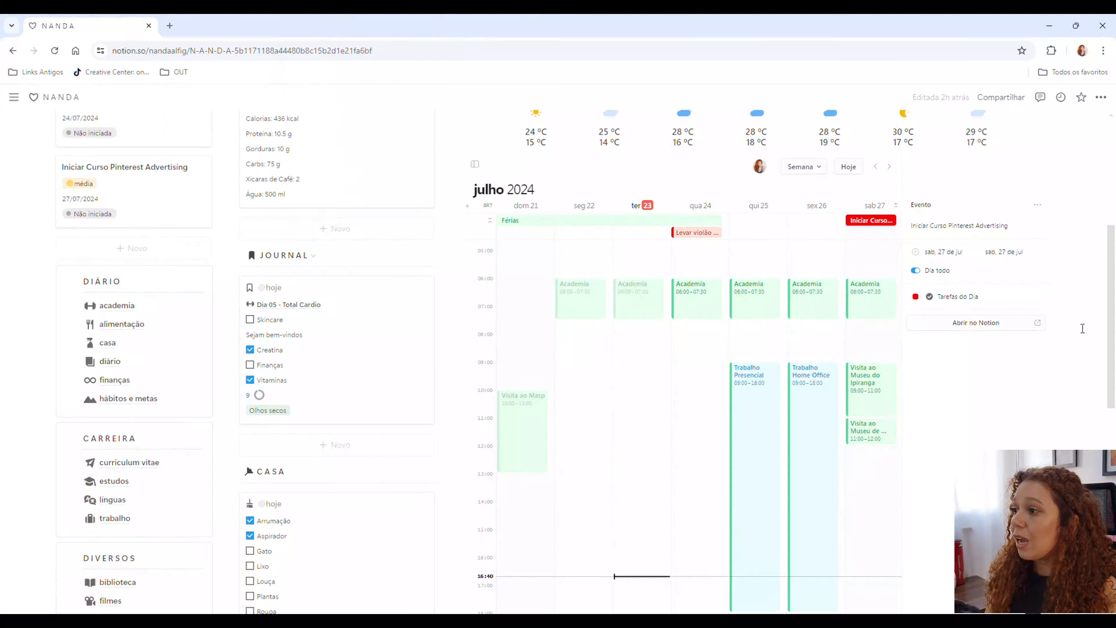
Step: Switch POSTS DO DIA to its last view and look over the VIAGENS gallery and the quote widget
{"action": "scroll", "coordinate": [1082, 328], "scroll_direction": "down", "scroll_amount": 6}
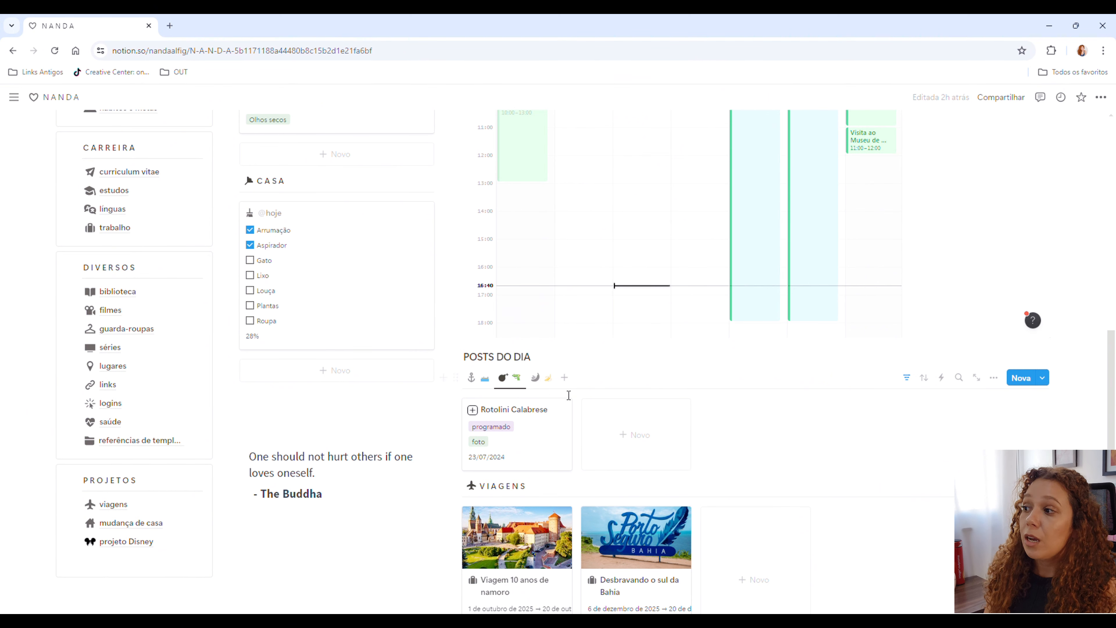
{"action": "left_click", "coordinate": [549, 385]}
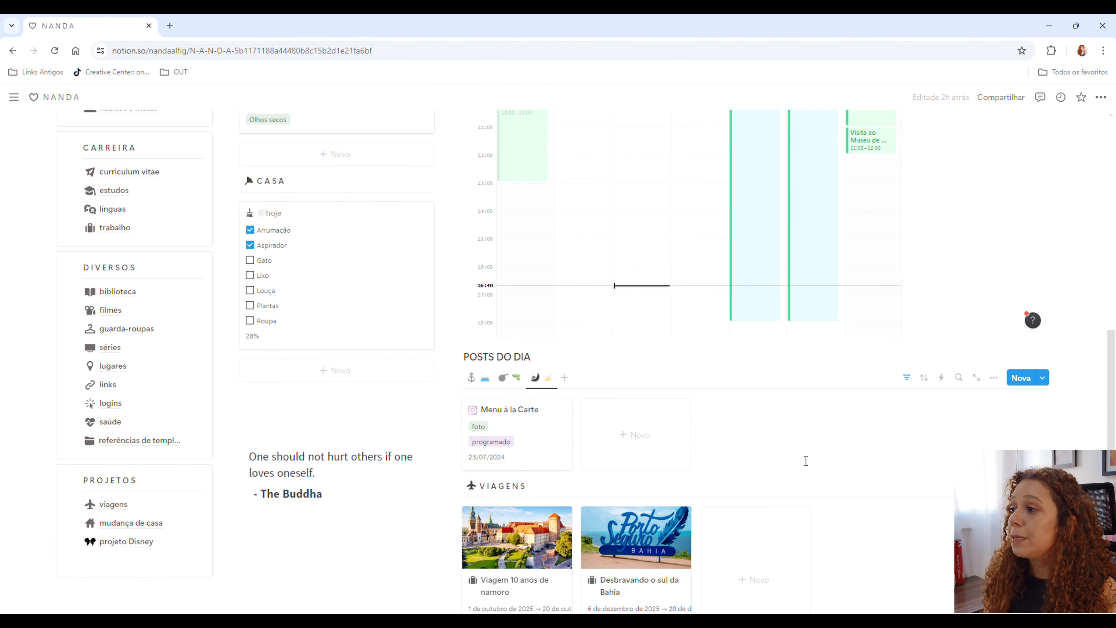
{"action": "scroll", "coordinate": [837, 468], "scroll_direction": "down", "scroll_amount": 3}
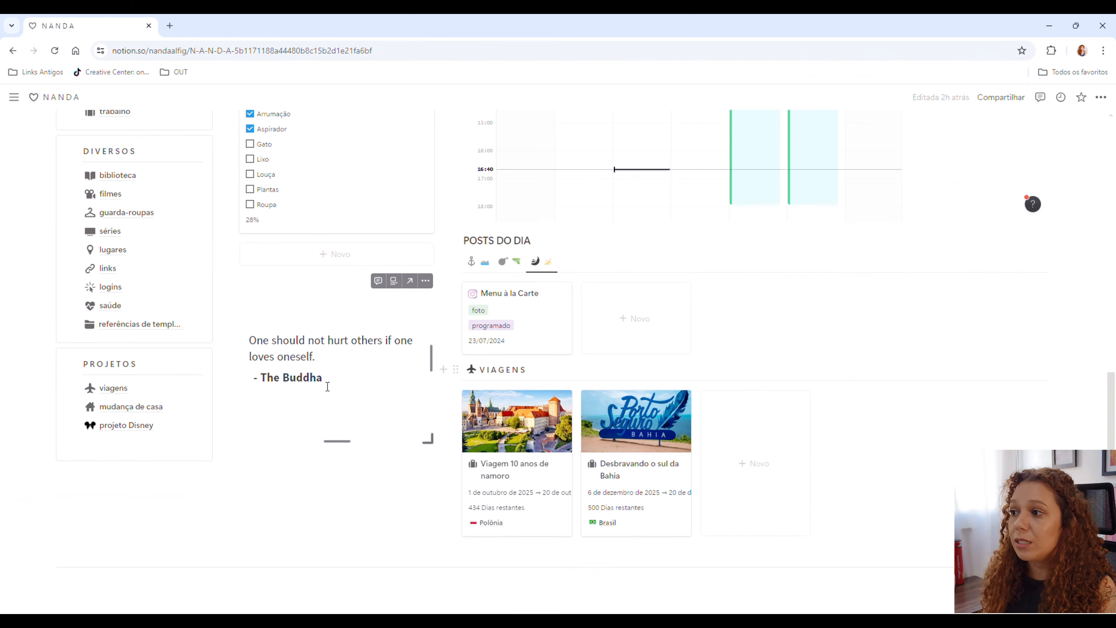
Step: Open the casa page and review its Semanal view and the July 2024 Calendário view
{"action": "scroll", "coordinate": [62, 449], "scroll_direction": "up", "scroll_amount": 12}
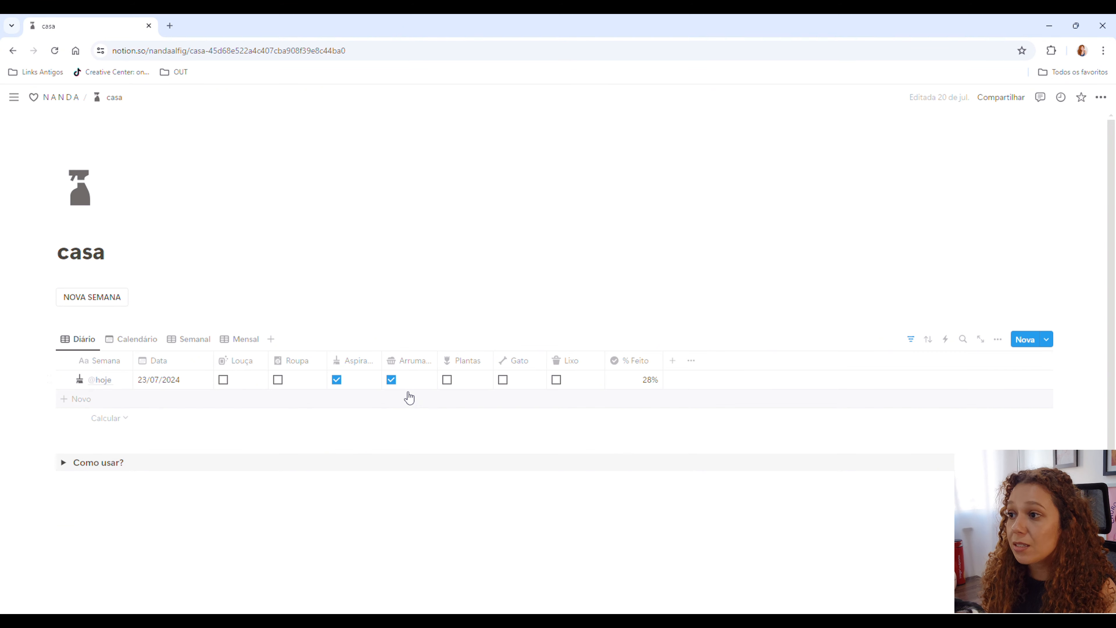
{"action": "left_click", "coordinate": [188, 345]}
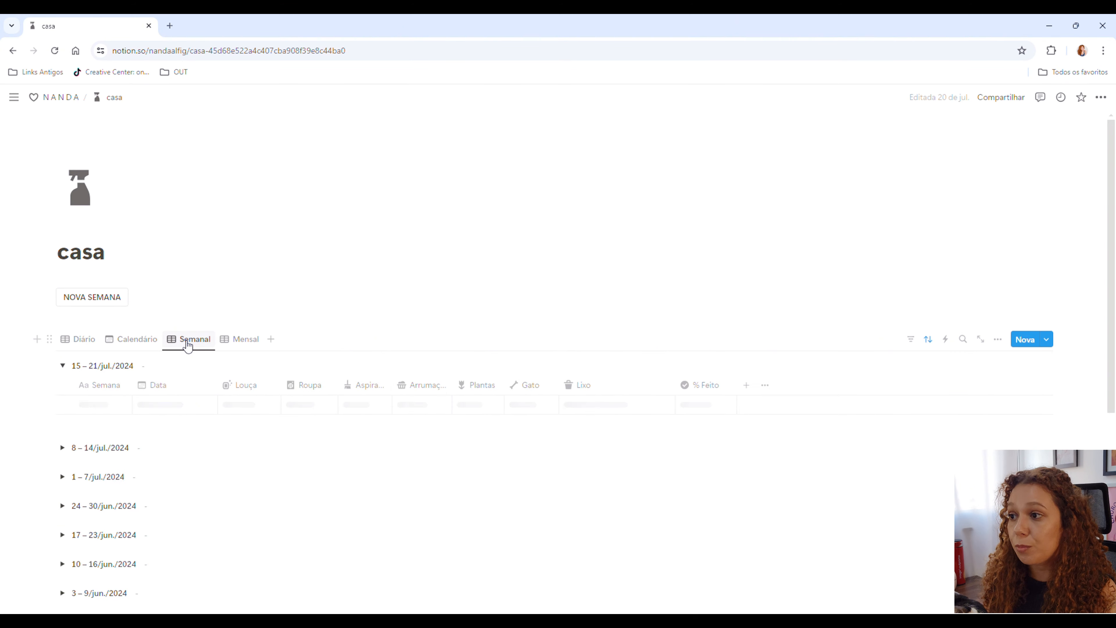
{"action": "left_click", "coordinate": [150, 342]}
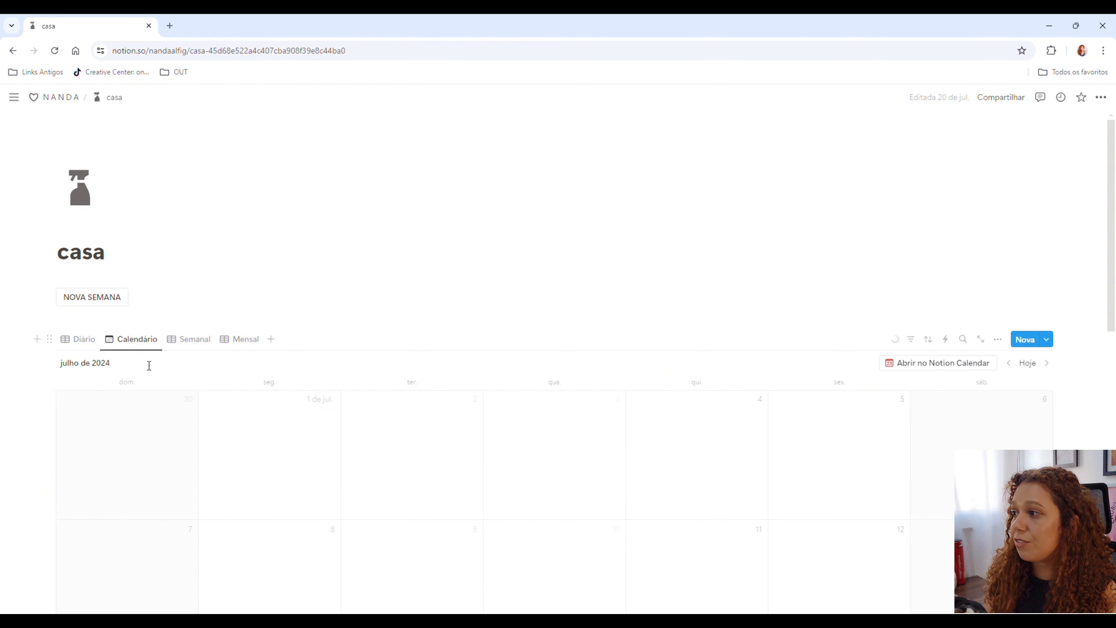
{"action": "scroll", "coordinate": [417, 396], "scroll_direction": "down", "scroll_amount": 3}
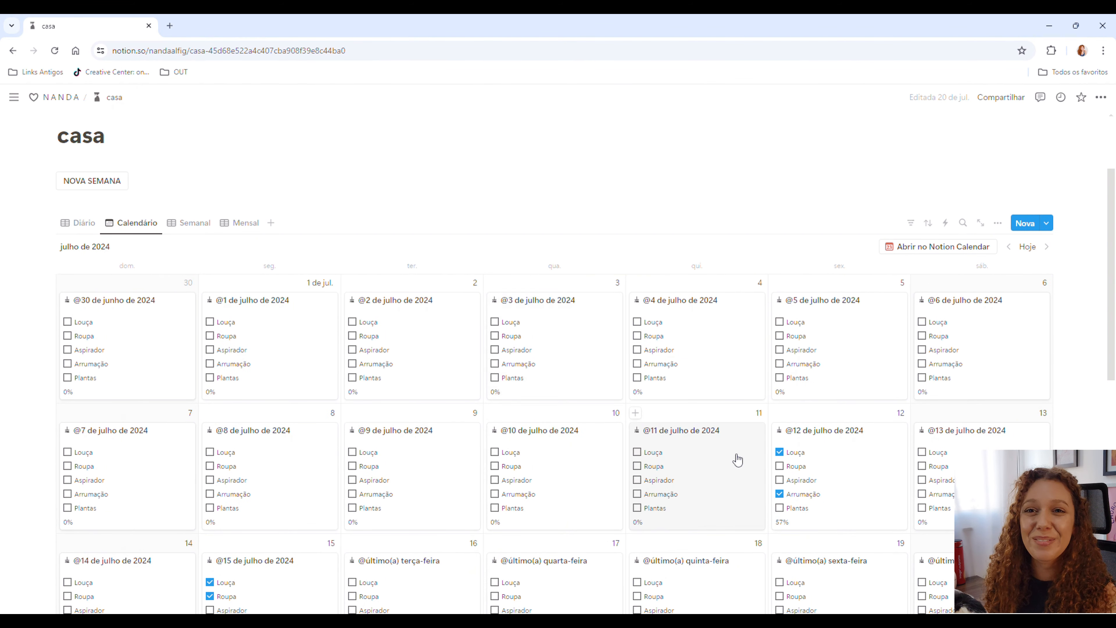
{"action": "scroll", "coordinate": [718, 455], "scroll_direction": "down", "scroll_amount": 4}
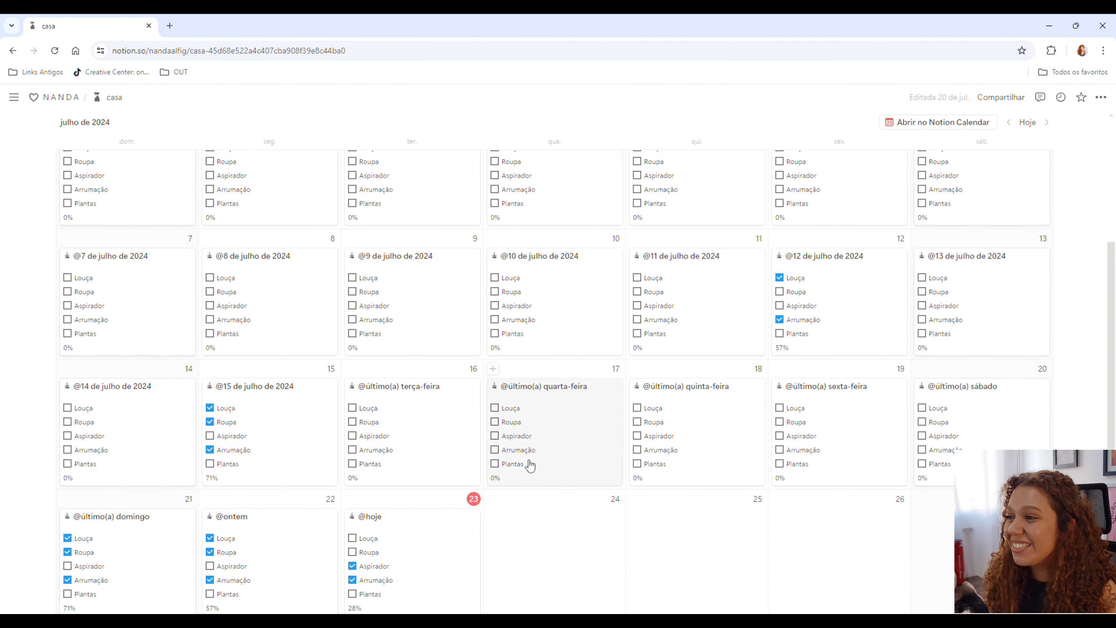
{"action": "scroll", "coordinate": [395, 459], "scroll_direction": "down", "scroll_amount": 4}
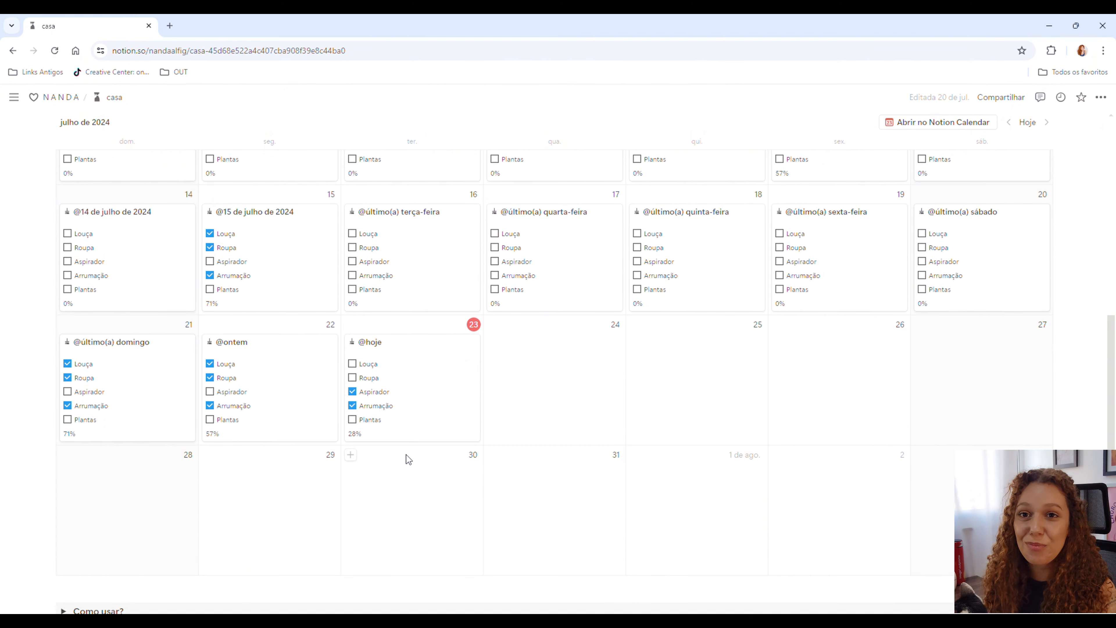
{"action": "left_click", "coordinate": [300, 400]}
{"action": "scroll", "coordinate": [486, 454], "scroll_direction": "up", "scroll_amount": 10}
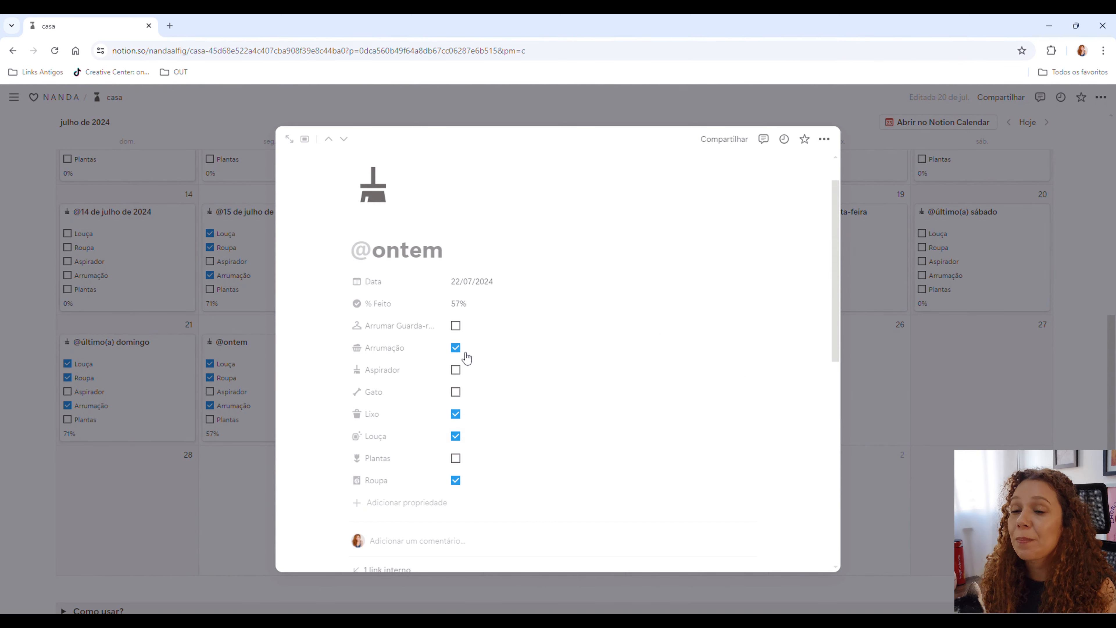
{"action": "left_click", "coordinate": [65, 359]}
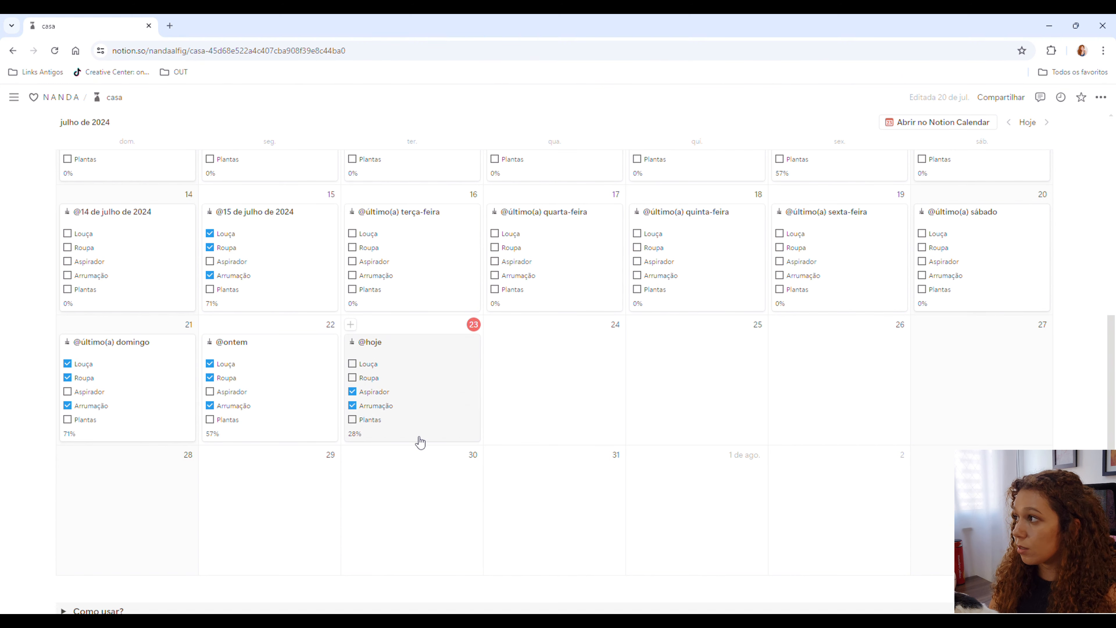
{"action": "scroll", "coordinate": [812, 354], "scroll_direction": "up", "scroll_amount": 6}
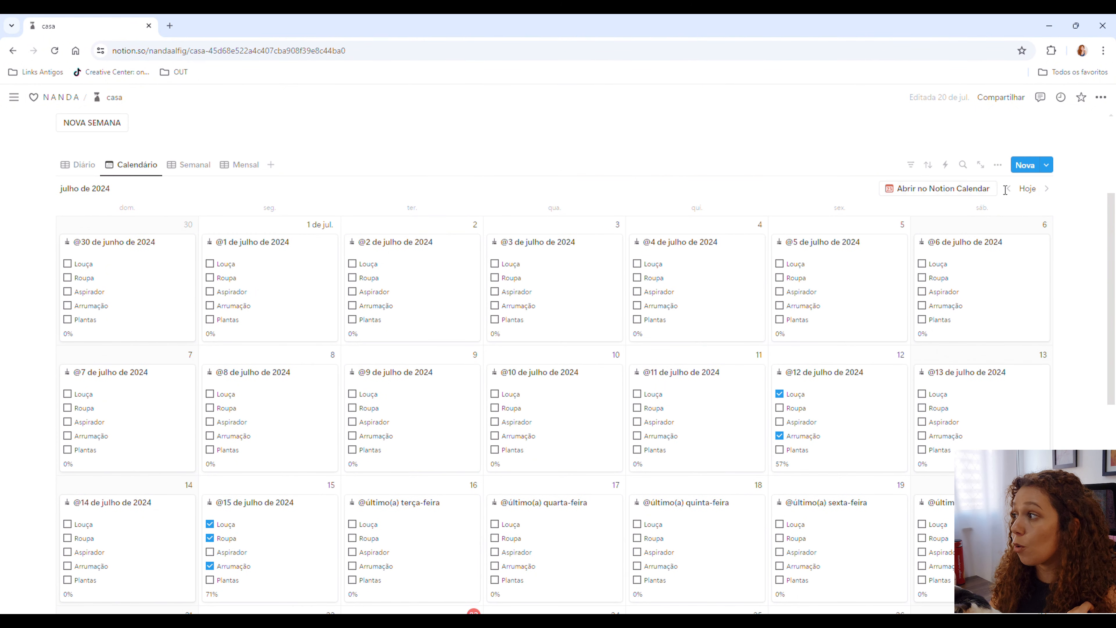
Step: Show the Arrumar Guarda-roupas, Gato and Lixo properties on the casa calendar cards and move % Feito to the end of the shown properties
{"action": "left_click", "coordinate": [999, 166]}
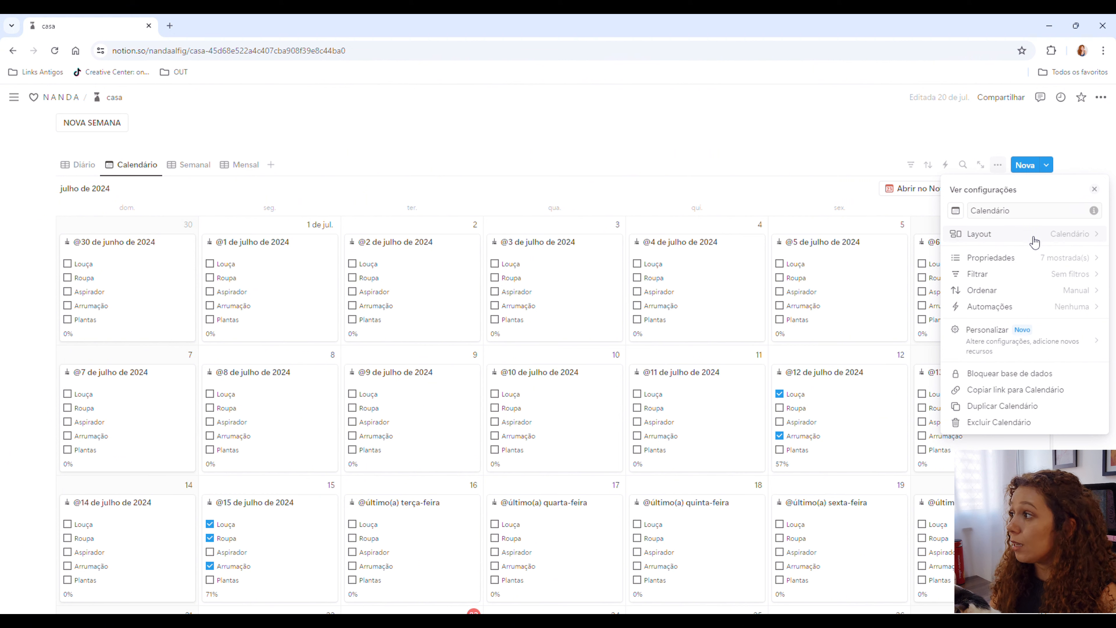
{"action": "left_click", "coordinate": [1045, 261]}
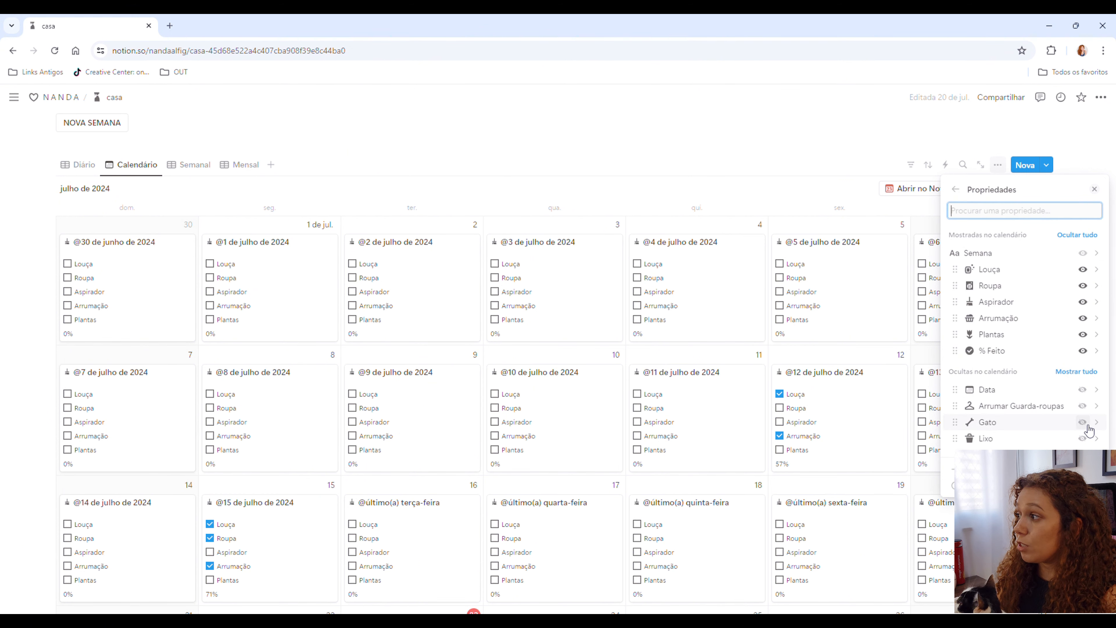
{"action": "left_click", "coordinate": [1084, 406]}
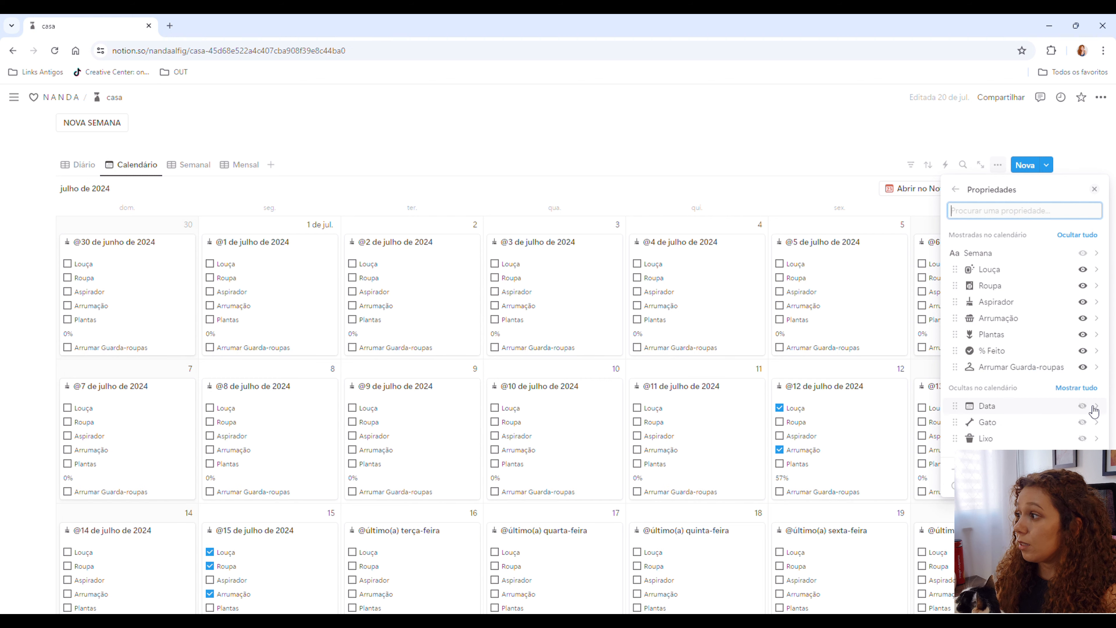
{"action": "left_click", "coordinate": [1083, 423]}
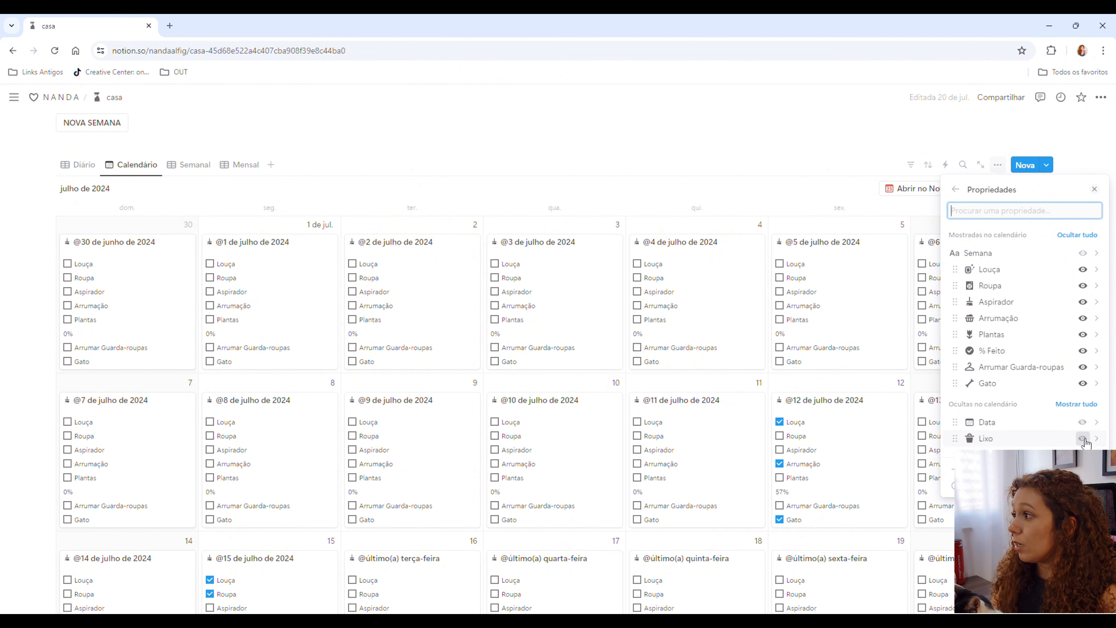
{"action": "left_click", "coordinate": [1084, 438]}
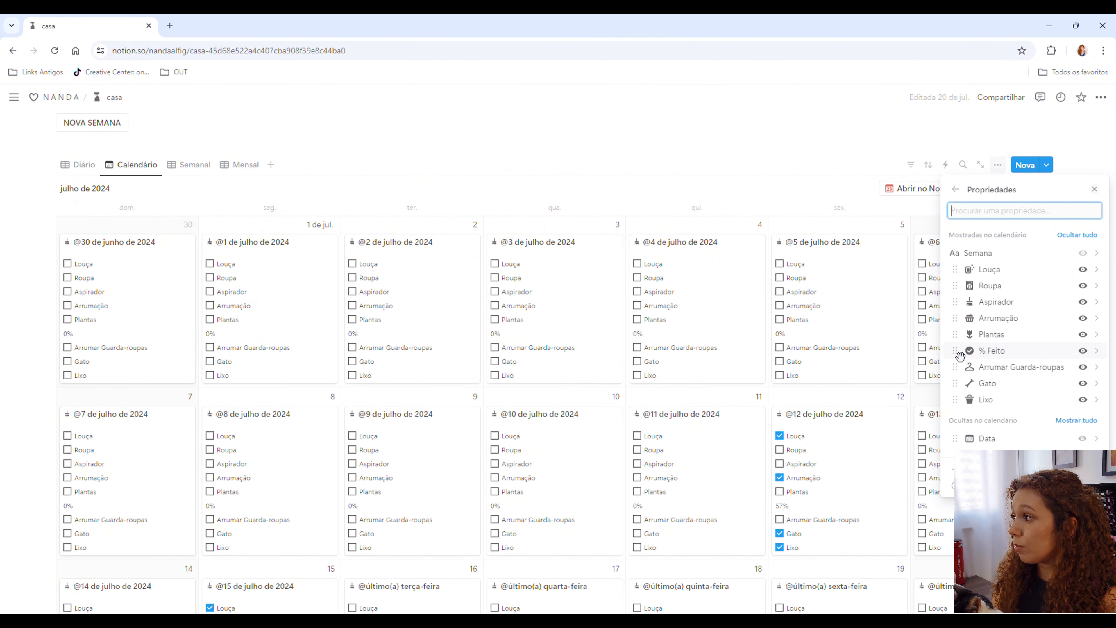
{"action": "left_click_drag", "start_coordinate": [955, 351], "coordinate": [965, 407]}
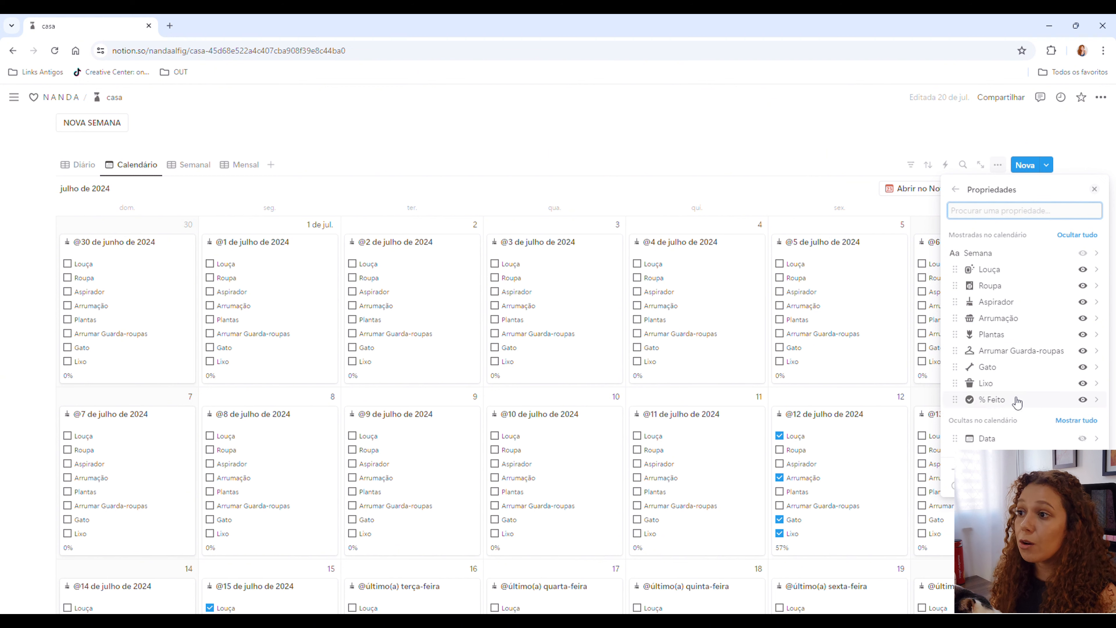
{"action": "left_click", "coordinate": [781, 198]}
{"action": "scroll", "coordinate": [396, 383], "scroll_direction": "down", "scroll_amount": 4}
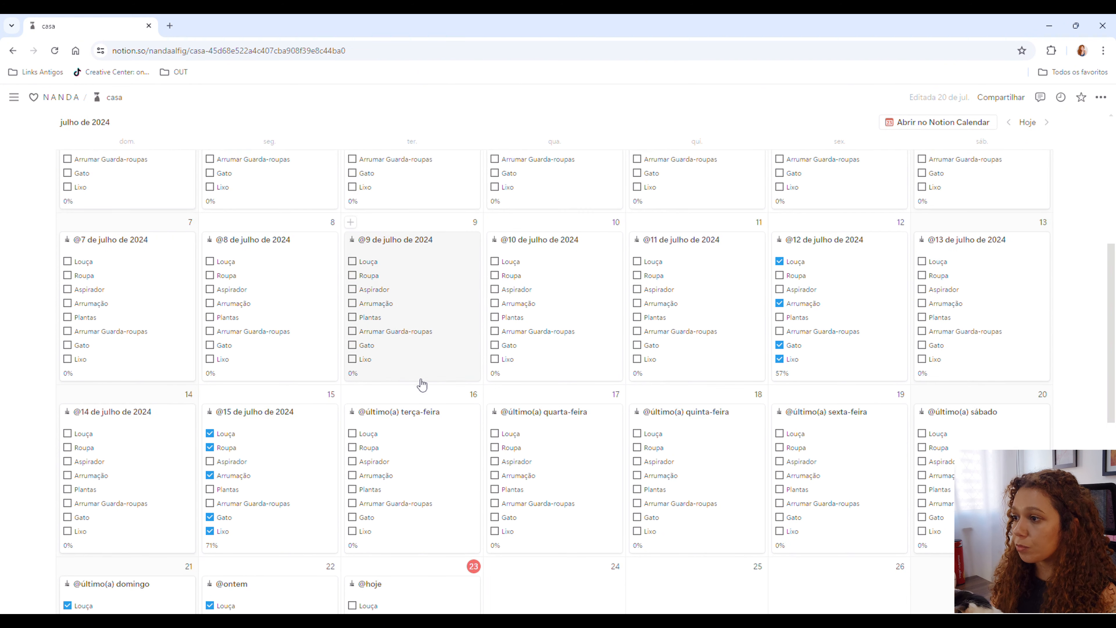
{"action": "scroll", "coordinate": [409, 393], "scroll_direction": "down", "scroll_amount": 3}
{"action": "scroll", "coordinate": [350, 500], "scroll_direction": "down", "scroll_amount": 3}
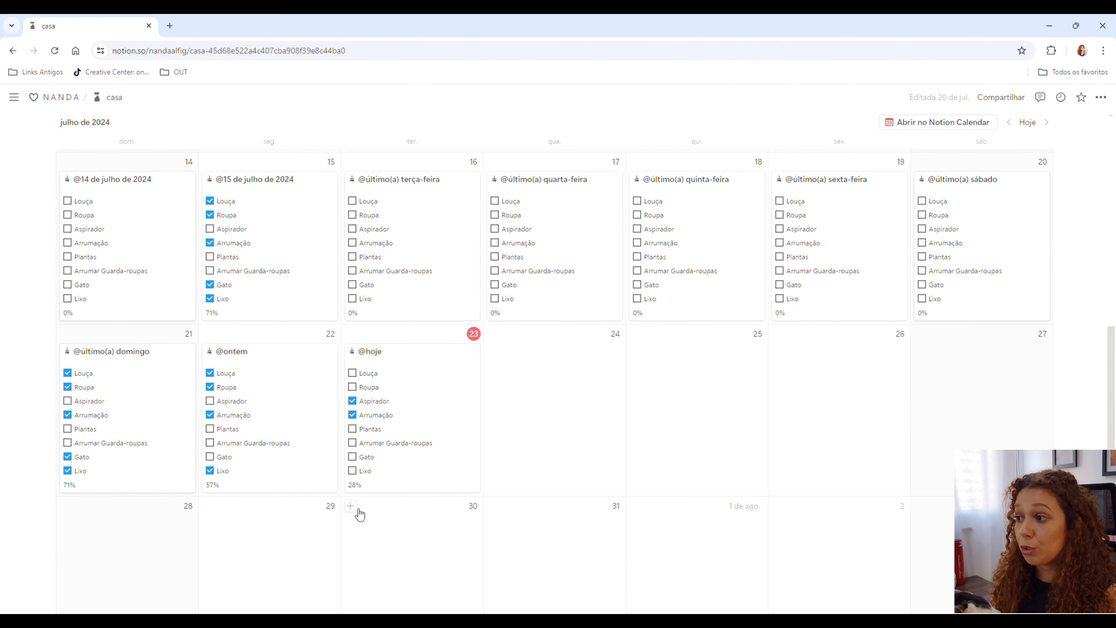
{"action": "left_click", "coordinate": [354, 475]}
{"action": "left_click", "coordinate": [352, 462]}
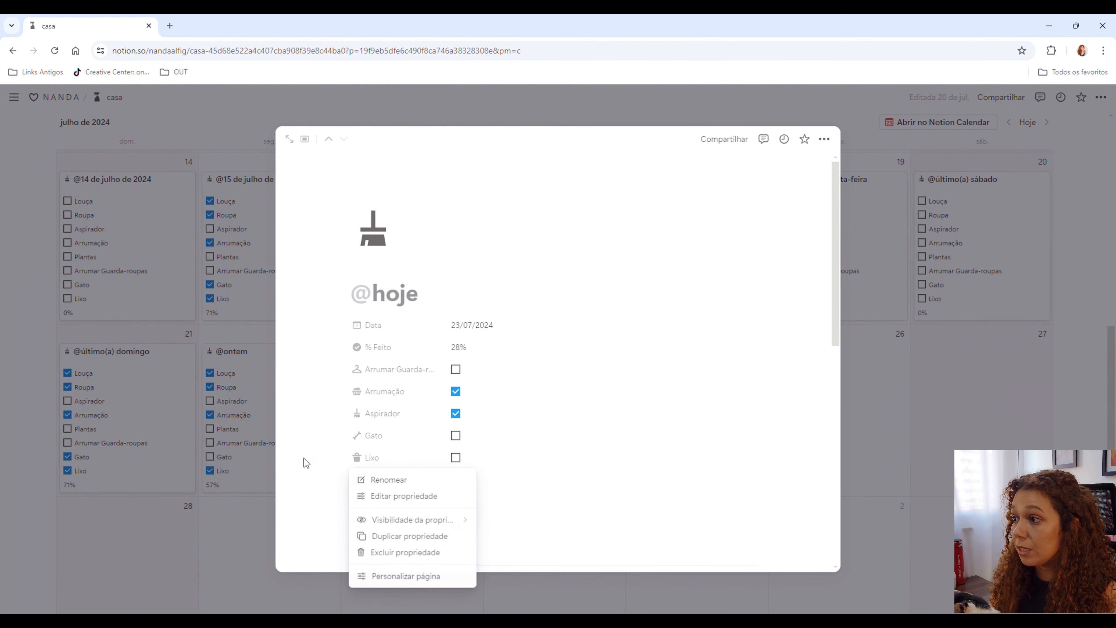
{"action": "left_click", "coordinate": [456, 369]}
{"action": "left_click", "coordinate": [455, 435]}
{"action": "left_click", "coordinate": [456, 458]}
{"action": "left_click", "coordinate": [457, 480]}
{"action": "left_click", "coordinate": [457, 502]}
{"action": "left_click", "coordinate": [457, 524]}
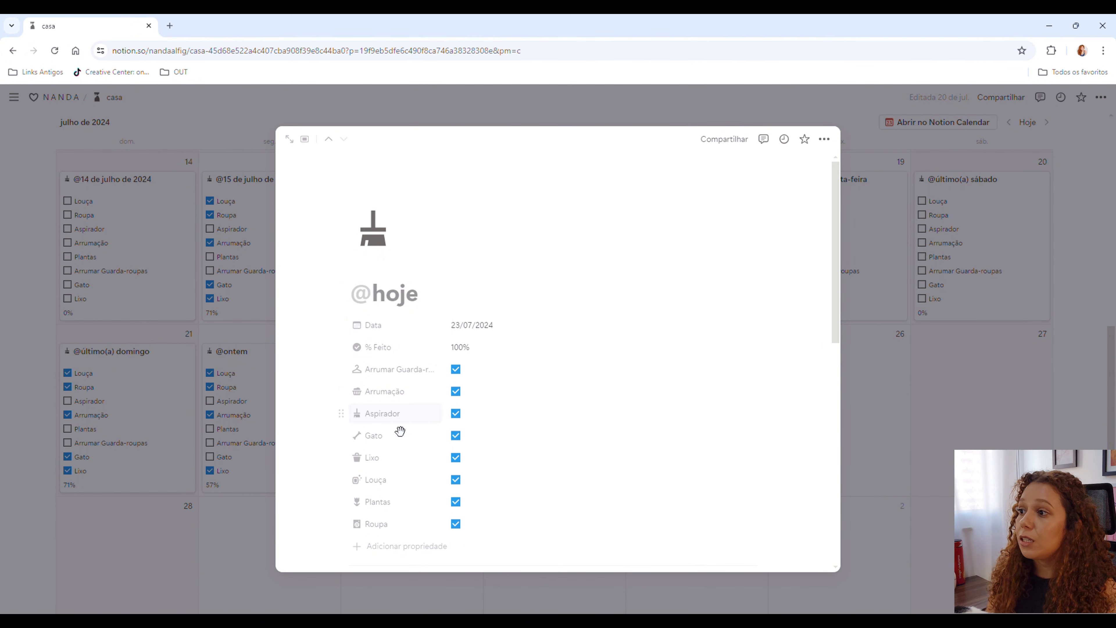
{"action": "left_click", "coordinate": [63, 336]}
Step: Return from the casa calendar to the main dashboard and open the biblioteca page from the DIVERSOS section
{"action": "scroll", "coordinate": [132, 378], "scroll_direction": "up", "scroll_amount": 4}
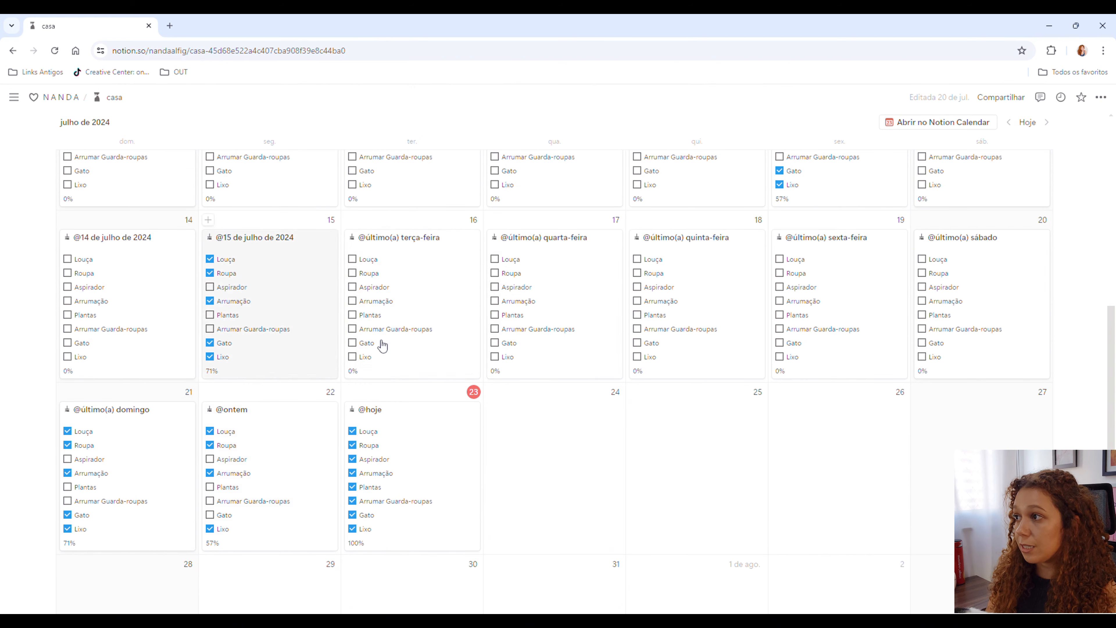
{"action": "scroll", "coordinate": [835, 257], "scroll_direction": "up", "scroll_amount": 5}
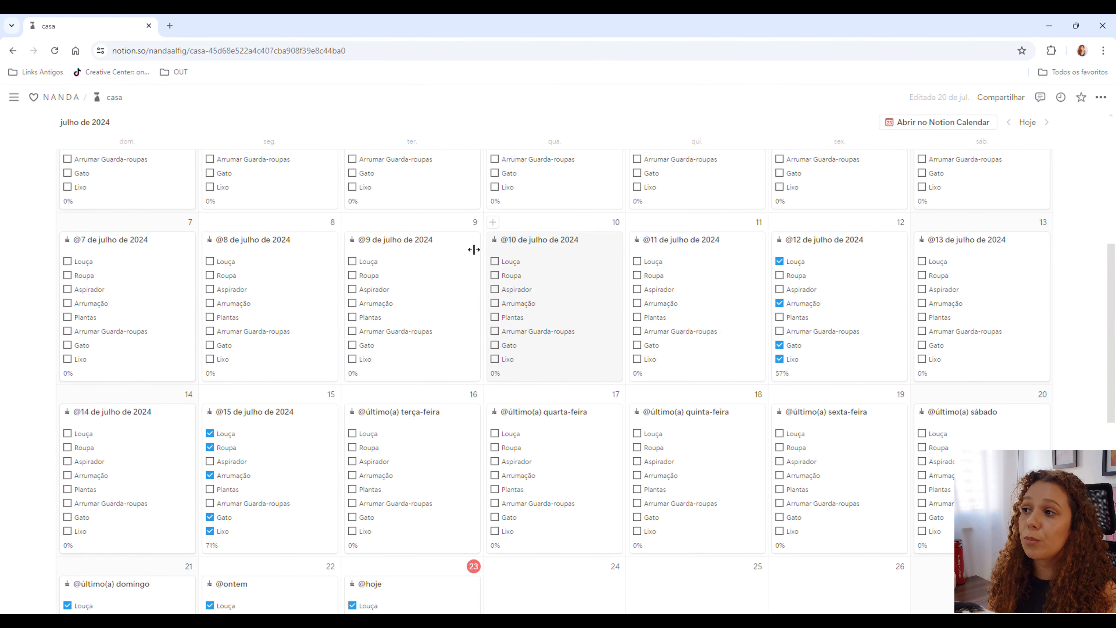
{"action": "scroll", "coordinate": [238, 335], "scroll_direction": "up", "scroll_amount": 2}
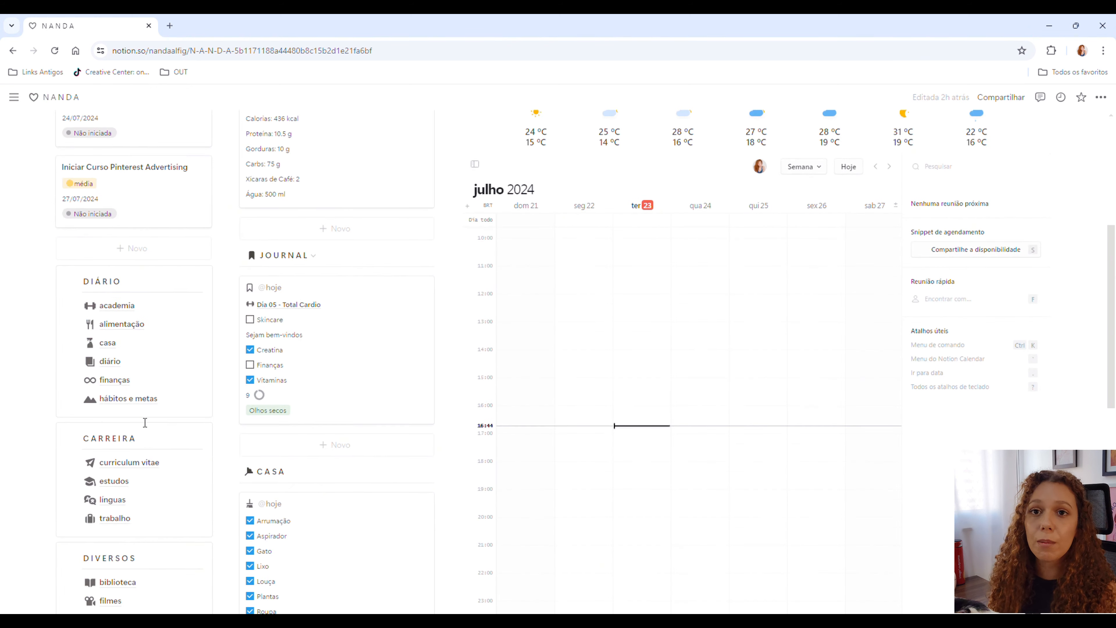
{"action": "scroll", "coordinate": [207, 453], "scroll_direction": "down", "scroll_amount": 1}
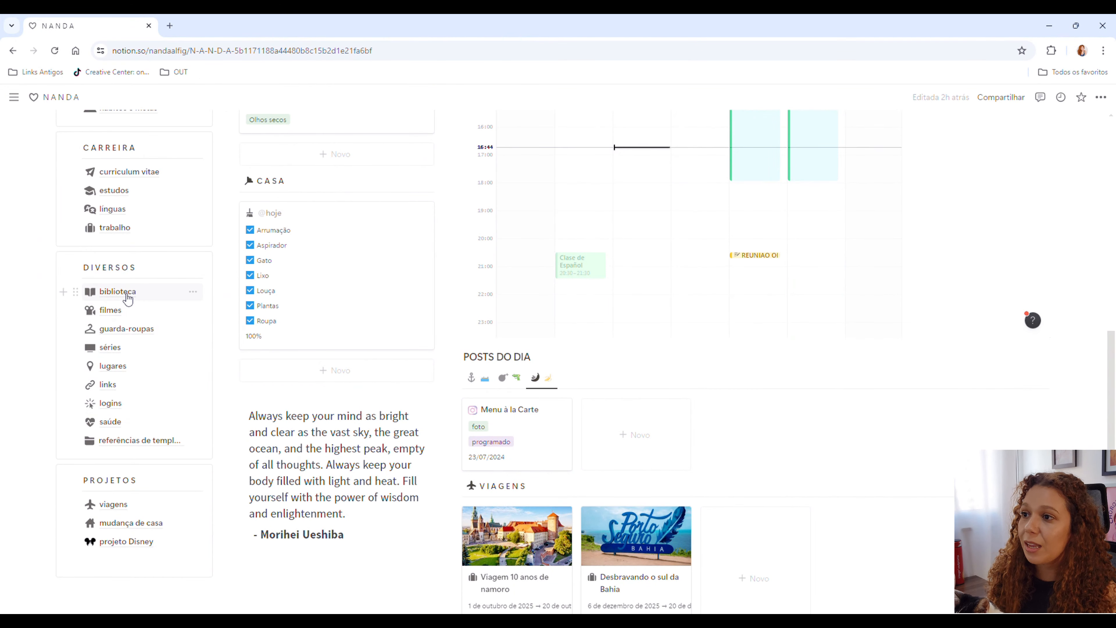
{"action": "left_click", "coordinate": [127, 295]}
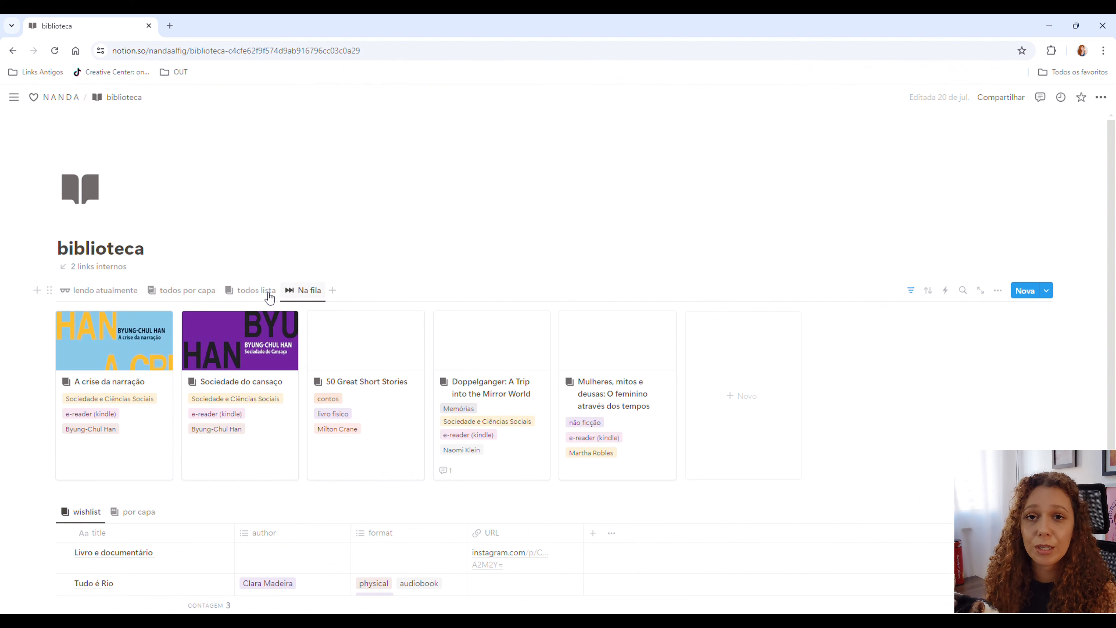
Step: Review the bookshelf's lendo atualmente, todos por capa and Na fila views, plus the wishlist's por capa view, ending on the wishlist table
{"action": "left_click", "coordinate": [109, 291]}
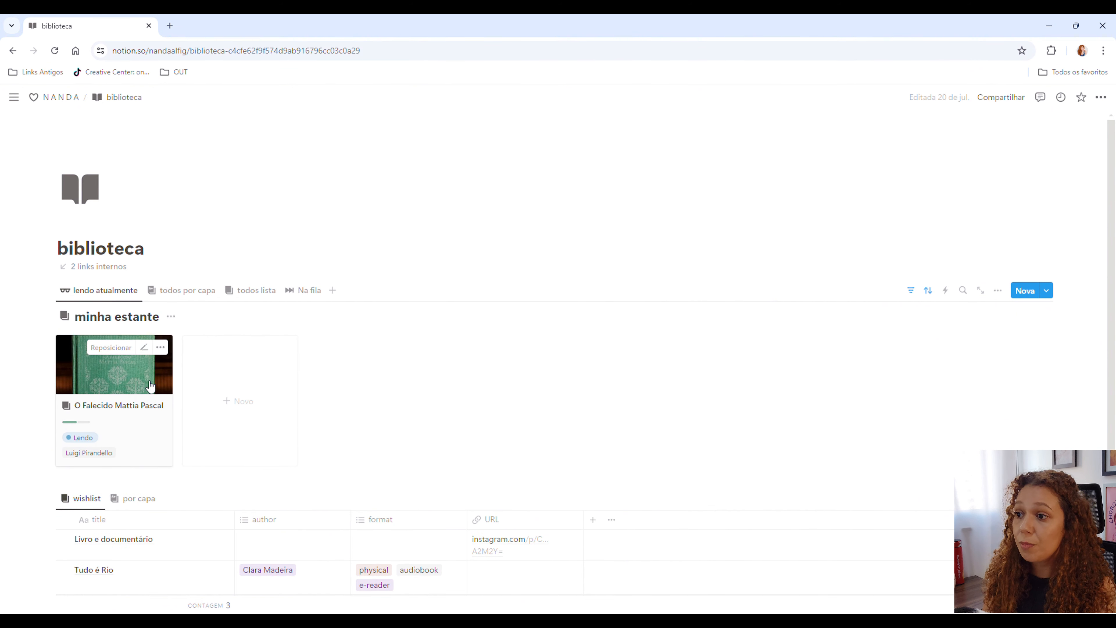
{"action": "left_click", "coordinate": [187, 291]}
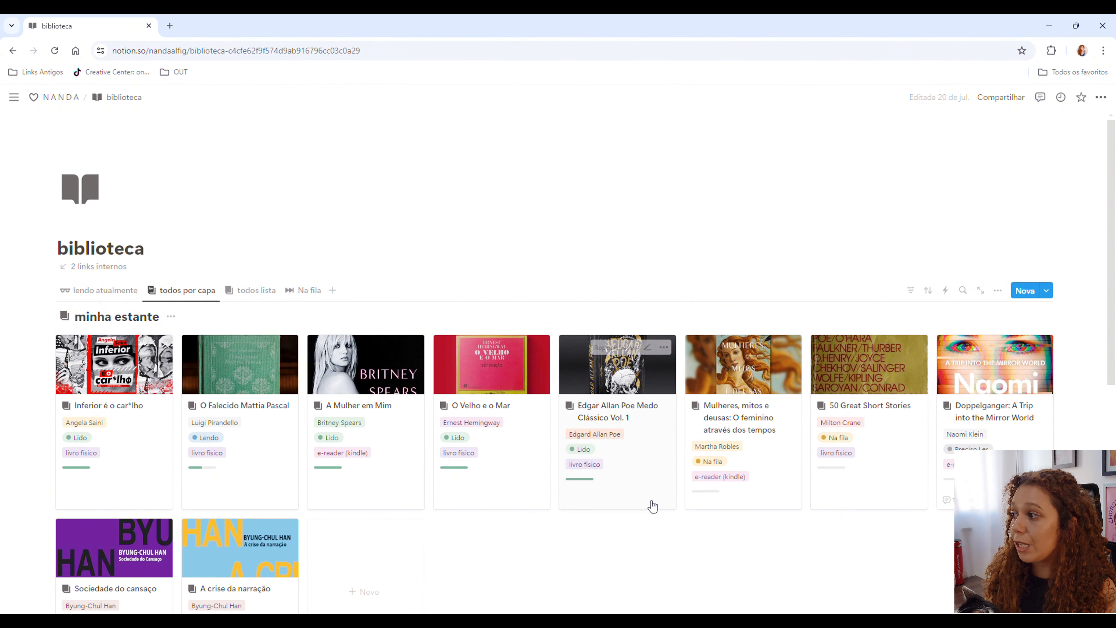
{"action": "left_click", "coordinate": [308, 290]}
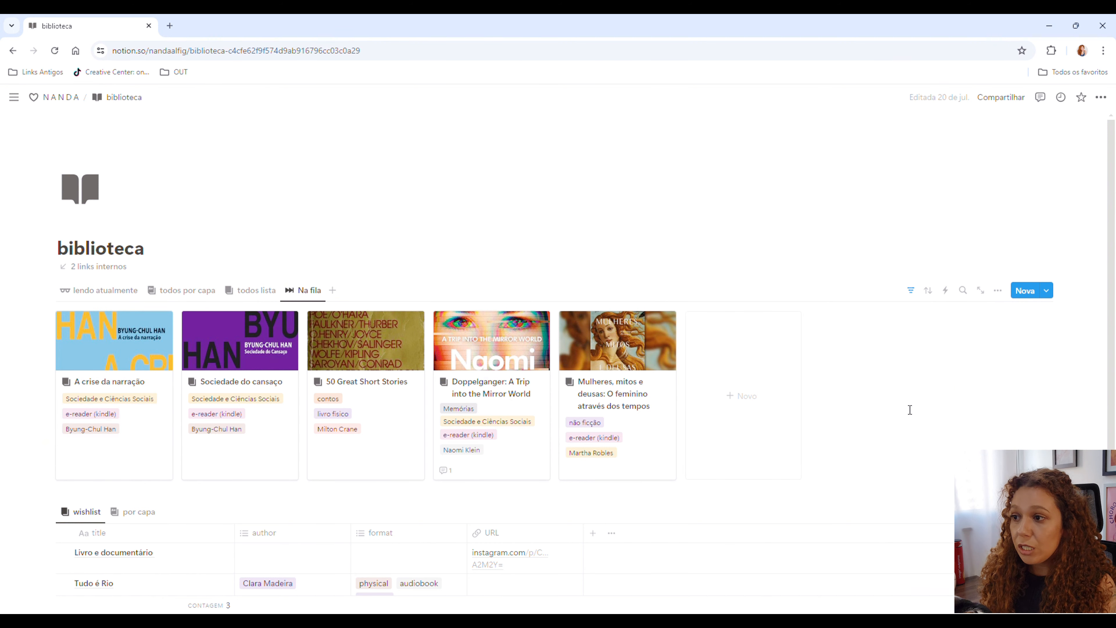
{"action": "scroll", "coordinate": [361, 524], "scroll_direction": "down", "scroll_amount": 3}
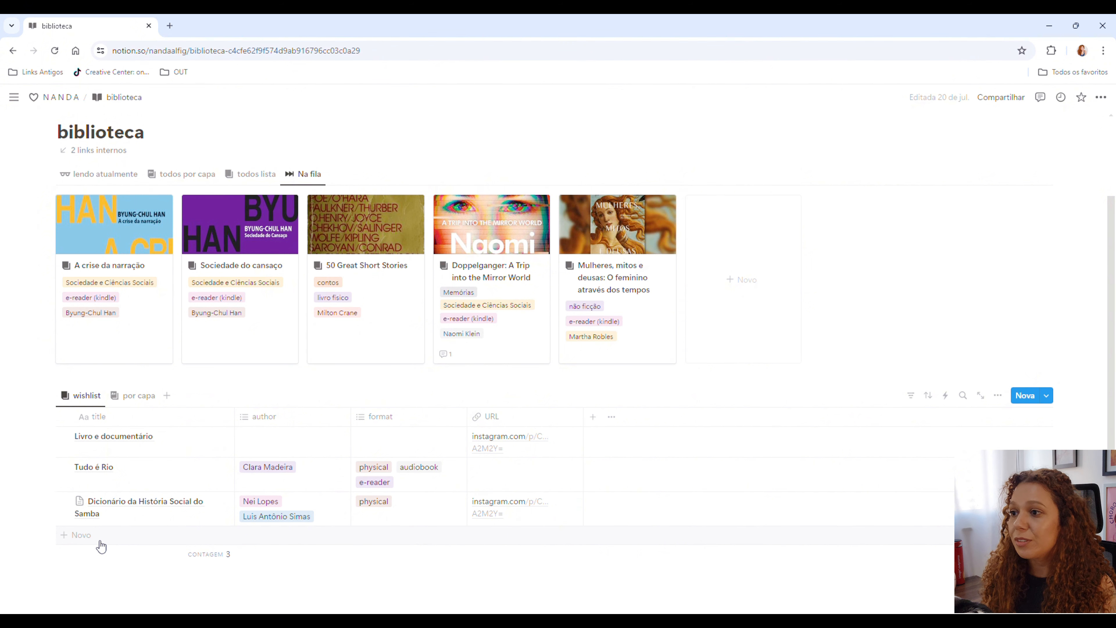
{"action": "left_click", "coordinate": [136, 397]}
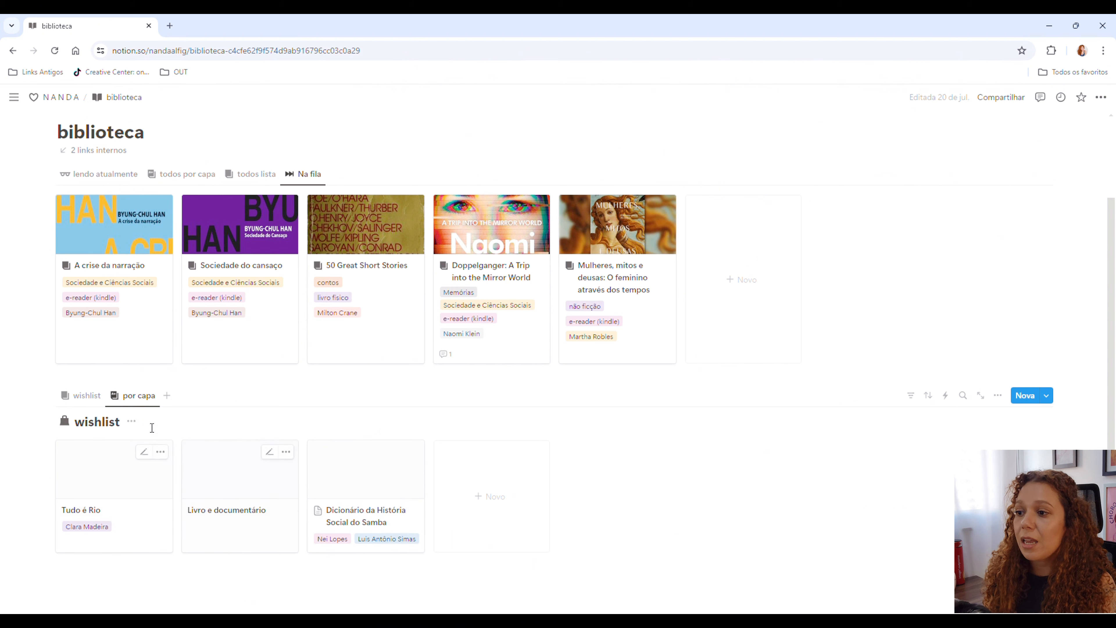
{"action": "left_click", "coordinate": [84, 397]}
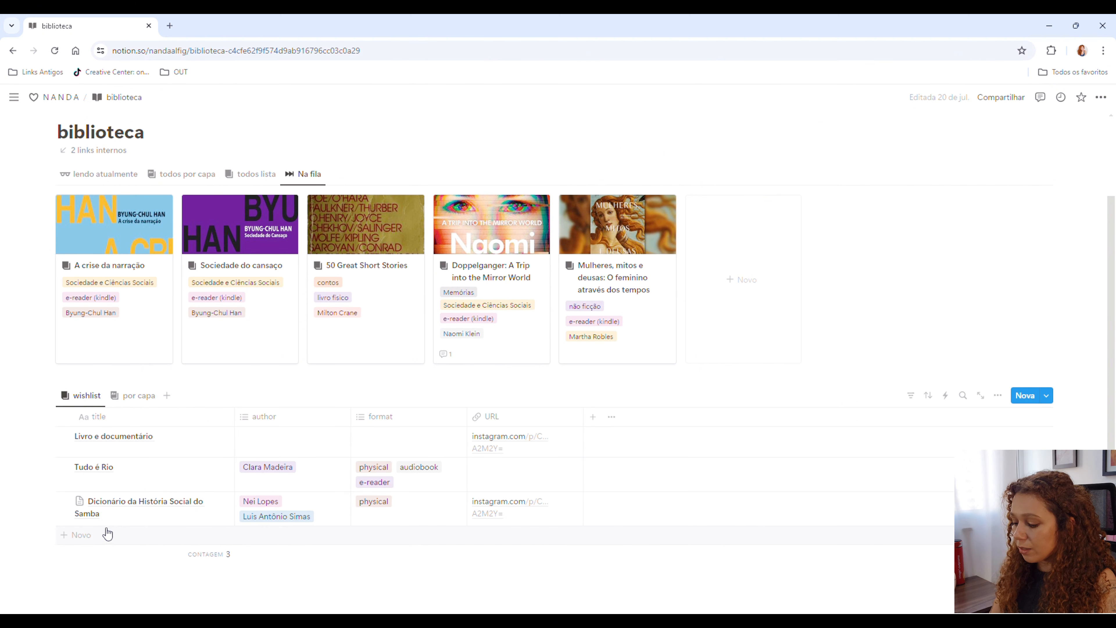
Step: Add the book "Livro novo" by Rin Chupeco to the wishlist table, leaving its format and URL empty
{"action": "left_click", "coordinate": [94, 537]}
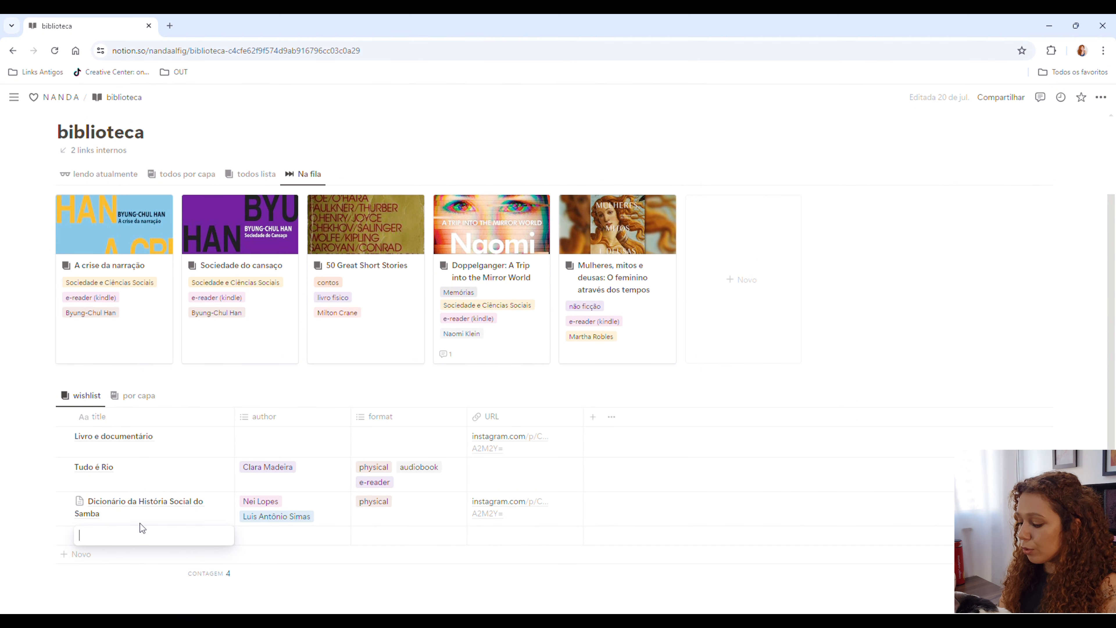
{"action": "type", "text": "Livro novo"}
{"action": "key", "text": "Return"}
{"action": "left_click", "coordinate": [278, 538]}
{"action": "left_click", "coordinate": [303, 432]}
{"action": "left_click", "coordinate": [421, 545]}
{"action": "left_click", "coordinate": [444, 542]}
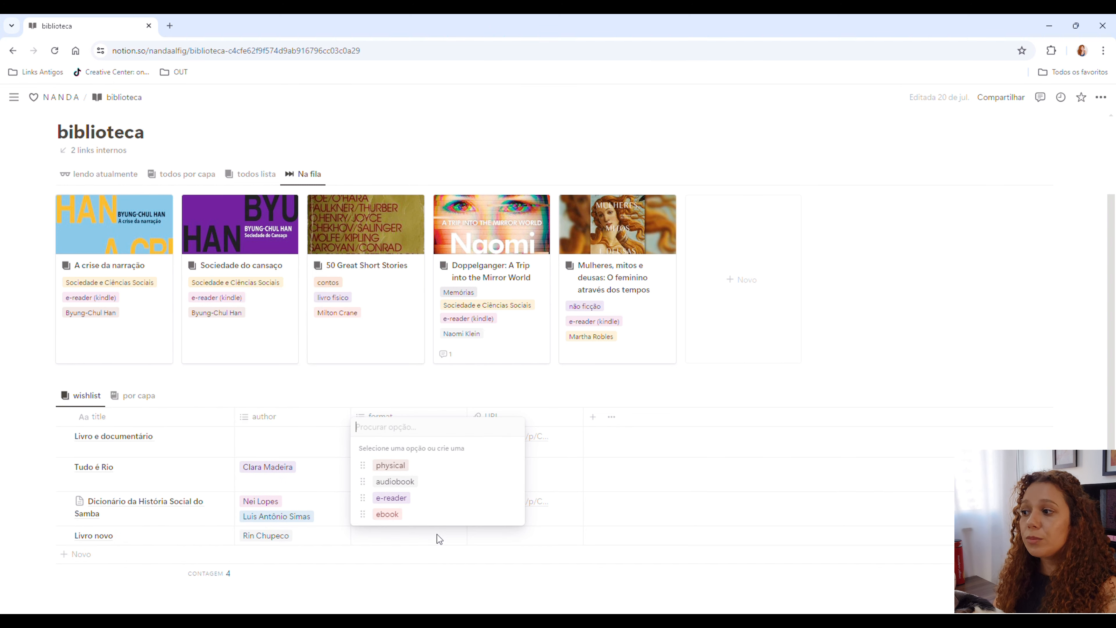
{"action": "key", "text": "Escape"}
{"action": "left_click", "coordinate": [535, 544]}
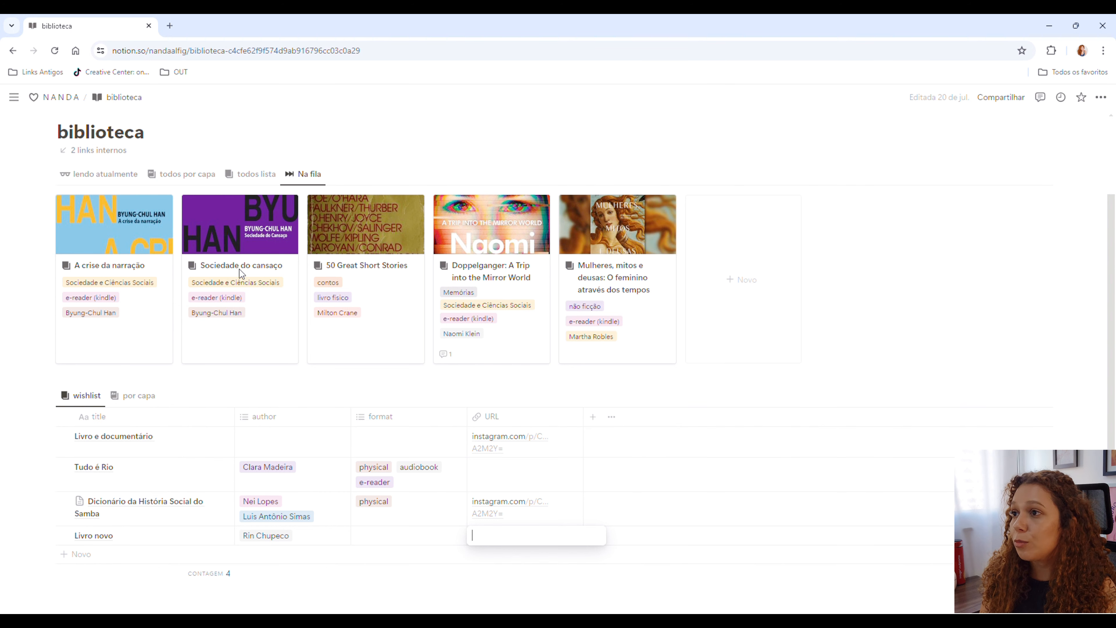
{"action": "left_click", "coordinate": [113, 188]}
Step: Check the lendo atualmente view, and create a new book page titled "Bíblia Sagrada" from the todos por capa view
{"action": "left_click", "coordinate": [109, 176]}
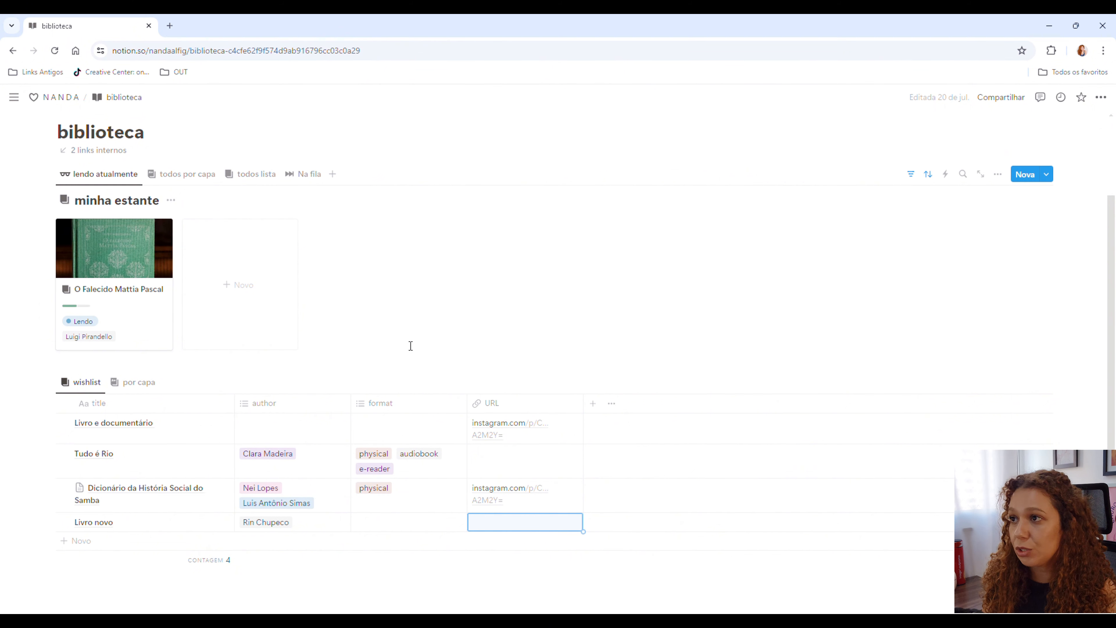
{"action": "scroll", "coordinate": [411, 345], "scroll_direction": "up", "scroll_amount": 2}
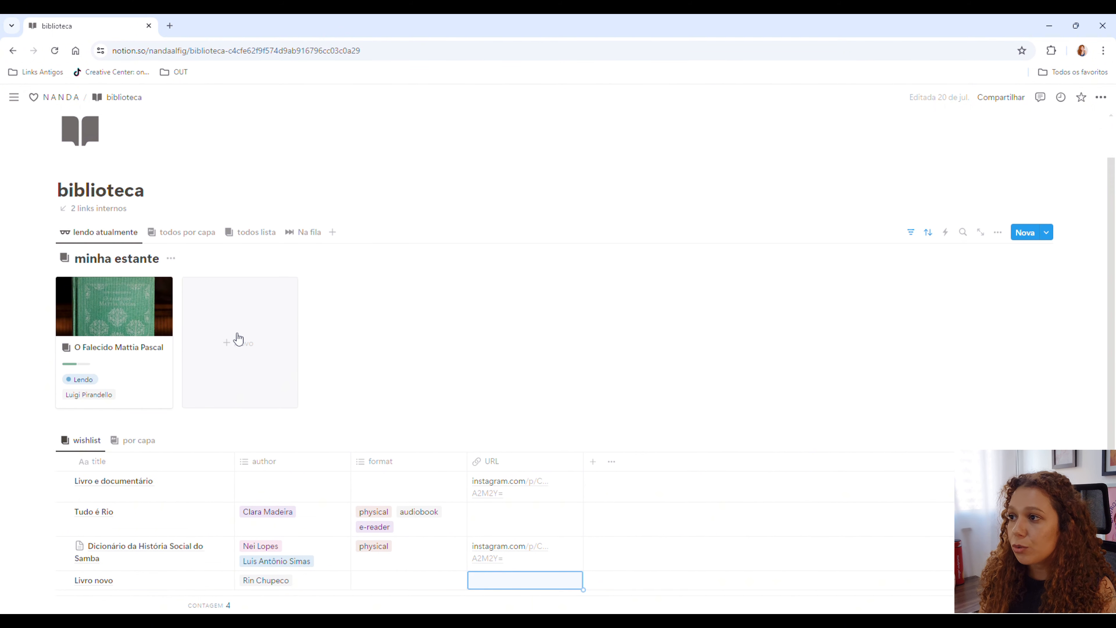
{"action": "left_click", "coordinate": [201, 235]}
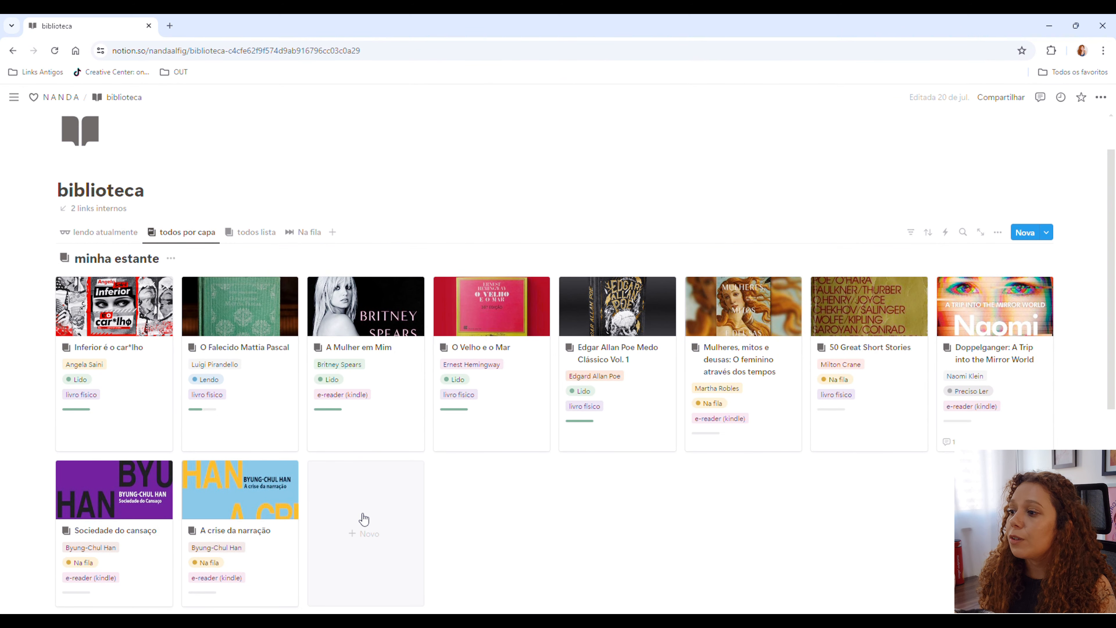
{"action": "left_click", "coordinate": [368, 527]}
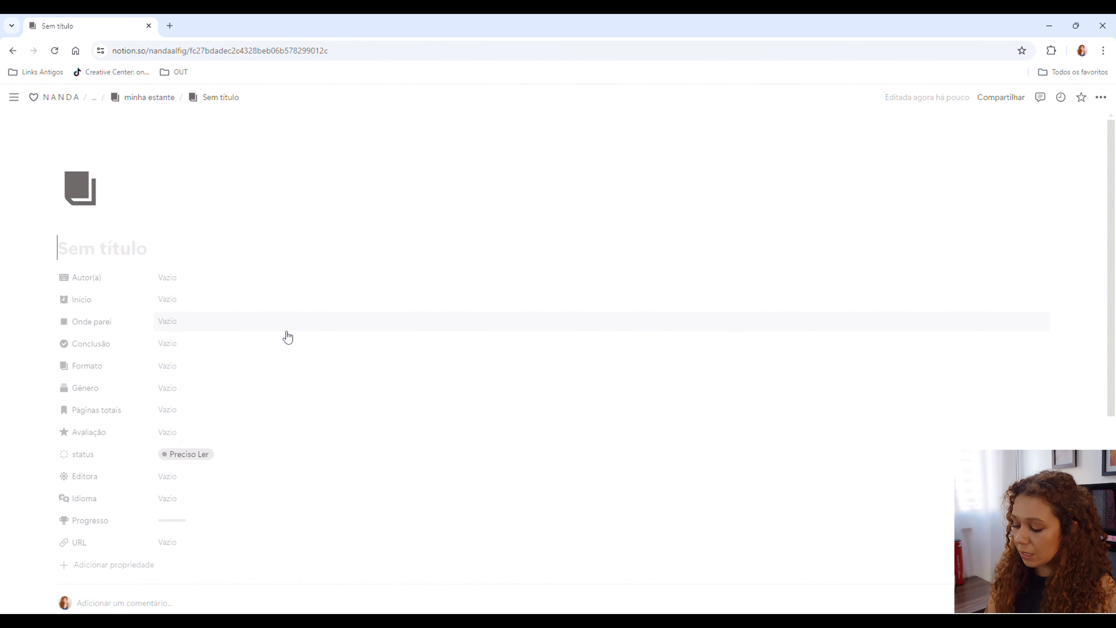
{"action": "type", "text": "Bíblia Sagrada"}
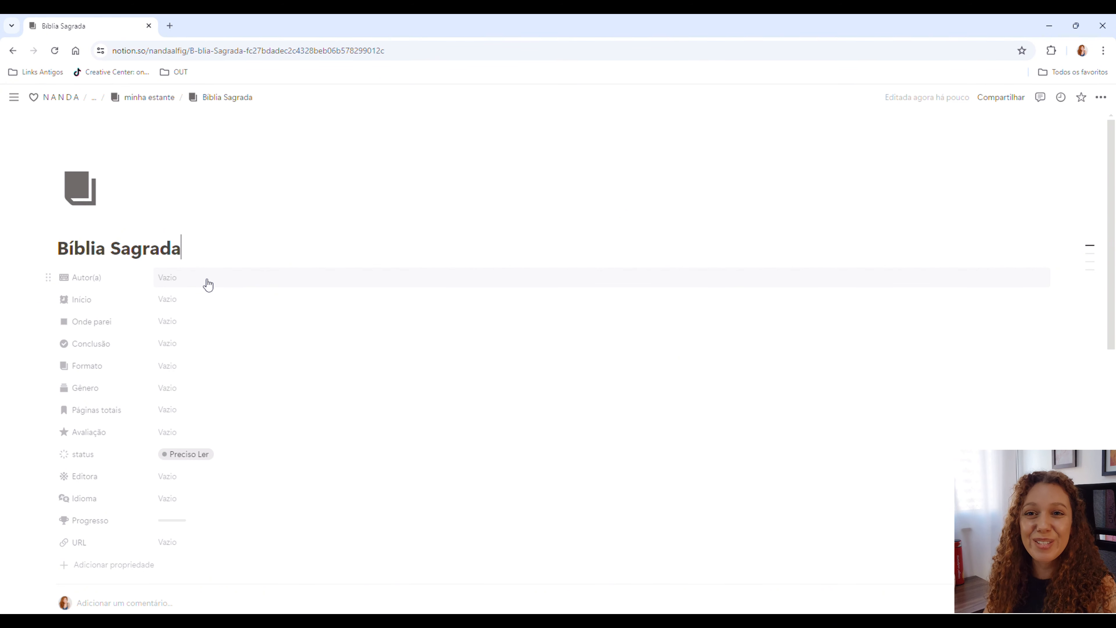
Step: Set the book's Autor(a) to a new option "Vários Autores", Início to 23/07/2024 and Onde parei to 37
{"action": "left_click", "coordinate": [208, 284]}
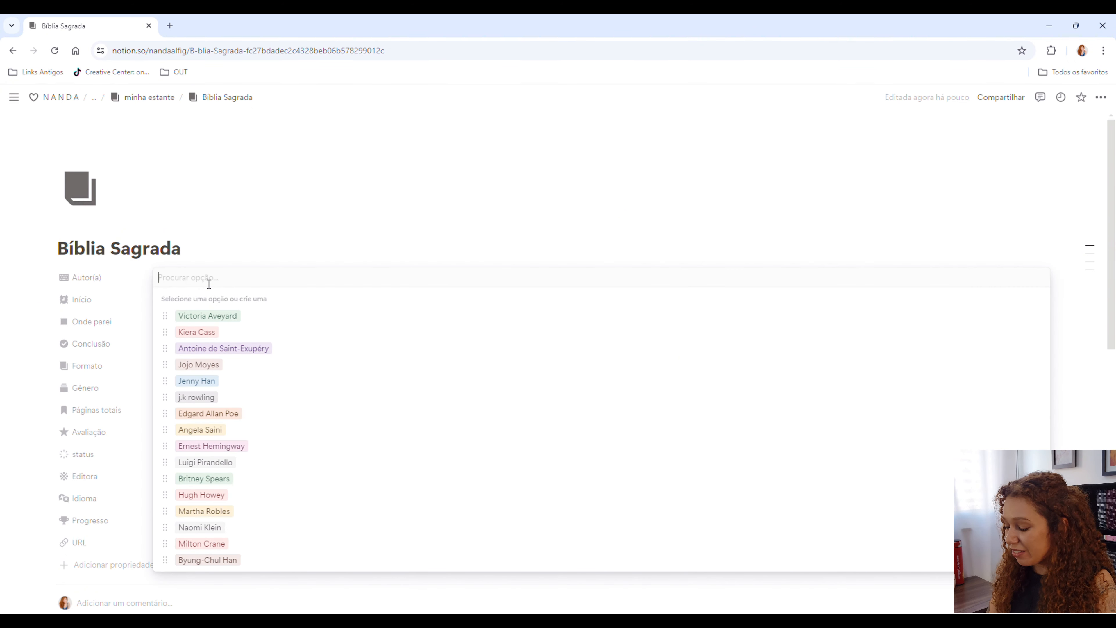
{"action": "type", "text": "Vários Autores"}
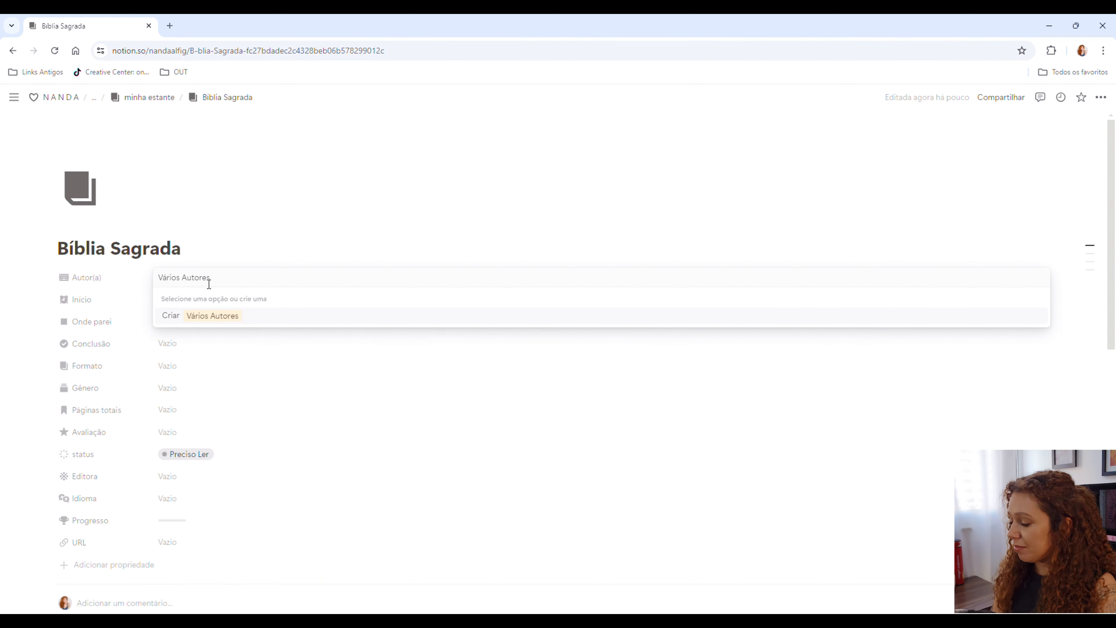
{"action": "key", "text": "Return"}
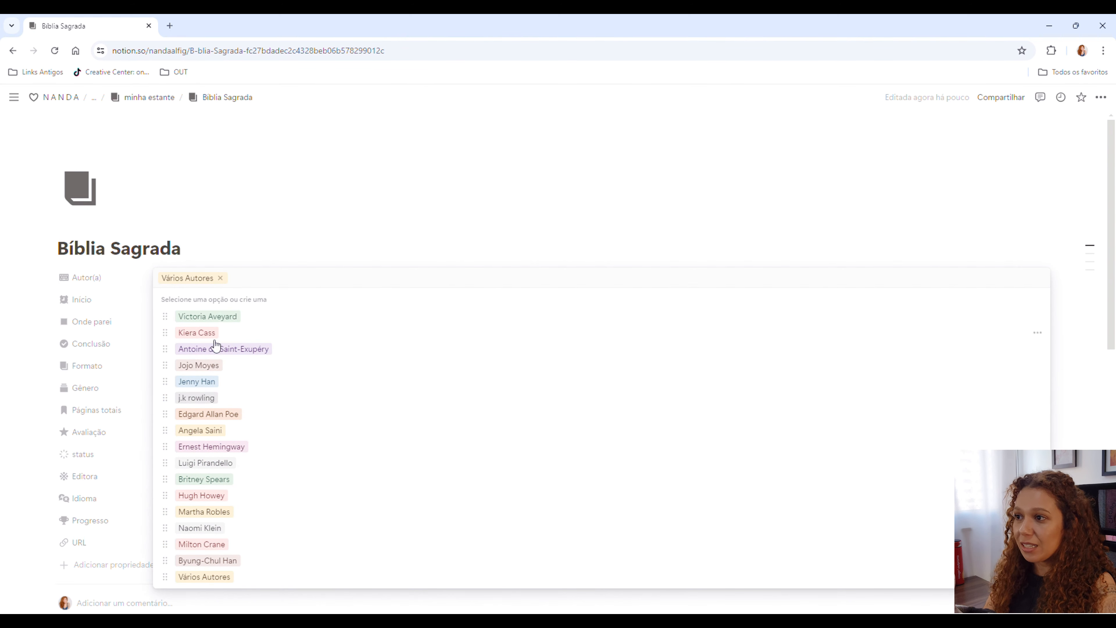
{"action": "left_click", "coordinate": [190, 326]}
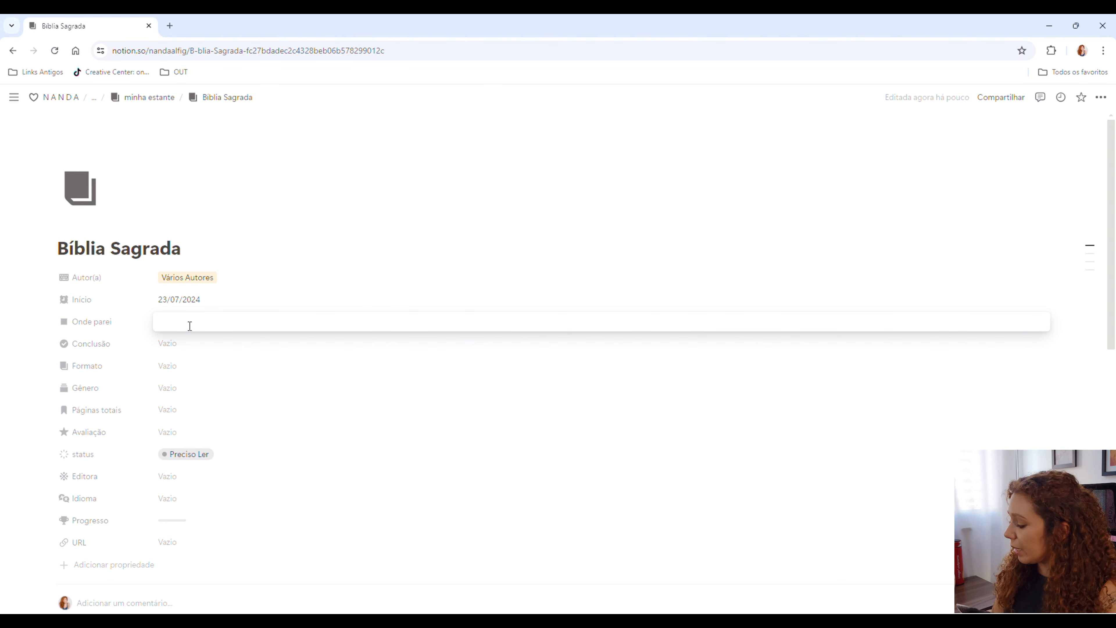
{"action": "type", "text": "37"}
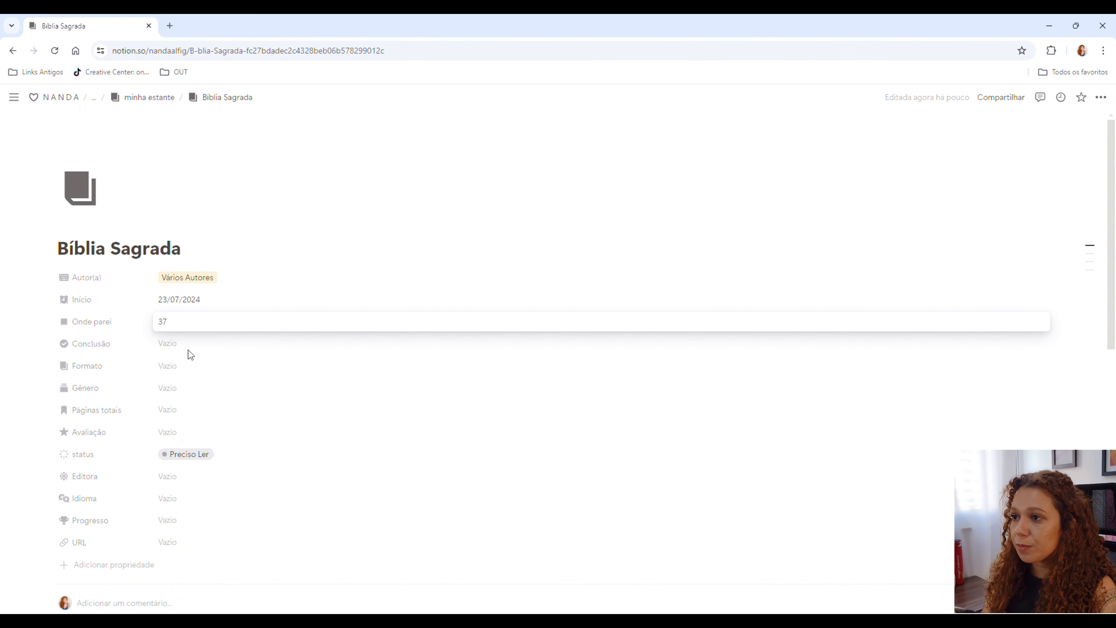
{"action": "key", "text": "Return"}
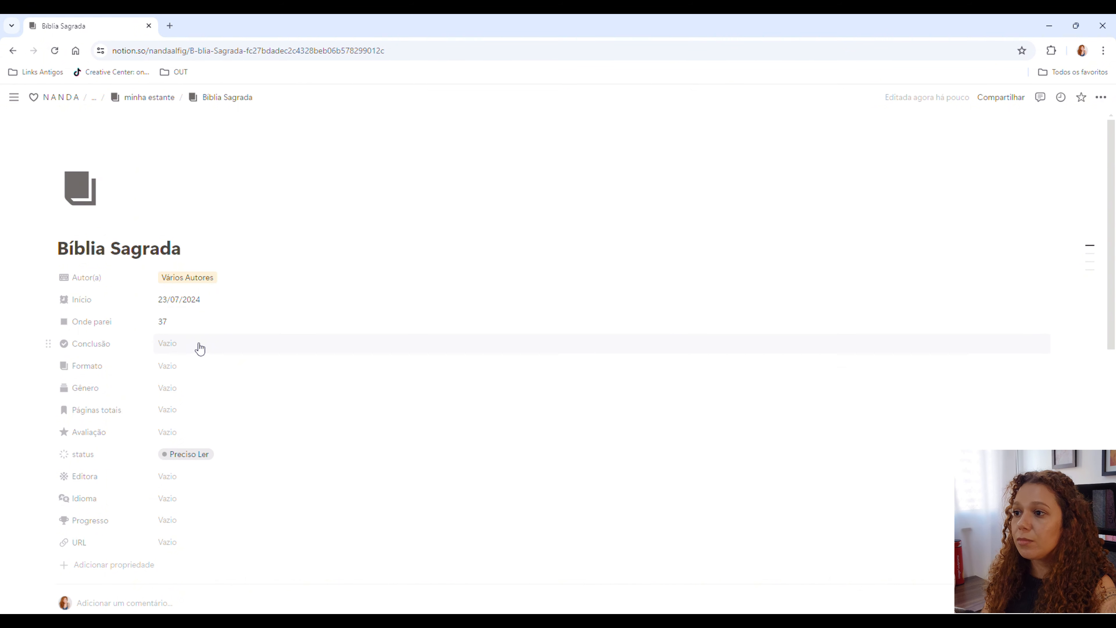
Step: Set the Bíblia Sagrada book's Formato to "livro físico", leaving Conclusão empty
{"action": "scroll", "coordinate": [198, 350], "scroll_direction": "down", "scroll_amount": 1}
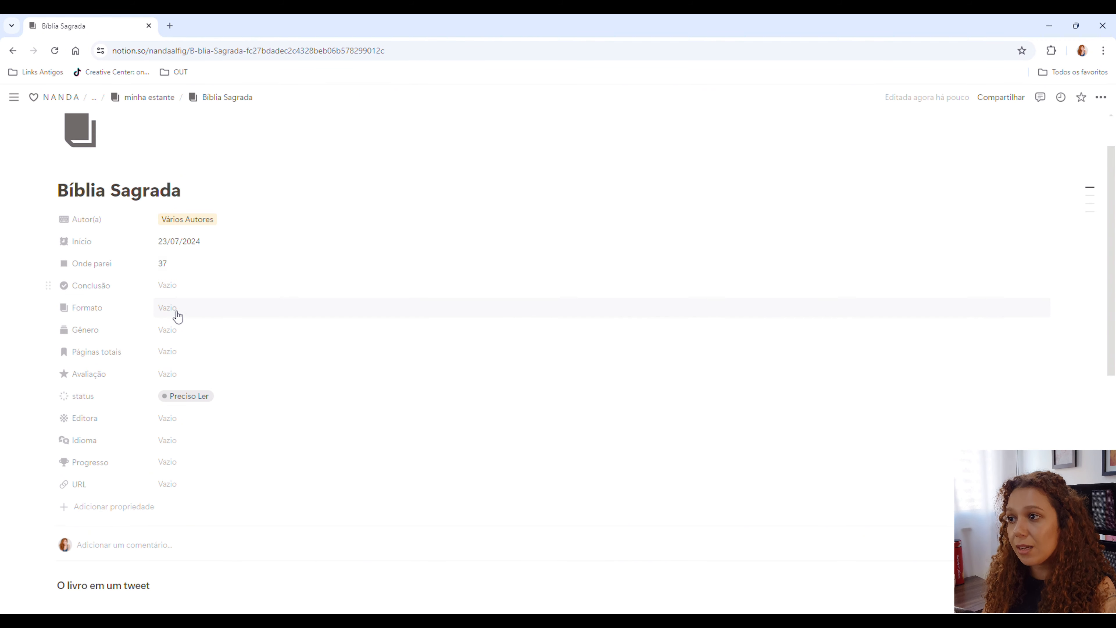
{"action": "left_click", "coordinate": [189, 290]}
{"action": "key", "text": "Escape"}
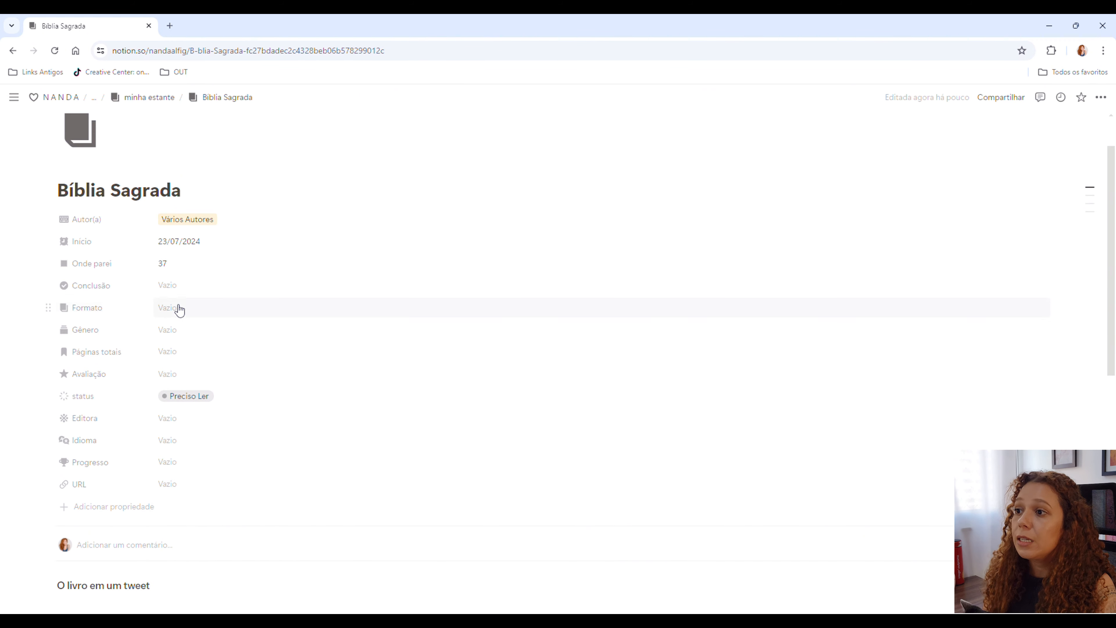
{"action": "left_click", "coordinate": [180, 310]}
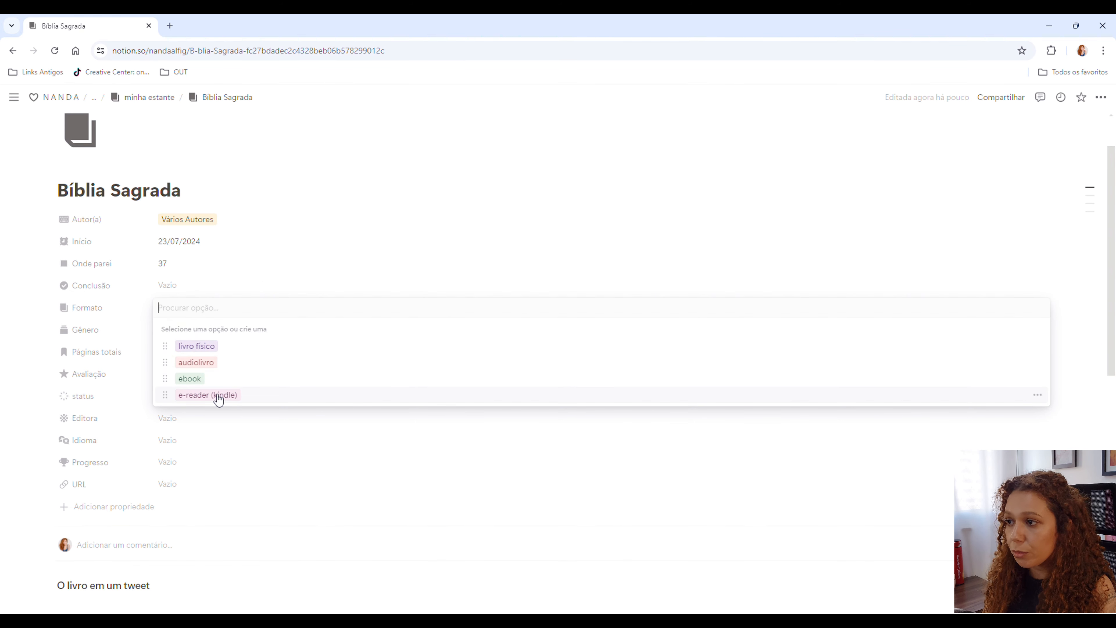
{"action": "left_click", "coordinate": [195, 350]}
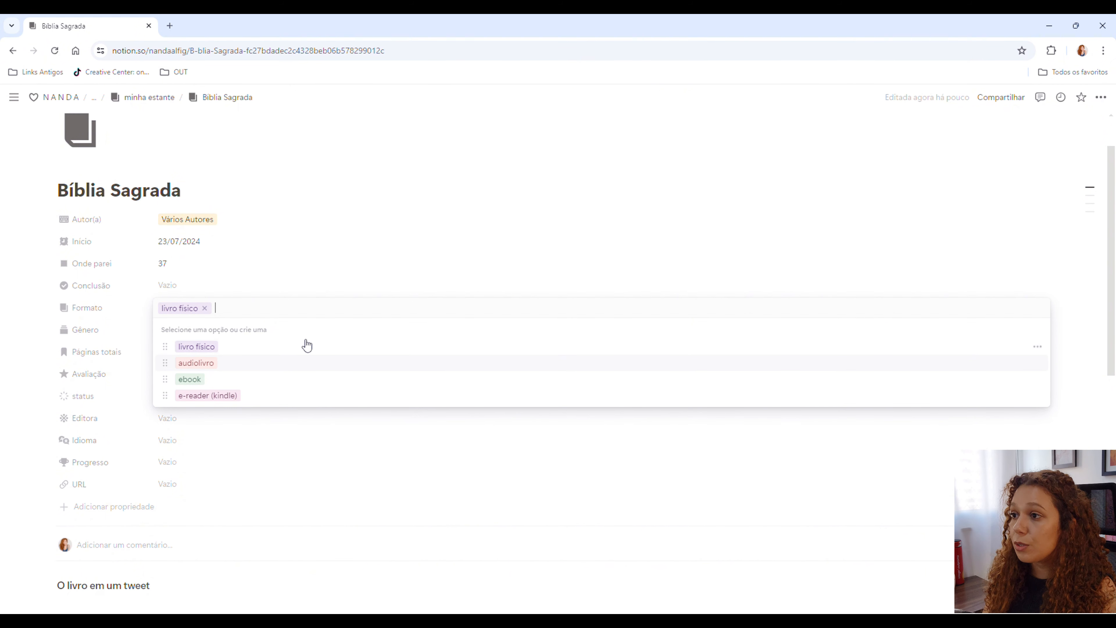
{"action": "key", "text": "Escape"}
Step: Assign the genres biografia, ensaio and Memórias to the book's Gênero property
{"action": "left_click", "coordinate": [179, 335]}
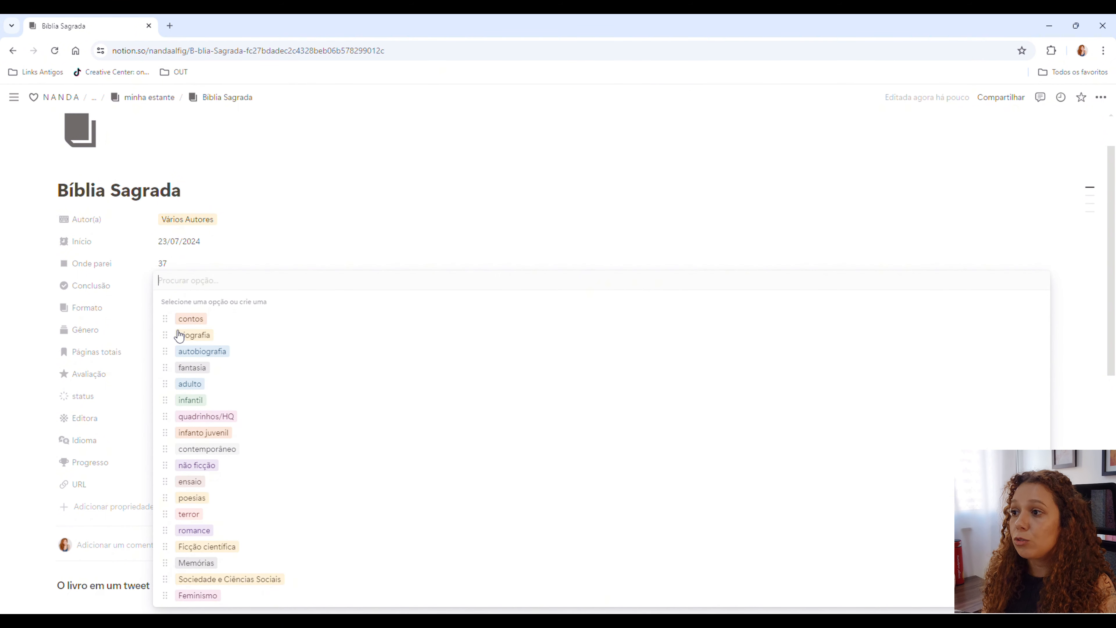
{"action": "left_click", "coordinate": [227, 337]}
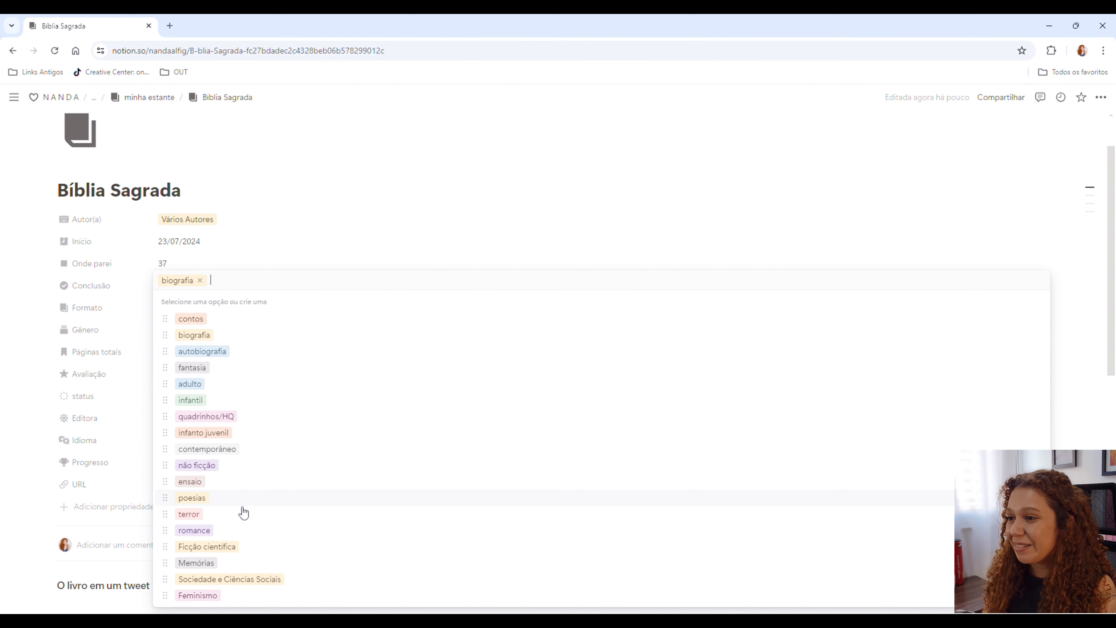
{"action": "left_click", "coordinate": [223, 482]}
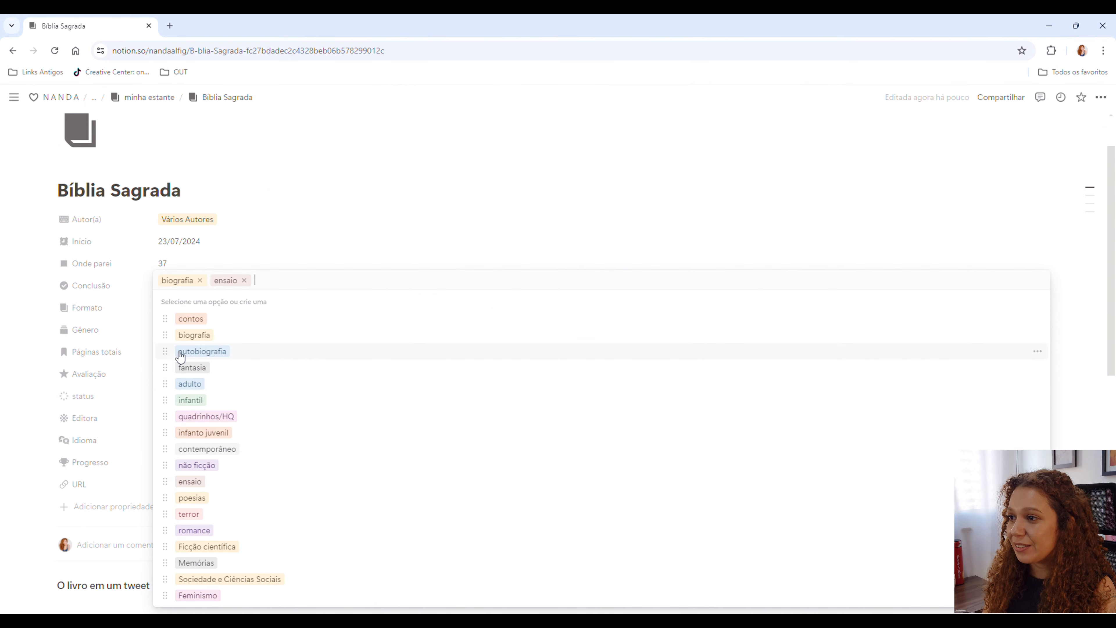
{"action": "left_click", "coordinate": [210, 564]}
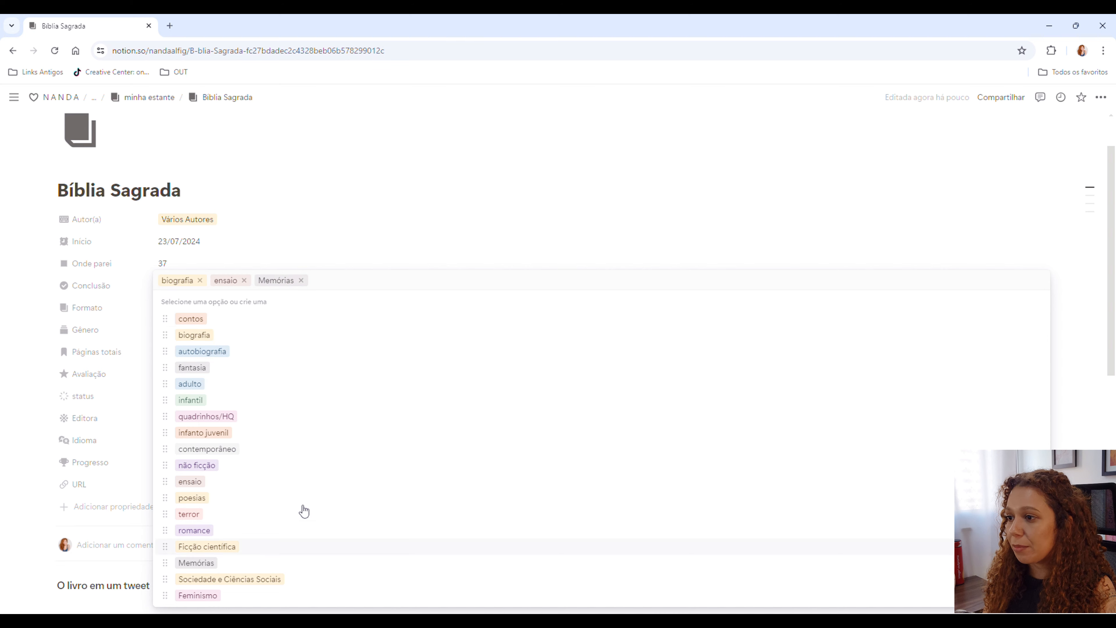
{"action": "left_click", "coordinate": [347, 236]}
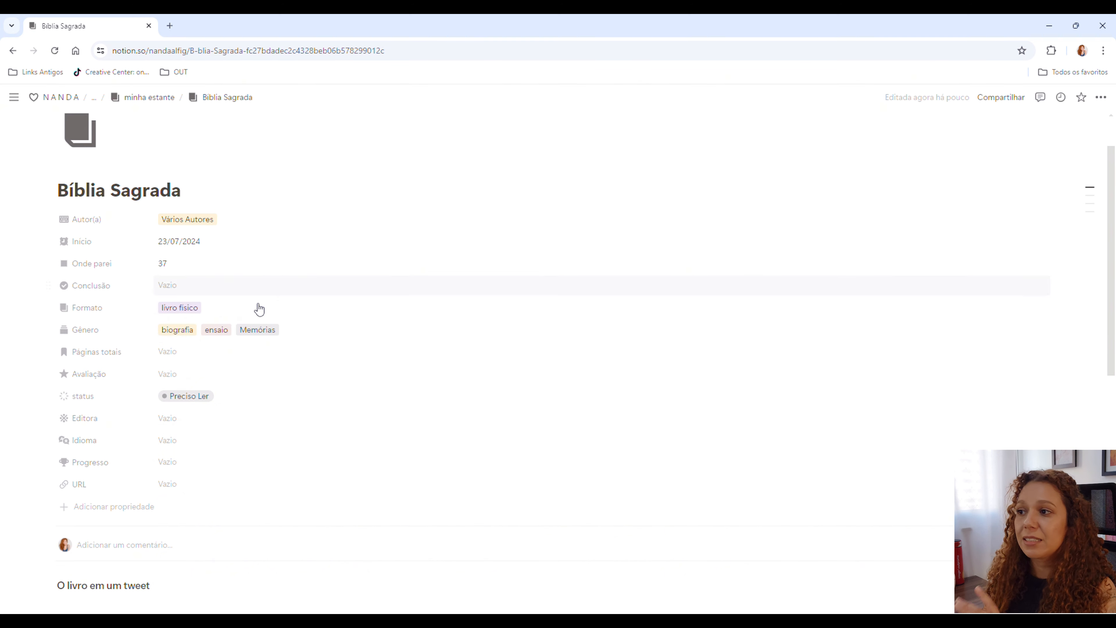
Step: Set the book's Páginas totais to 500 and its Avaliação to five stars
{"action": "left_click", "coordinate": [192, 348]}
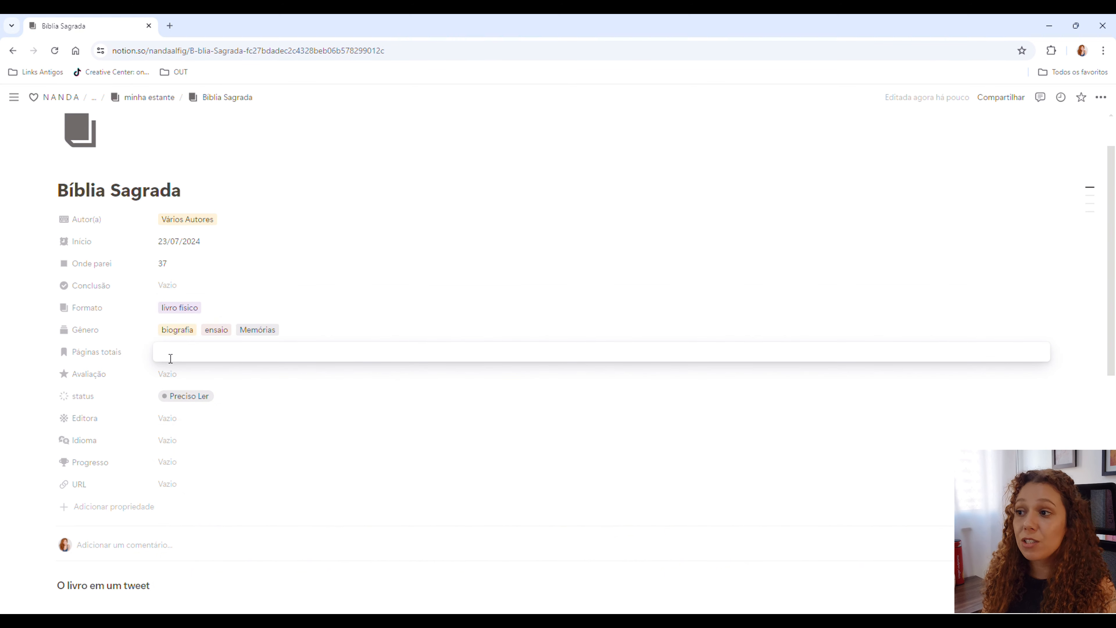
{"action": "type", "text": "500"}
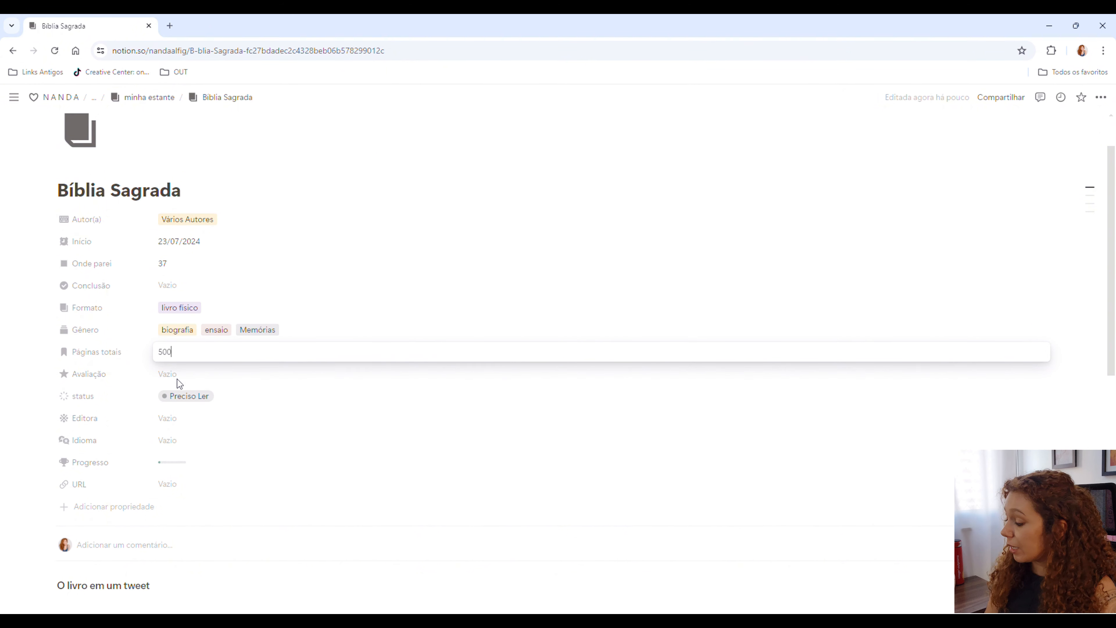
{"action": "key", "text": "Return"}
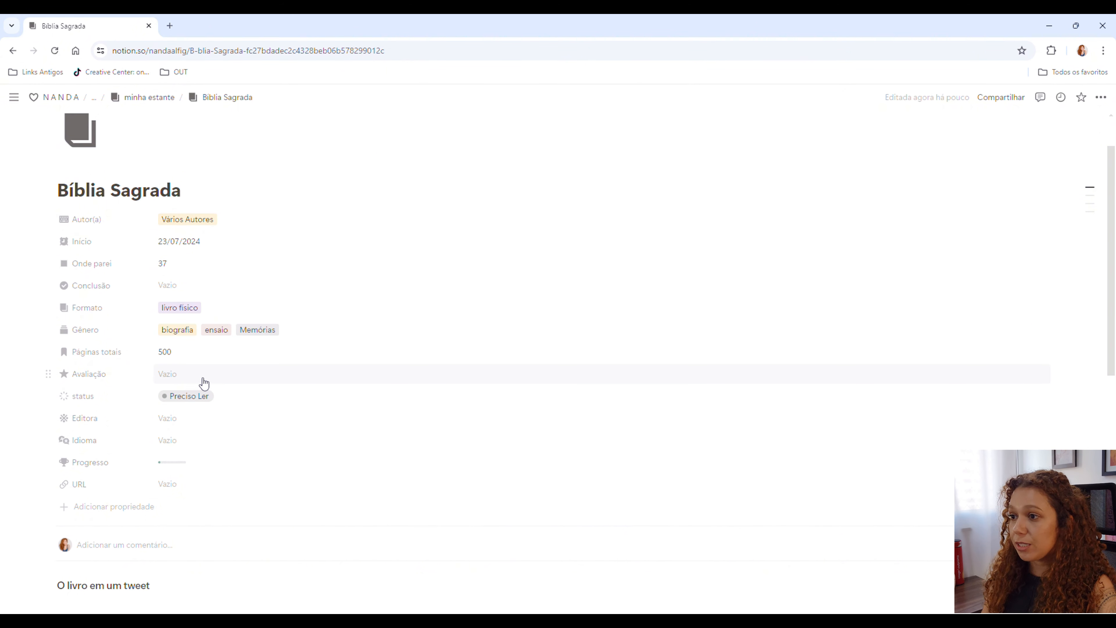
{"action": "left_click", "coordinate": [193, 381]}
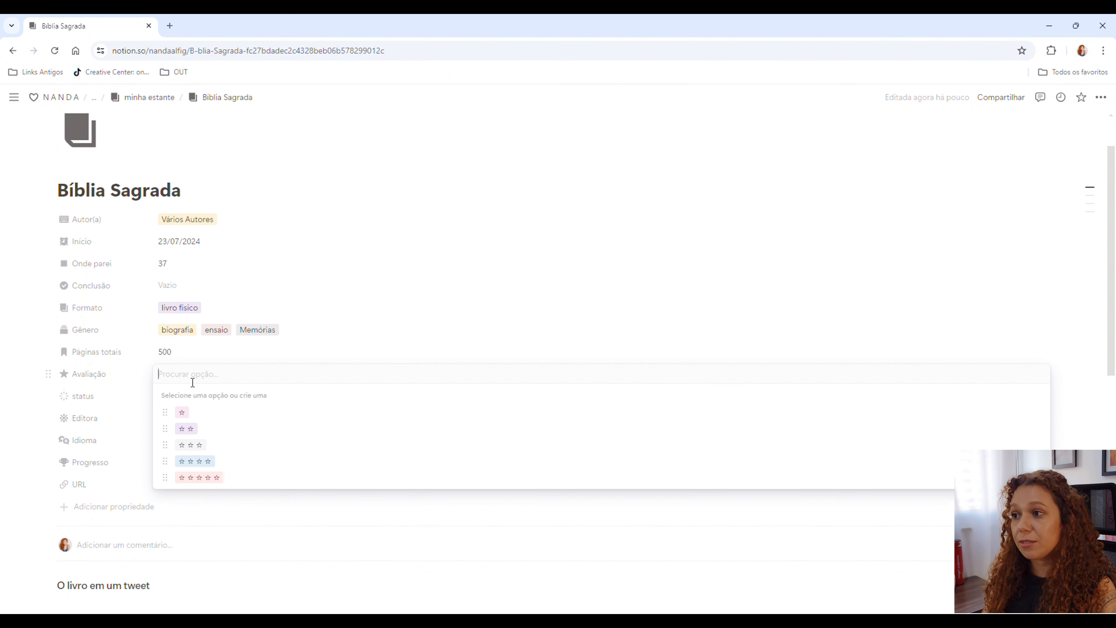
{"action": "left_click", "coordinate": [203, 477]}
Step: Set the book's Editora to "Editora Vozes" and its Idioma to "Português"
{"action": "left_click", "coordinate": [192, 422]}
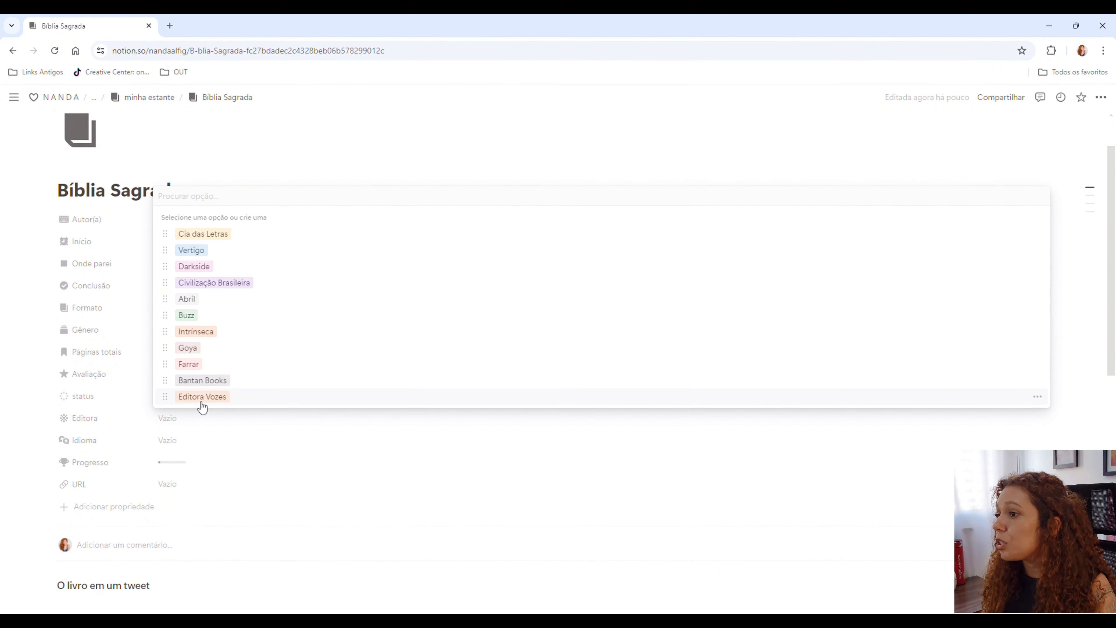
{"action": "left_click", "coordinate": [204, 399]}
{"action": "left_click", "coordinate": [174, 444]}
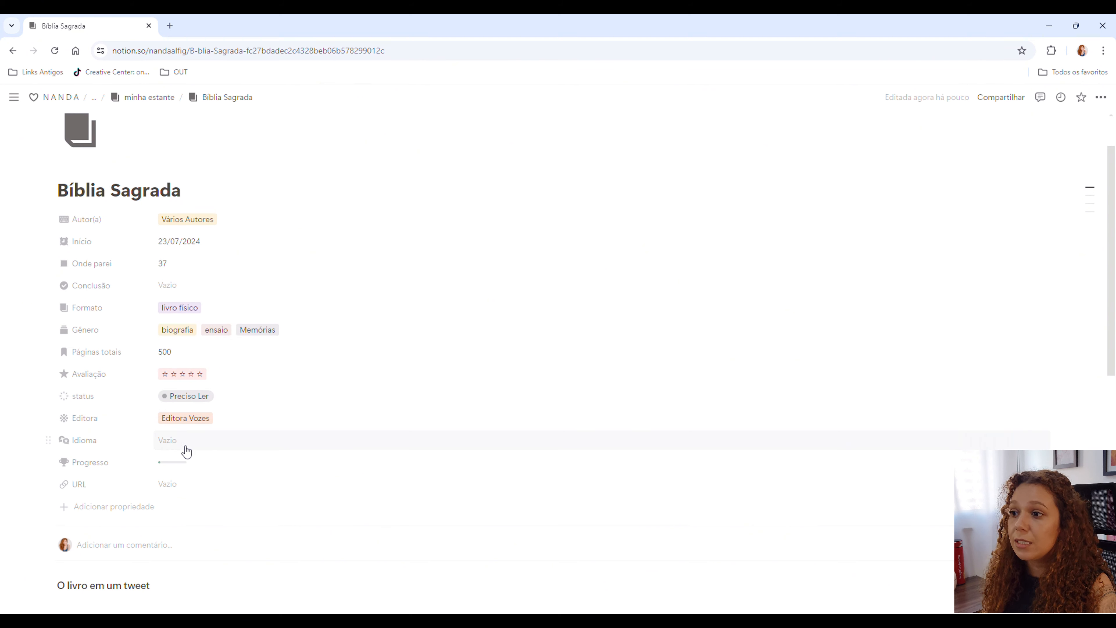
{"action": "left_click", "coordinate": [186, 442]}
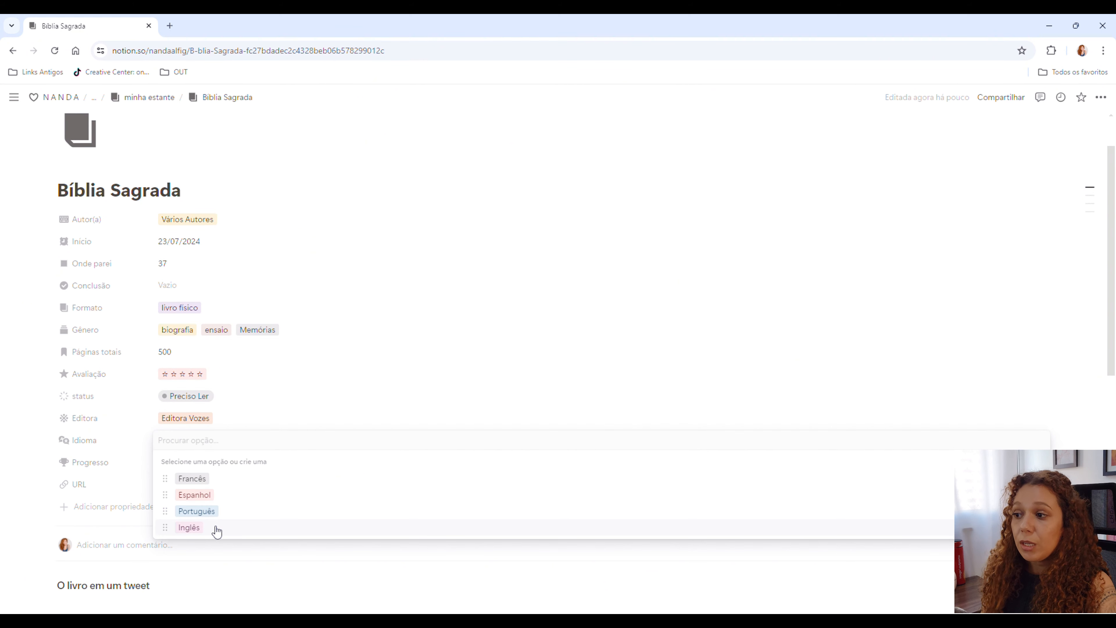
{"action": "left_click", "coordinate": [218, 511]}
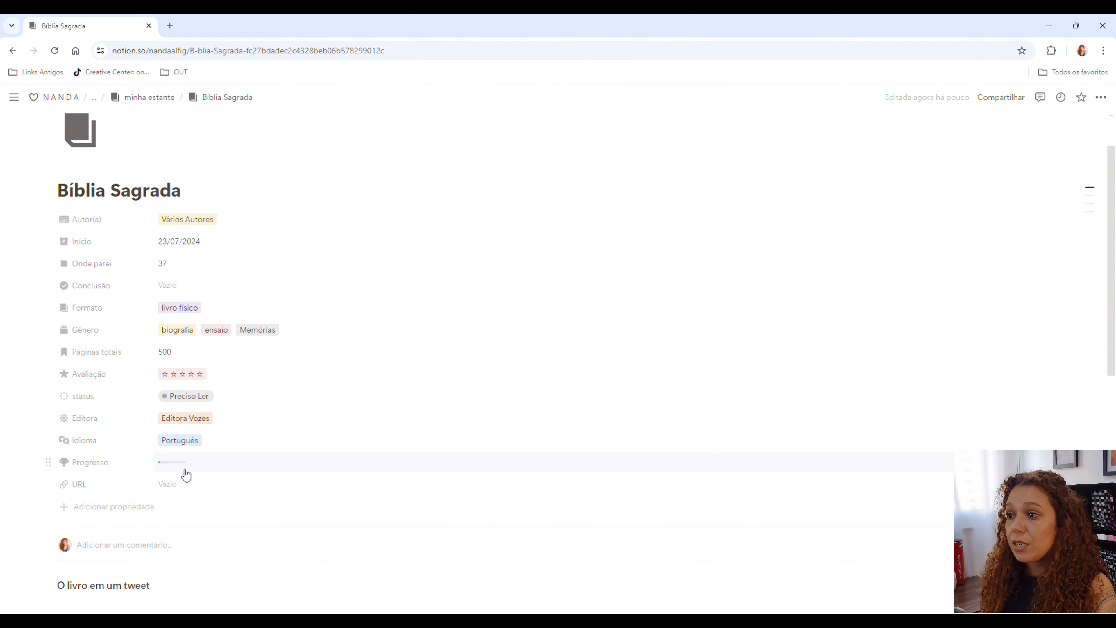
Step: Change the book's Onde parei value to 359
{"action": "left_click", "coordinate": [194, 263]}
{"action": "left_click_drag", "start_coordinate": [194, 264], "coordinate": [159, 264]}
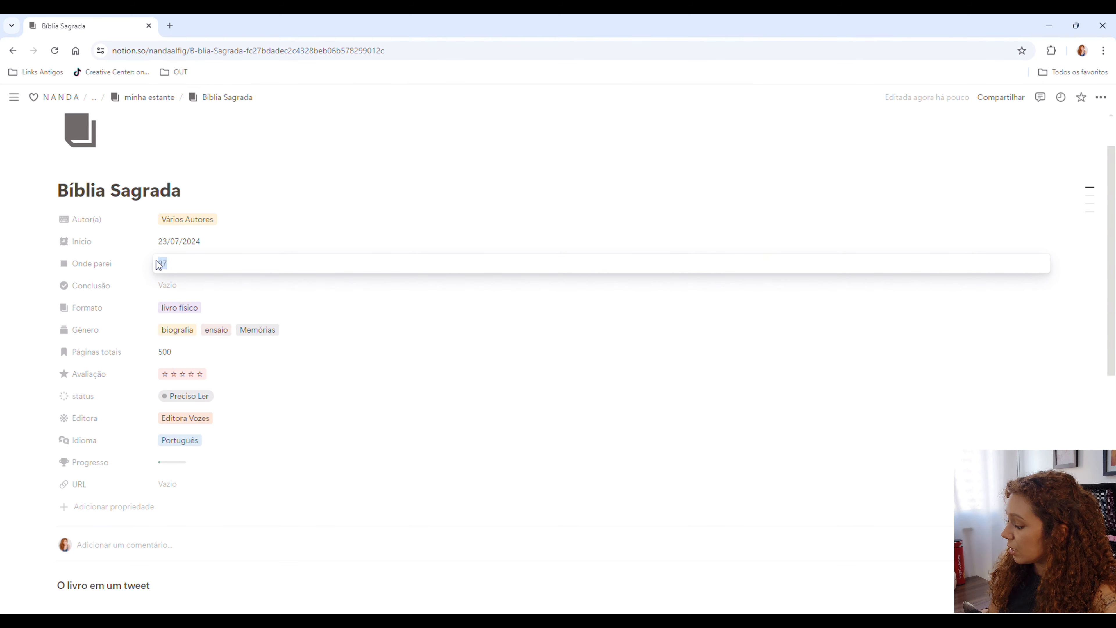
{"action": "type", "text": "8"}
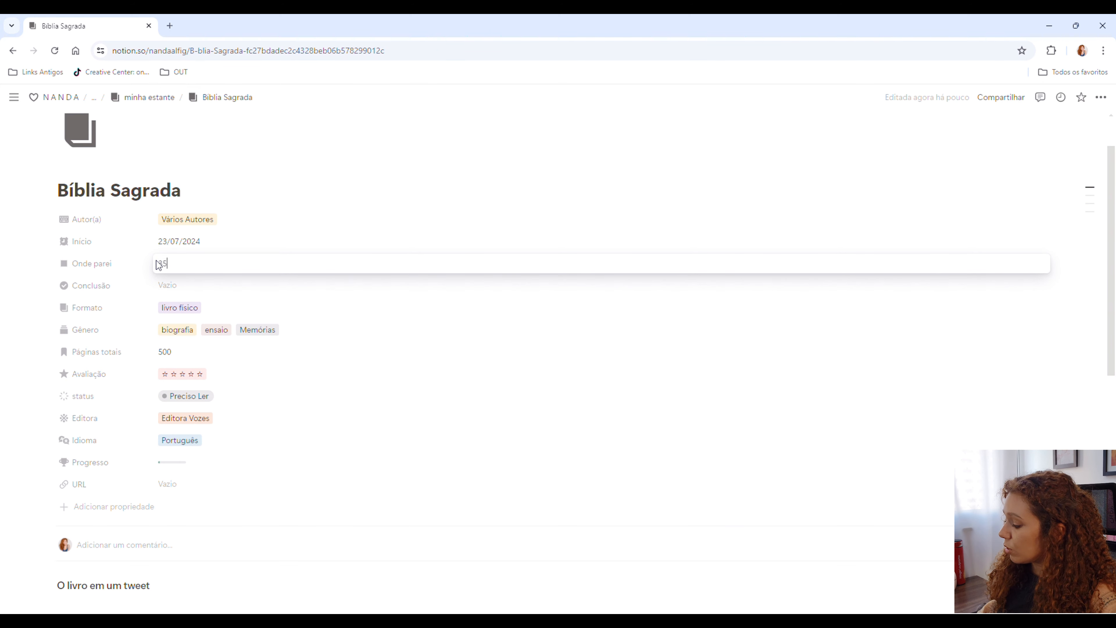
{"action": "type", "text": "59"}
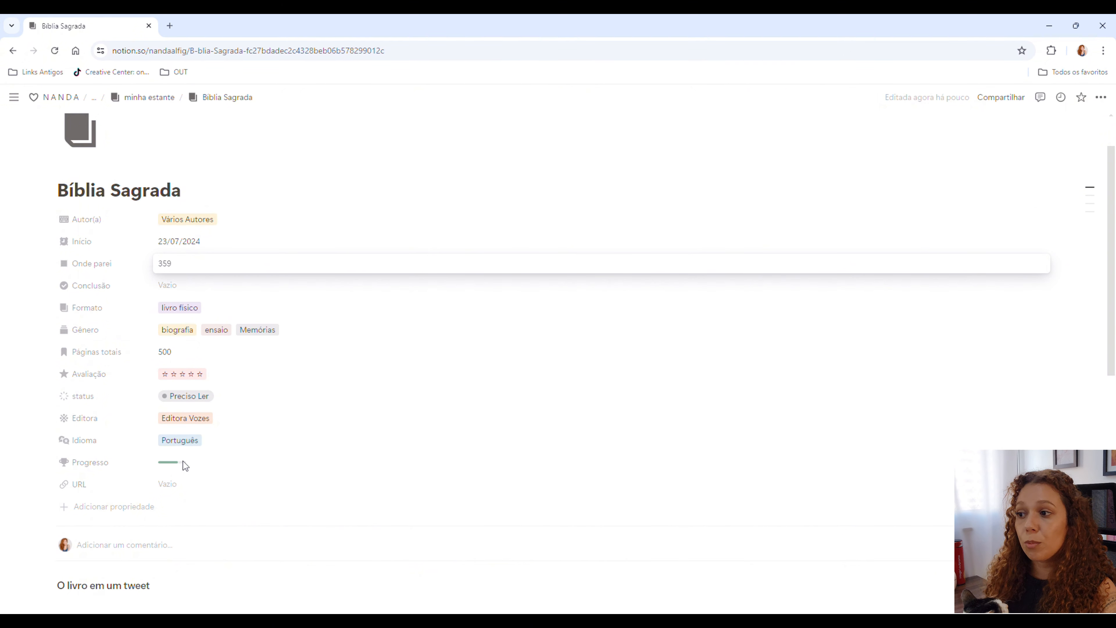
{"action": "left_click", "coordinate": [258, 445]}
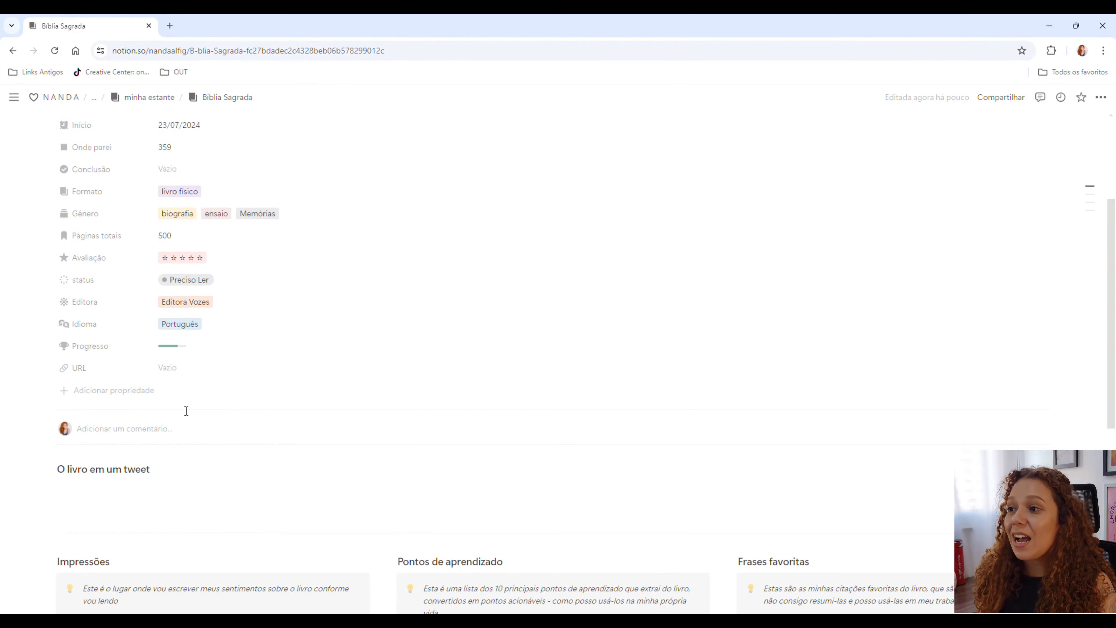
Step: Review the book page's URL property and its O livro em um tweet, Impressões, Pontos de aprendizado and Frases favoritas sections
{"action": "left_click", "coordinate": [186, 374]}
{"action": "left_click", "coordinate": [187, 388]}
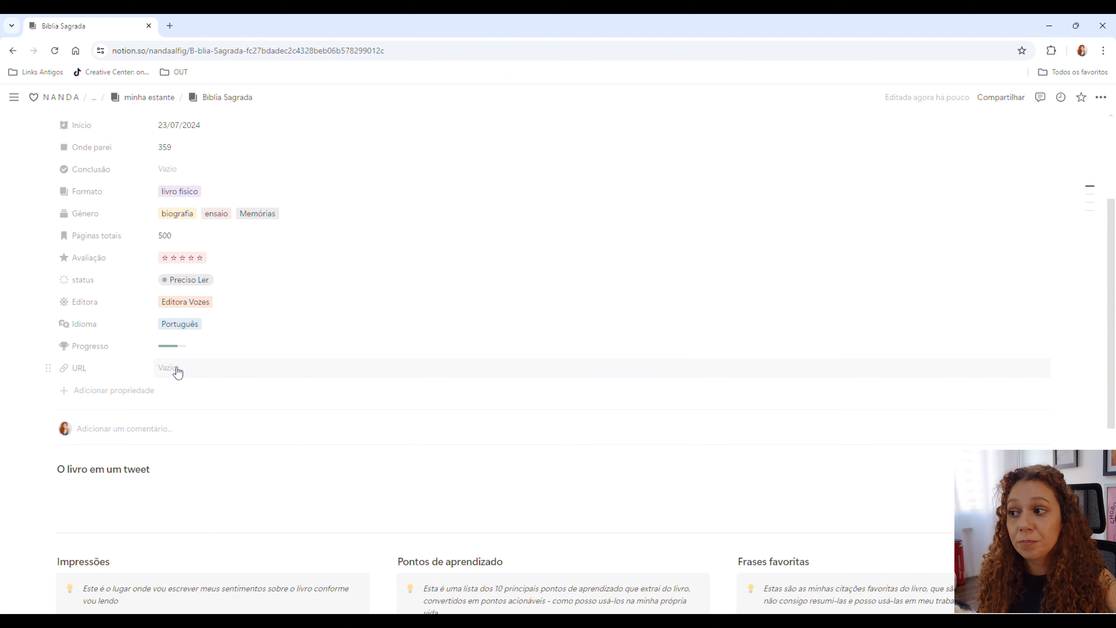
{"action": "scroll", "coordinate": [197, 475], "scroll_direction": "down", "scroll_amount": 1}
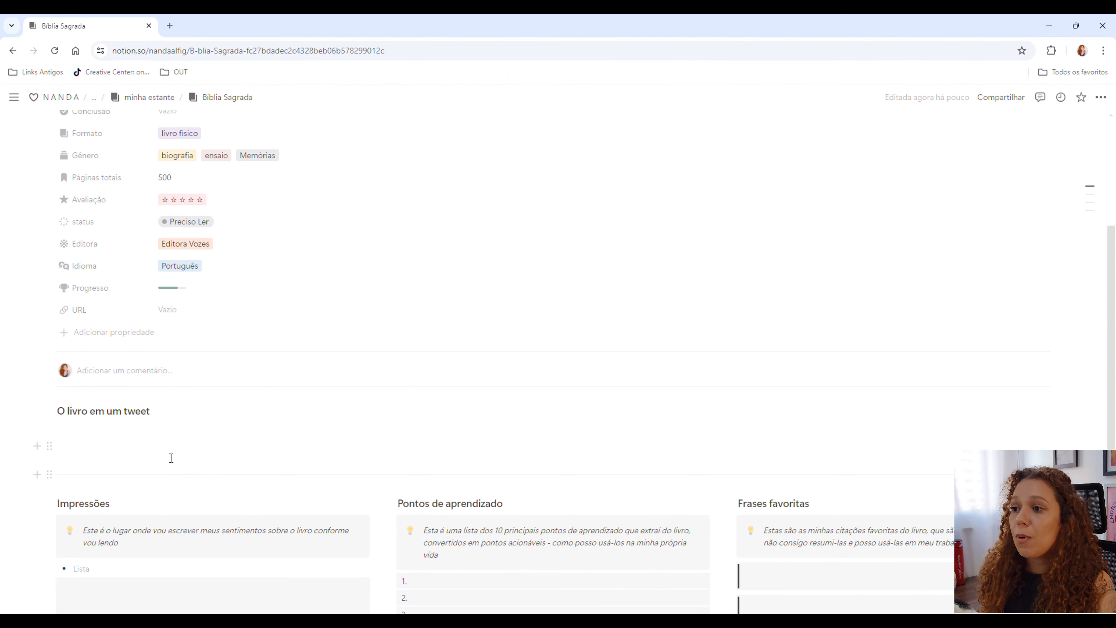
{"action": "left_click", "coordinate": [170, 445]}
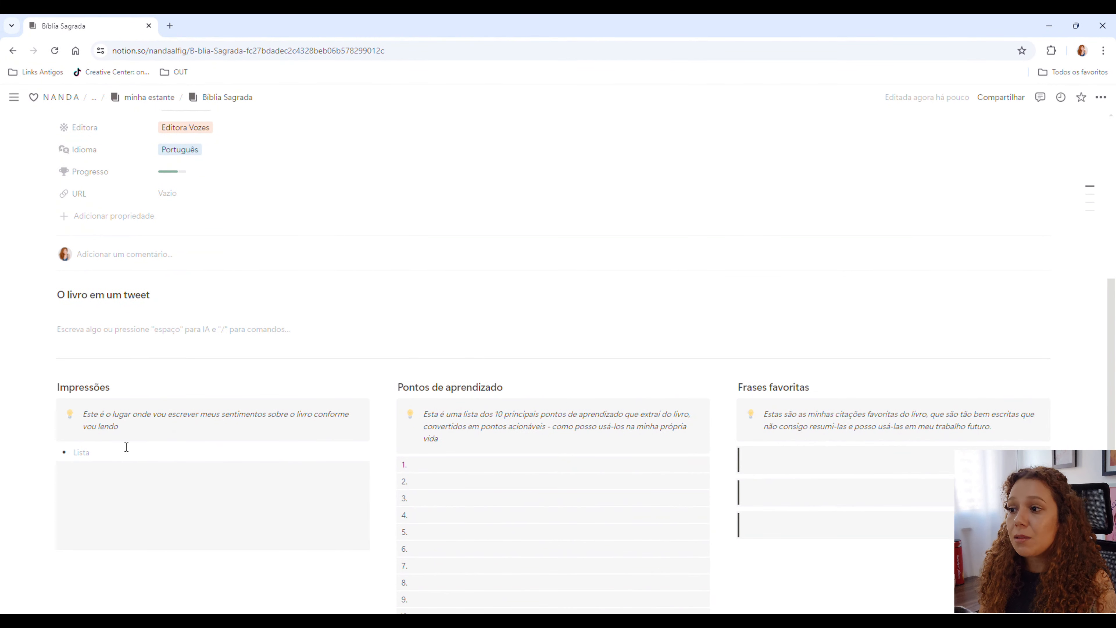
{"action": "left_click", "coordinate": [118, 459]}
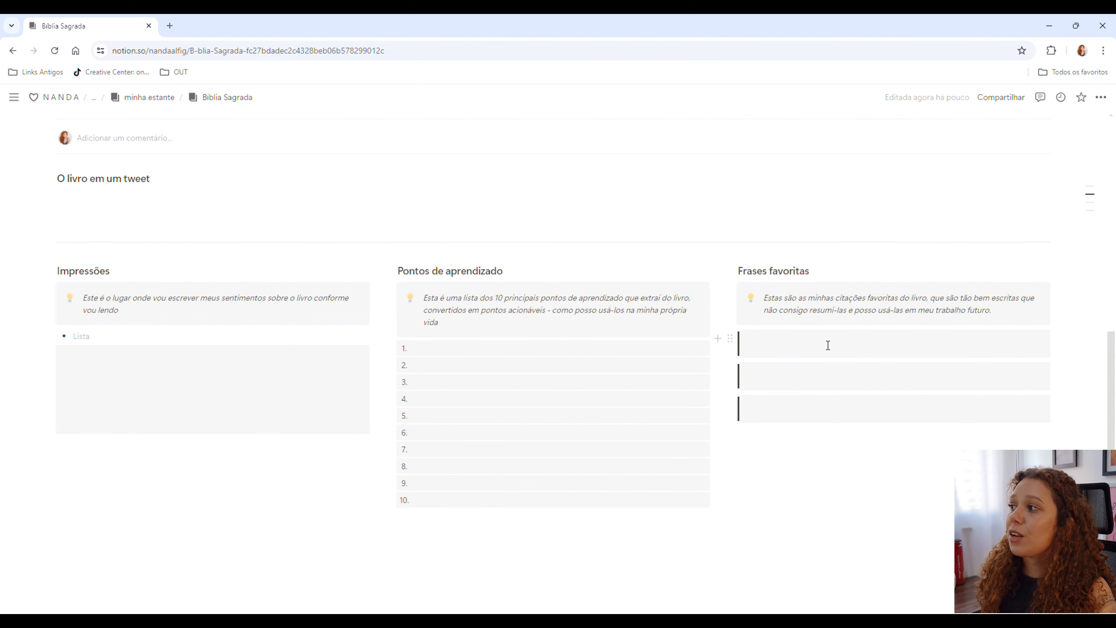
{"action": "left_click", "coordinate": [822, 336]}
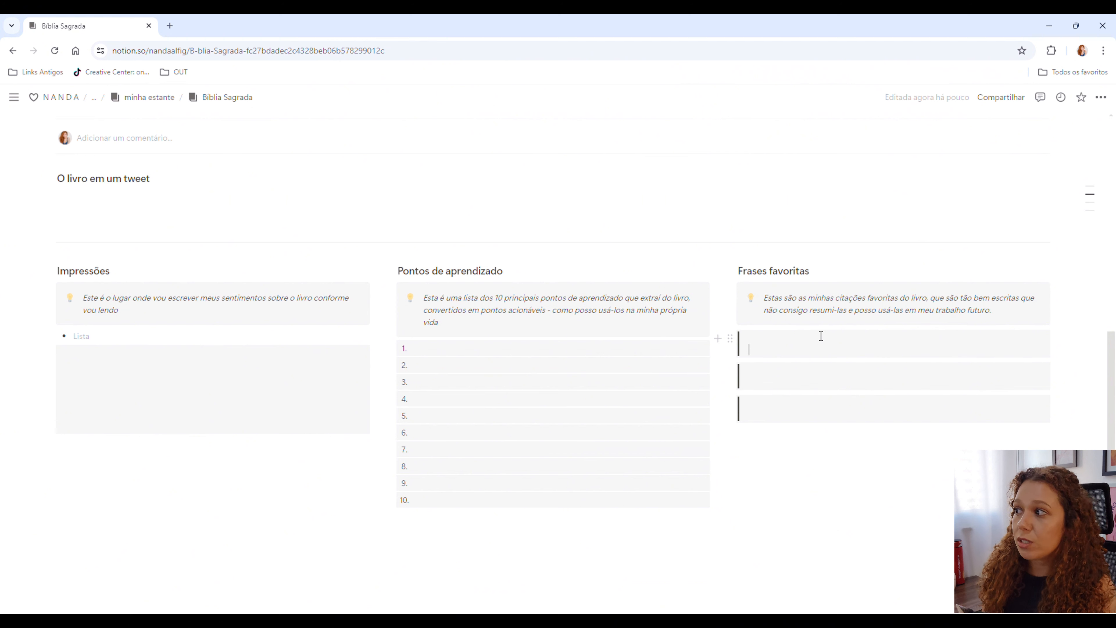
{"action": "left_click", "coordinate": [803, 340]}
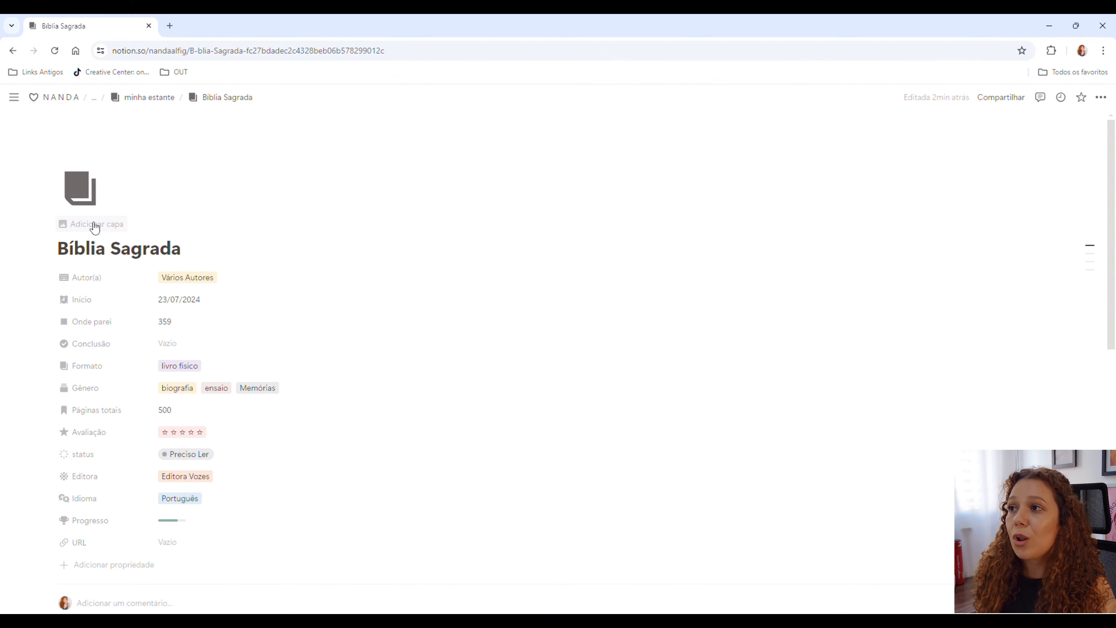
Step: Add a cover to the book page, and search Google Images for "biblia sagrada", opening the blue Edição Pastoral cover from Rakuten Kobo
{"action": "left_click", "coordinate": [95, 225]}
{"action": "left_click", "coordinate": [170, 26]}
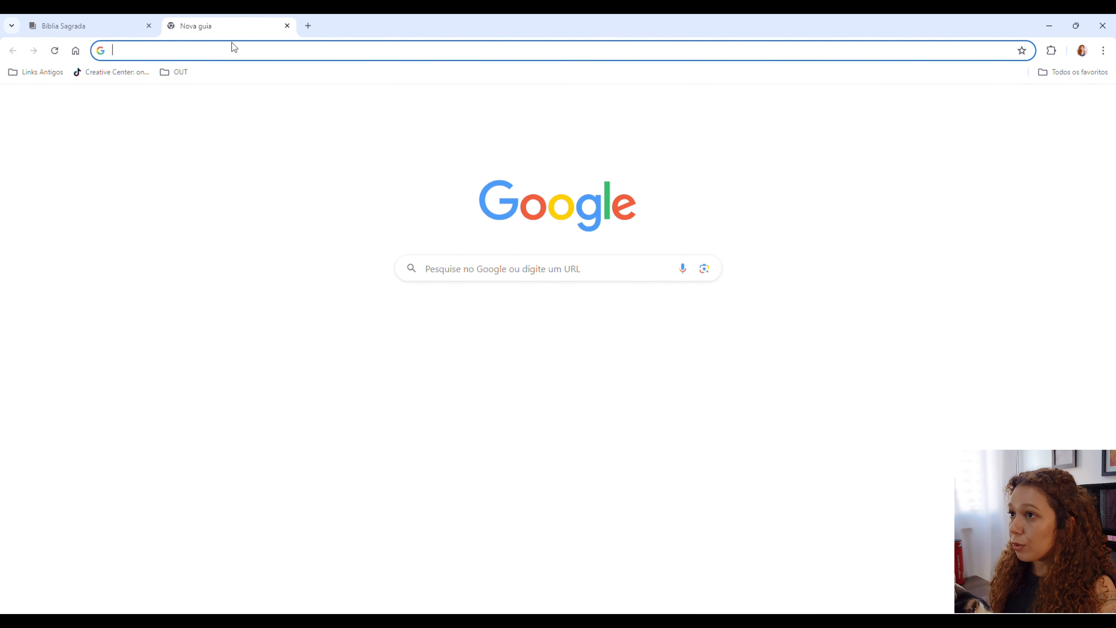
{"action": "left_click", "coordinate": [235, 50]}
{"action": "type", "text": "bic"}
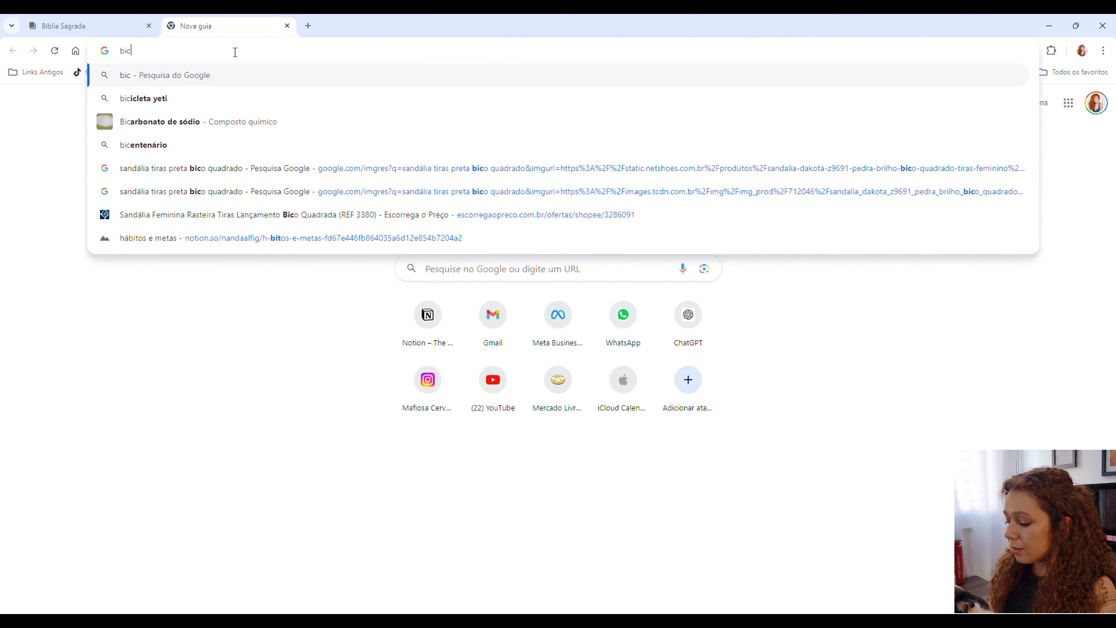
{"action": "key", "text": "BackSpace"}
{"action": "type", "text": "blia sagrada"}
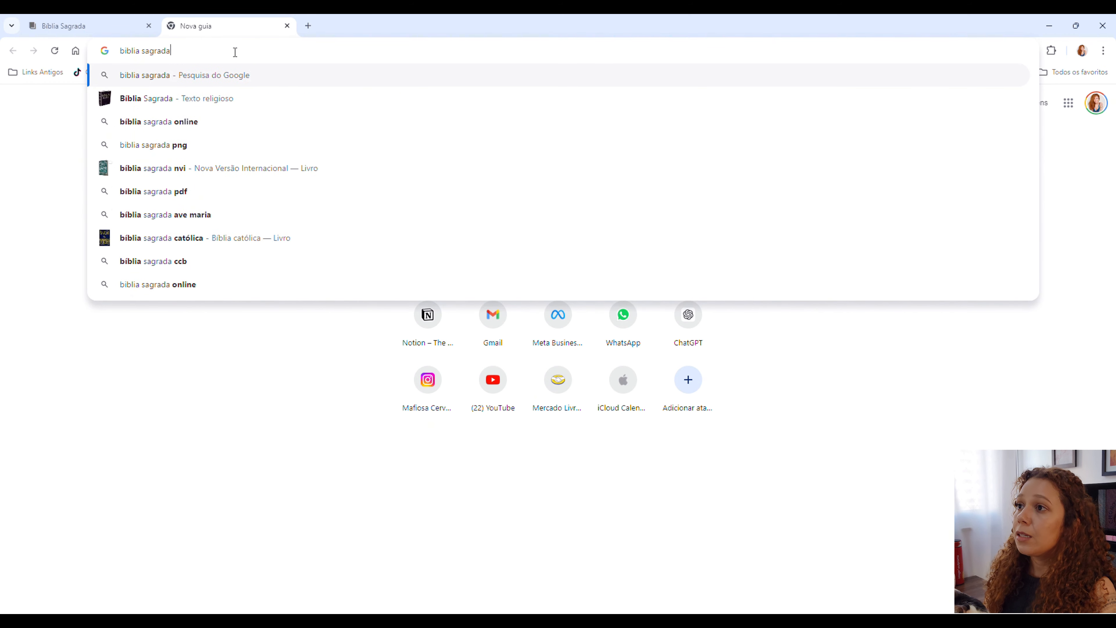
{"action": "key", "text": "Return"}
{"action": "left_click", "coordinate": [190, 150]}
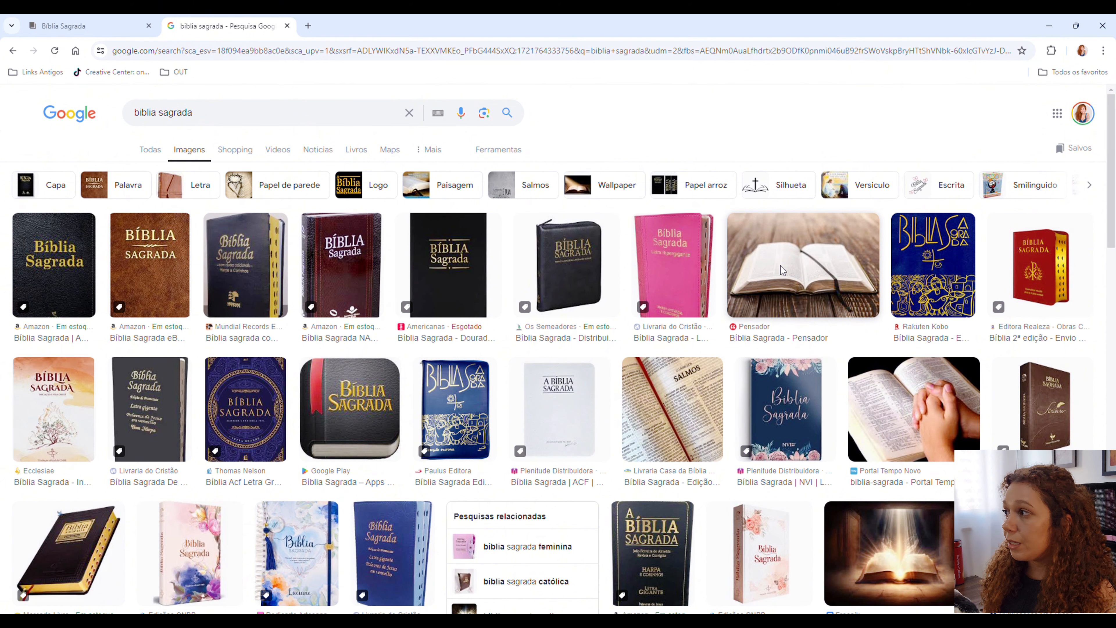
{"action": "left_click", "coordinate": [918, 259]}
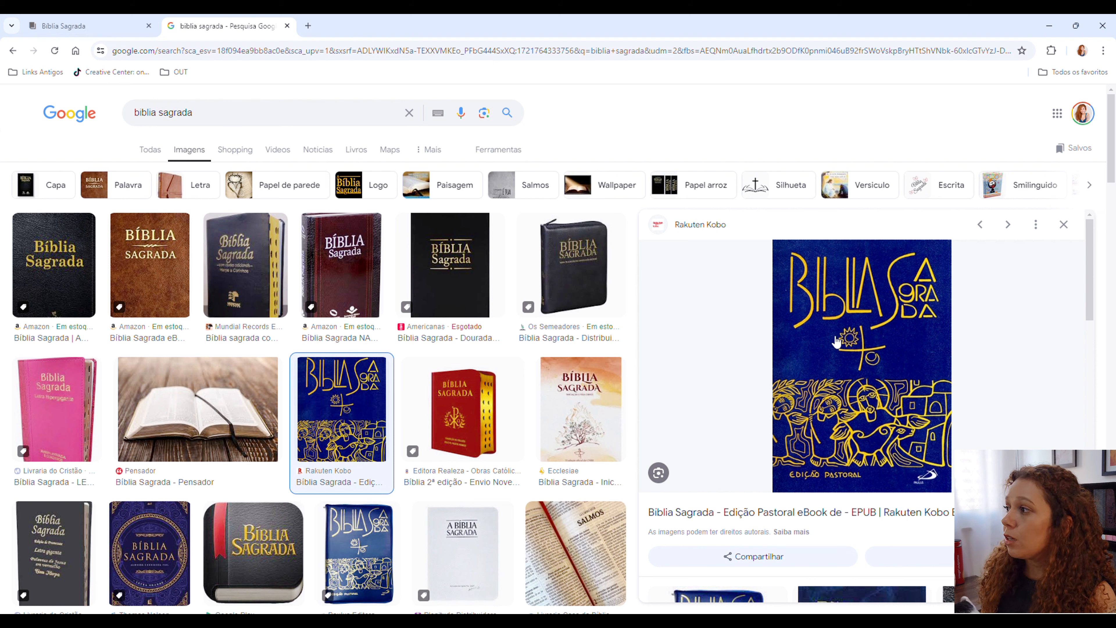
Step: Try to replace the Bíblia Sagrada page's cover with the blue Edição Pastoral image using its copied link
{"action": "left_click", "coordinate": [119, 23]}
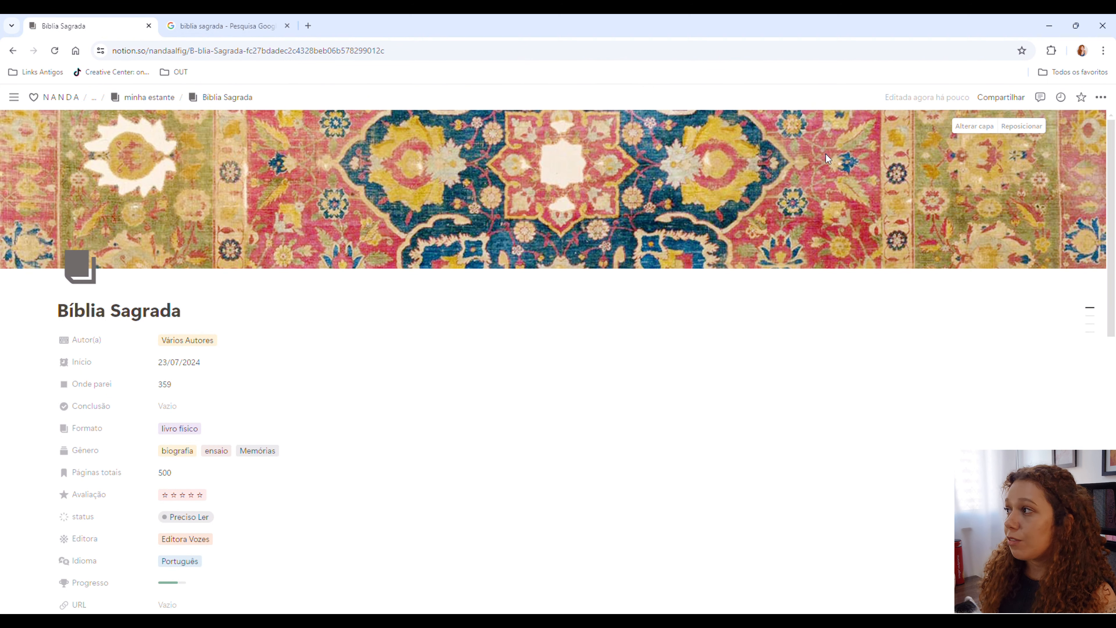
{"action": "left_click", "coordinate": [971, 126]}
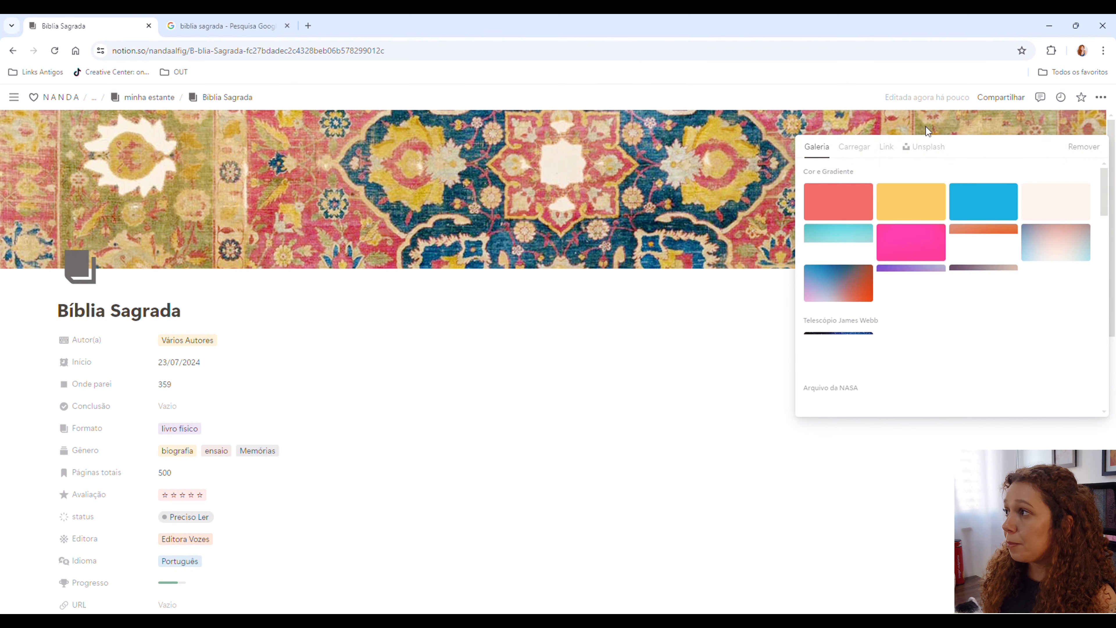
{"action": "left_click", "coordinate": [887, 151]}
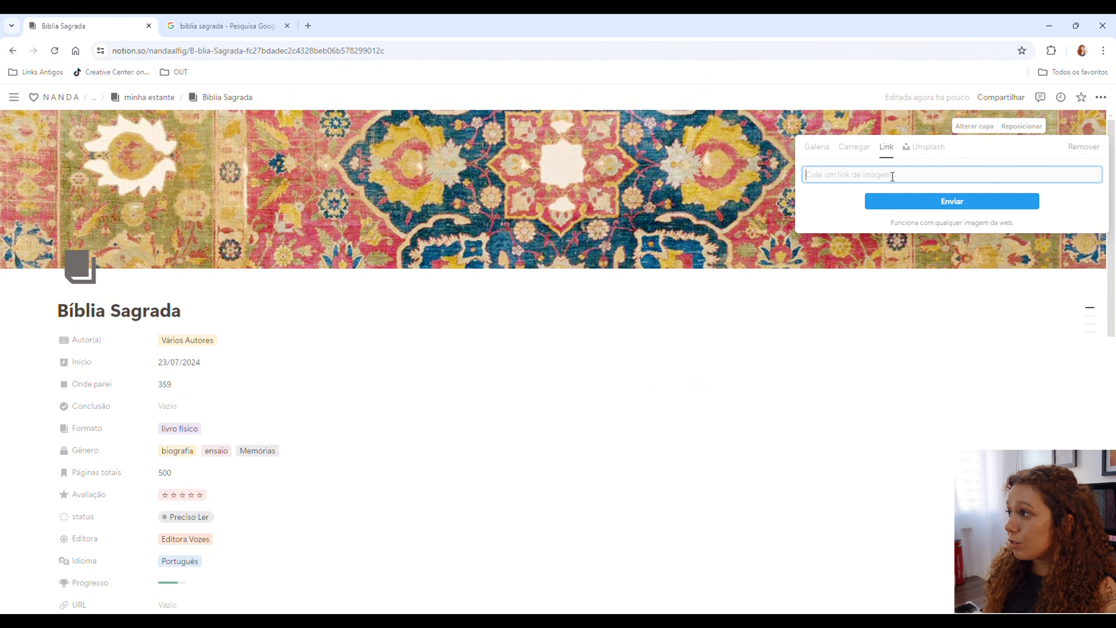
{"action": "key", "text": "ctrl+v"}
{"action": "left_click", "coordinate": [927, 205]}
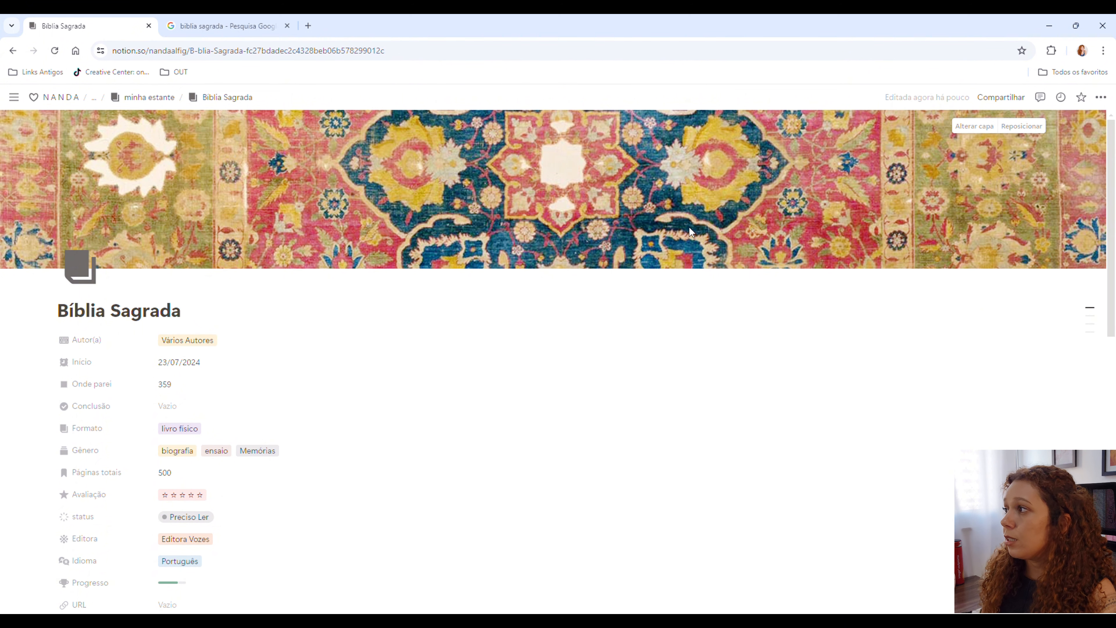
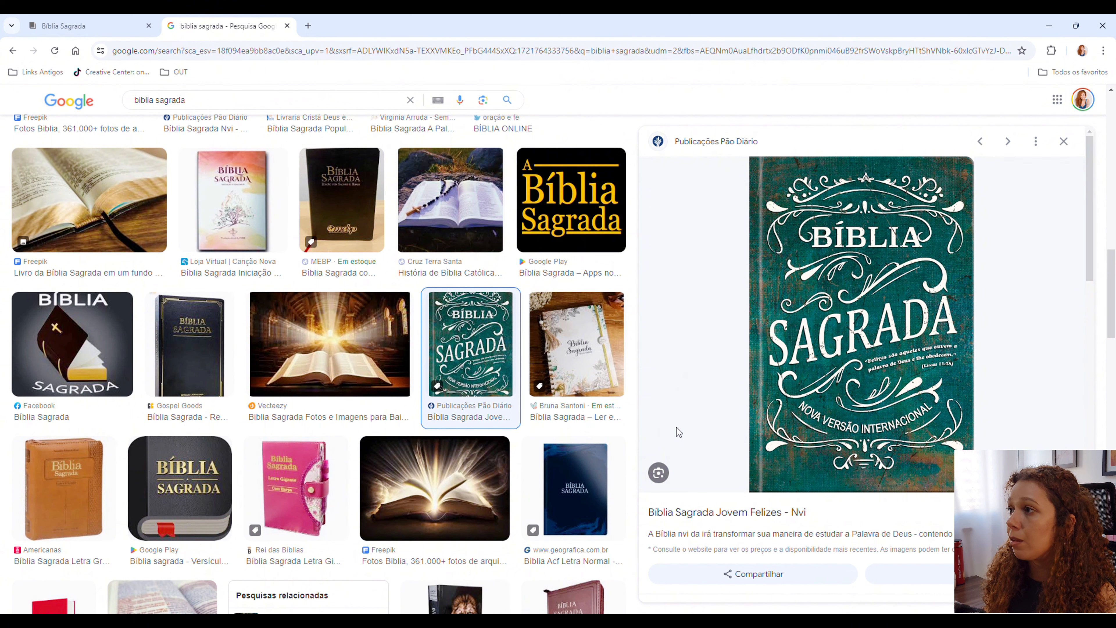
Step: Open the green Nova Versão Internacional cover from Publicações Pão Diário in its own browser tab and copy the image's address
{"action": "middle_click", "coordinate": [678, 429]}
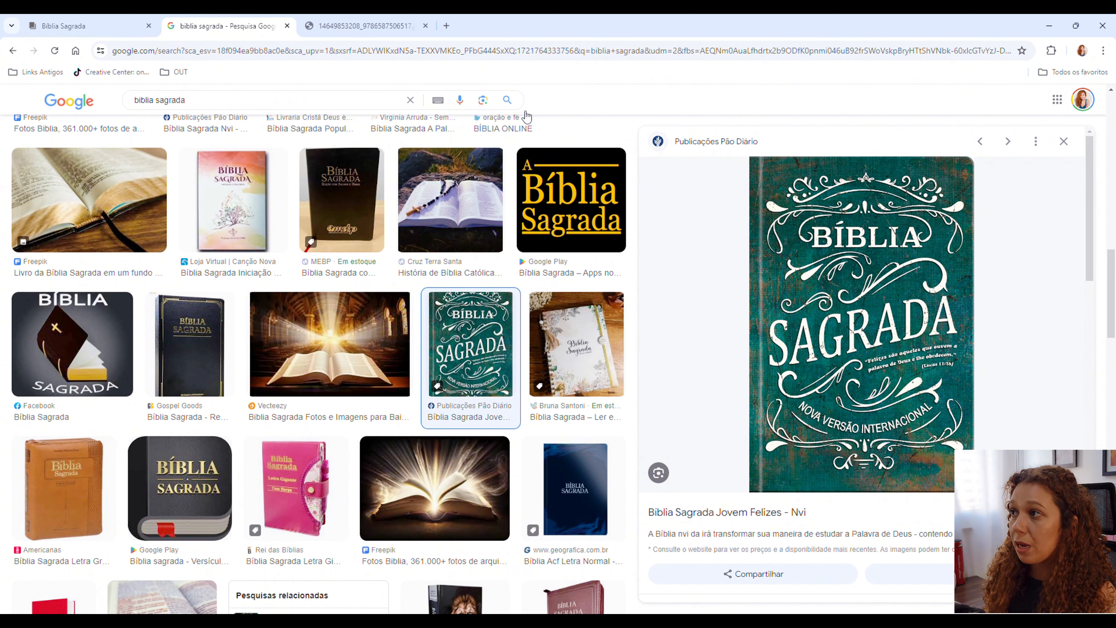
{"action": "left_click", "coordinate": [352, 25]}
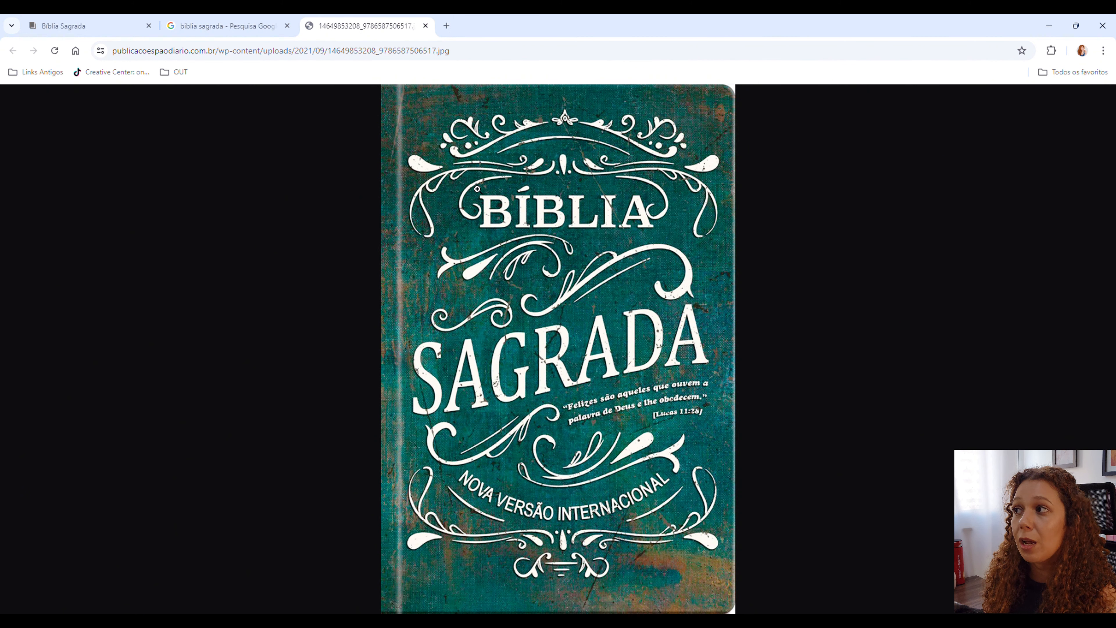
{"action": "left_click", "coordinate": [64, 25]}
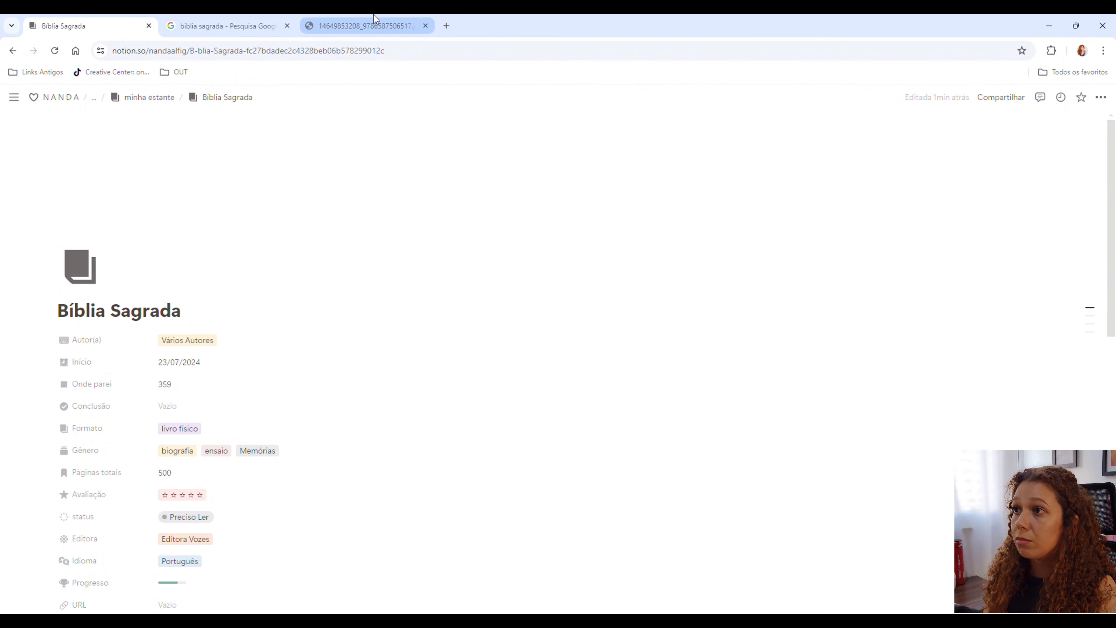
{"action": "left_click", "coordinate": [365, 25]}
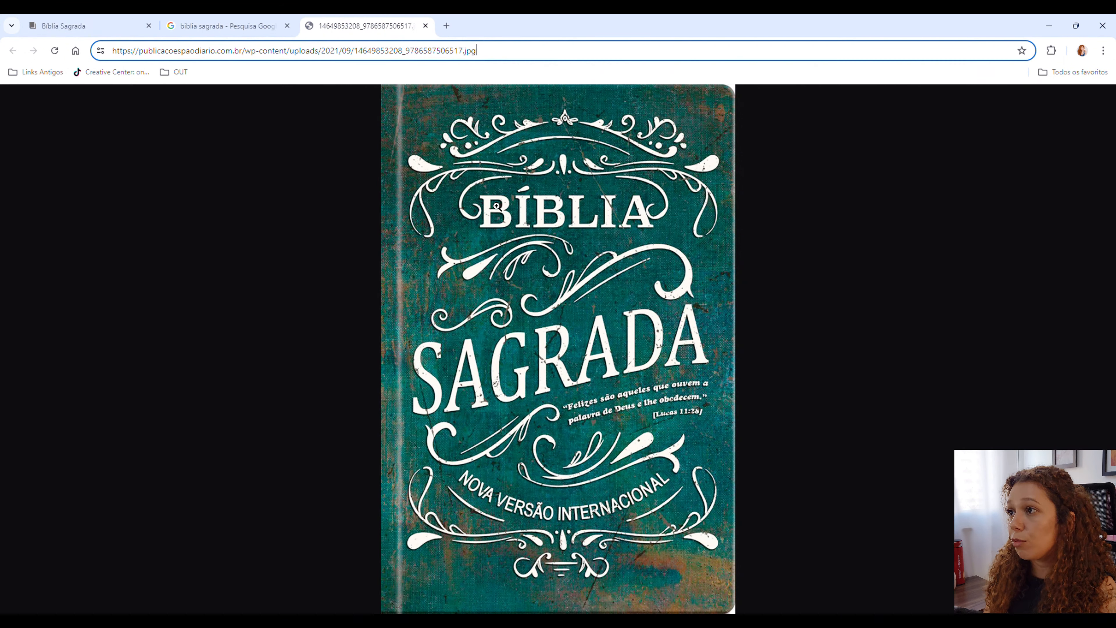
{"action": "left_click", "coordinate": [516, 57]}
Step: Replace the Bíblia Sagrada page's cover in Notion with the green image using its copied web link
{"action": "left_click", "coordinate": [79, 19]}
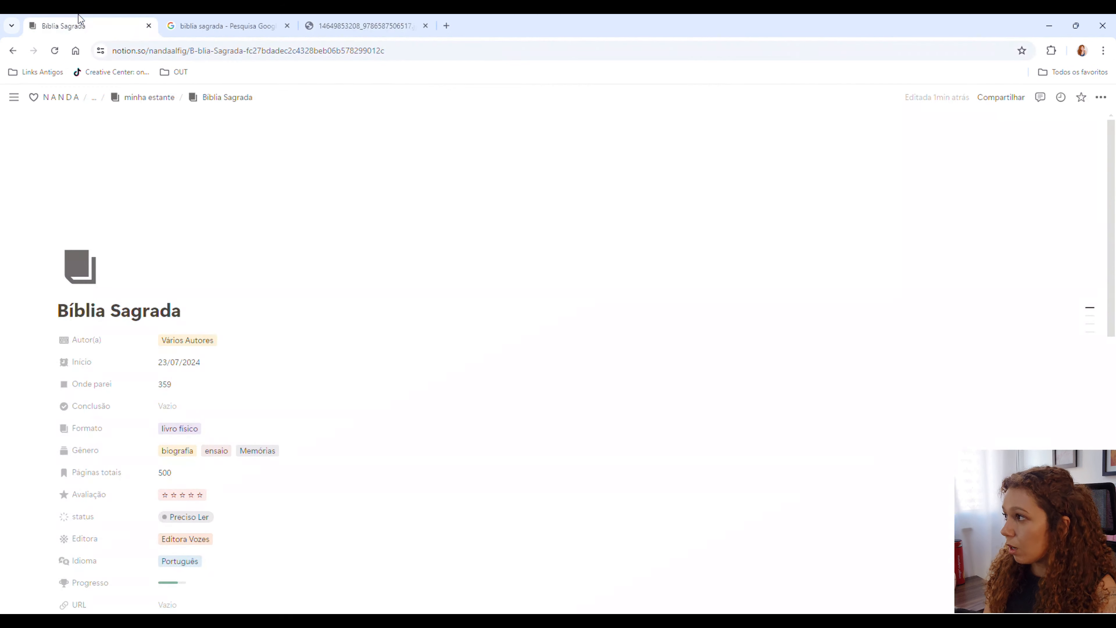
{"action": "left_click", "coordinate": [971, 128]}
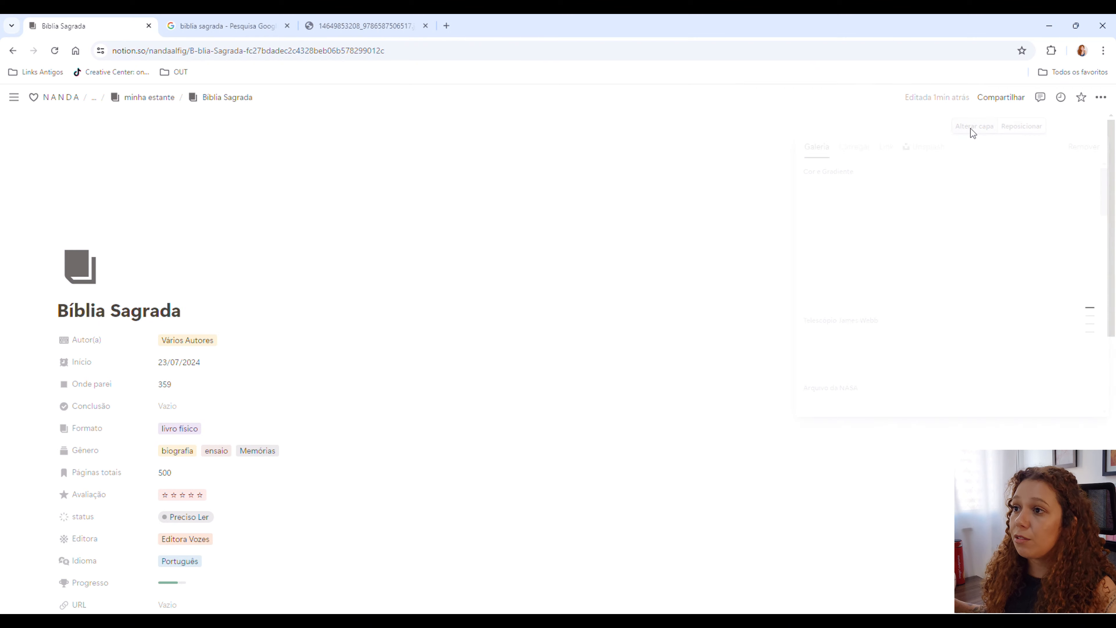
{"action": "left_click", "coordinate": [886, 147]}
{"action": "key", "text": "ctrl+v"}
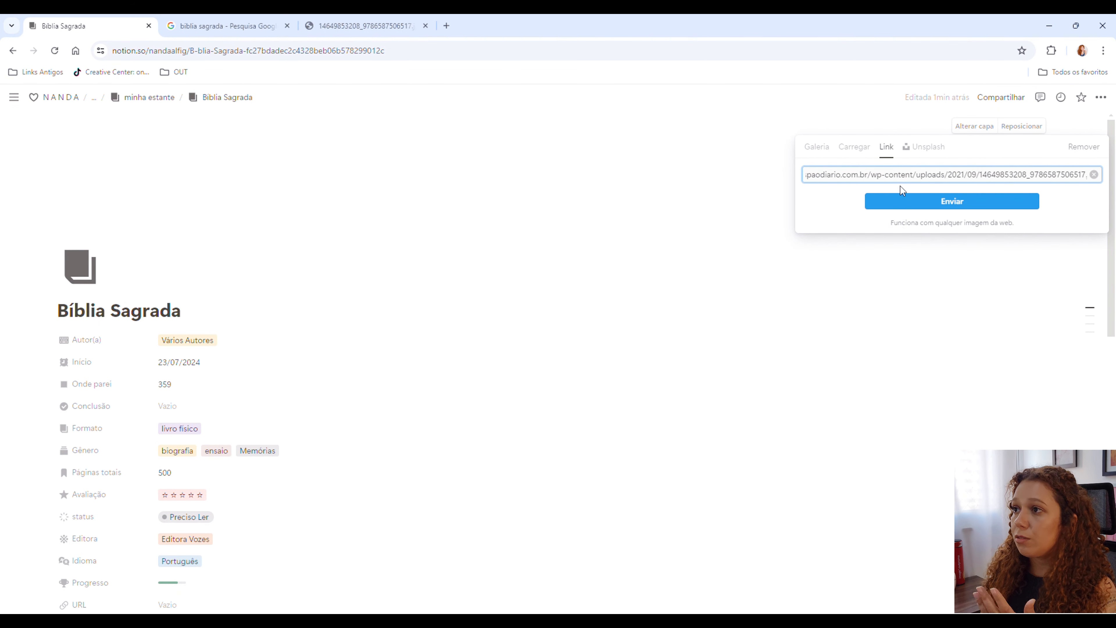
{"action": "left_click", "coordinate": [927, 204]}
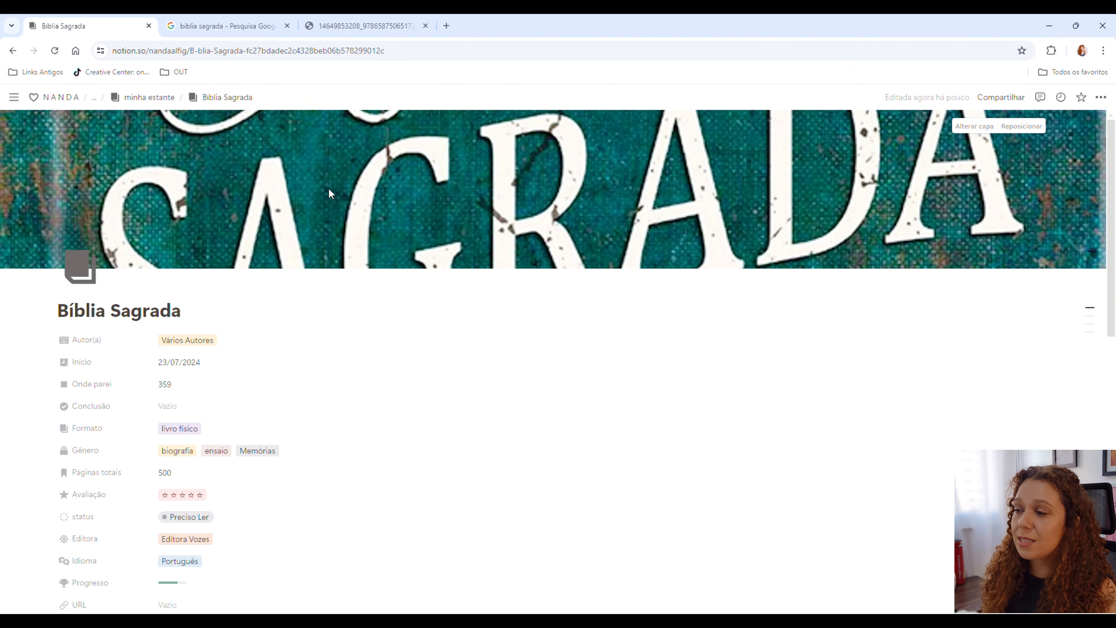
Step: Check the book's card in minha estante, and set the Bíblia Sagrada's status to "Na fila"
{"action": "left_click", "coordinate": [167, 98]}
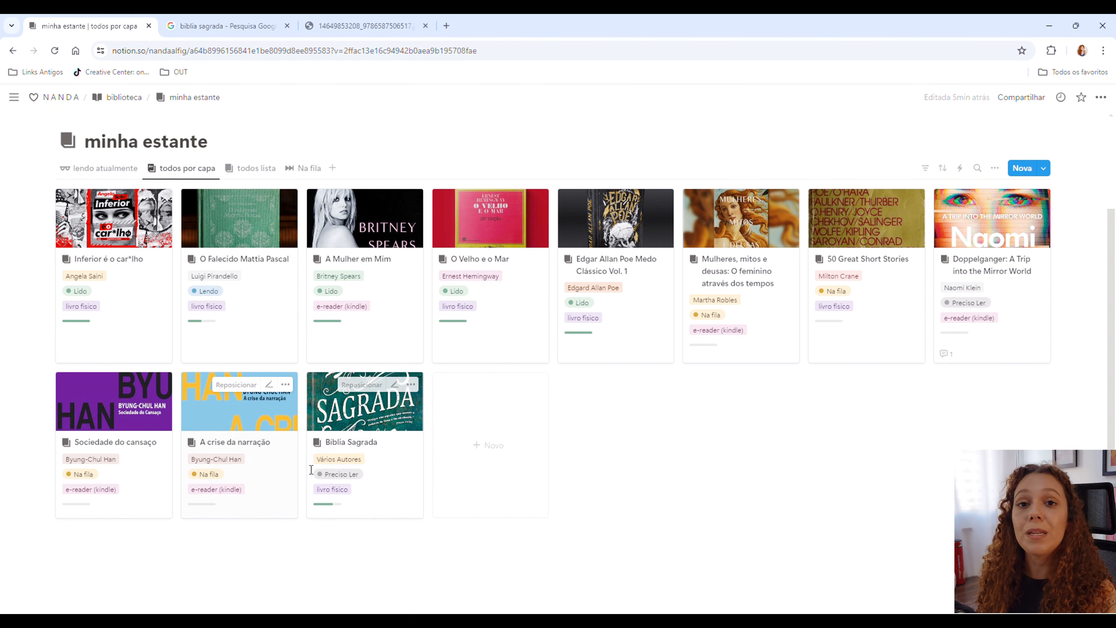
{"action": "left_click", "coordinate": [339, 478]}
{"action": "left_click", "coordinate": [189, 401]}
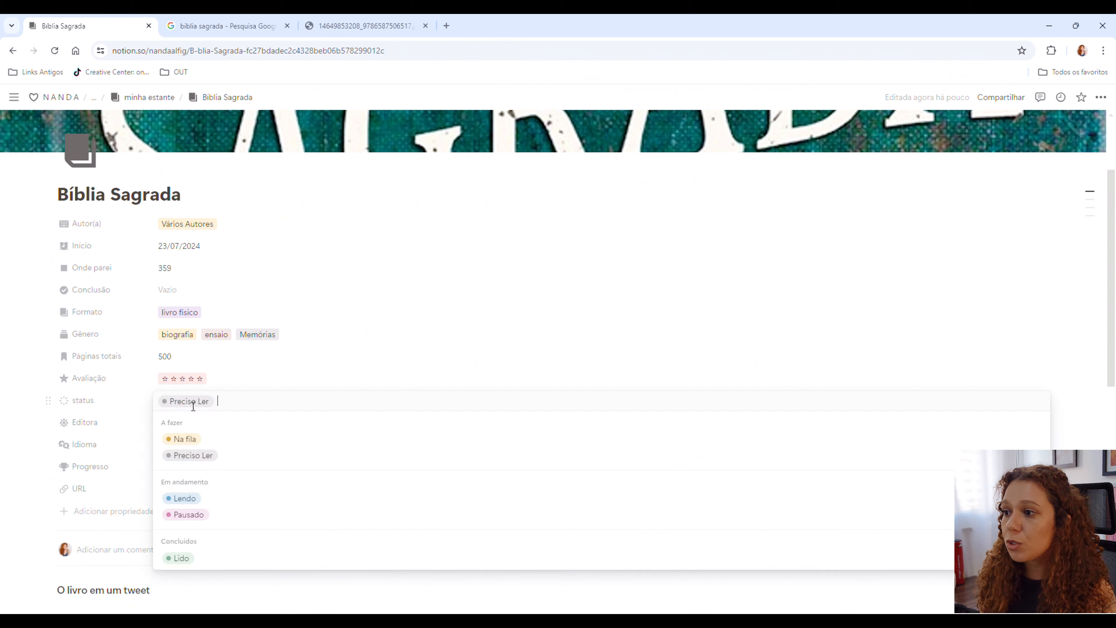
{"action": "left_click", "coordinate": [225, 448]}
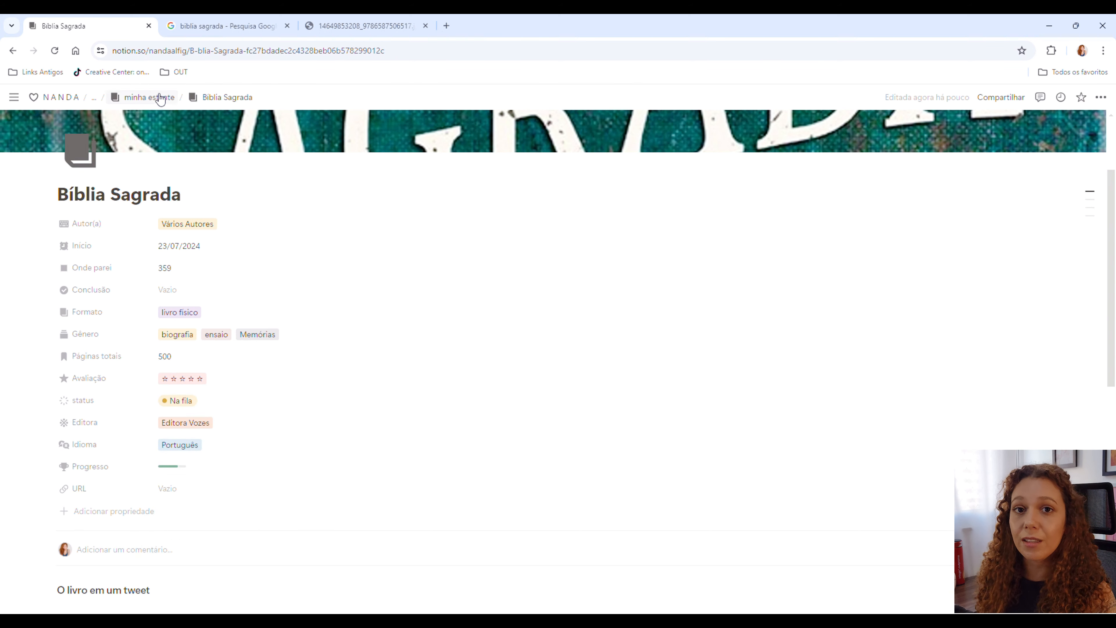
Step: In the Na fila view of minha estante, move the Bíblia Sagrada card to directly after A crise da narração
{"action": "left_click", "coordinate": [151, 97]}
{"action": "left_click", "coordinate": [310, 284]}
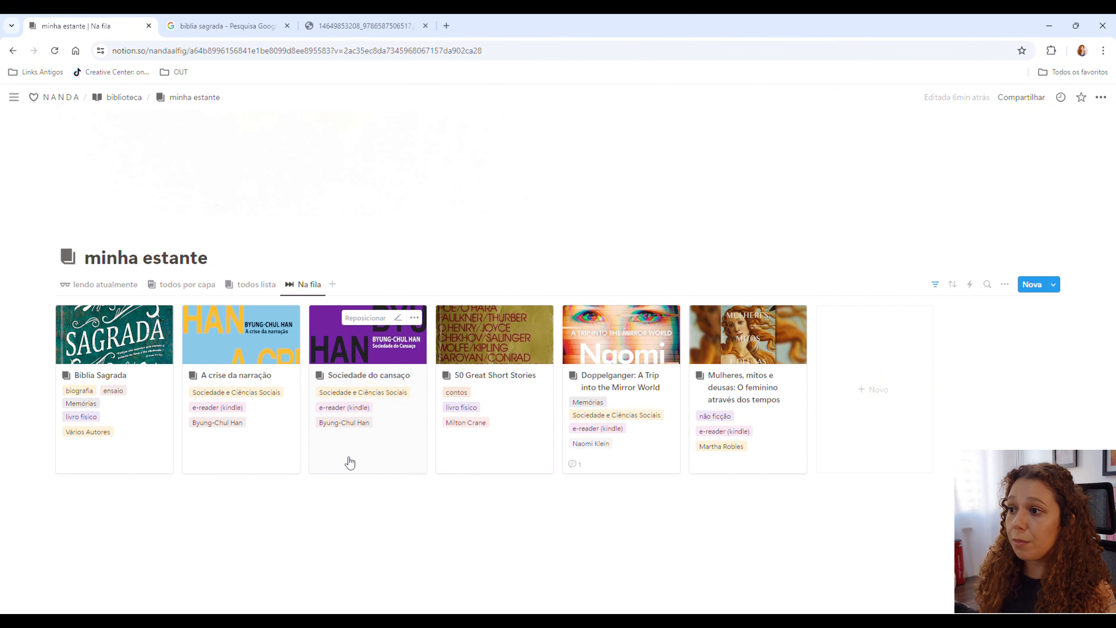
{"action": "left_click_drag", "start_coordinate": [144, 343], "coordinate": [246, 352]}
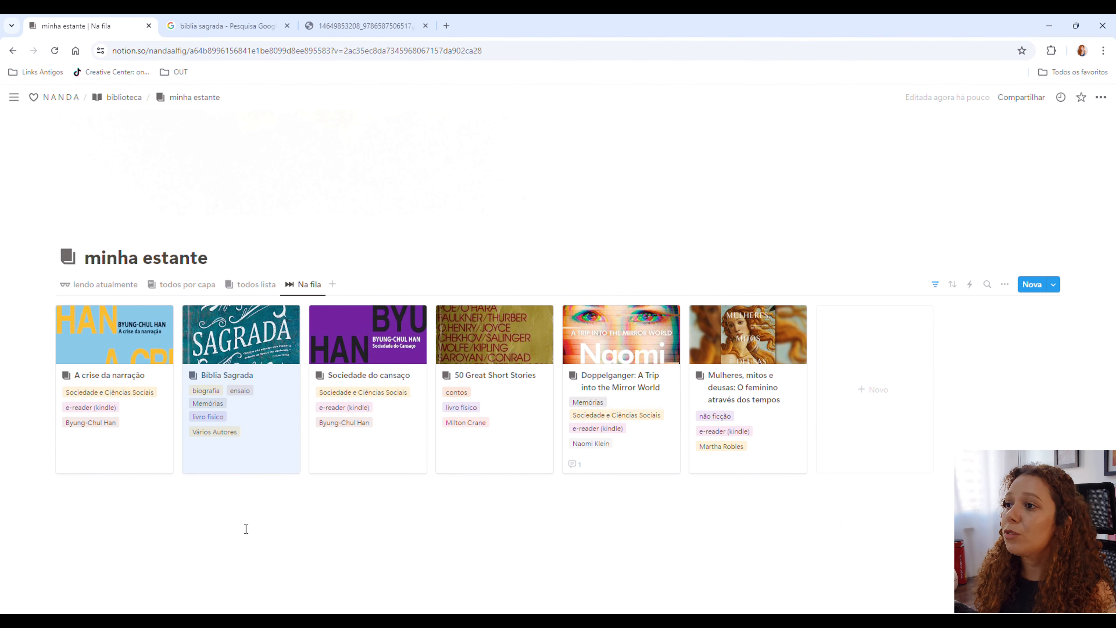
Step: Return through the biblioteca to the dashboard's home page and open the filmes page from the Diversos section
{"action": "left_click", "coordinate": [126, 97]}
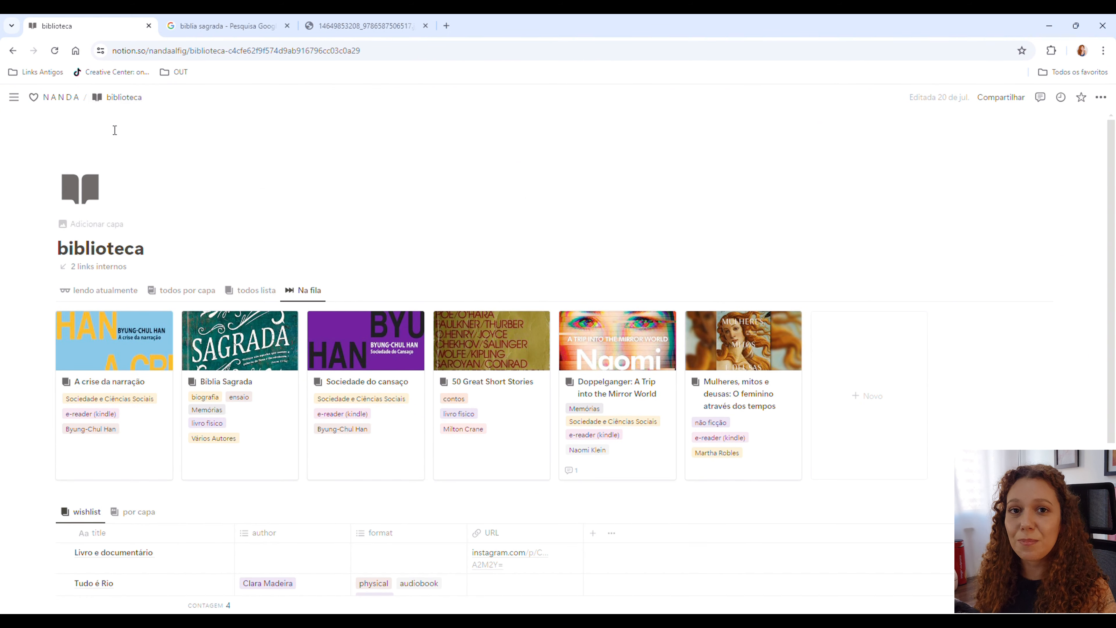
{"action": "left_click", "coordinate": [73, 100]}
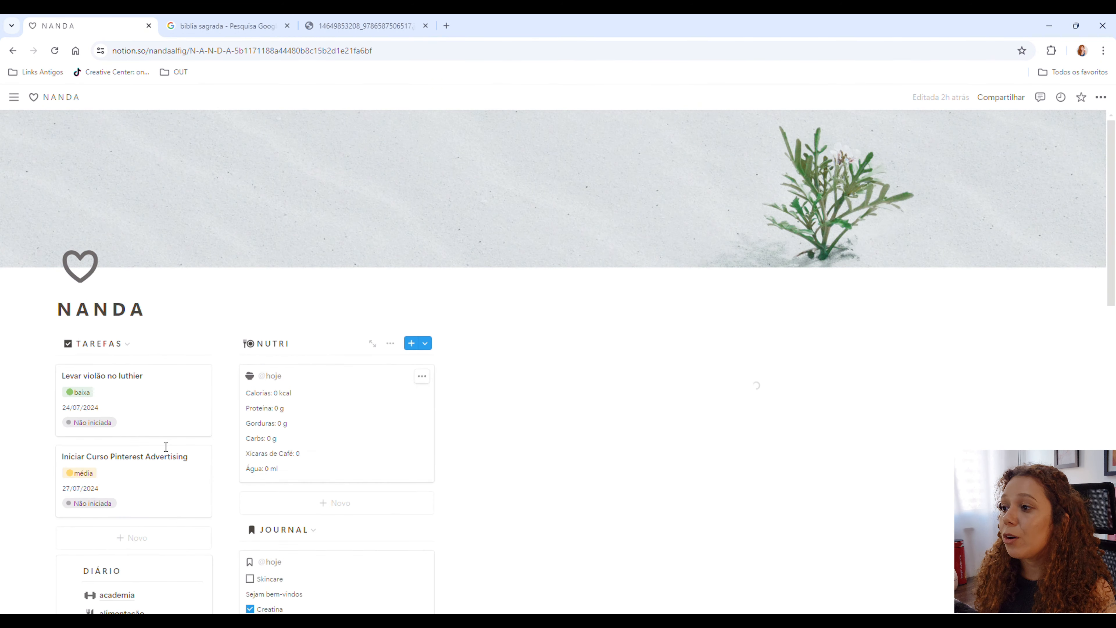
{"action": "scroll", "coordinate": [224, 488], "scroll_direction": "down", "scroll_amount": 5}
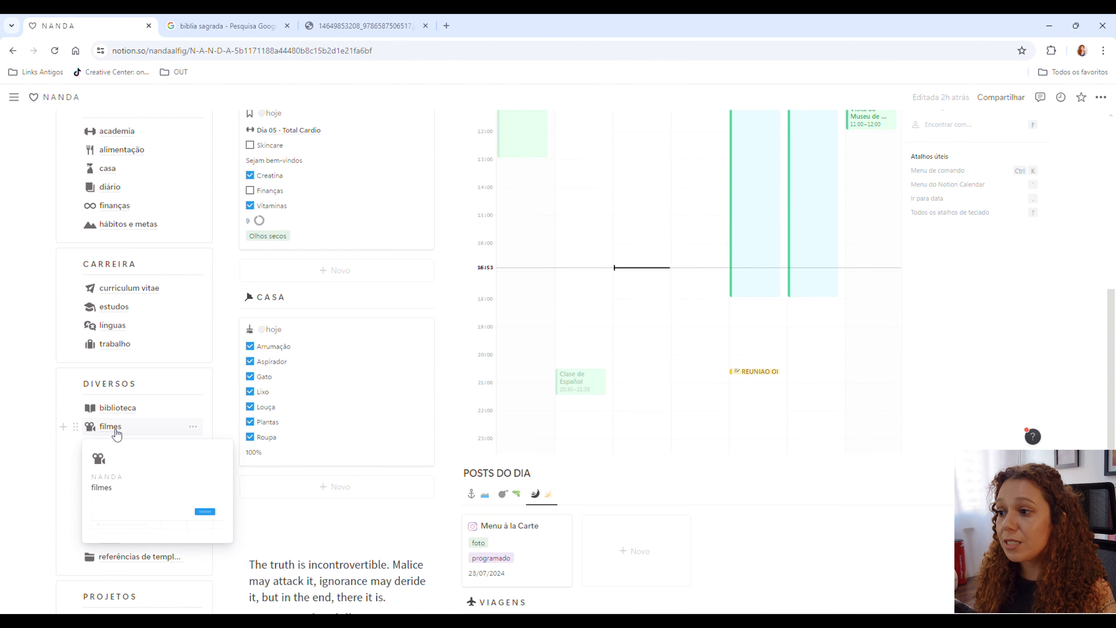
{"action": "left_click", "coordinate": [115, 430]}
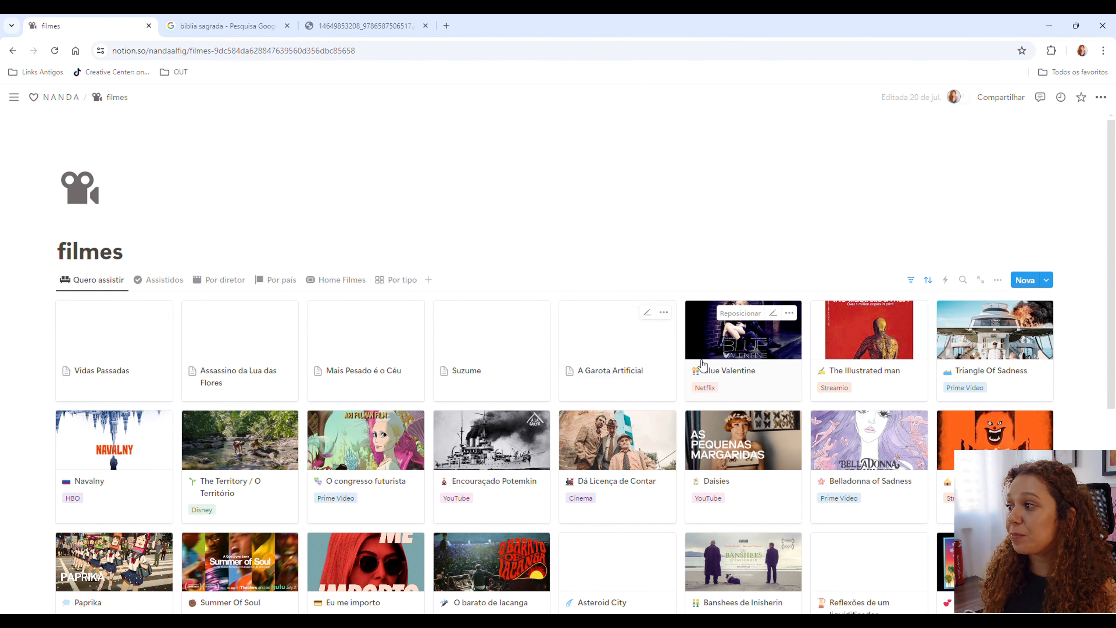
Step: Look through the movie cards in the Quero assistir and Assistidos views of the filmes page
{"action": "scroll", "coordinate": [703, 365], "scroll_direction": "down", "scroll_amount": 1}
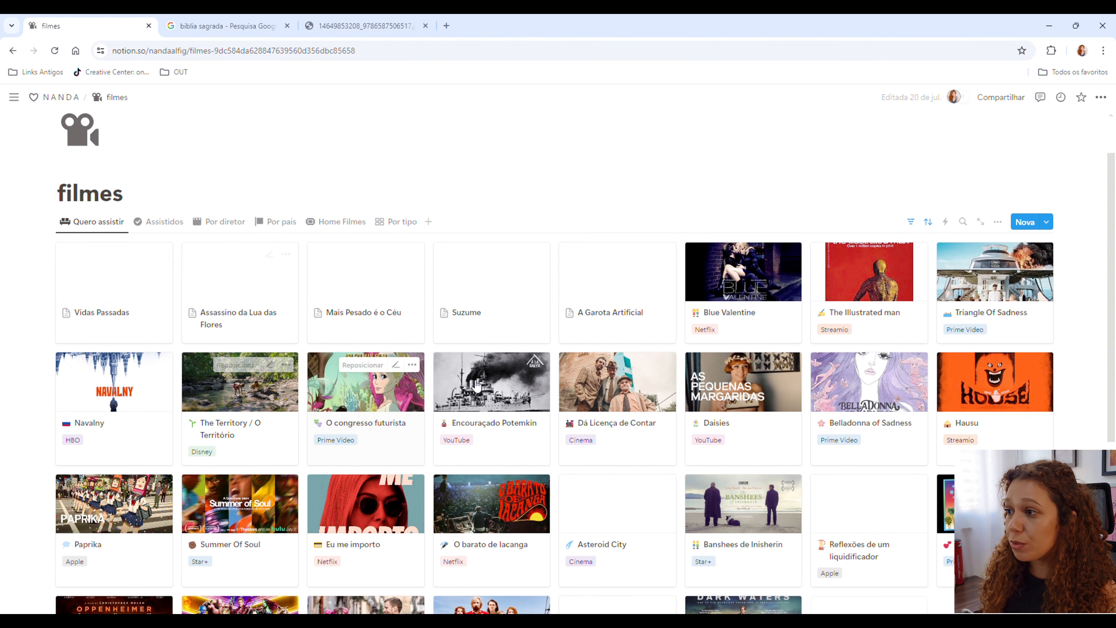
{"action": "scroll", "coordinate": [194, 285], "scroll_direction": "down", "scroll_amount": 1}
{"action": "scroll", "coordinate": [215, 199], "scroll_direction": "up", "scroll_amount": 2}
{"action": "left_click", "coordinate": [163, 279]}
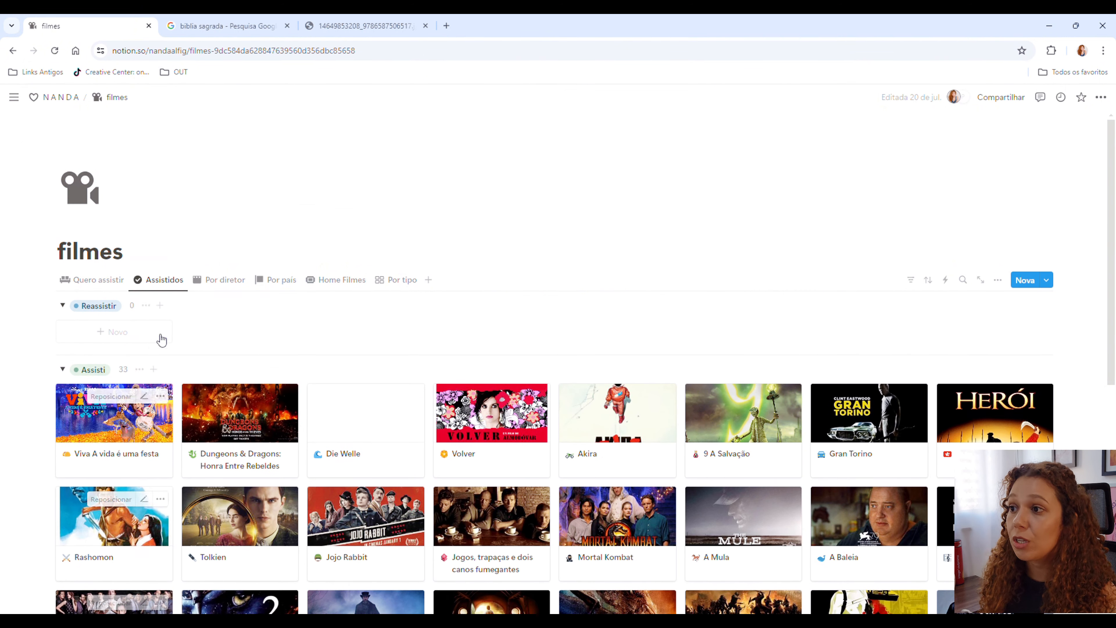
{"action": "scroll", "coordinate": [160, 339], "scroll_direction": "down", "scroll_amount": 5}
{"action": "left_click", "coordinate": [106, 511]}
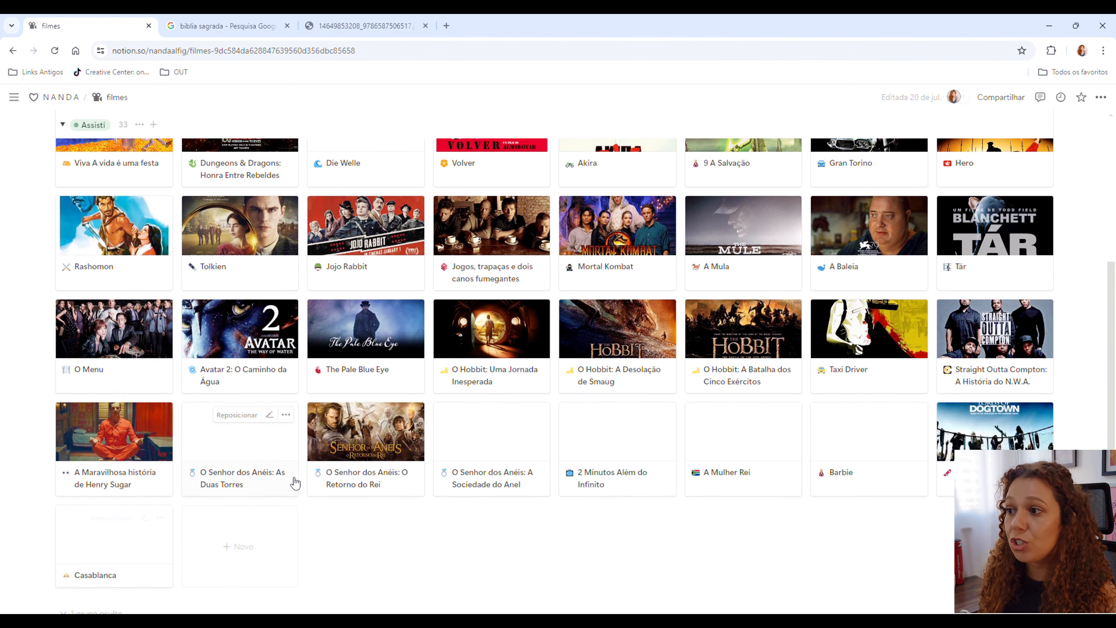
{"action": "scroll", "coordinate": [329, 457], "scroll_direction": "up", "scroll_amount": 2}
{"action": "scroll", "coordinate": [329, 457], "scroll_direction": "up", "scroll_amount": 3}
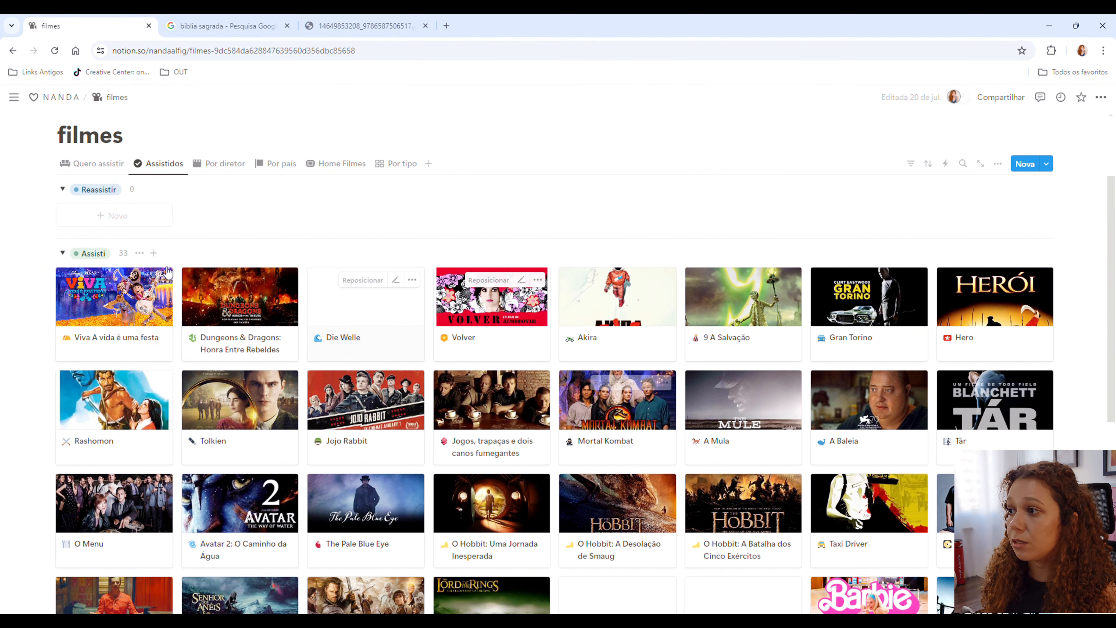
Step: Examine how the movies are grouped in the Por diretor and Por país views
{"action": "left_click", "coordinate": [225, 165]}
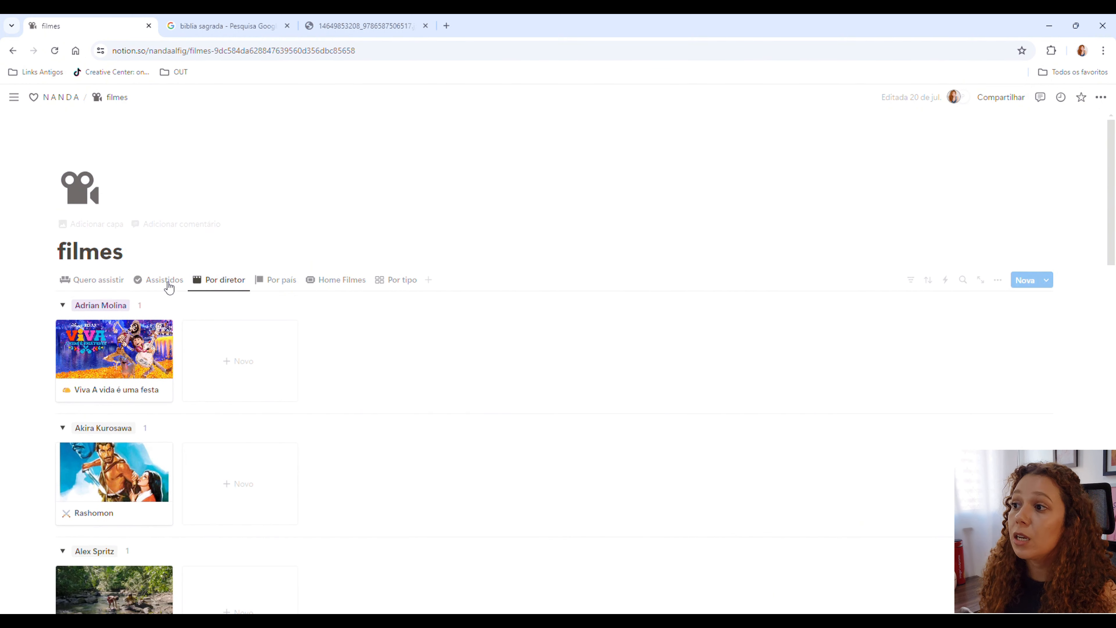
{"action": "scroll", "coordinate": [166, 495], "scroll_direction": "down", "scroll_amount": 3}
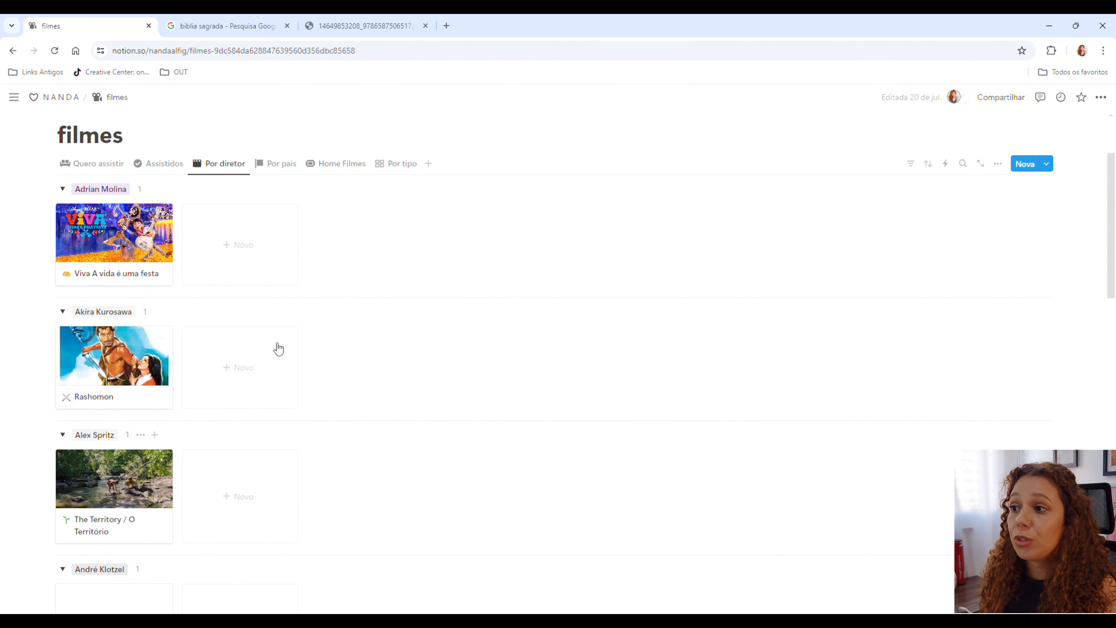
{"action": "scroll", "coordinate": [119, 368], "scroll_direction": "down", "scroll_amount": 10}
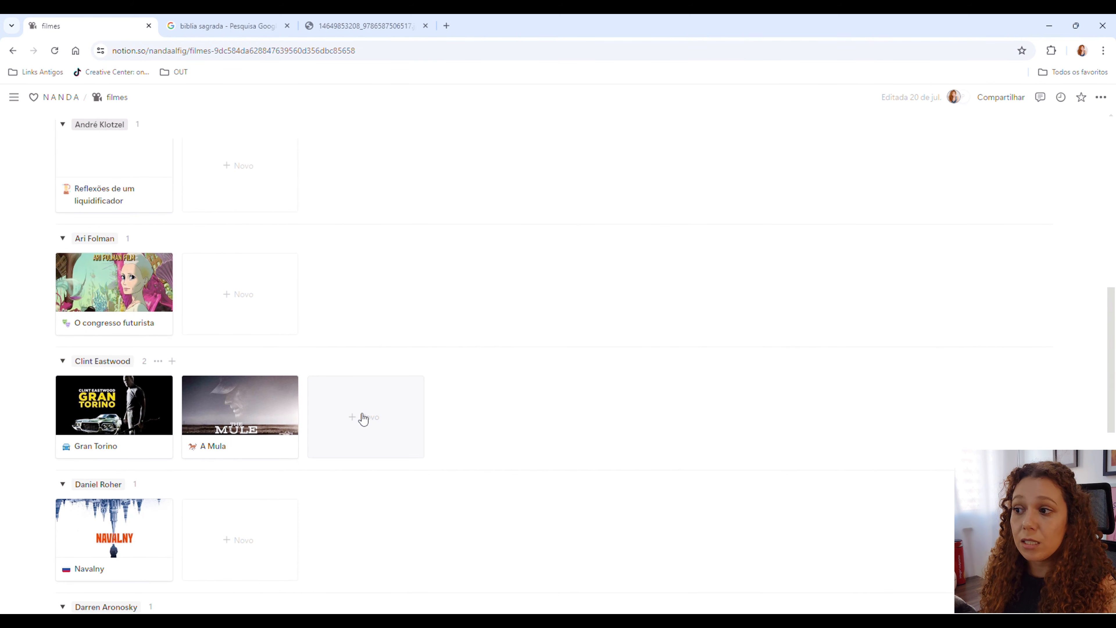
{"action": "scroll", "coordinate": [358, 406], "scroll_direction": "up", "scroll_amount": 13}
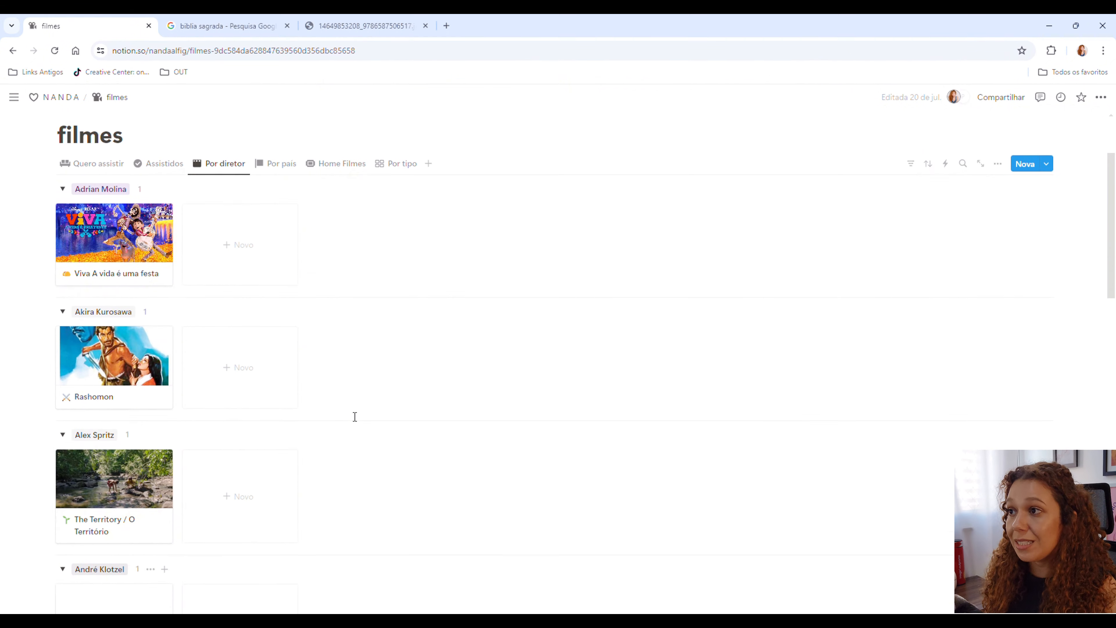
{"action": "left_click", "coordinate": [274, 285]}
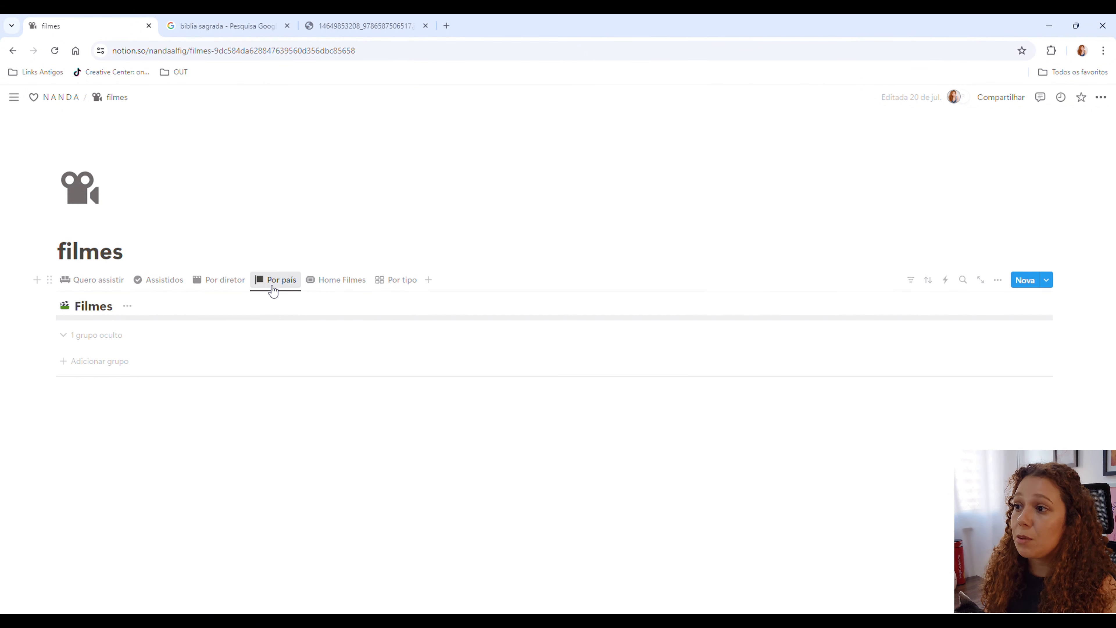
Step: Open the Home Filmes view, make it the first view of the filmes database, and browse its movie cards
{"action": "left_click", "coordinate": [341, 287]}
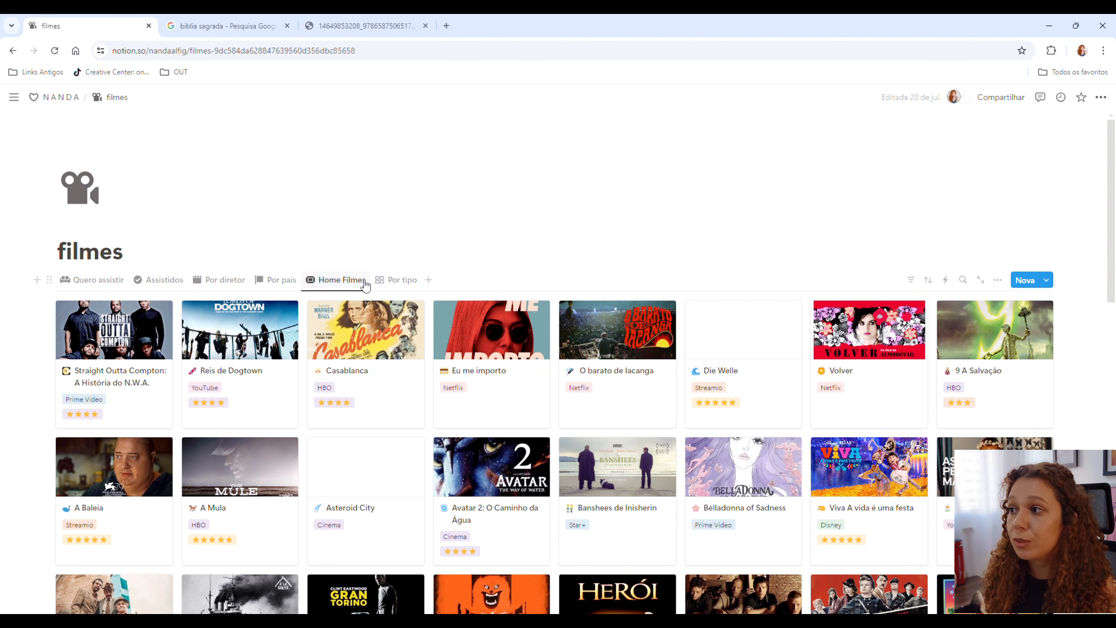
{"action": "left_click_drag", "start_coordinate": [288, 286], "coordinate": [95, 281]}
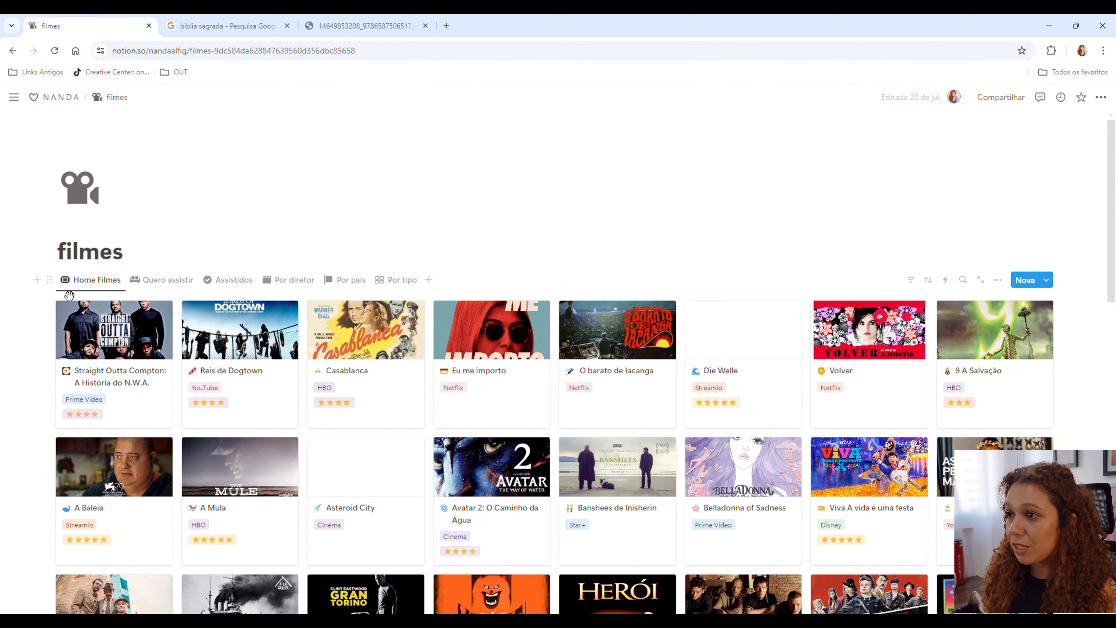
{"action": "scroll", "coordinate": [440, 444], "scroll_direction": "down", "scroll_amount": 3}
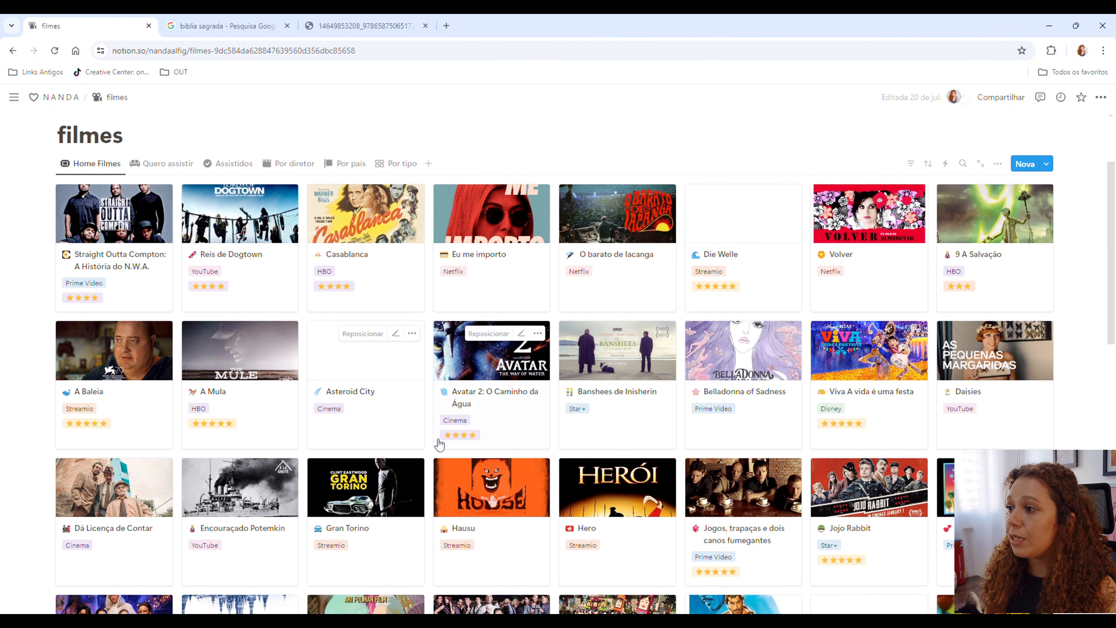
{"action": "scroll", "coordinate": [381, 357], "scroll_direction": "down", "scroll_amount": 6}
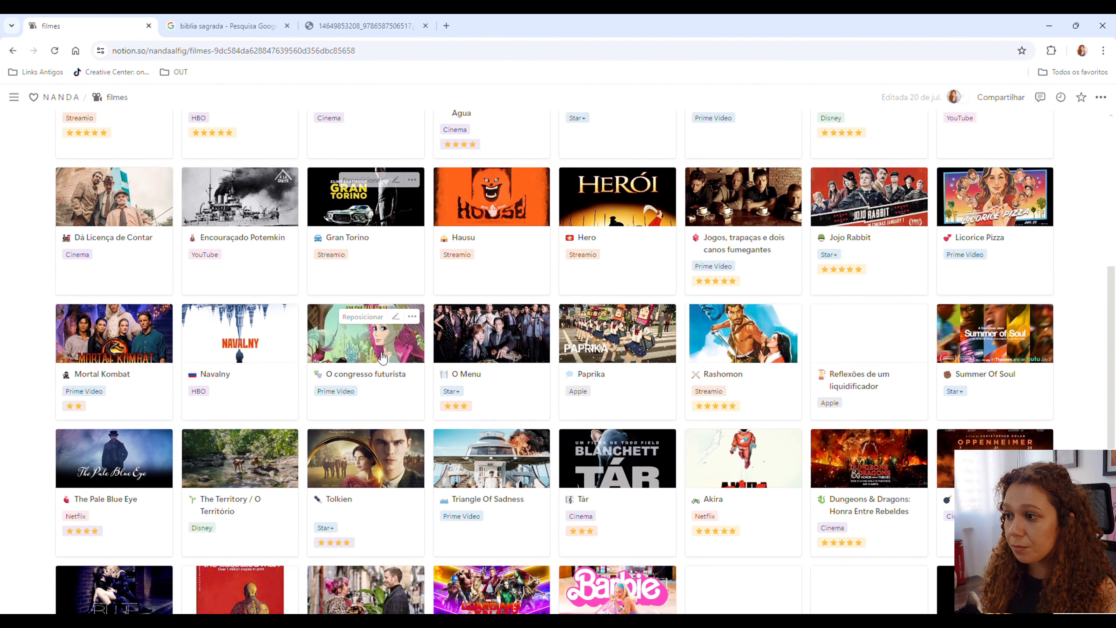
Step: Examine how the movies are grouped in the Por tipo view and return to the Home Filmes view
{"action": "scroll", "coordinate": [382, 357], "scroll_direction": "up", "scroll_amount": 10}
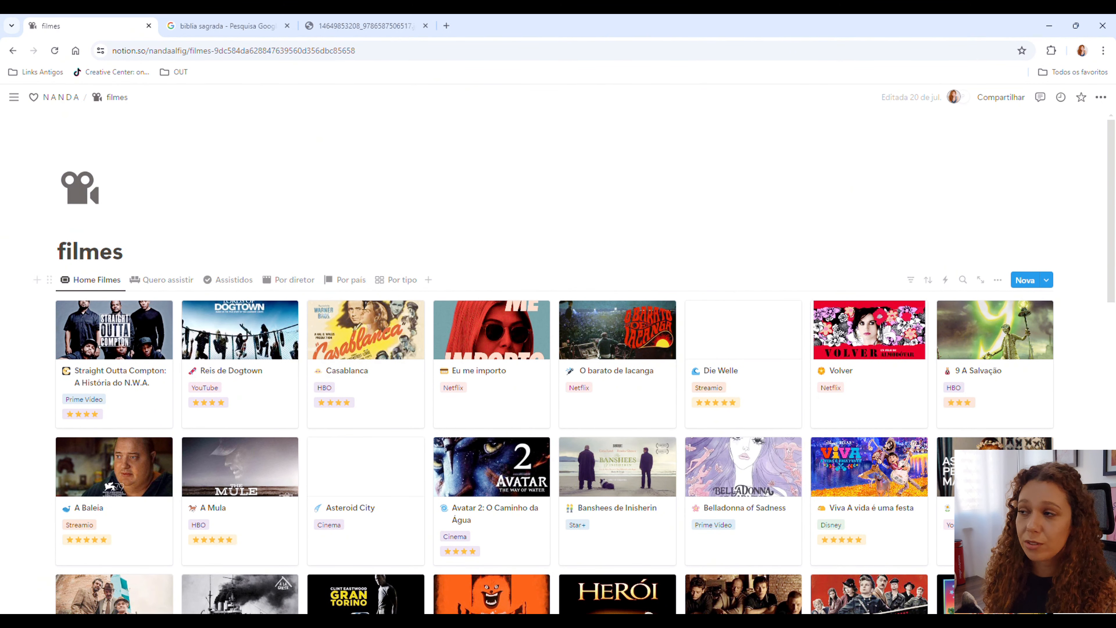
{"action": "left_click", "coordinate": [407, 284]}
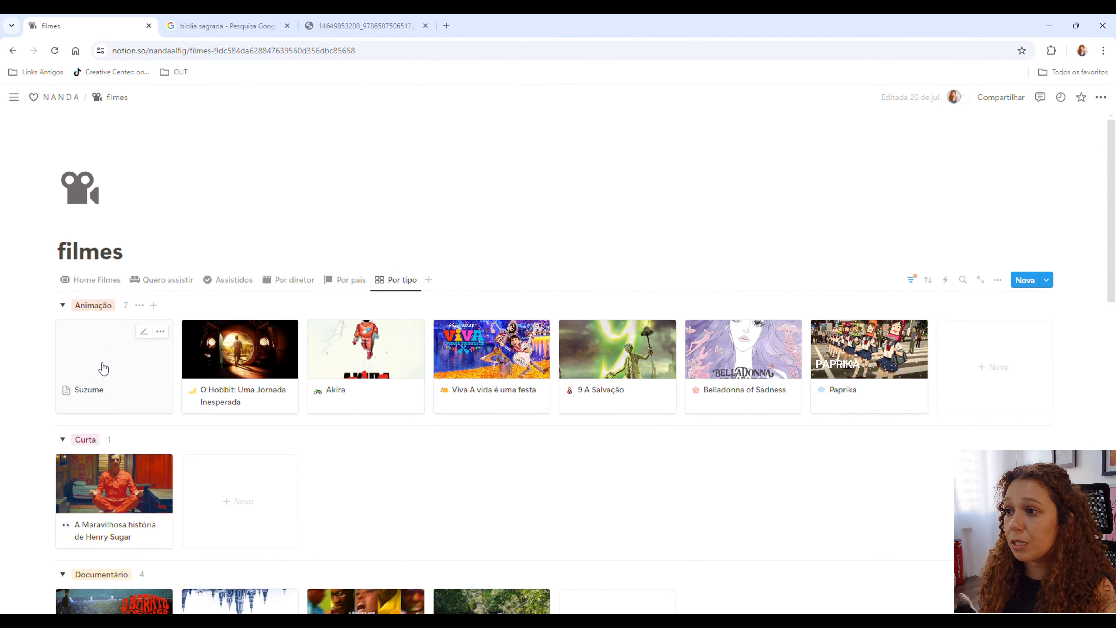
{"action": "scroll", "coordinate": [216, 439], "scroll_direction": "down", "scroll_amount": 4}
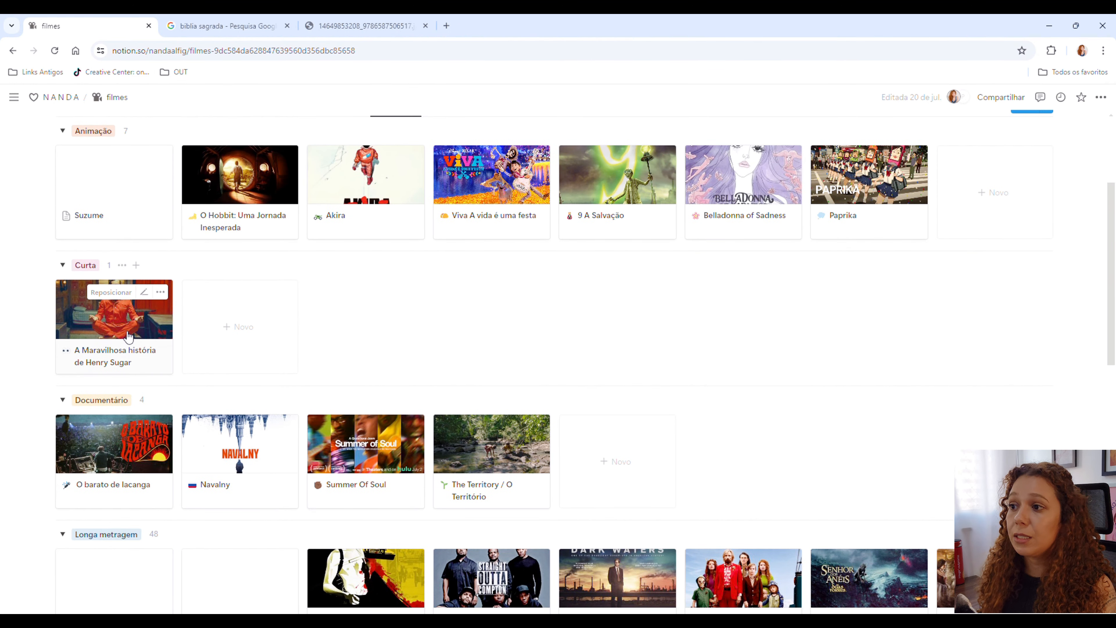
{"action": "scroll", "coordinate": [128, 337], "scroll_direction": "down", "scroll_amount": 3}
{"action": "scroll", "coordinate": [220, 390], "scroll_direction": "up", "scroll_amount": 6}
{"action": "left_click", "coordinate": [96, 280]}
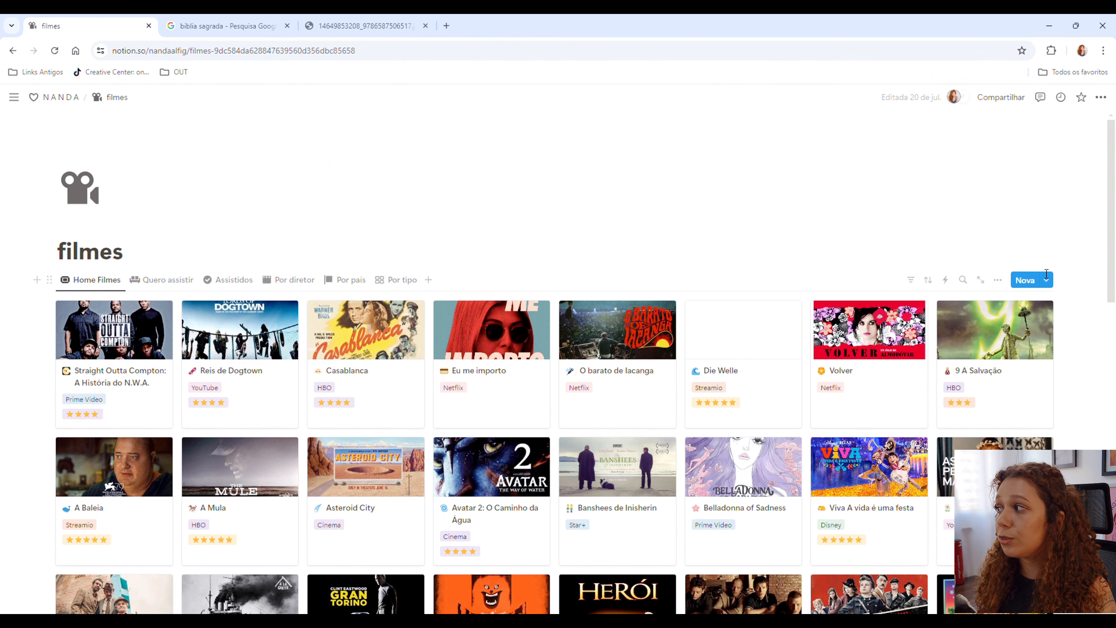
Step: Create a new movie entry in the filmes database and title it "Divertidamente 2"
{"action": "left_click", "coordinate": [1024, 282]}
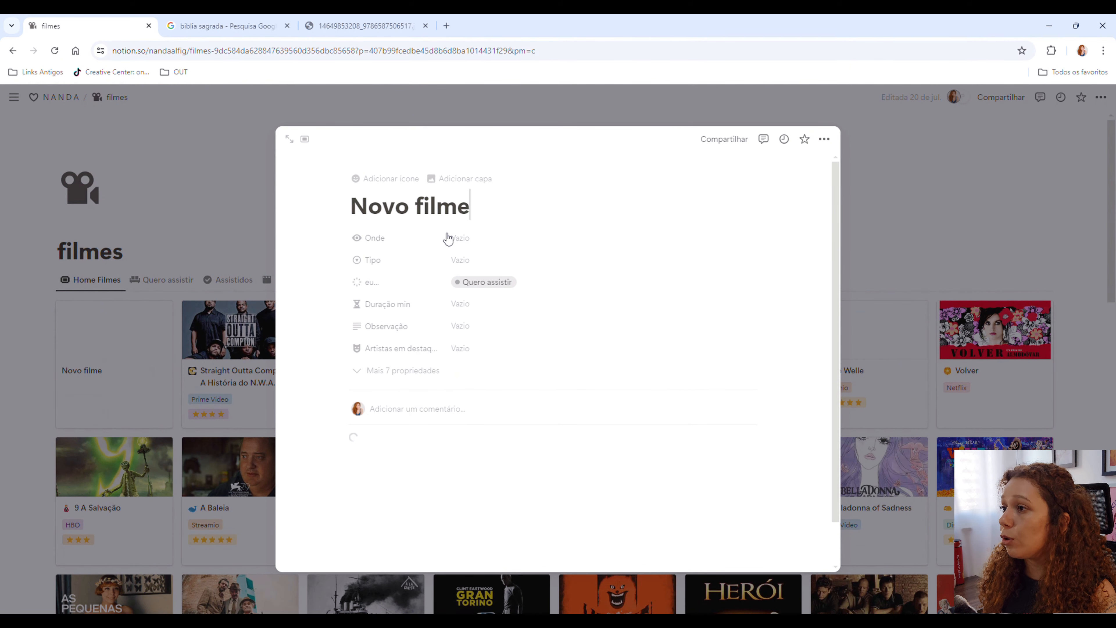
{"action": "double_click", "coordinate": [443, 208]}
{"action": "triple_click", "coordinate": [442, 209]}
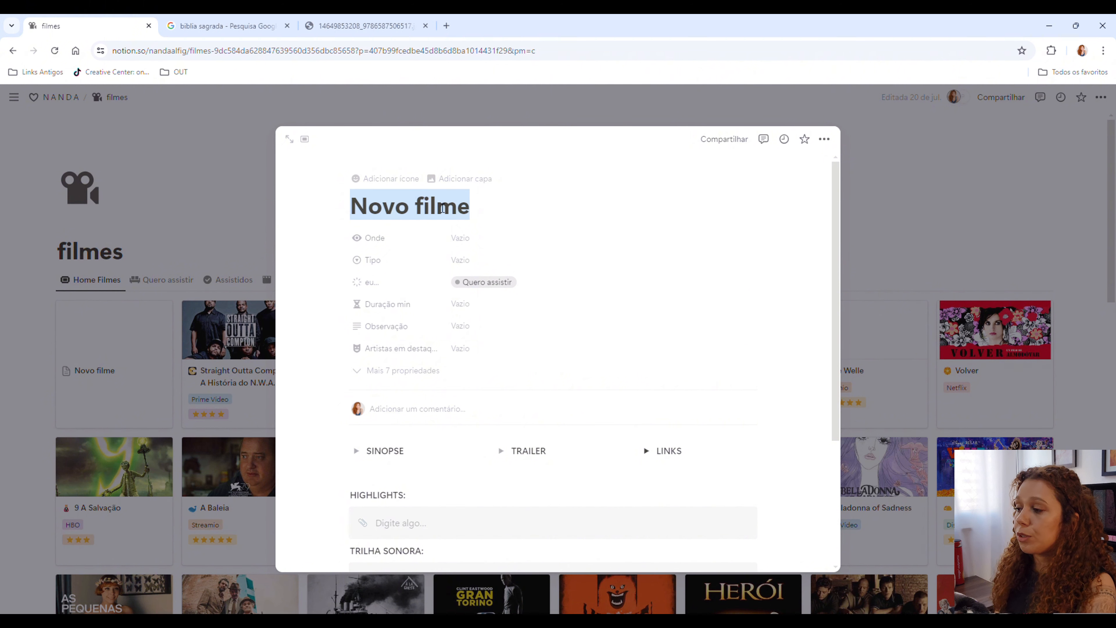
{"action": "type", "text": "Divertidamente"}
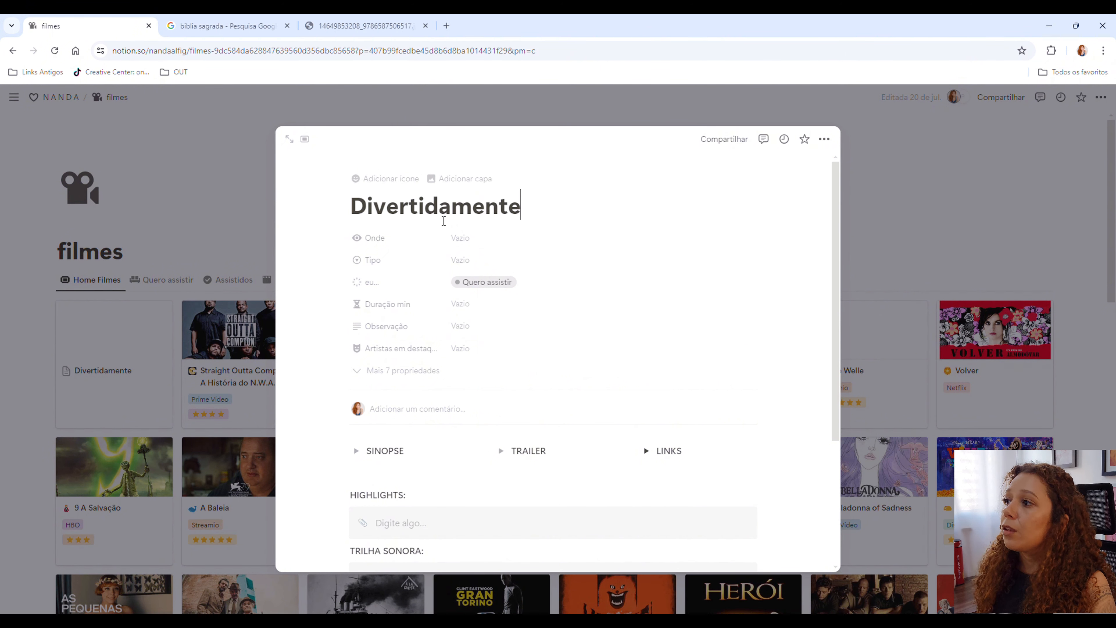
{"action": "type", "text": " 2"}
Step: Set the movie's Onde property to Disney and its Tipo property to Animação
{"action": "left_click", "coordinate": [465, 239]}
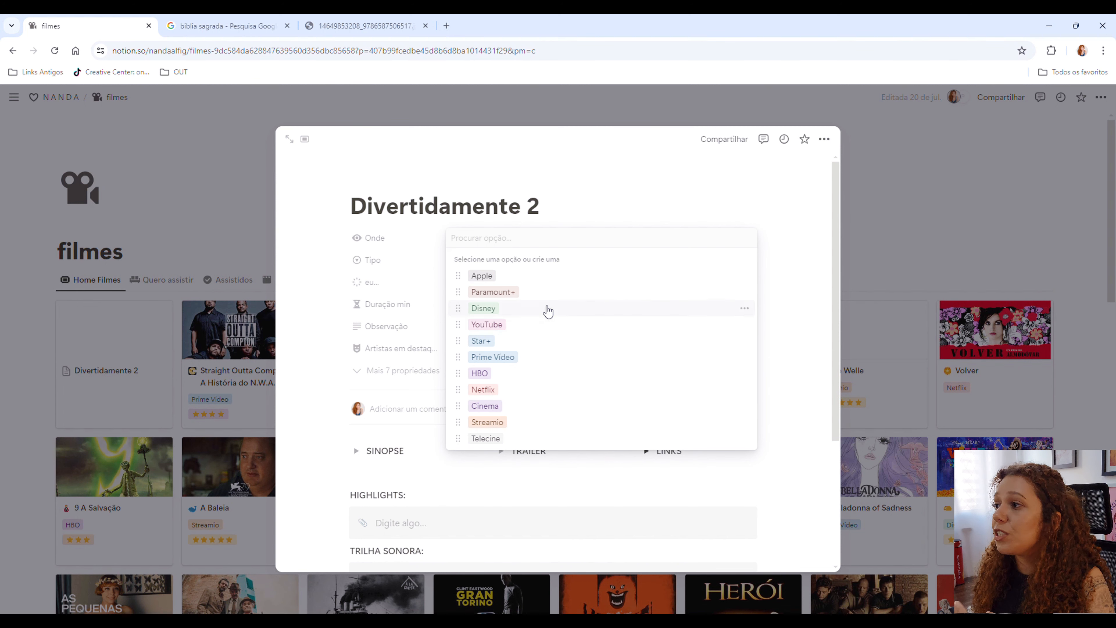
{"action": "left_click", "coordinate": [497, 312]}
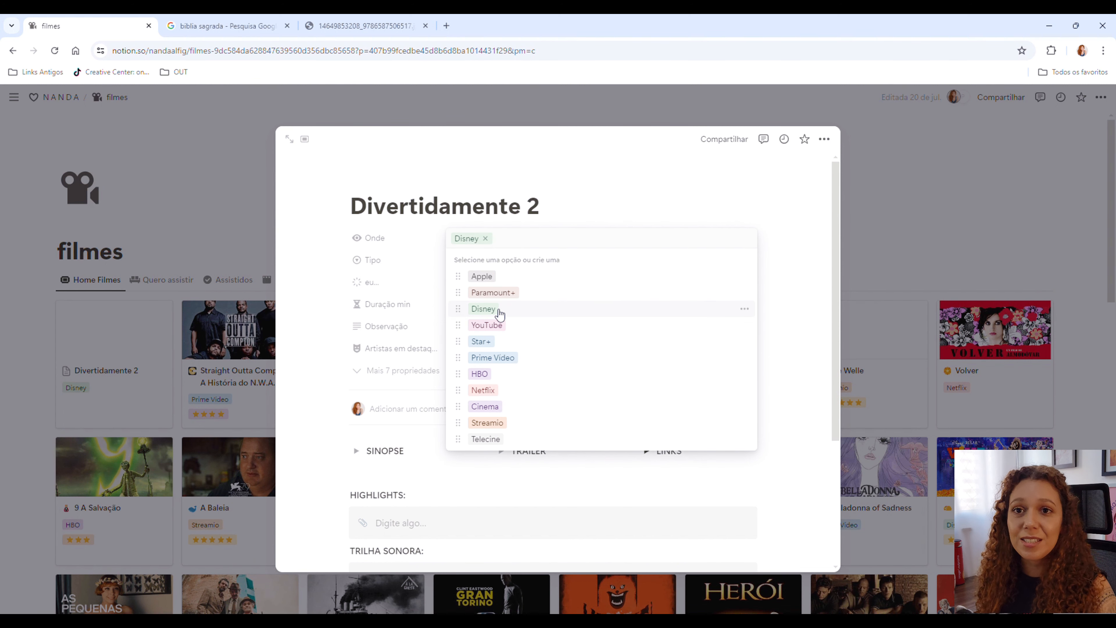
{"action": "left_click", "coordinate": [412, 237]}
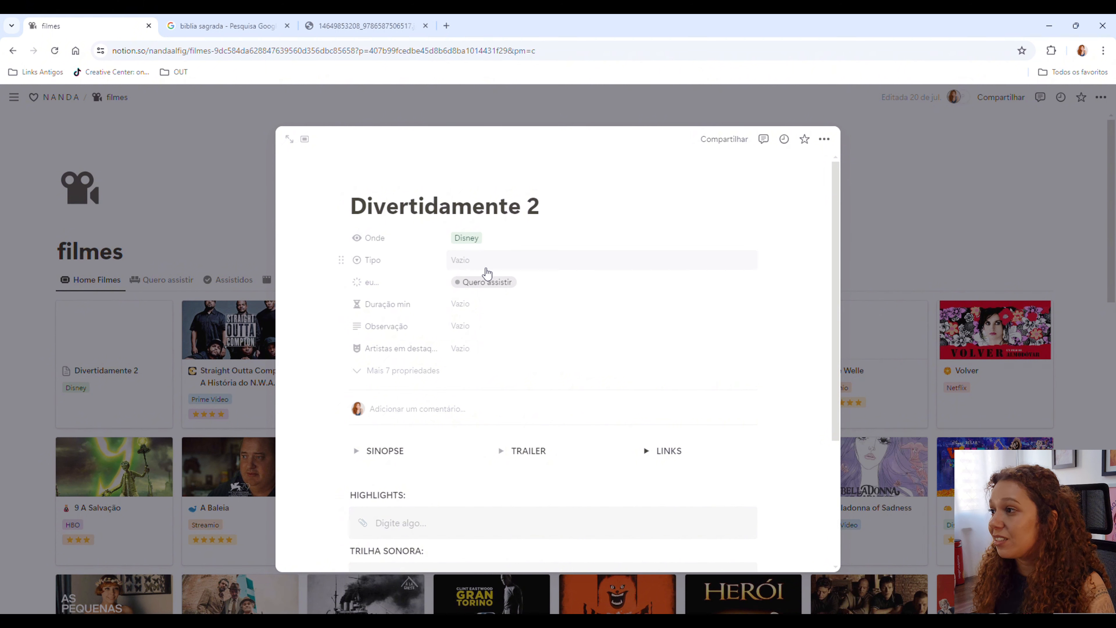
{"action": "left_click", "coordinate": [475, 263]}
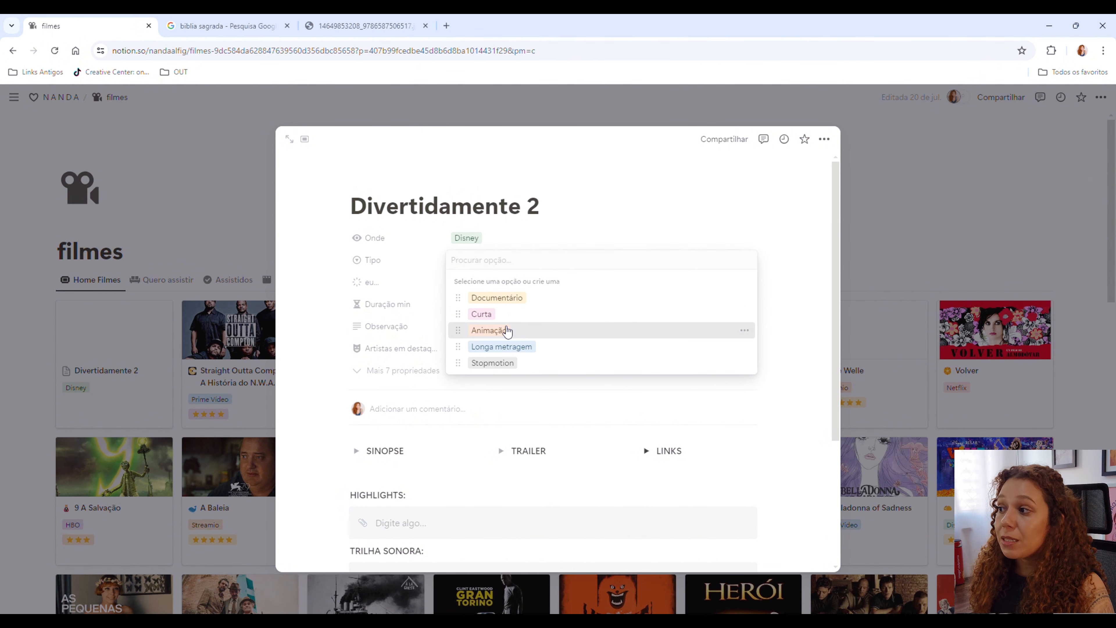
{"action": "left_click", "coordinate": [506, 329]}
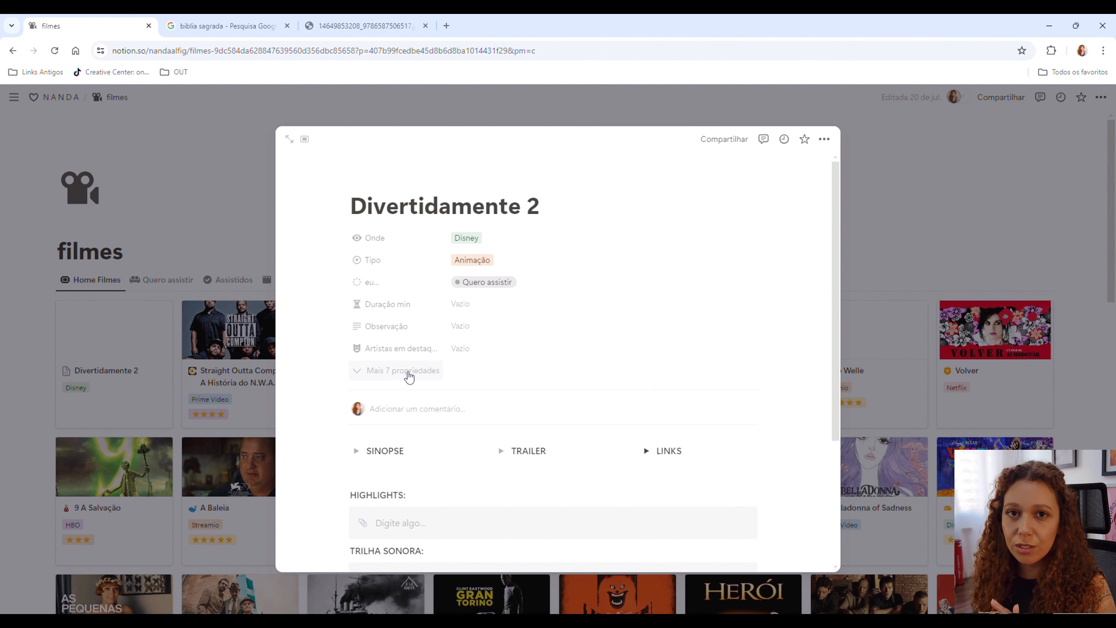
Step: Expand the movie's hidden properties and set Estreia to 2024
{"action": "left_click", "coordinate": [408, 372]}
{"action": "left_click", "coordinate": [469, 260]}
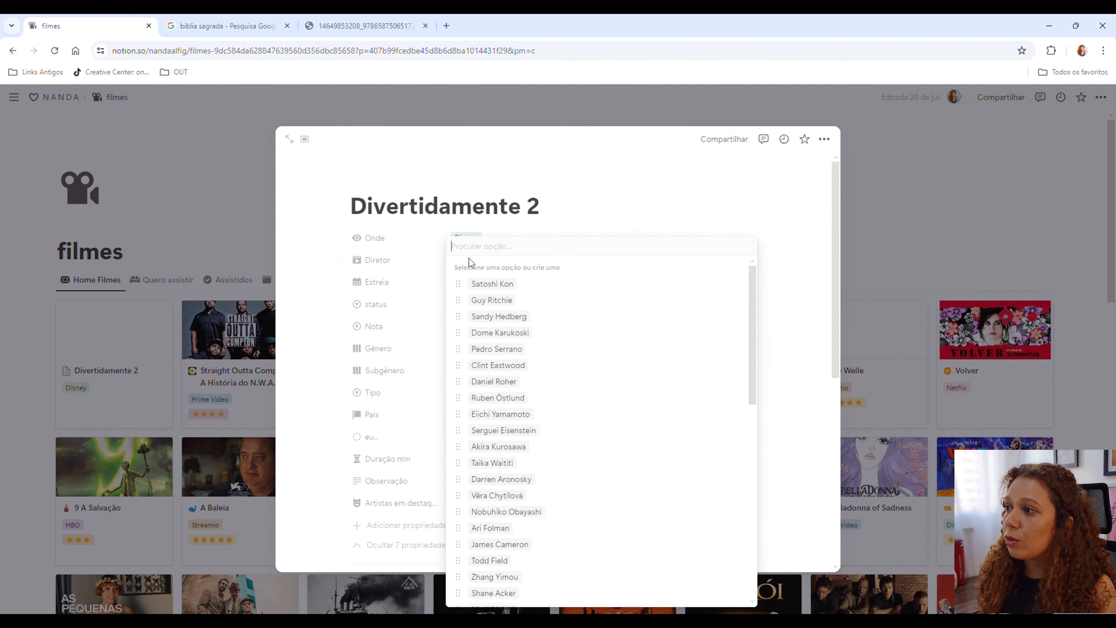
{"action": "key", "text": "Escape"}
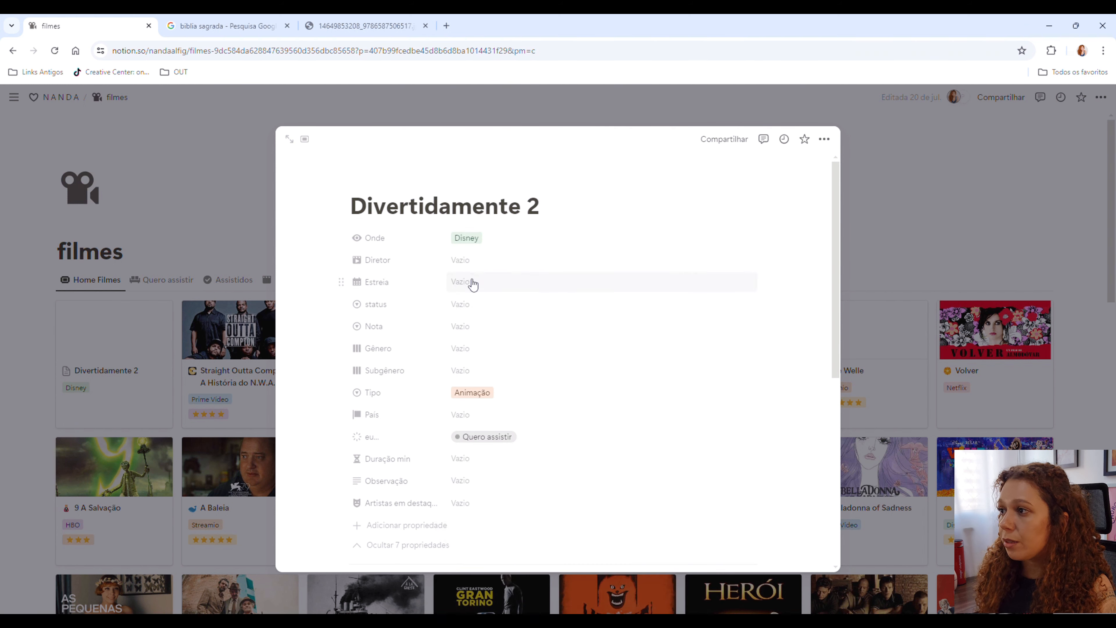
{"action": "left_click", "coordinate": [472, 283]}
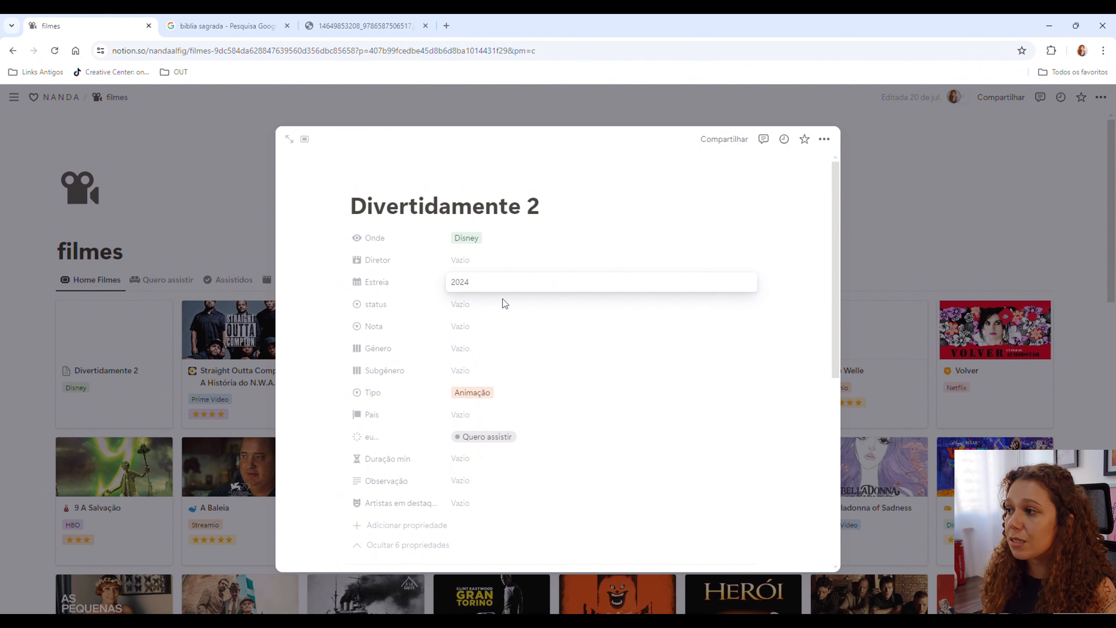
{"action": "key", "text": "Return"}
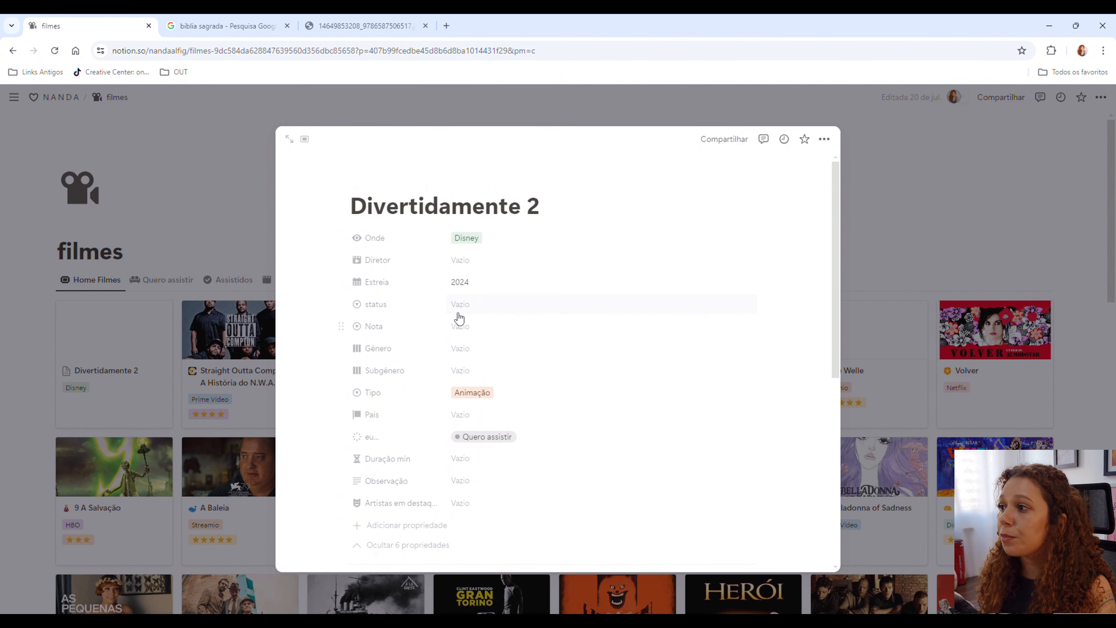
Step: Set the movie's status to Lançado and its Nota to five stars
{"action": "left_click", "coordinate": [470, 307]}
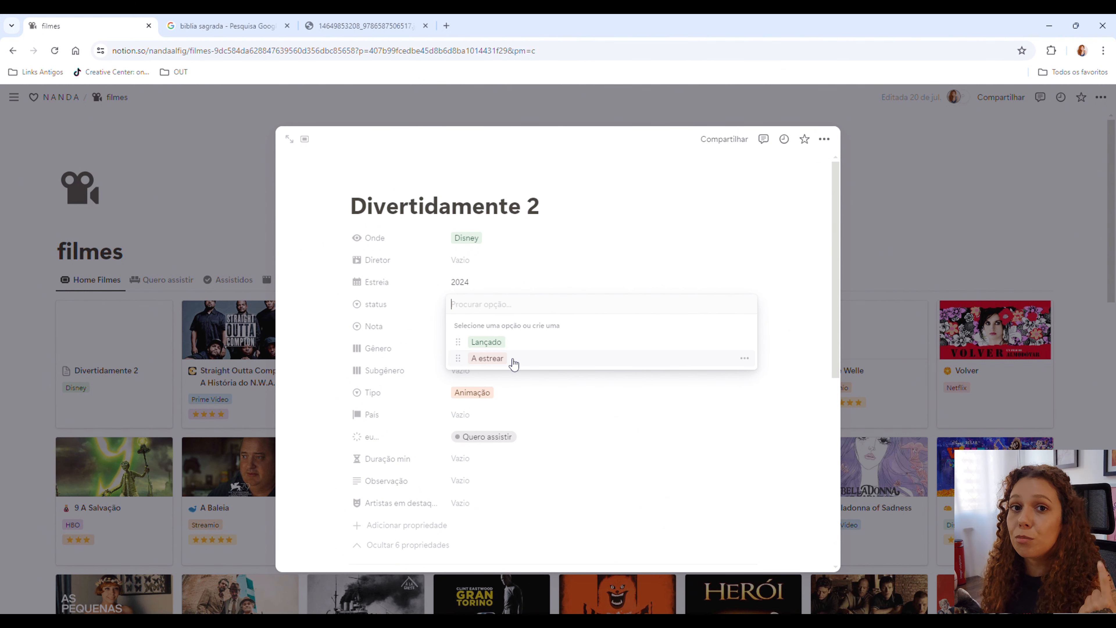
{"action": "left_click", "coordinate": [486, 342]}
{"action": "left_click", "coordinate": [469, 326]}
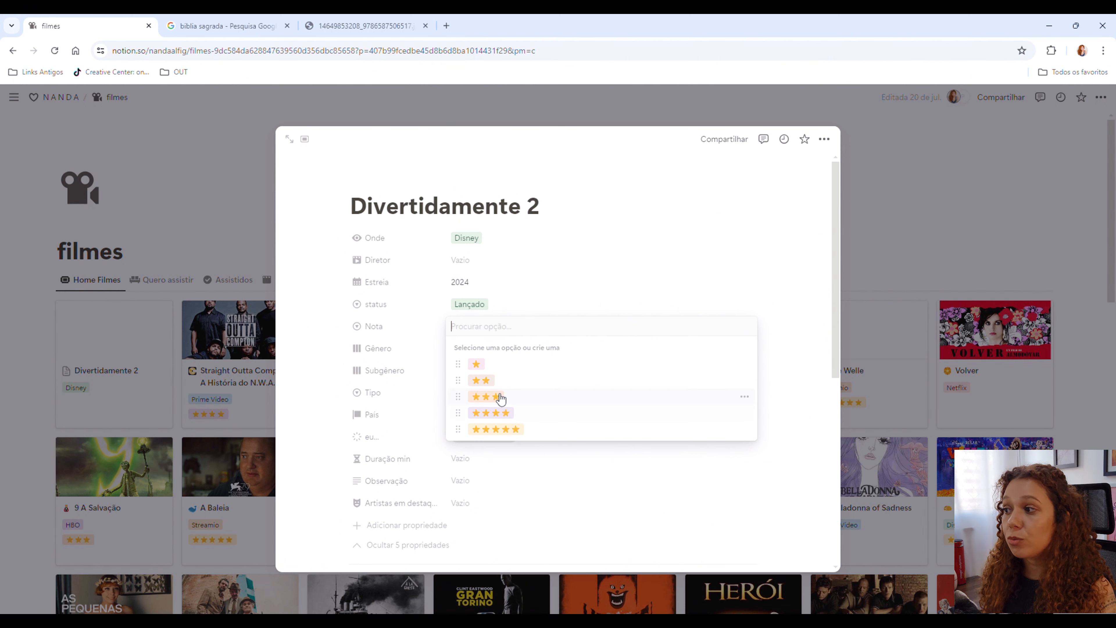
{"action": "left_click", "coordinate": [514, 431]}
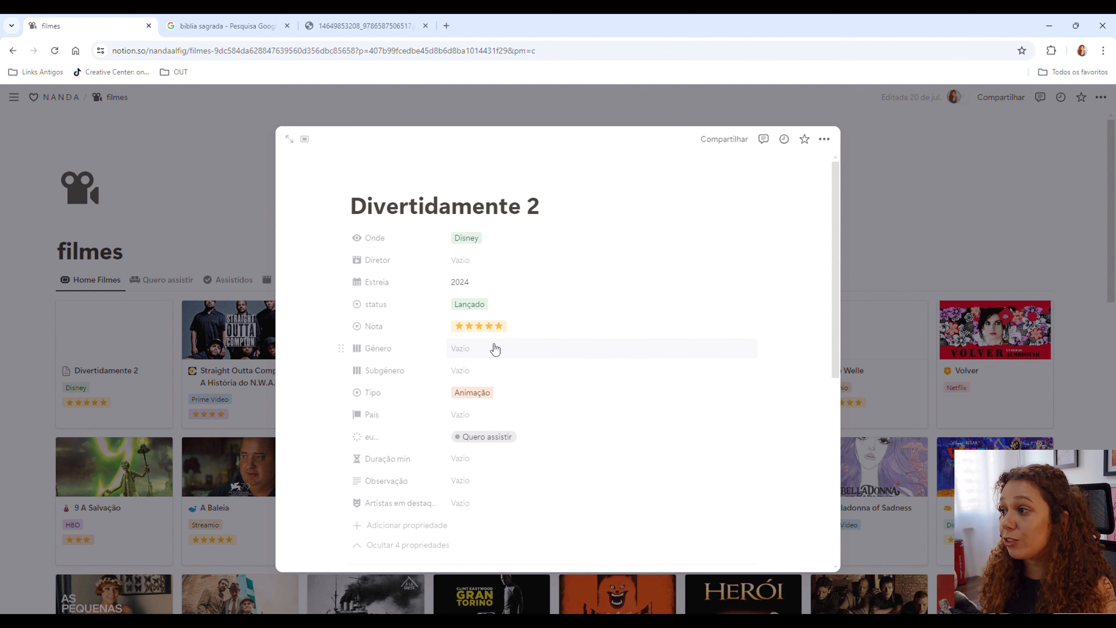
Step: Assign the Gênero options Fantasia, Aventura, Comédia and Drama to the movie
{"action": "left_click", "coordinate": [487, 351]}
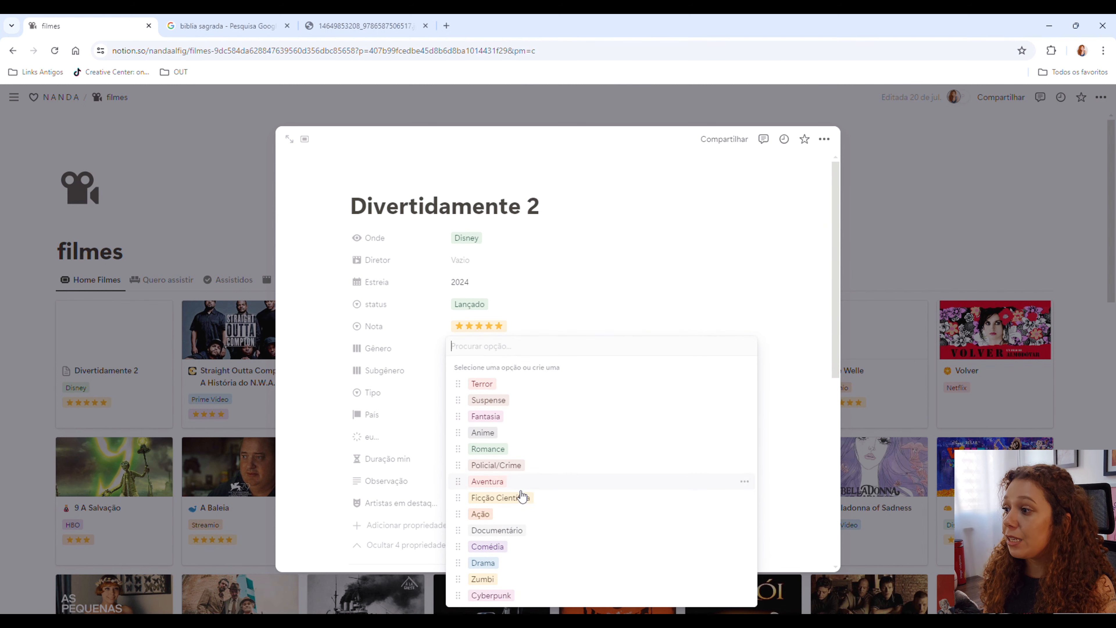
{"action": "left_click", "coordinate": [523, 417]}
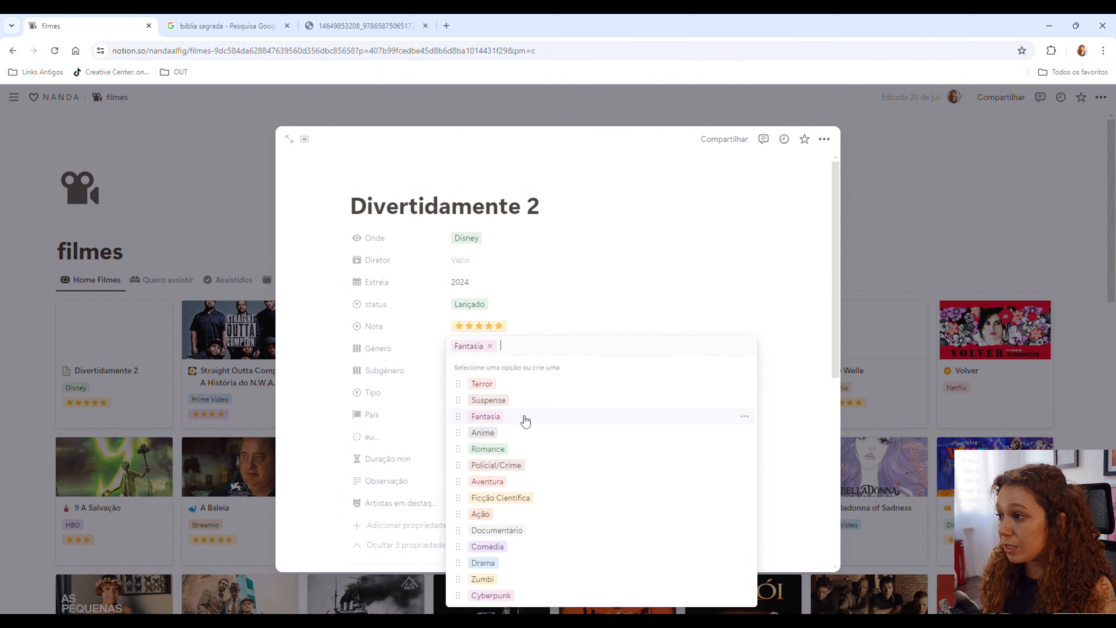
{"action": "left_click", "coordinate": [533, 484]}
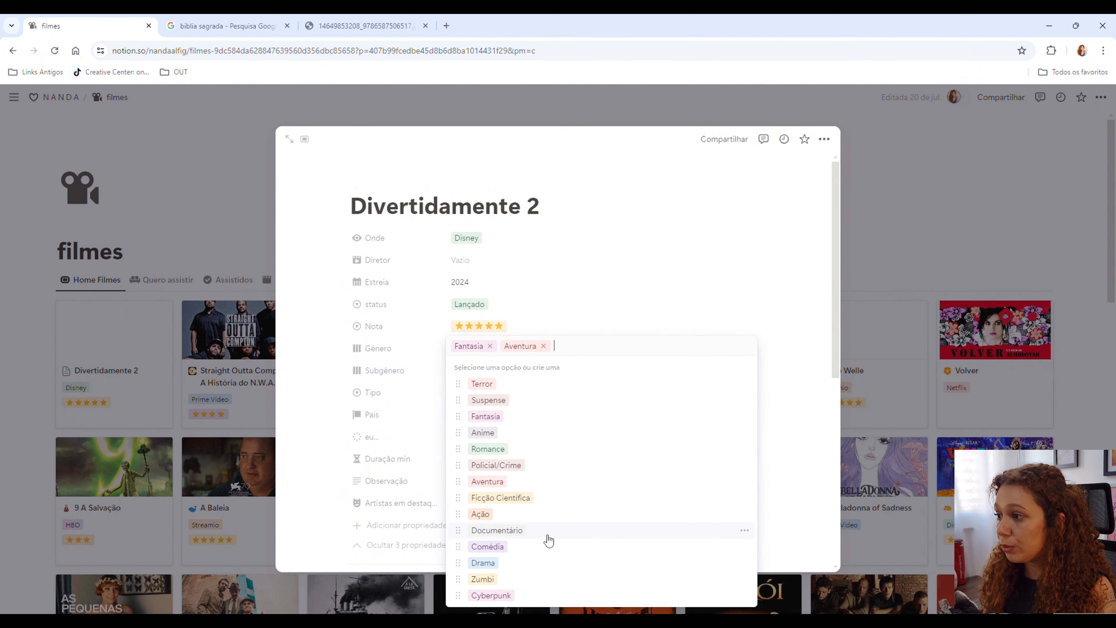
{"action": "left_click", "coordinate": [523, 550]}
{"action": "left_click", "coordinate": [522, 564]}
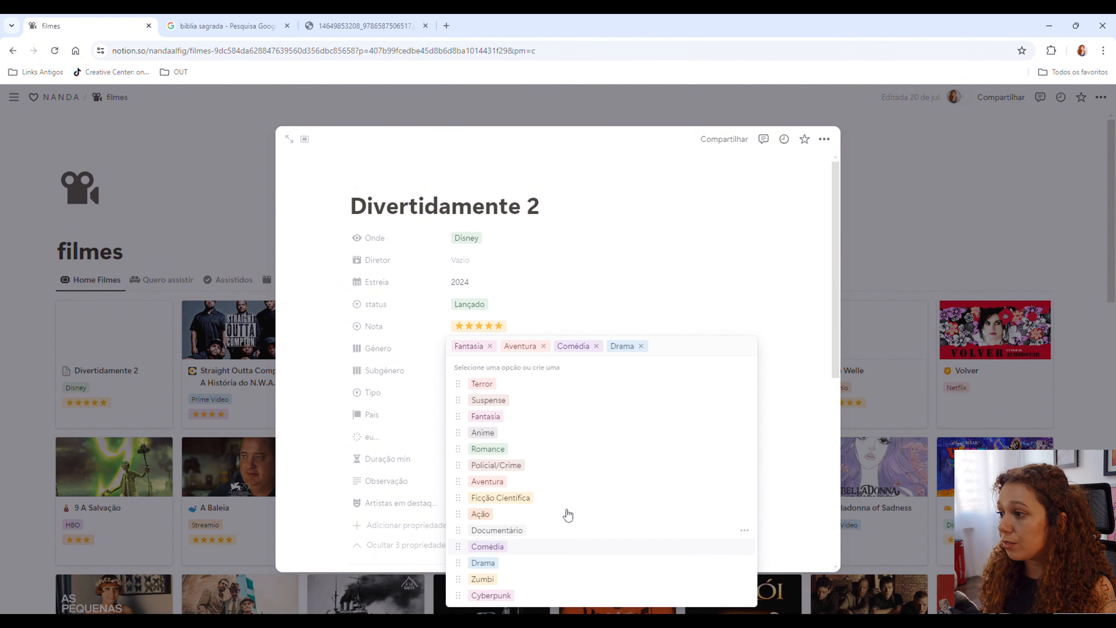
{"action": "left_click", "coordinate": [623, 292]}
Step: Look through the available Subgênero options for the movie and close the list
{"action": "left_click", "coordinate": [513, 379]}
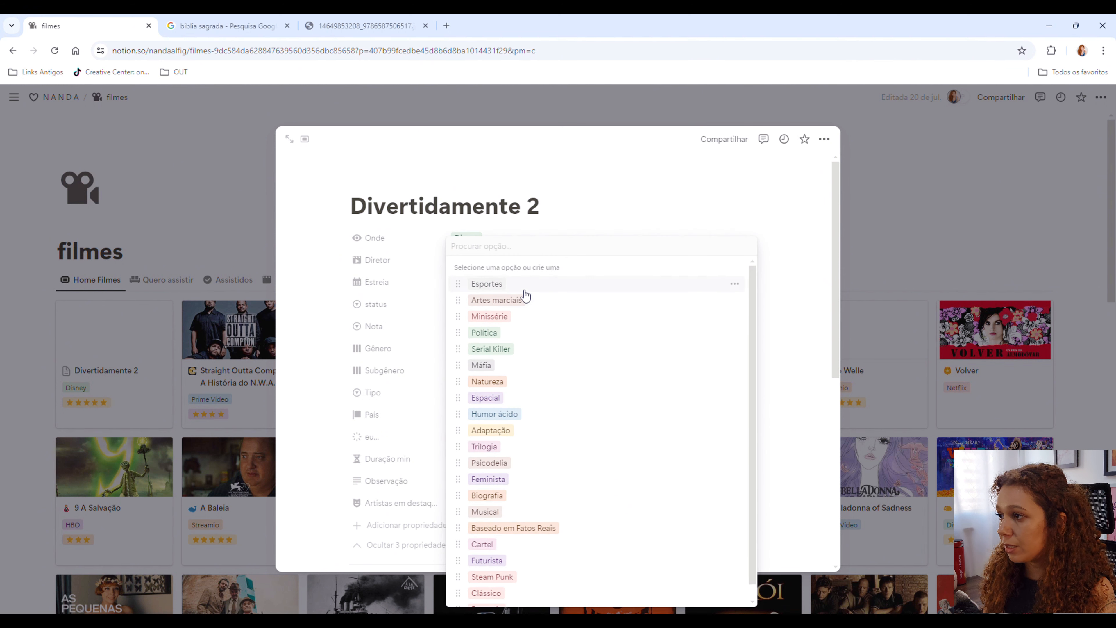
{"action": "scroll", "coordinate": [536, 572], "scroll_direction": "down", "scroll_amount": 1}
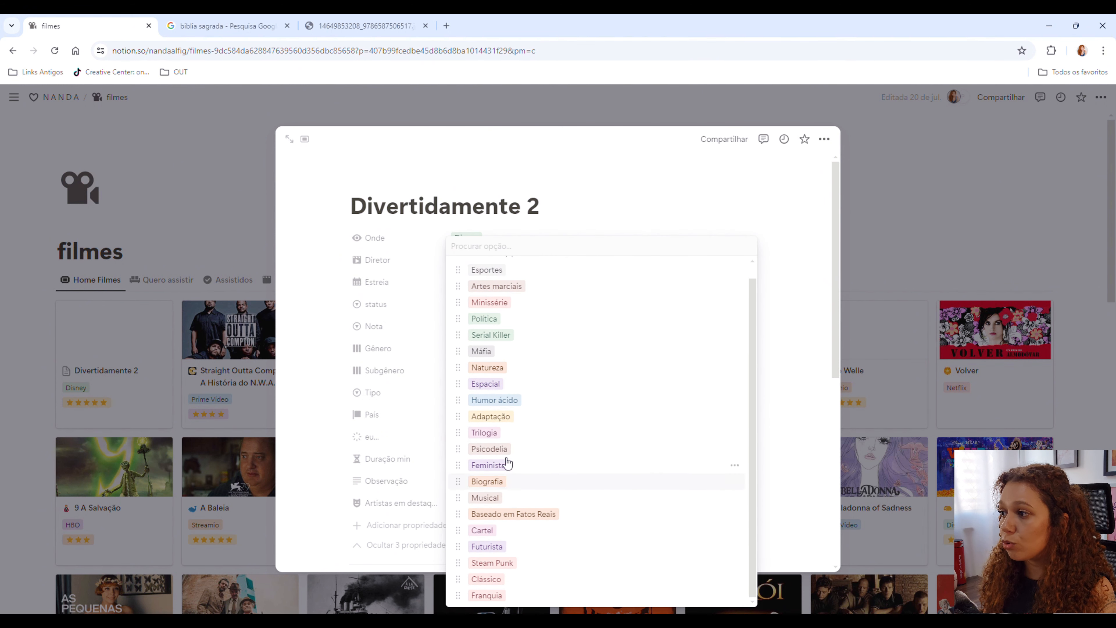
{"action": "left_click", "coordinate": [778, 249]}
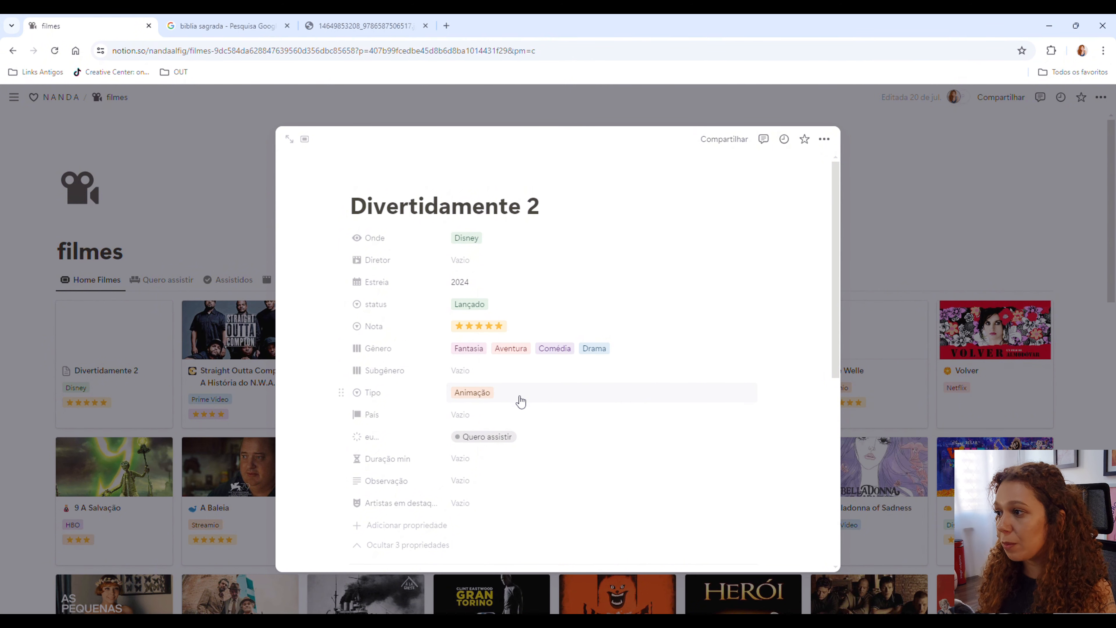
Step: Set the movie's País to EUA and its "eu..." viewing status to Assisti
{"action": "left_click", "coordinate": [466, 415]}
{"action": "left_click", "coordinate": [479, 444]}
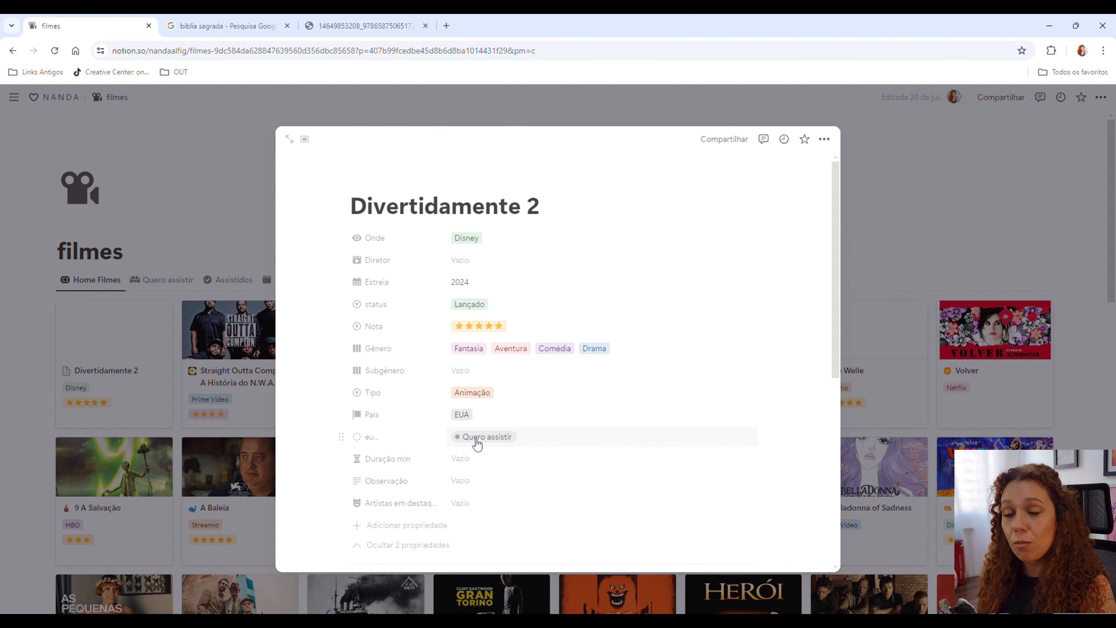
{"action": "left_click", "coordinate": [537, 440]}
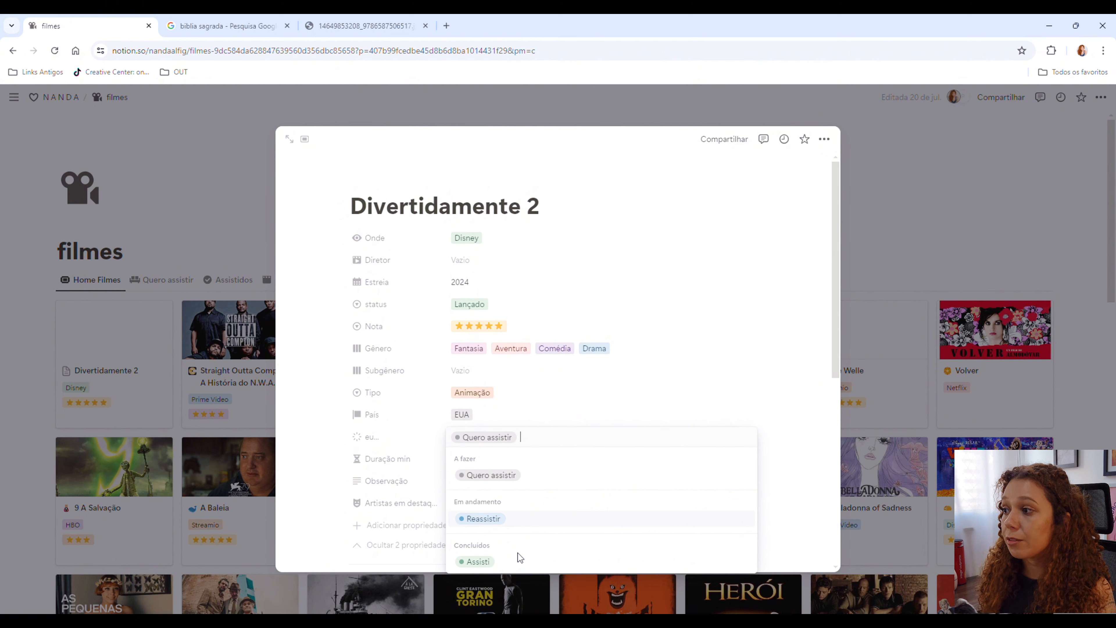
{"action": "left_click", "coordinate": [501, 562]}
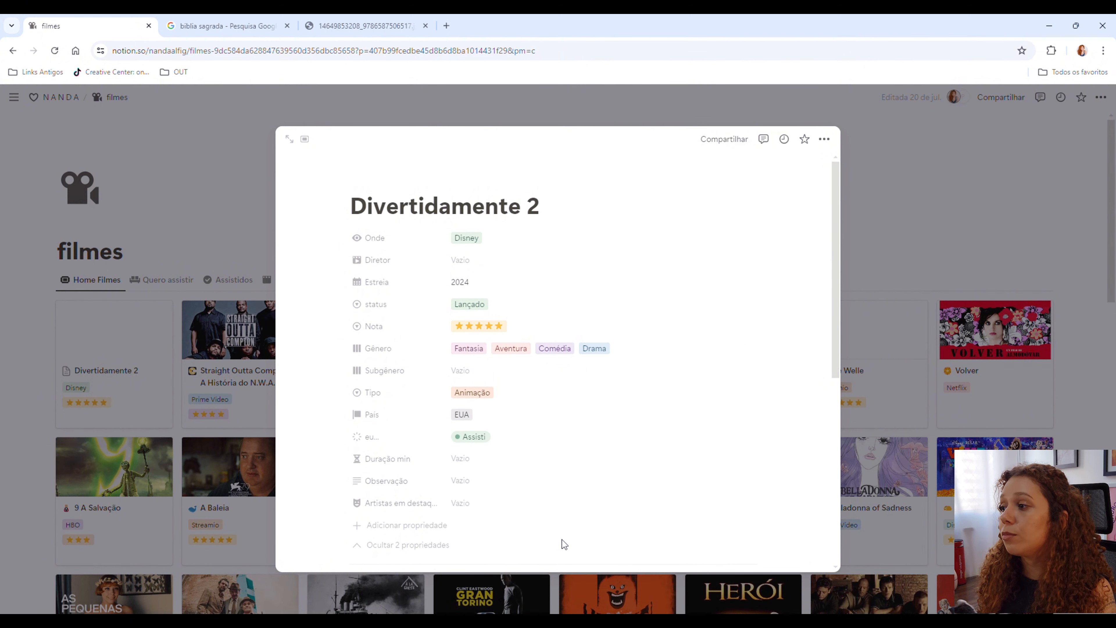
Step: Fill in the movie's Observação with a note naming who recommended it, then open the Artistas em destaque options
{"action": "scroll", "coordinate": [456, 465], "scroll_direction": "down", "scroll_amount": 1}
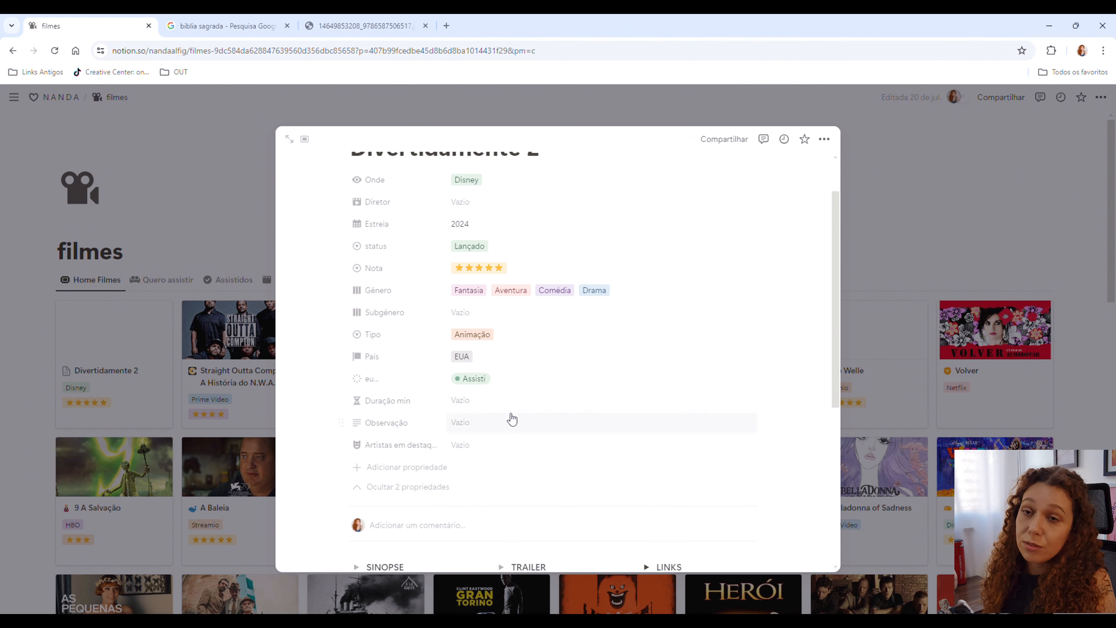
{"action": "left_click", "coordinate": [485, 408]}
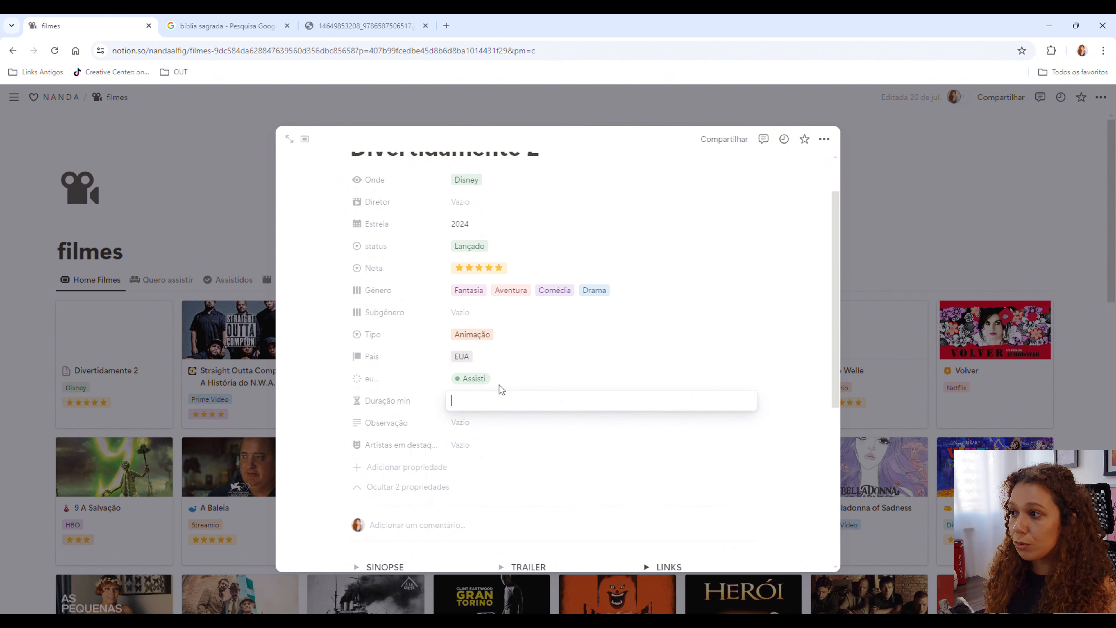
{"action": "left_click", "coordinate": [484, 425]}
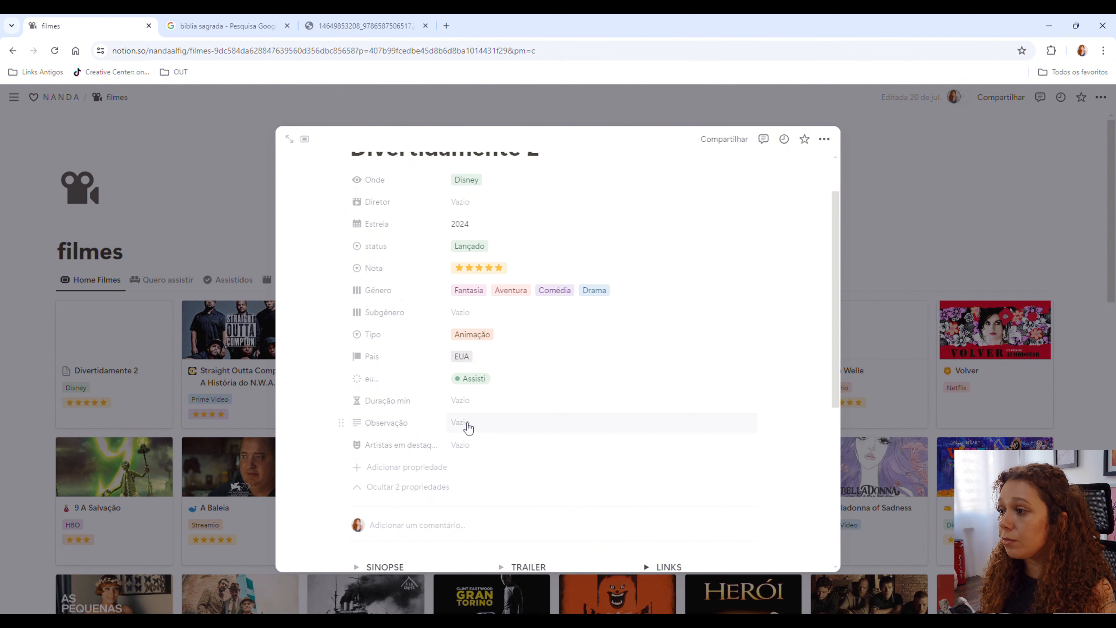
{"action": "left_click", "coordinate": [473, 429]}
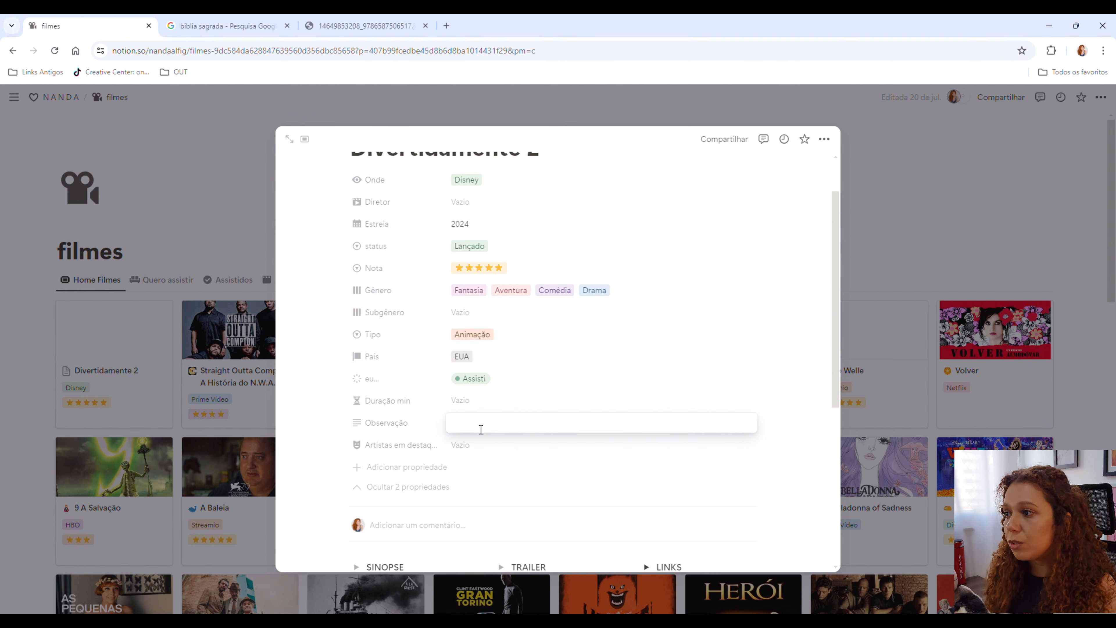
{"action": "type", "text": "Indicação"}
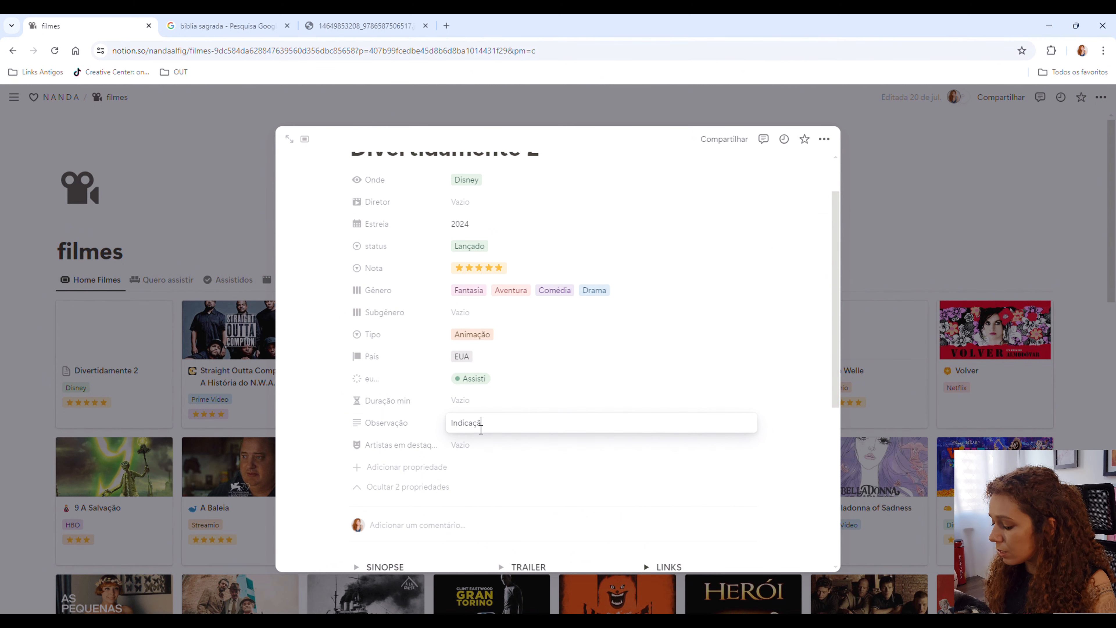
{"action": "type", "text": " da Manu"}
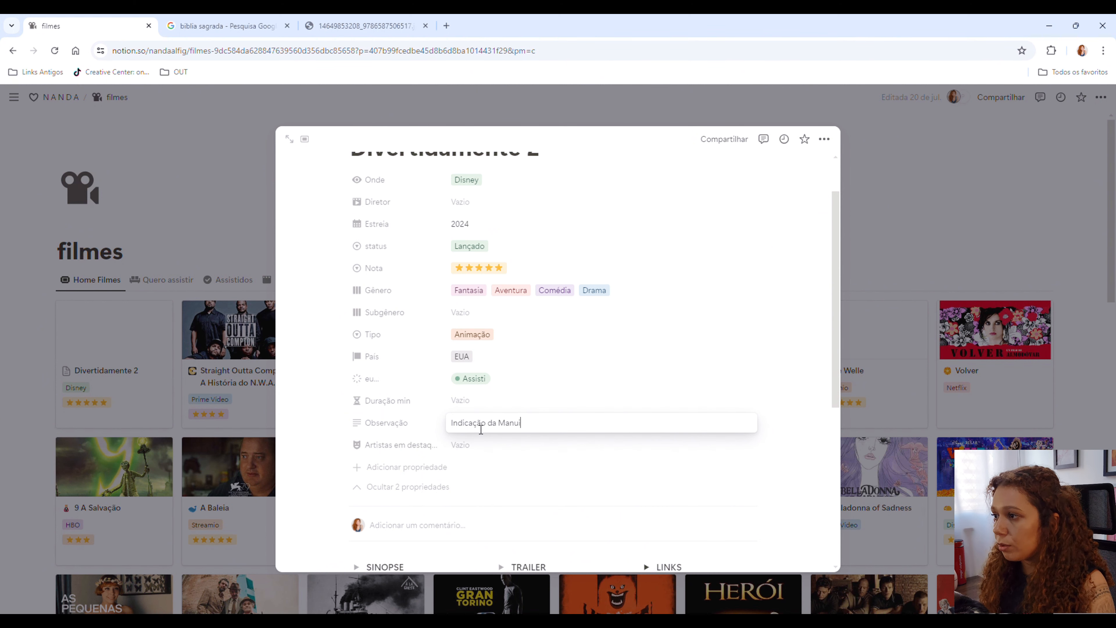
{"action": "left_click", "coordinate": [489, 452]}
{"action": "left_click", "coordinate": [474, 448]}
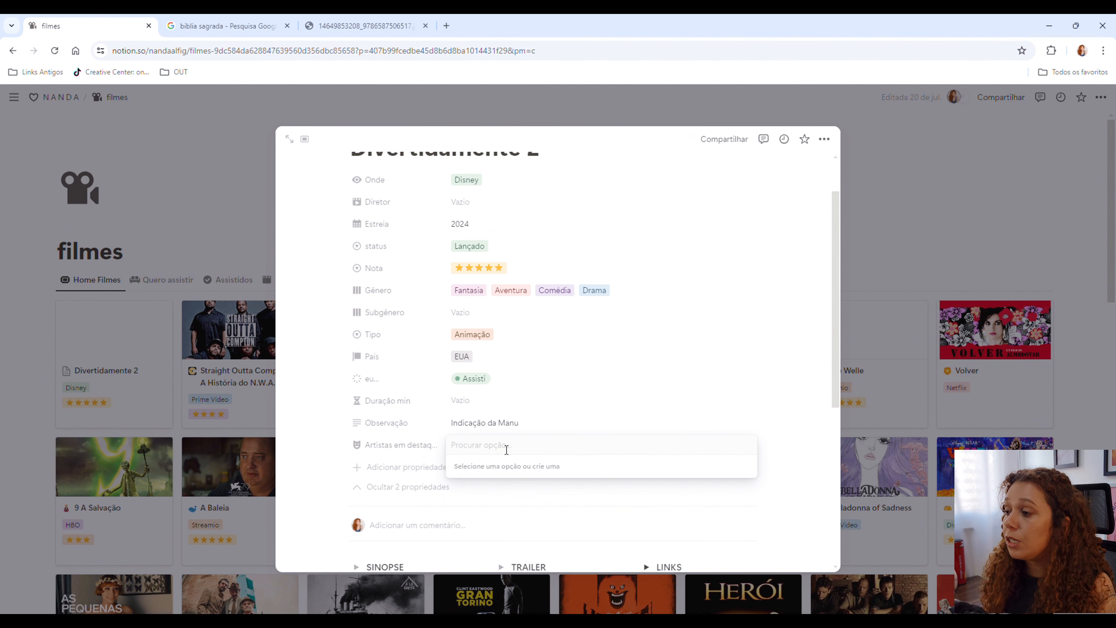
Step: Expand the SINOPSE, TRAILER and LINKS toggles in the body of the movie page
{"action": "scroll", "coordinate": [446, 396], "scroll_direction": "down", "scroll_amount": 4}
{"action": "left_click", "coordinate": [357, 392]}
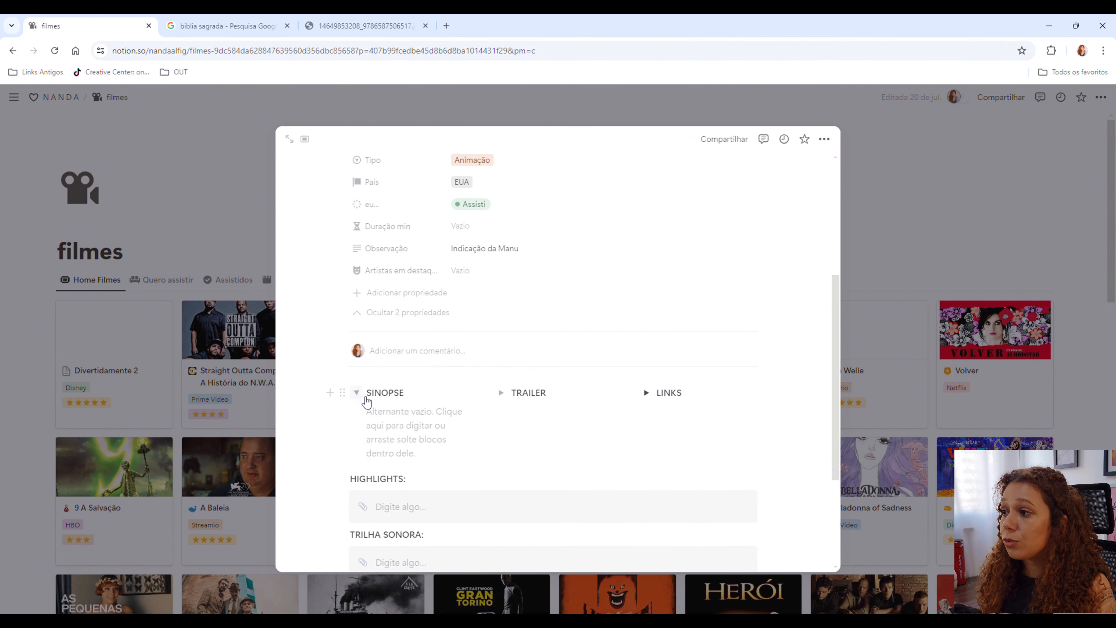
{"action": "left_click", "coordinate": [390, 423]}
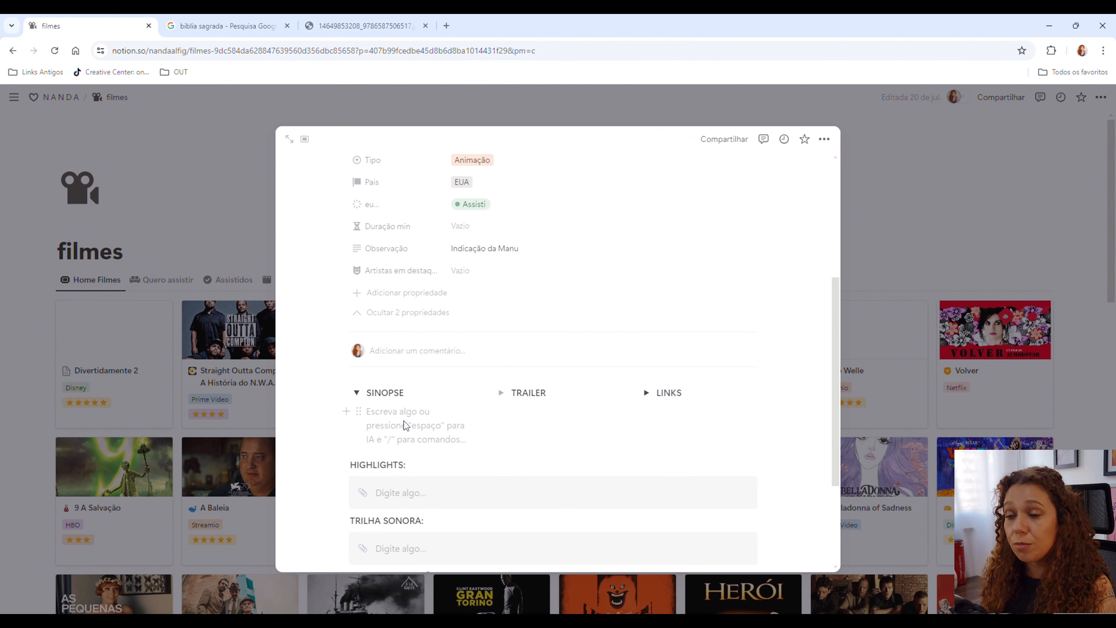
{"action": "left_click", "coordinate": [501, 393]}
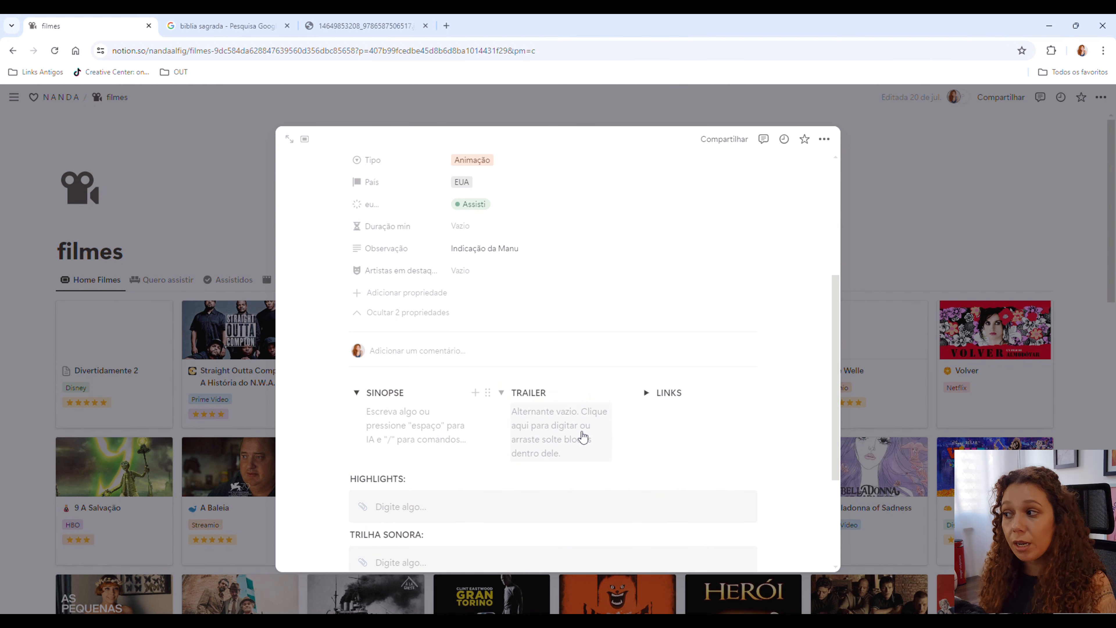
{"action": "left_click", "coordinate": [646, 392]}
{"action": "left_click", "coordinate": [673, 413]}
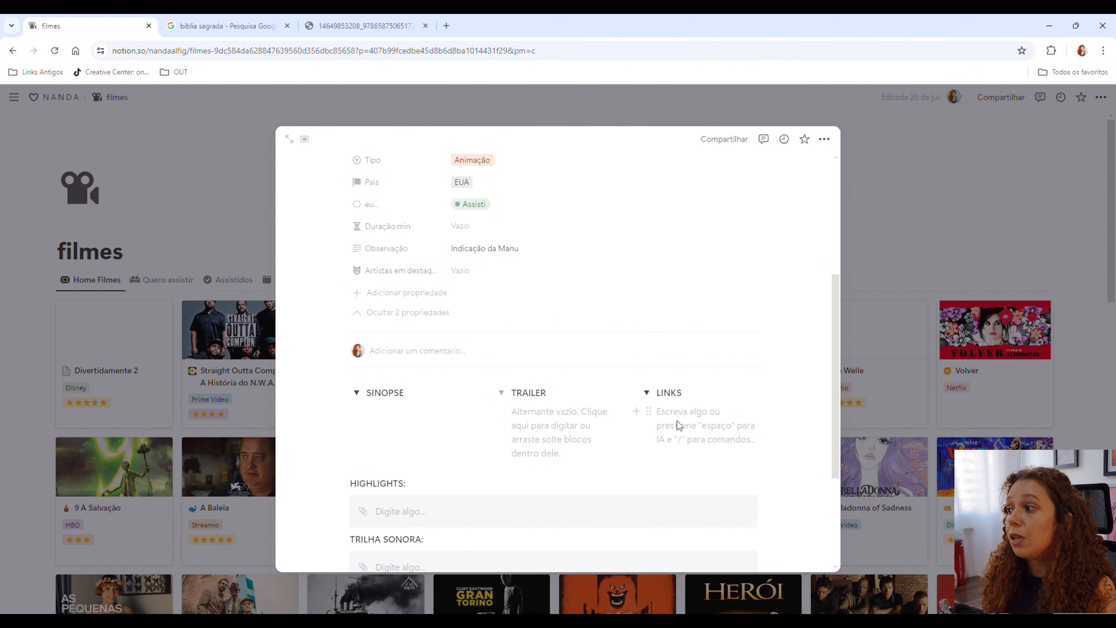
Step: Write "Adorei a cena XYZ" in the HIGHLIGHTS block of the movie page
{"action": "scroll", "coordinate": [540, 444], "scroll_direction": "down", "scroll_amount": 4}
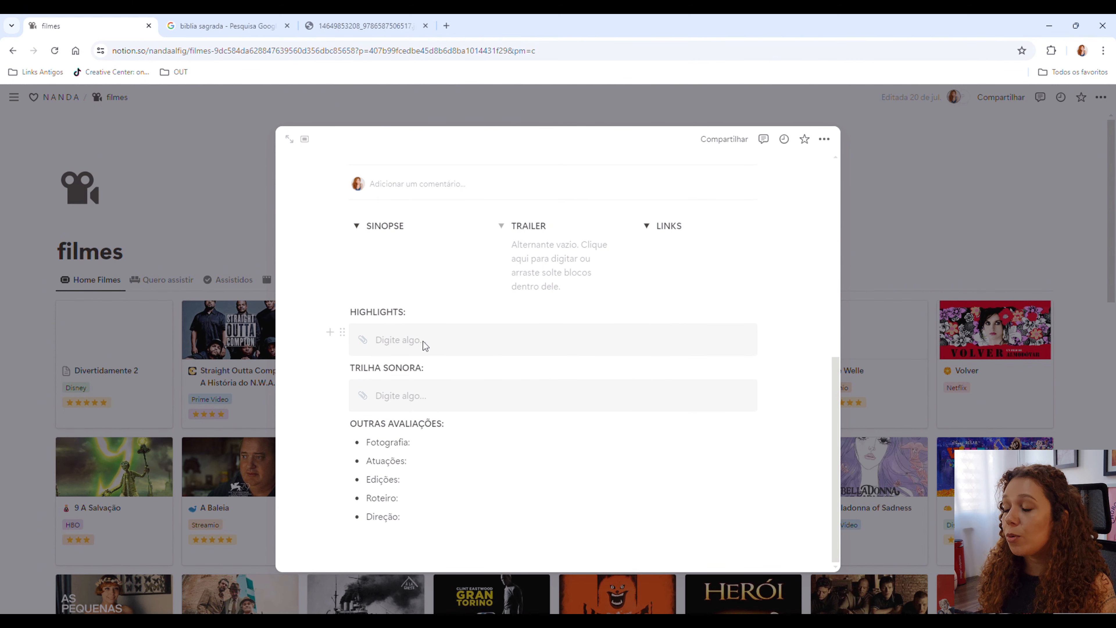
{"action": "type", "text": "Ad"}
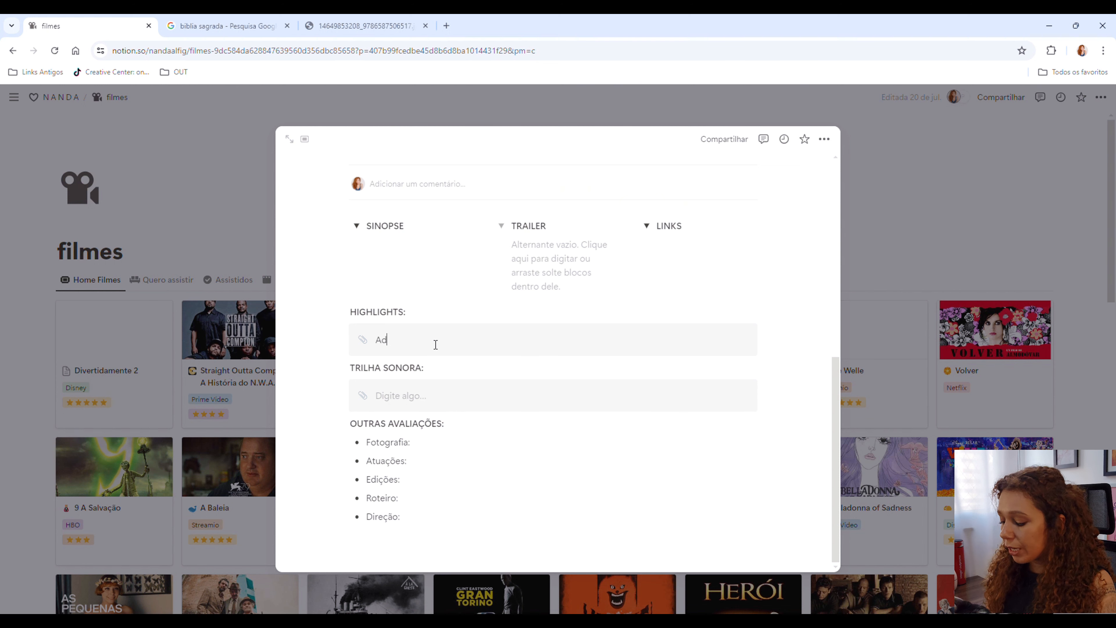
{"action": "type", "text": "orei a cena XYZ"}
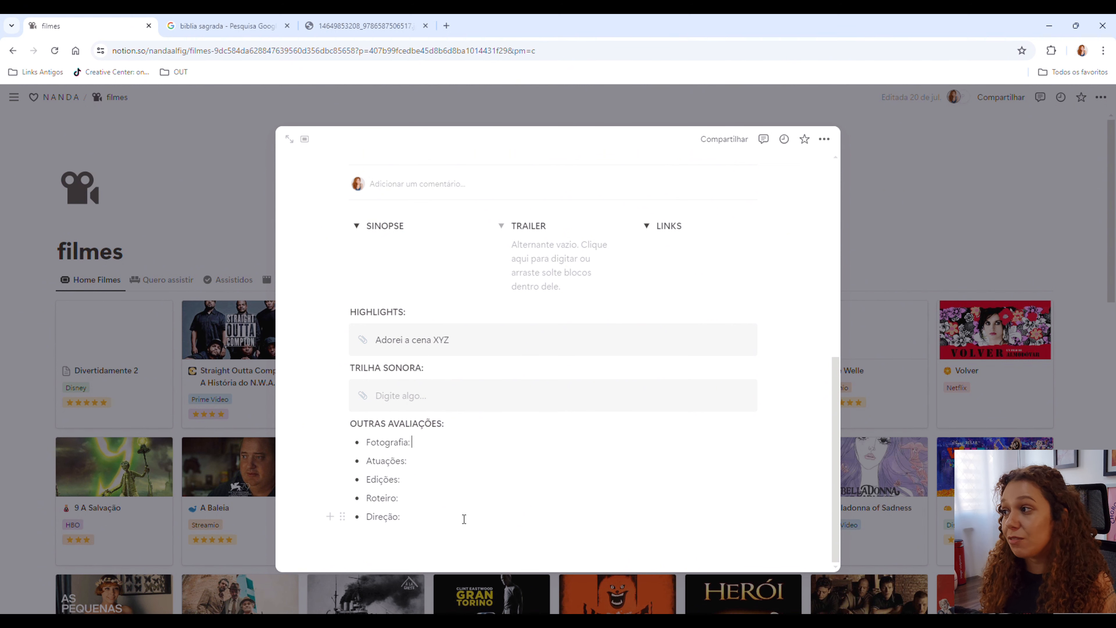
Step: Switch to the browser's image page, search Google Images for "divertidamente 2" and close the spare search tab
{"action": "scroll", "coordinate": [464, 518], "scroll_direction": "up", "scroll_amount": 3}
{"action": "scroll", "coordinate": [463, 519], "scroll_direction": "up", "scroll_amount": 6}
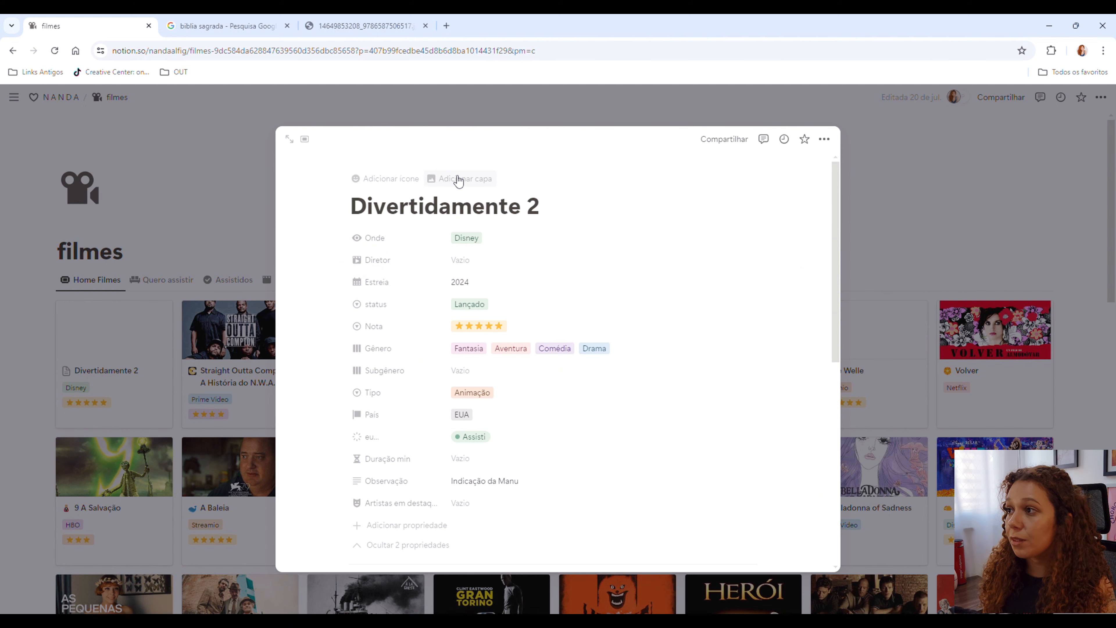
{"action": "left_click", "coordinate": [409, 25]}
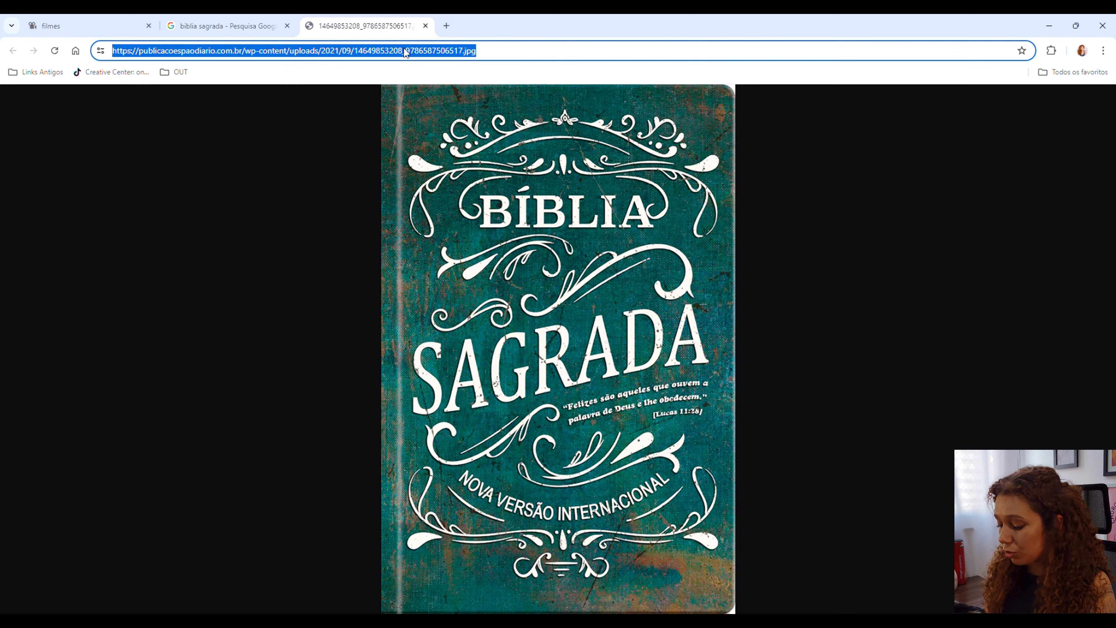
{"action": "type", "text": "divertidamente 2"}
{"action": "key", "text": "Return"}
{"action": "left_click", "coordinate": [287, 26]}
{"action": "left_click", "coordinate": [217, 148]}
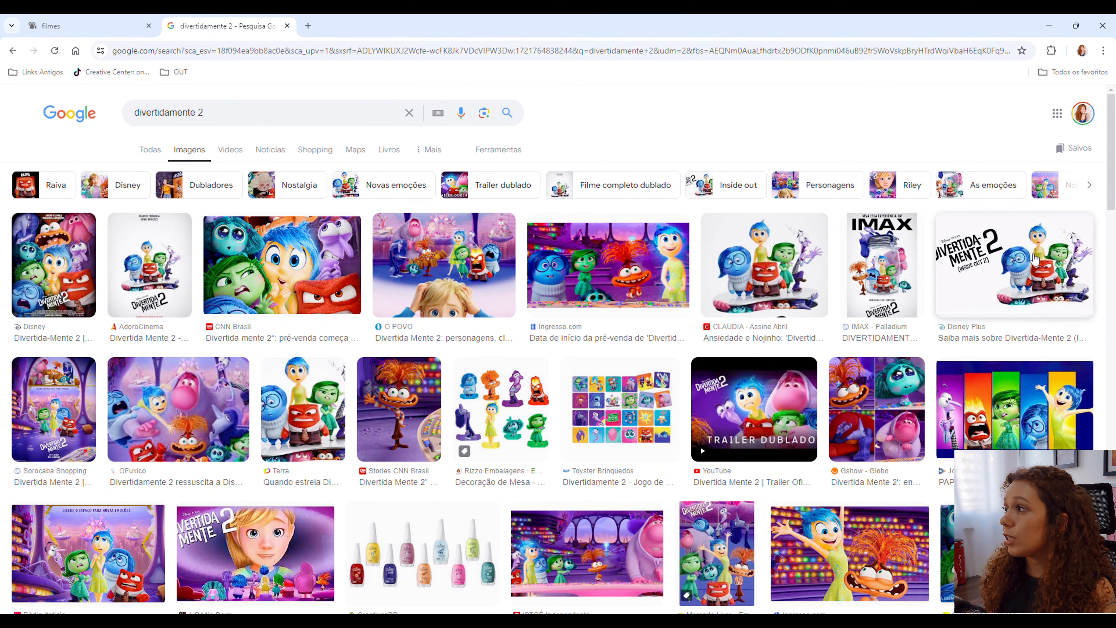
Step: Pick the Ingresso.com picture of the characters and use it as the movie page's cover
{"action": "left_click", "coordinate": [1024, 264]}
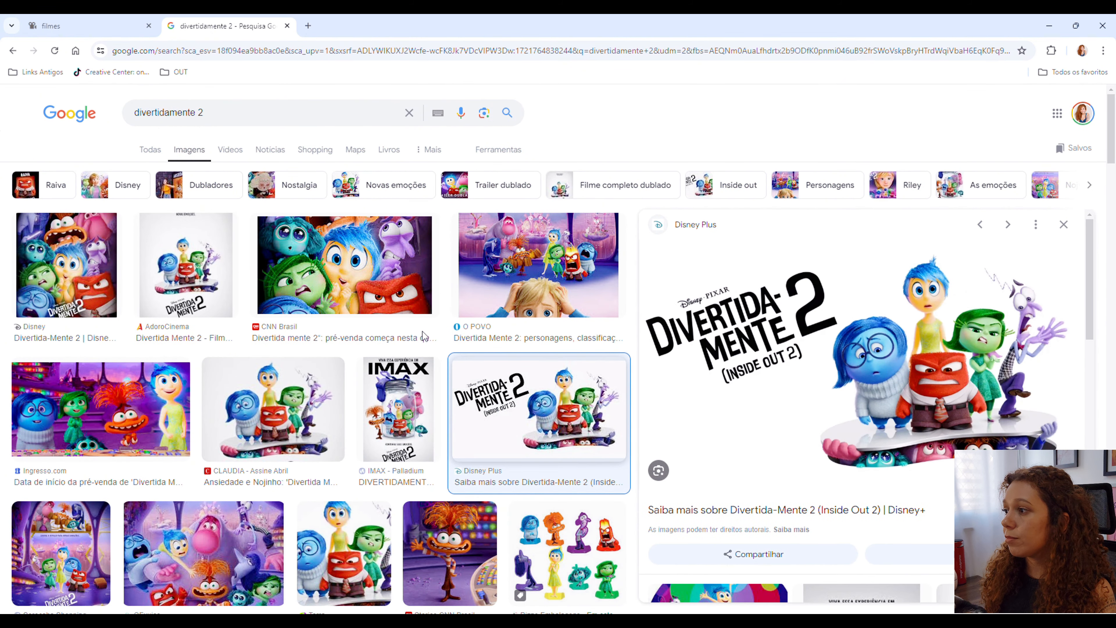
{"action": "left_click", "coordinate": [153, 429]}
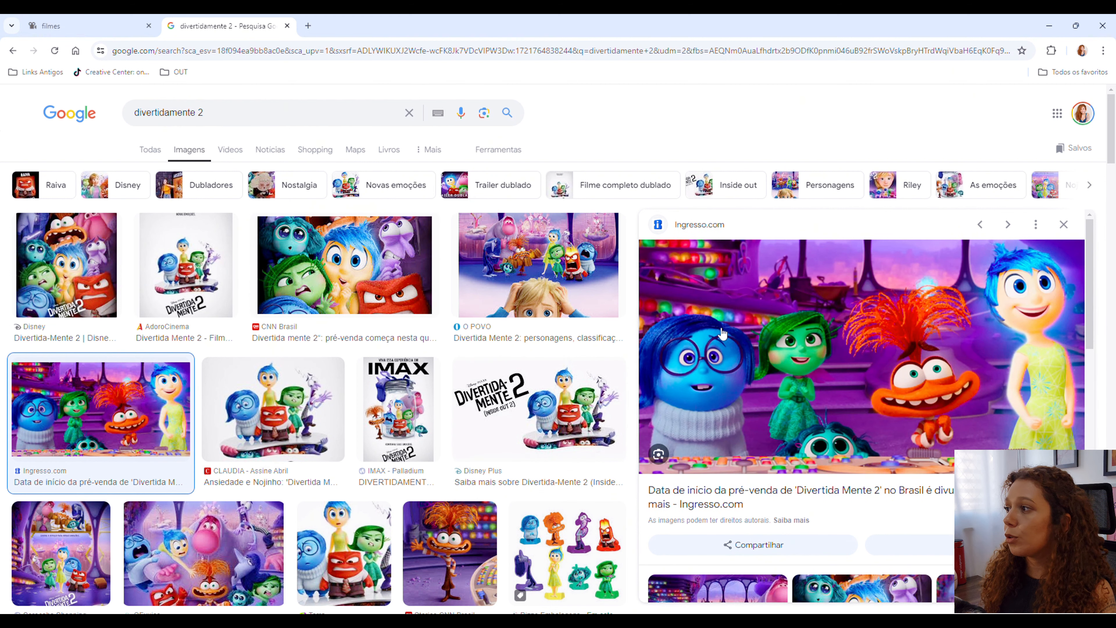
{"action": "left_click", "coordinate": [818, 467]}
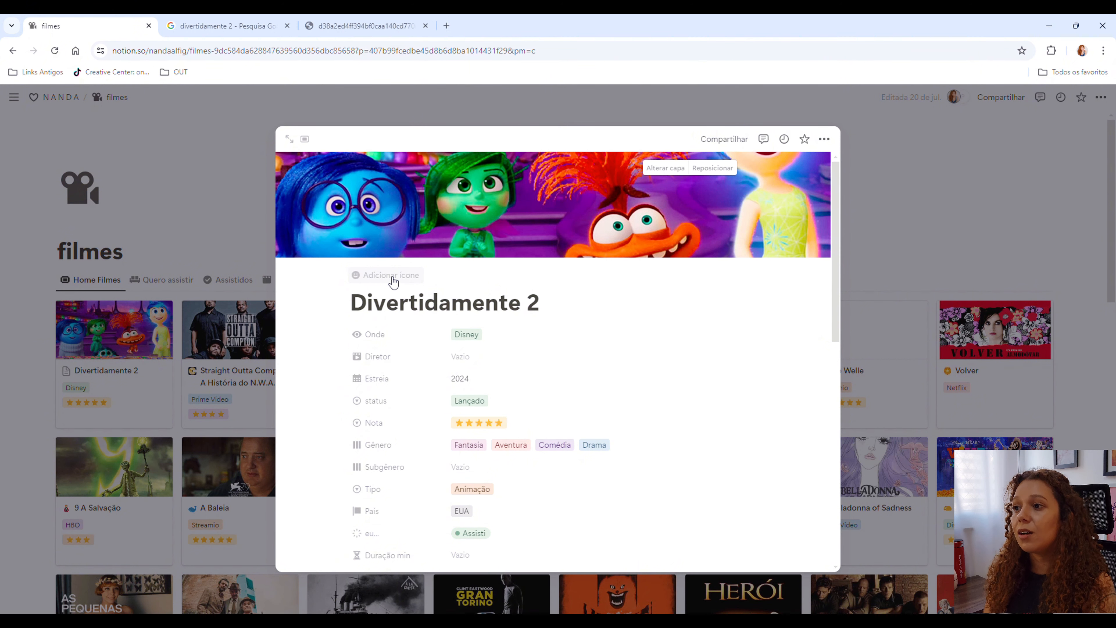
Step: Set the movie page's icon to the facepalming woman emoji found with "girl" and close the page
{"action": "left_click", "coordinate": [393, 283]}
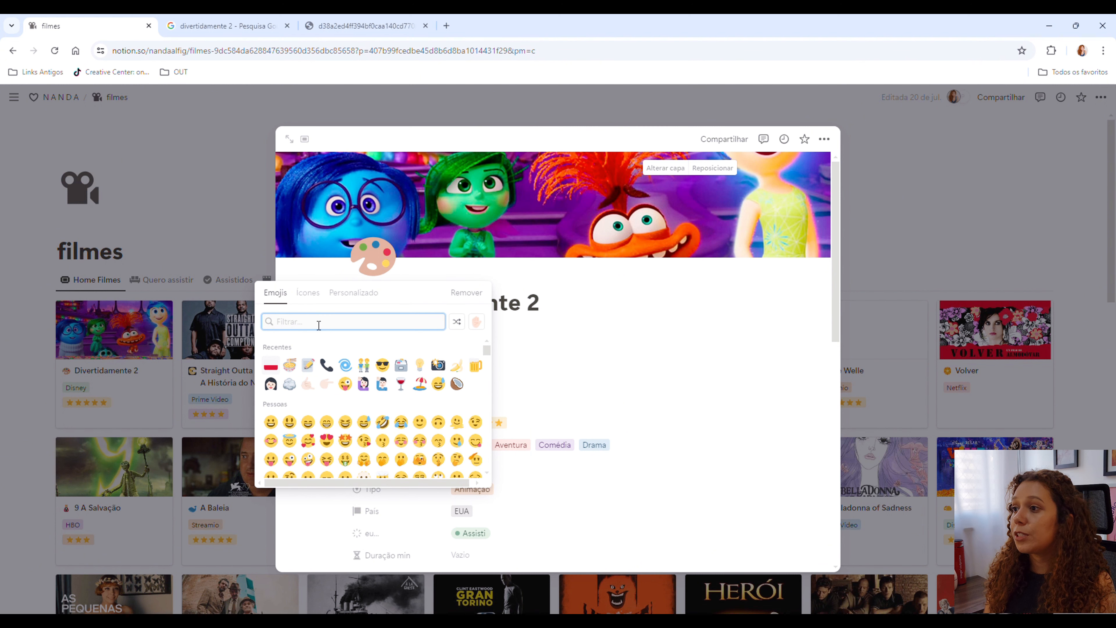
{"action": "type", "text": "girl"}
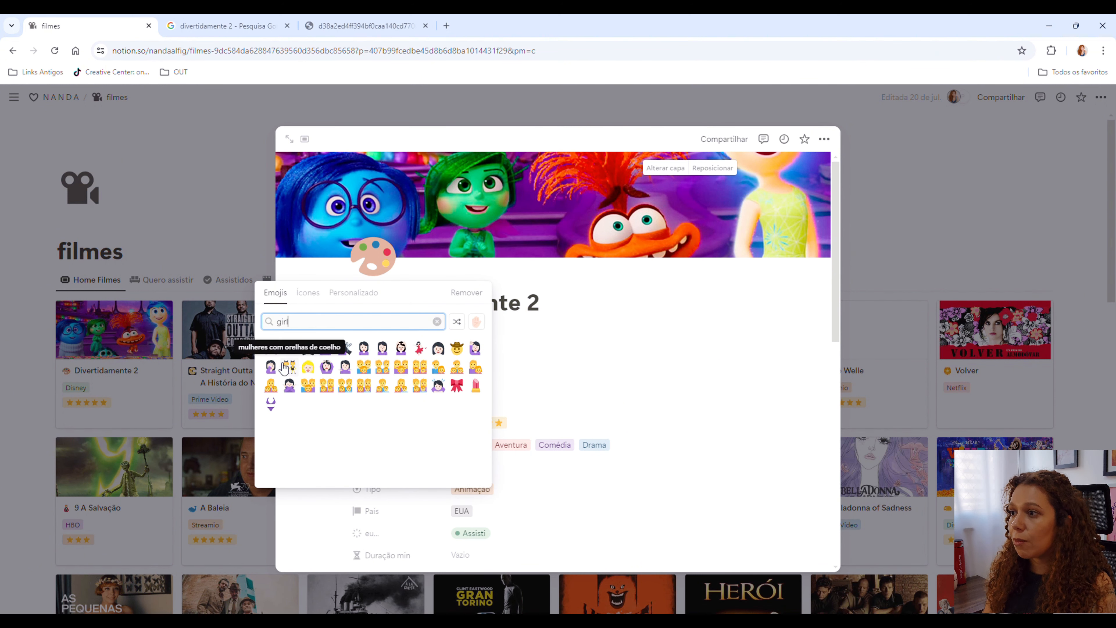
{"action": "left_click", "coordinate": [275, 369]}
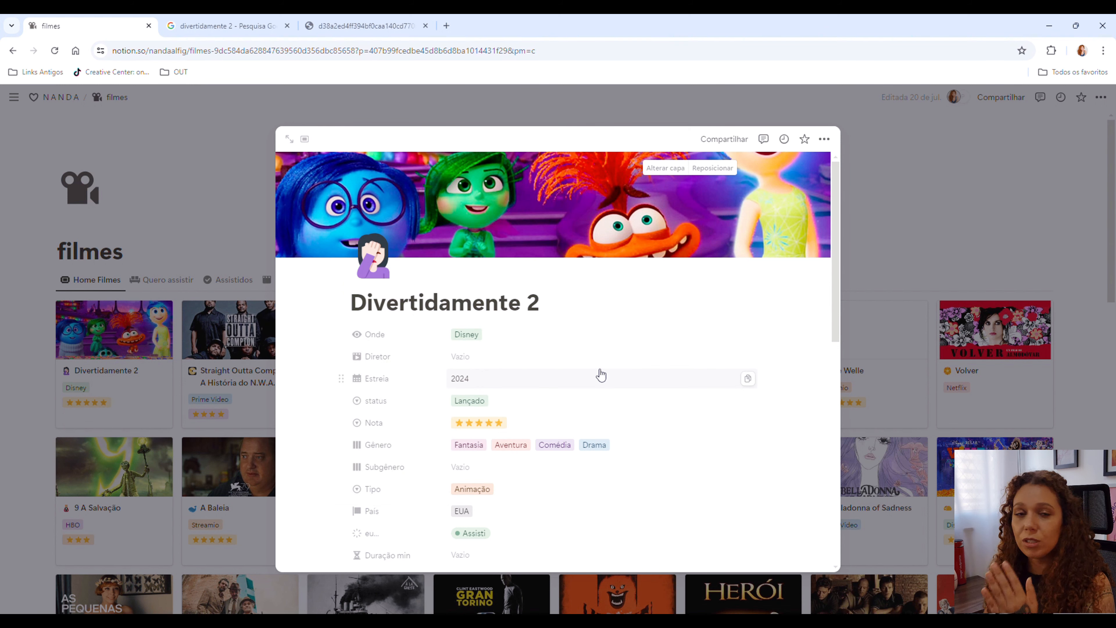
{"action": "left_click", "coordinate": [58, 385]}
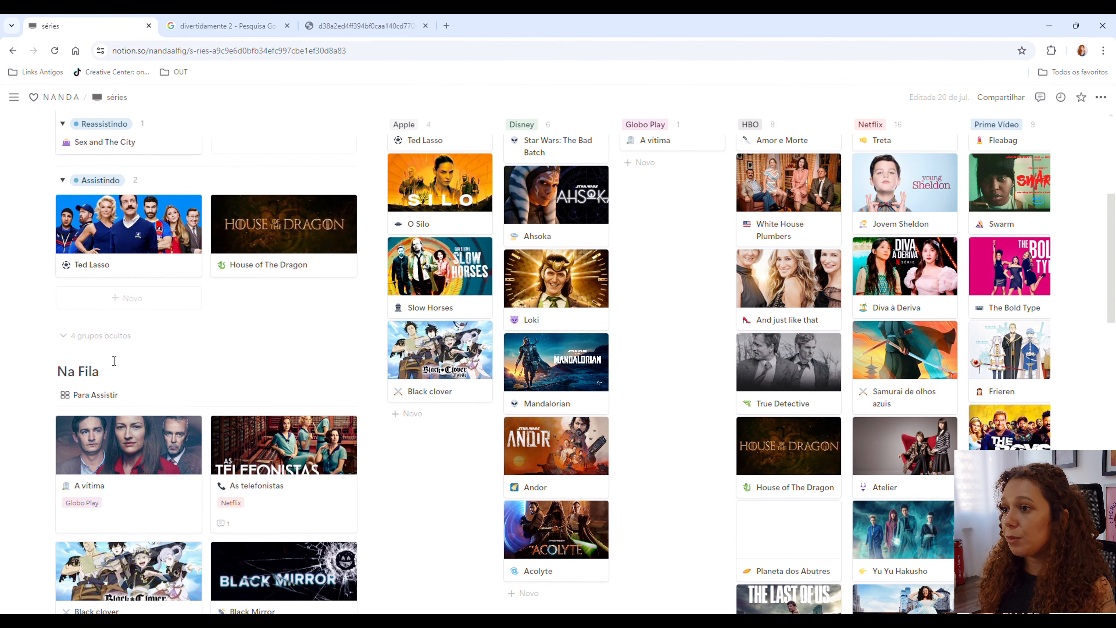
Step: Look over the séries page's views and examine the card preview options in the Assistindo gallery's layout settings
{"action": "scroll", "coordinate": [334, 440], "scroll_direction": "down", "scroll_amount": 5}
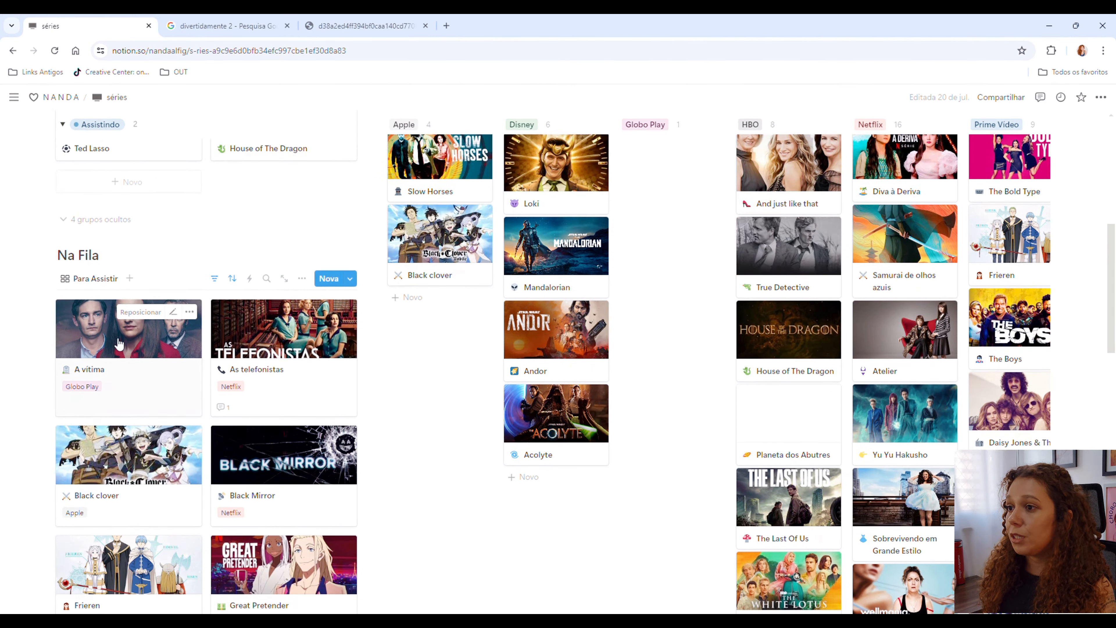
{"action": "scroll", "coordinate": [338, 452], "scroll_direction": "down", "scroll_amount": 8}
{"action": "scroll", "coordinate": [401, 497], "scroll_direction": "up", "scroll_amount": 15}
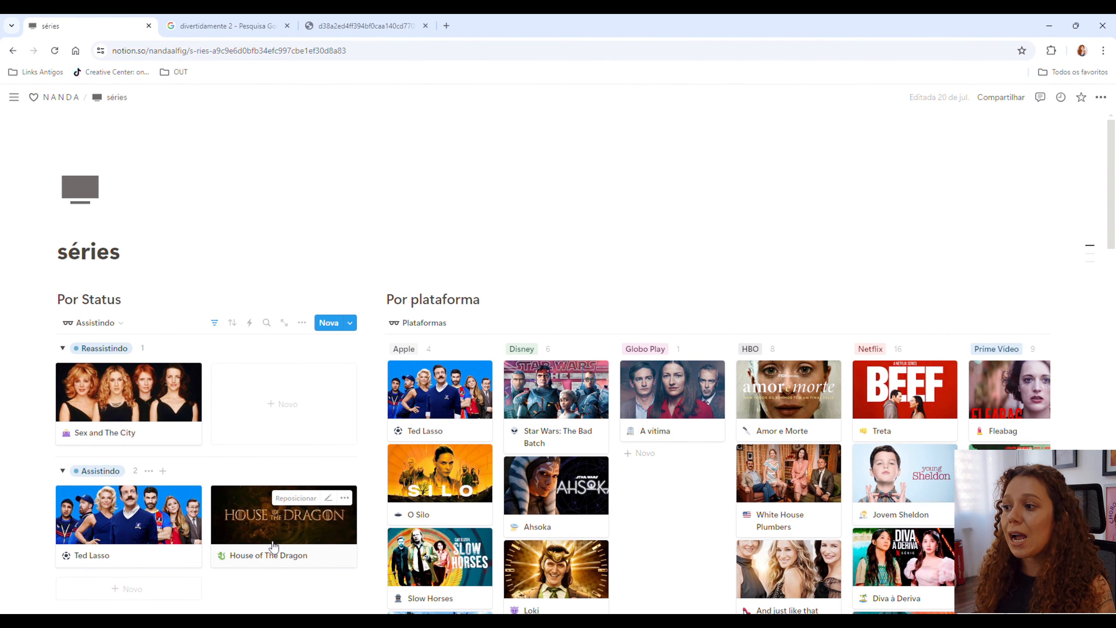
{"action": "left_click", "coordinate": [302, 323]}
{"action": "left_click", "coordinate": [395, 386]}
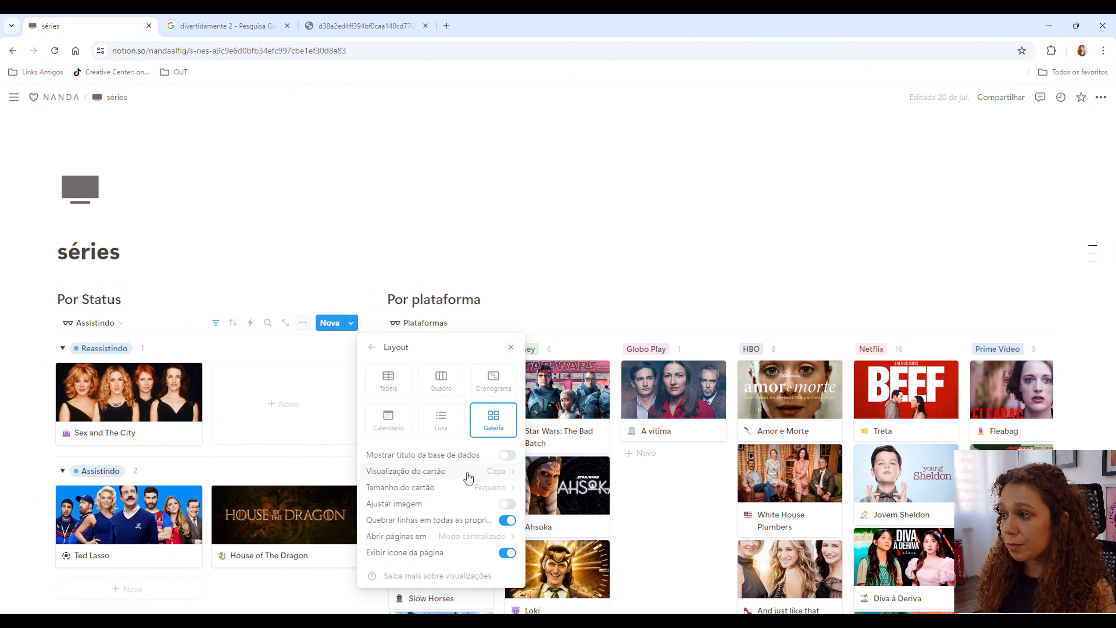
{"action": "left_click", "coordinate": [434, 472]}
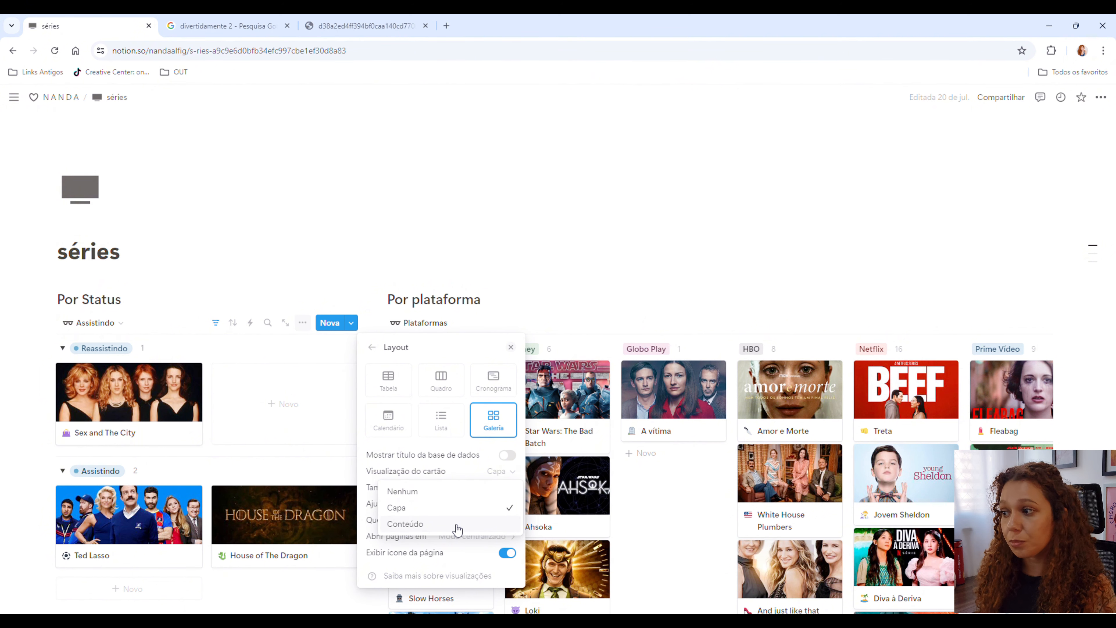
{"action": "left_click", "coordinate": [225, 414]}
{"action": "left_click", "coordinate": [225, 413]}
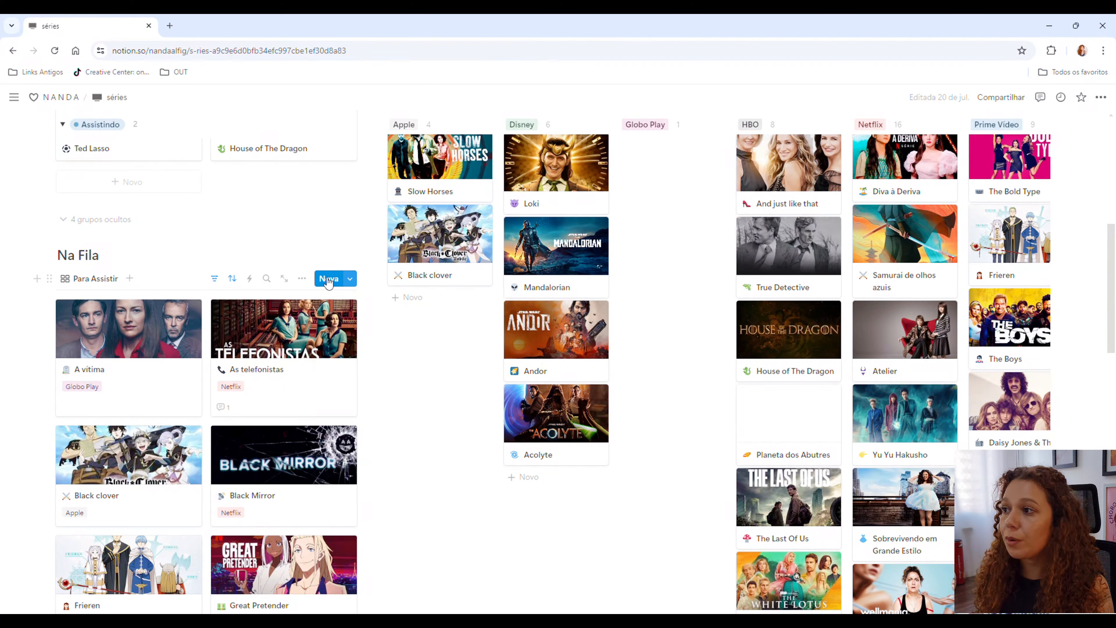
Step: Add a new series titled "Ruptura" to the Na Fila gallery and set its Onde to Apple
{"action": "left_click", "coordinate": [329, 283]}
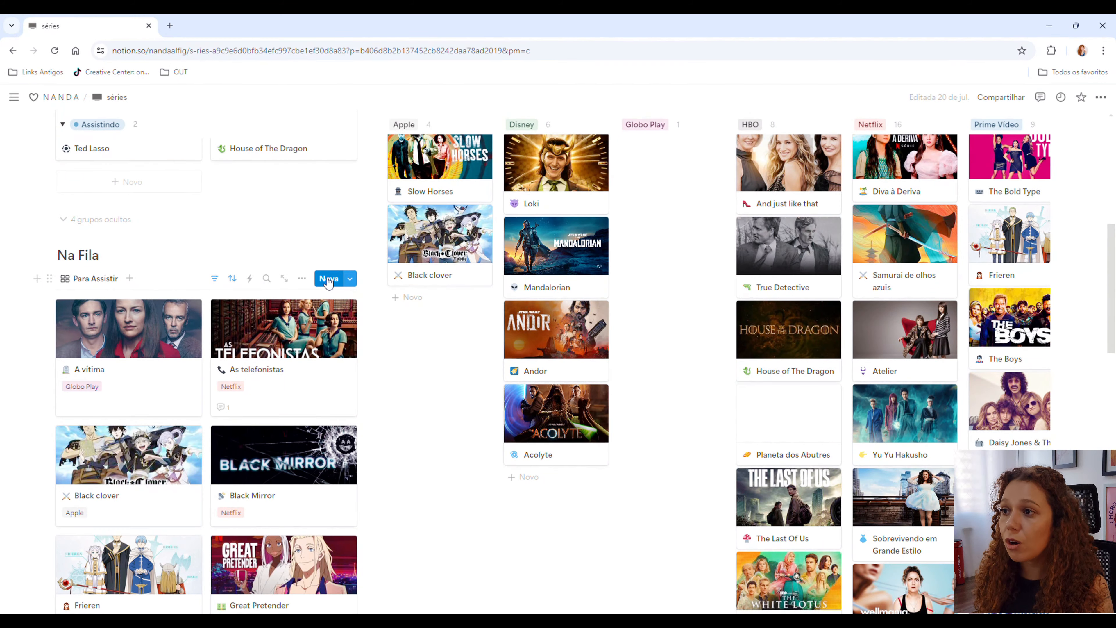
{"action": "triple_click", "coordinate": [397, 211]}
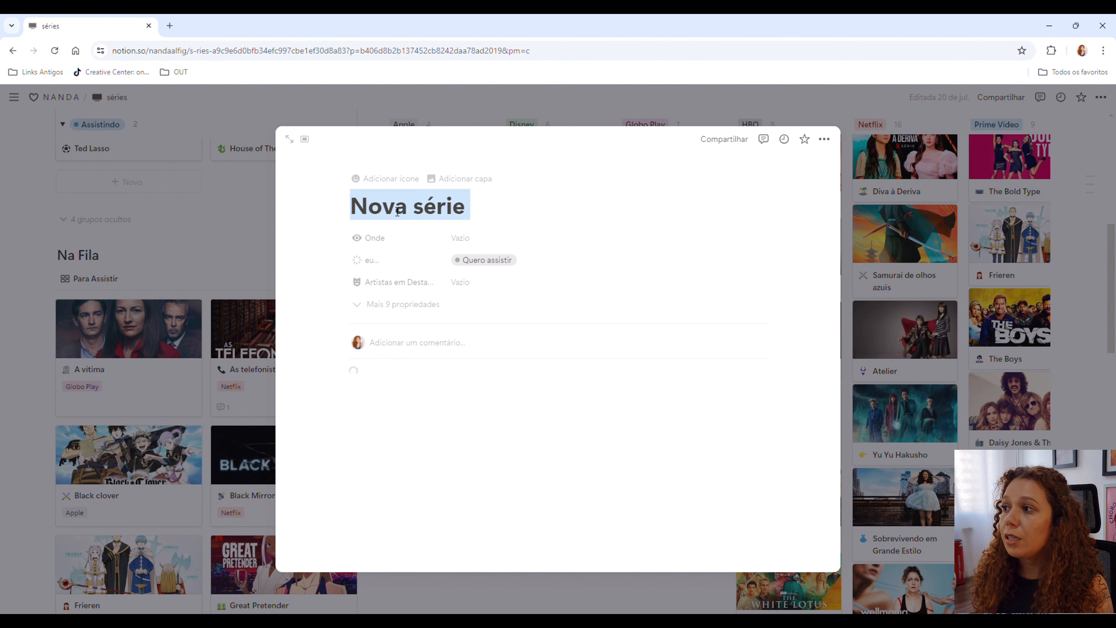
{"action": "type", "text": "Re"}
{"action": "key", "text": "BackSpace"}
{"action": "type", "text": "up"}
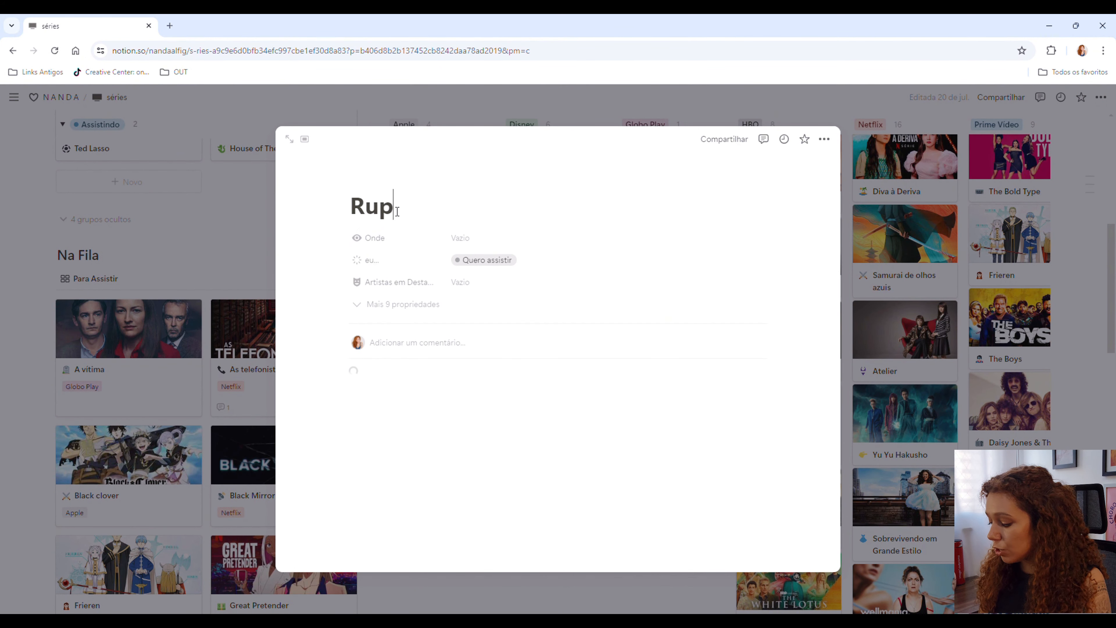
{"action": "type", "text": "tura"}
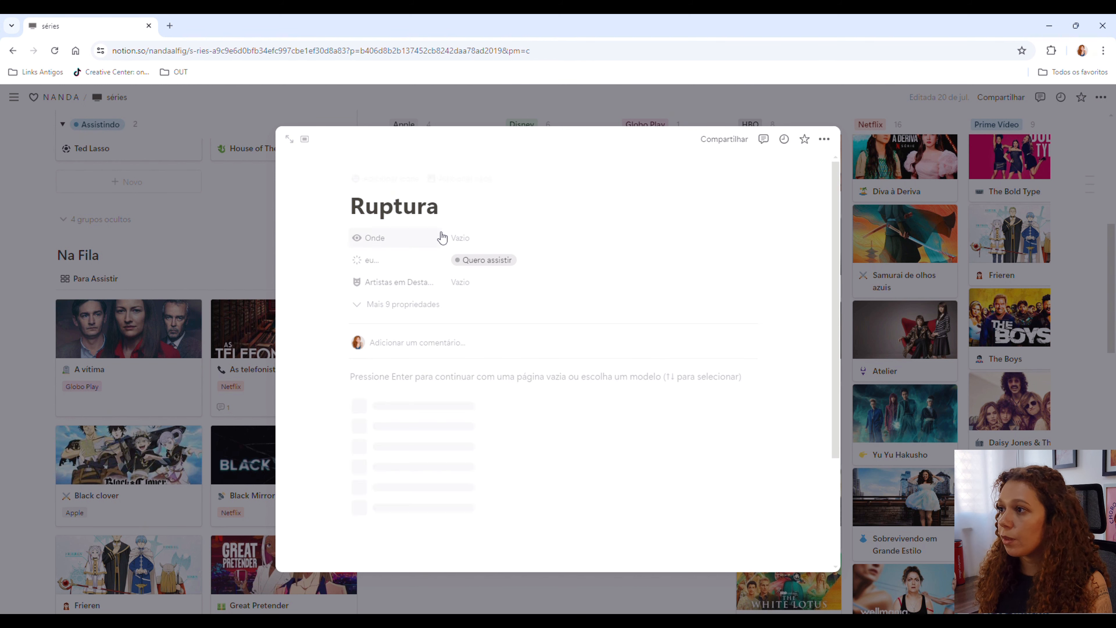
{"action": "left_click", "coordinate": [466, 243]}
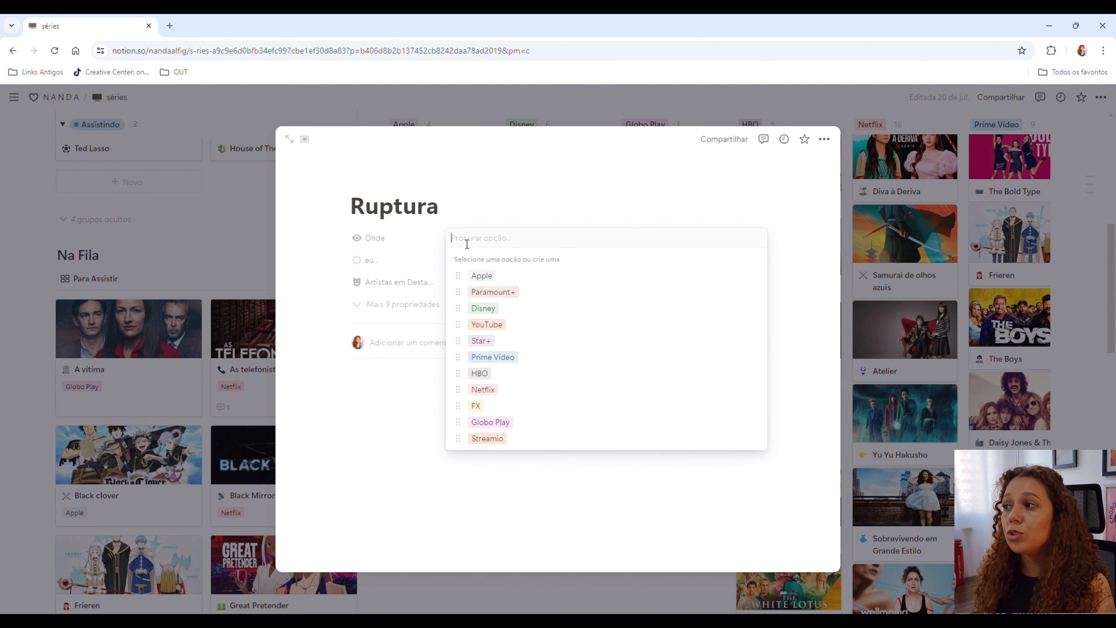
{"action": "left_click", "coordinate": [500, 276]}
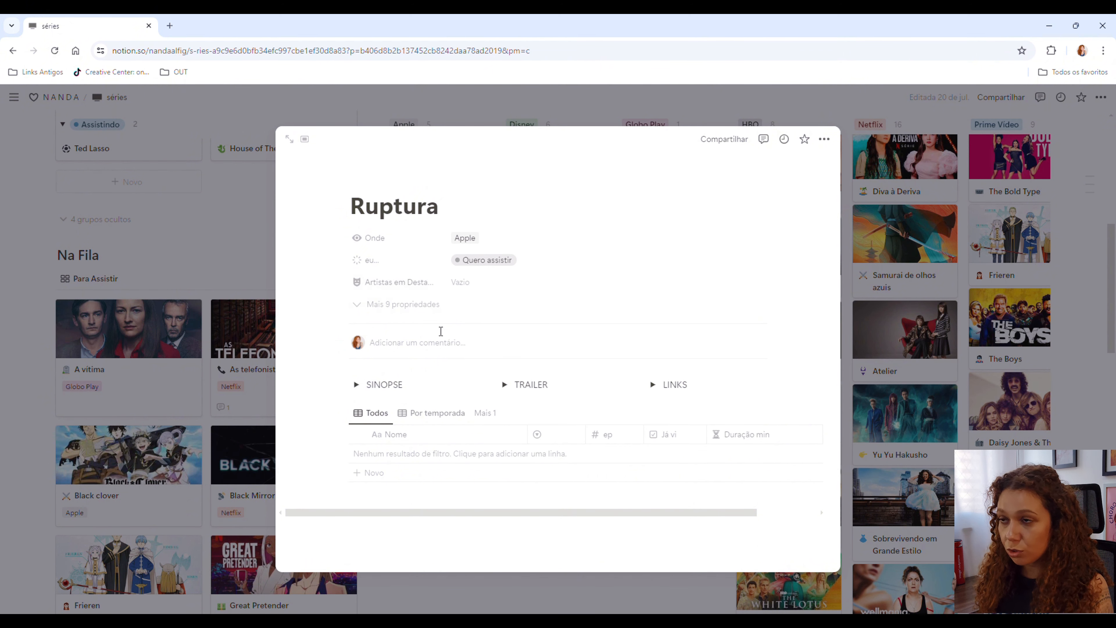
Step: Show the hidden properties of the Ruptura page and look through the Criado por options without choosing one
{"action": "left_click", "coordinate": [411, 304]}
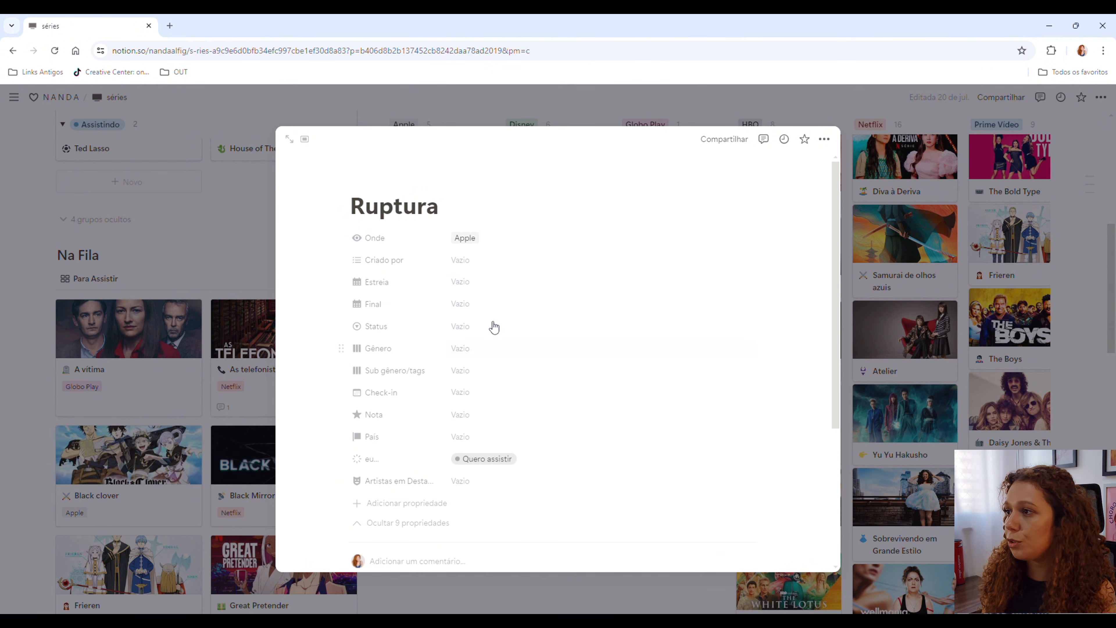
{"action": "left_click", "coordinate": [511, 262]}
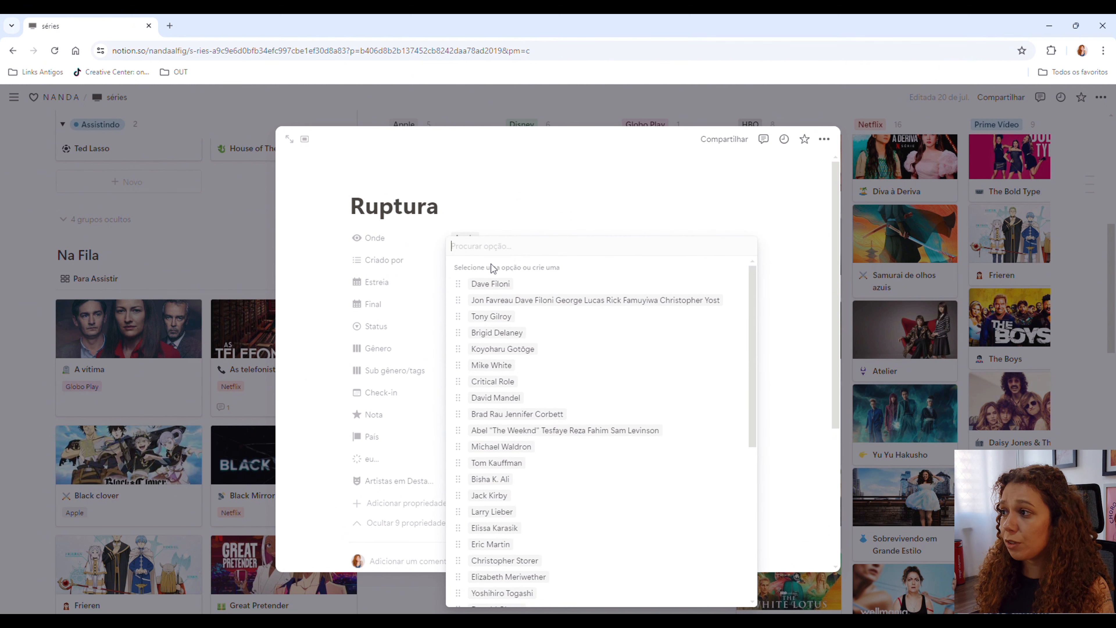
{"action": "left_click", "coordinate": [567, 222]}
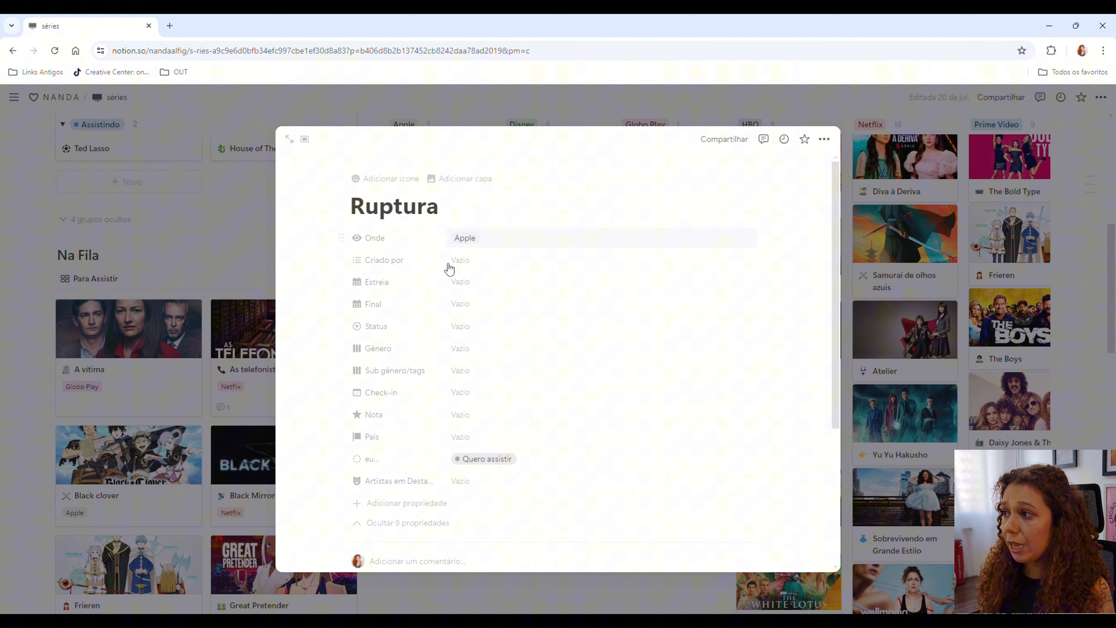
Step: Set the Ruptura page's Estreia to 2022 and its Final to 2024
{"action": "left_click", "coordinate": [476, 286]}
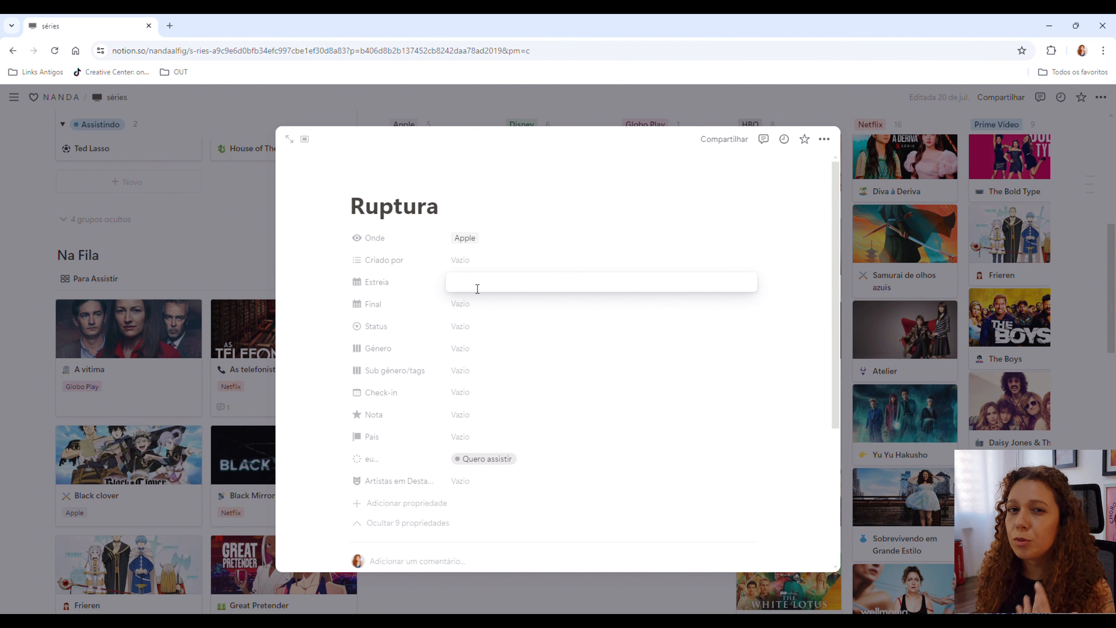
{"action": "type", "text": "20"}
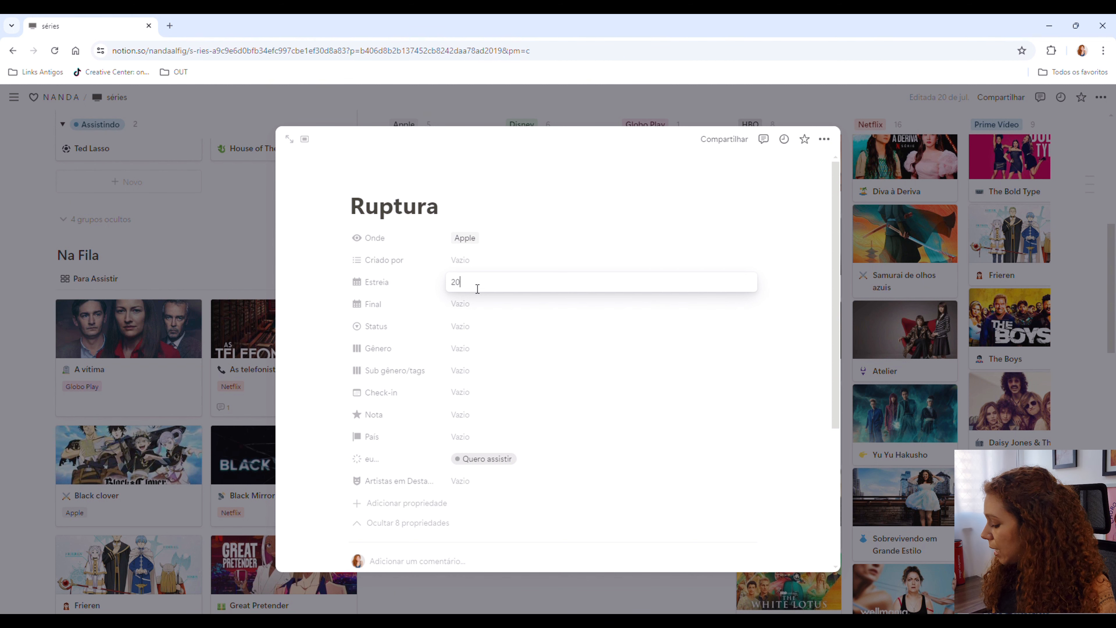
{"action": "type", "text": "22"}
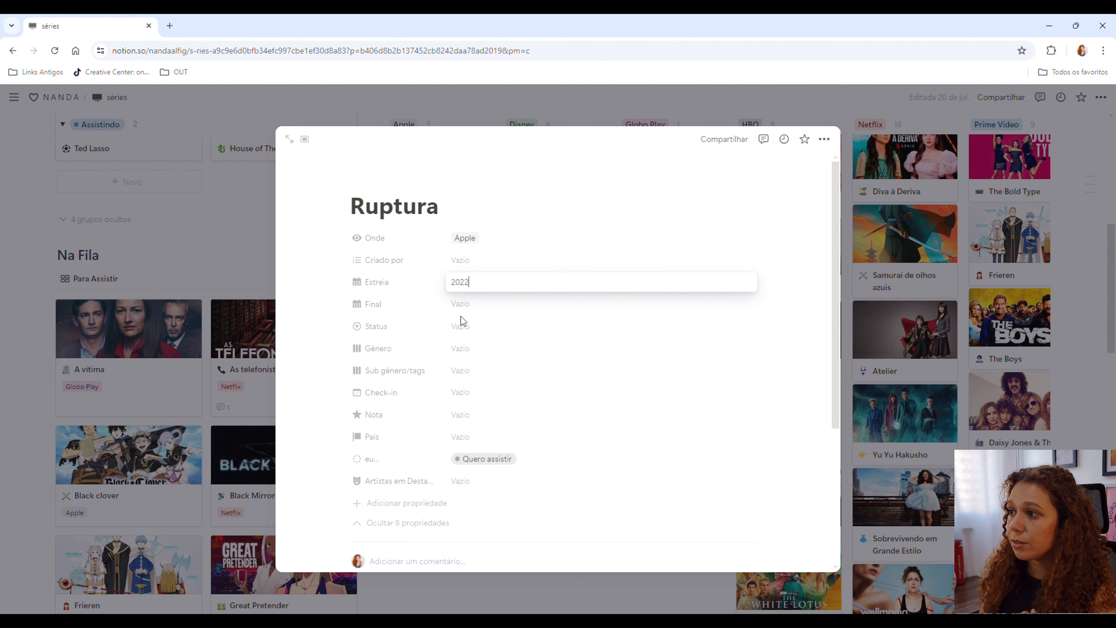
{"action": "left_click", "coordinate": [461, 317]}
{"action": "left_click", "coordinate": [468, 308]}
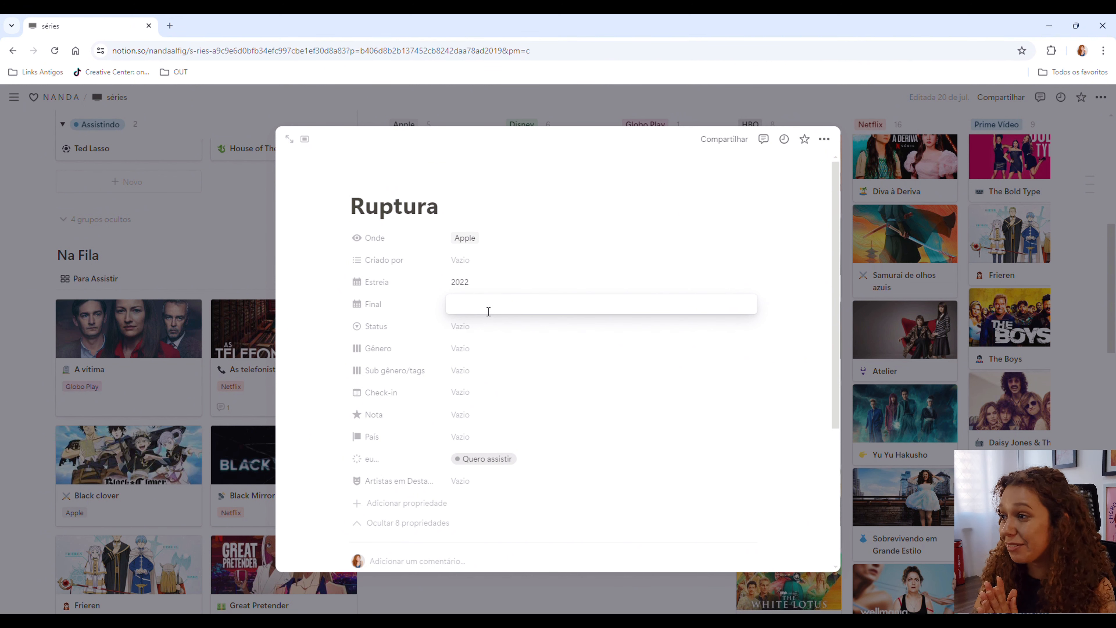
{"action": "type", "text": "2024"}
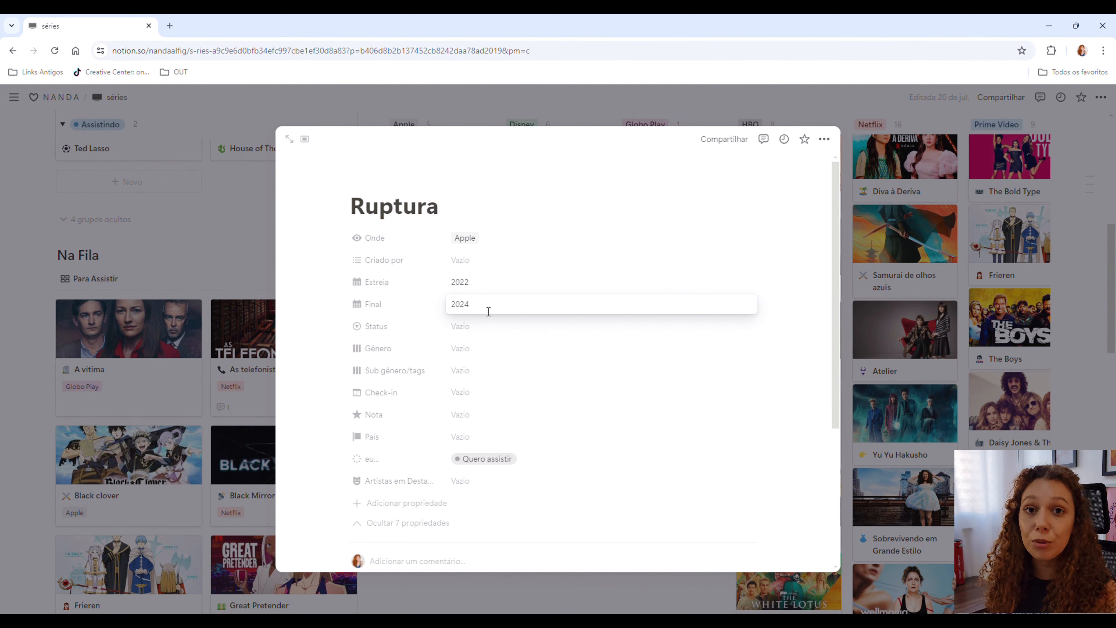
{"action": "key", "text": "Return"}
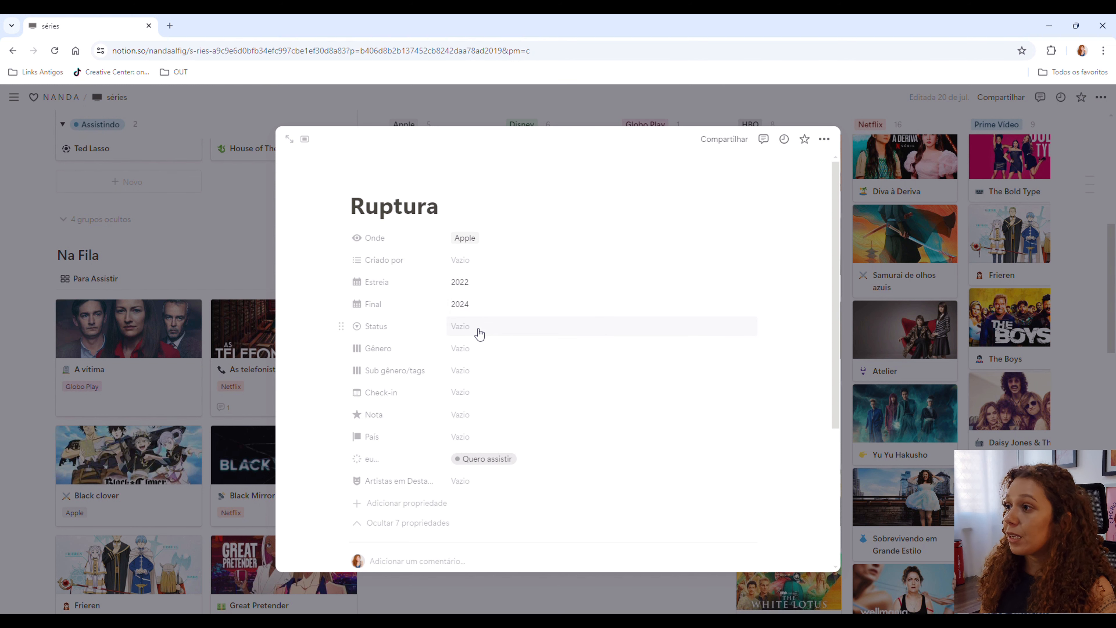
Step: Set the series' Status to Aguardando temporada and its Gênero to Suspense, Ficção Científica and Drama
{"action": "left_click", "coordinate": [476, 336]}
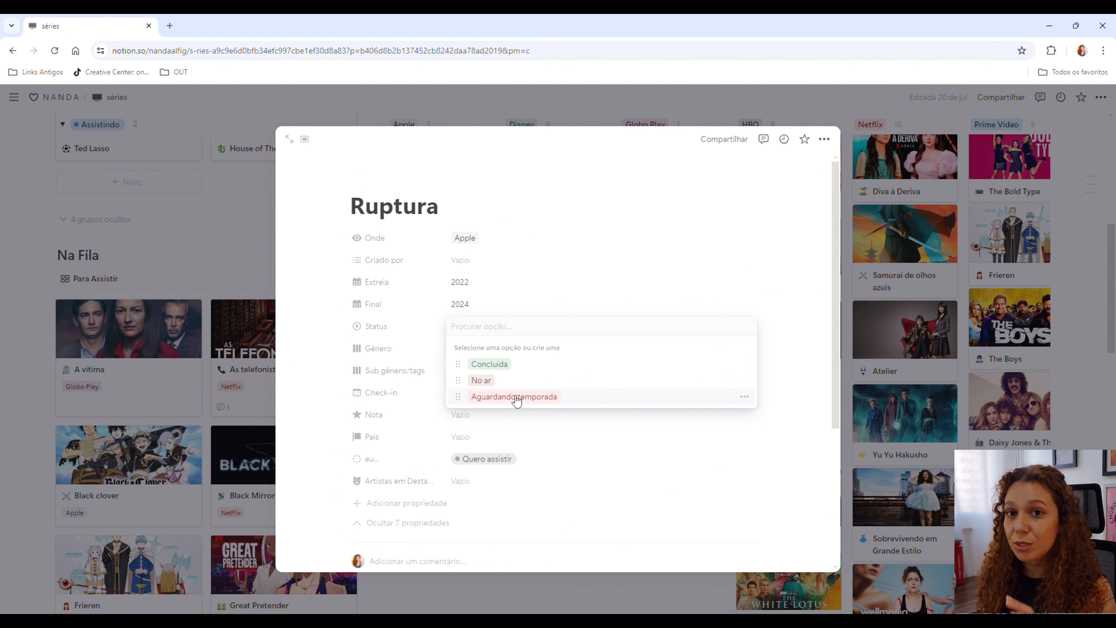
{"action": "left_click", "coordinate": [532, 398]}
{"action": "left_click", "coordinate": [461, 351]}
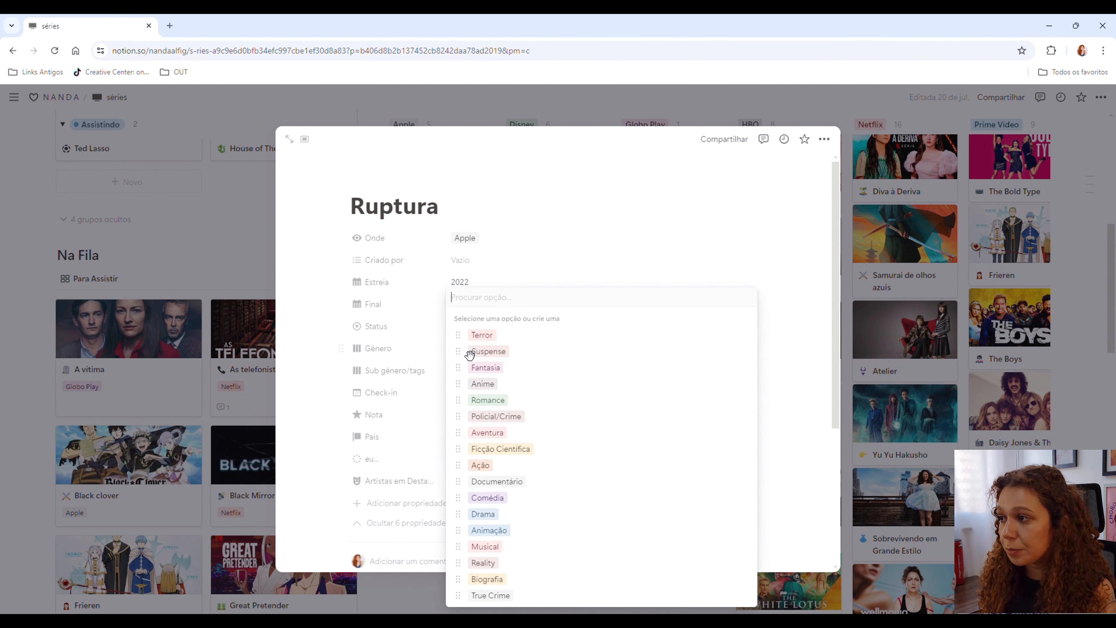
{"action": "left_click", "coordinate": [512, 356]}
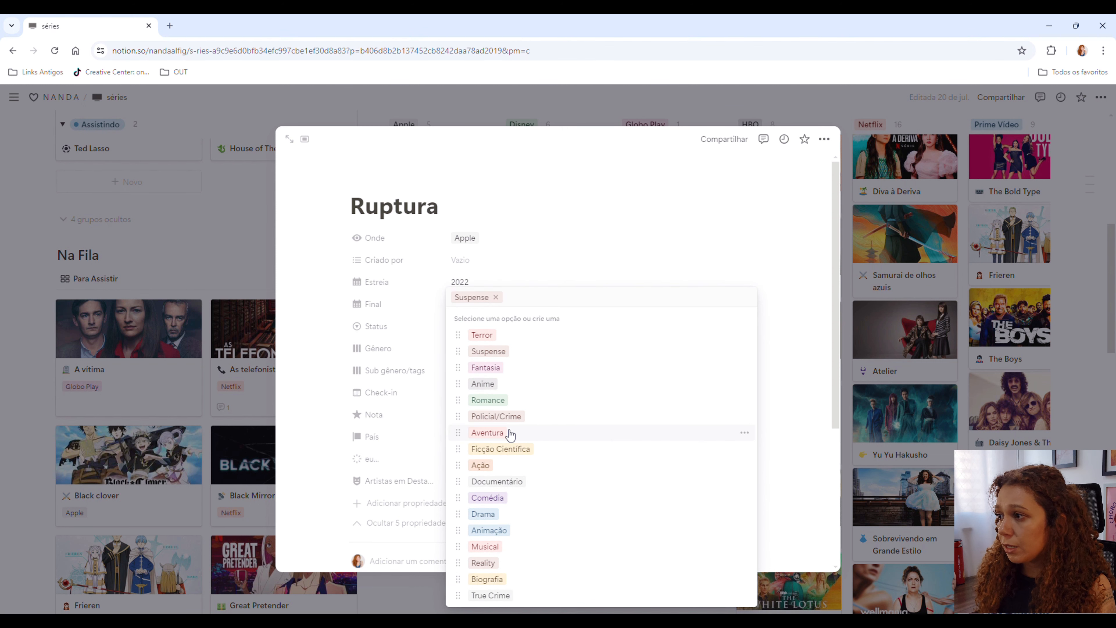
{"action": "left_click", "coordinate": [519, 453]}
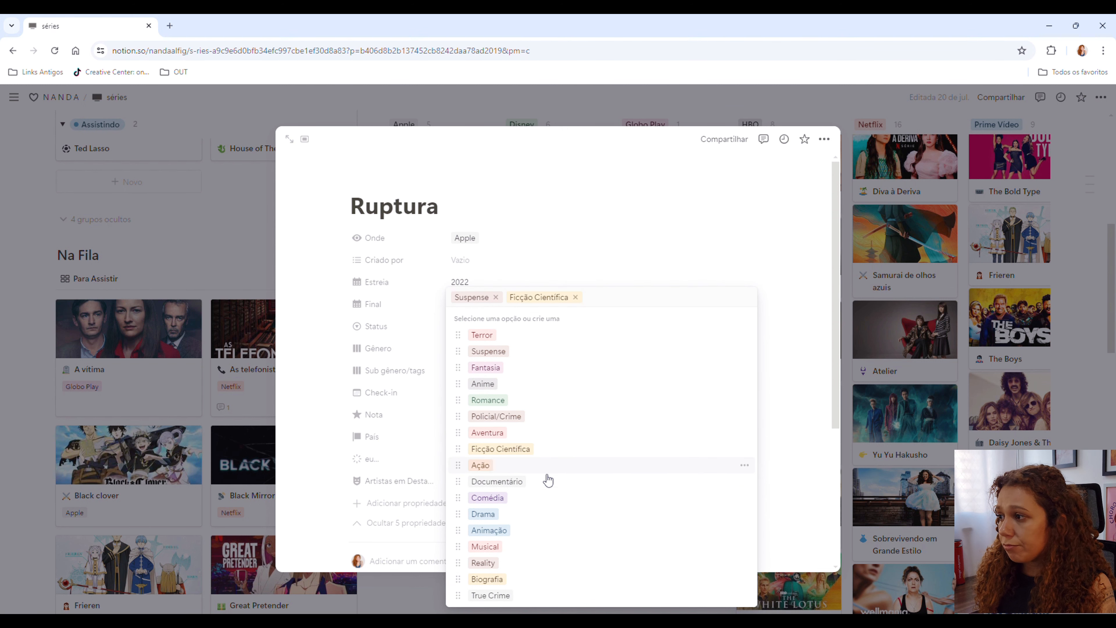
{"action": "left_click", "coordinate": [515, 471]}
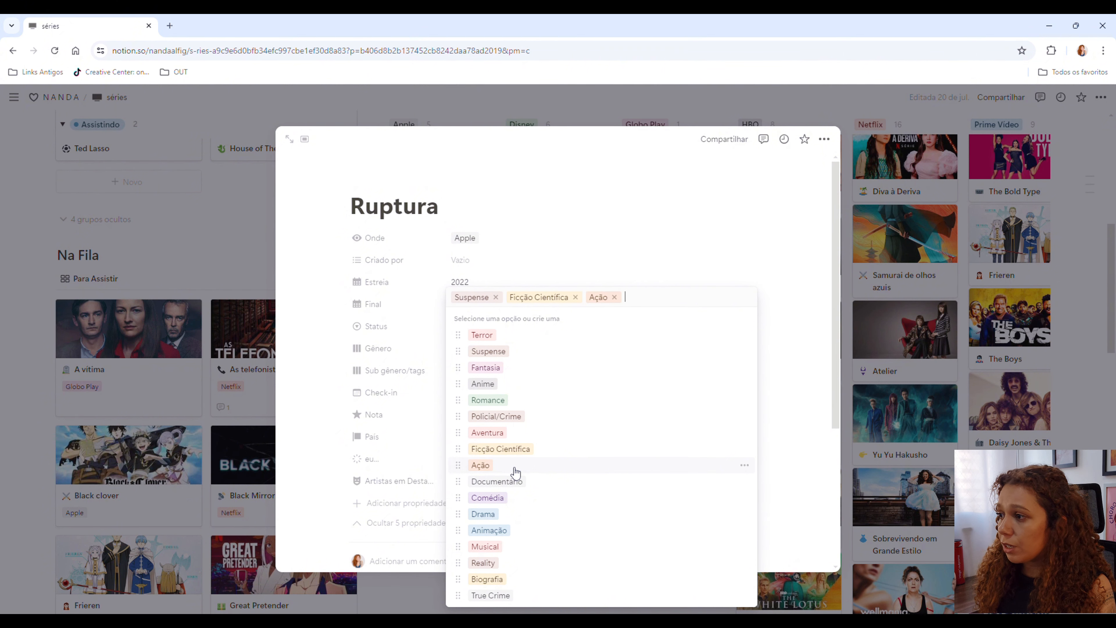
{"action": "left_click", "coordinate": [614, 297]}
{"action": "left_click", "coordinate": [522, 515]}
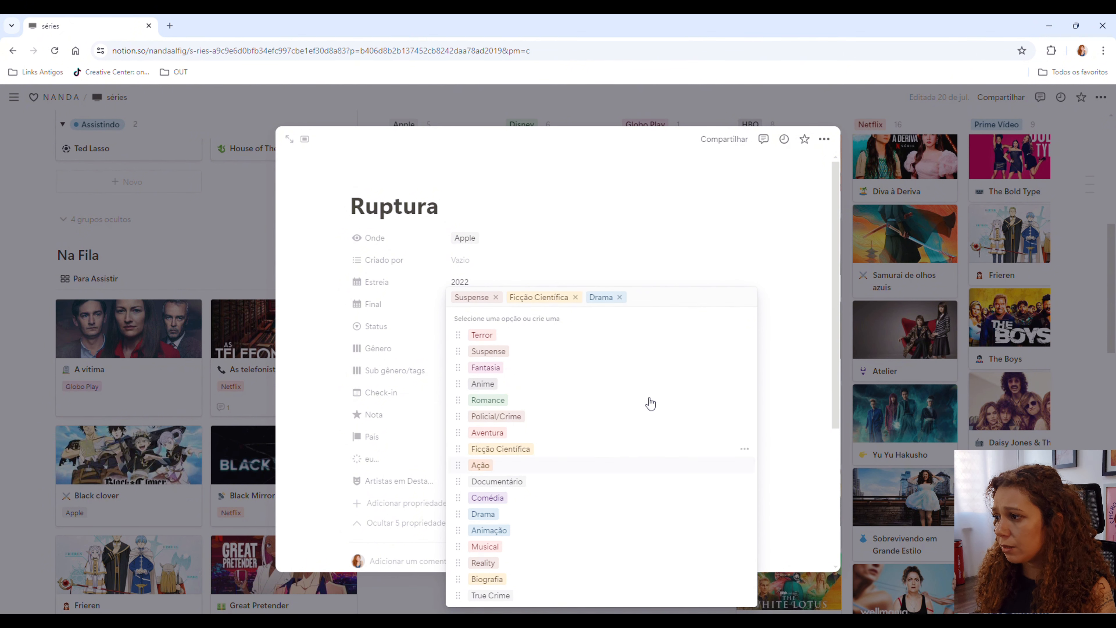
{"action": "left_click", "coordinate": [619, 259]}
Step: Set the series' Check-in date to 23/07/2024 and its Nota to five stars
{"action": "left_click", "coordinate": [478, 391]}
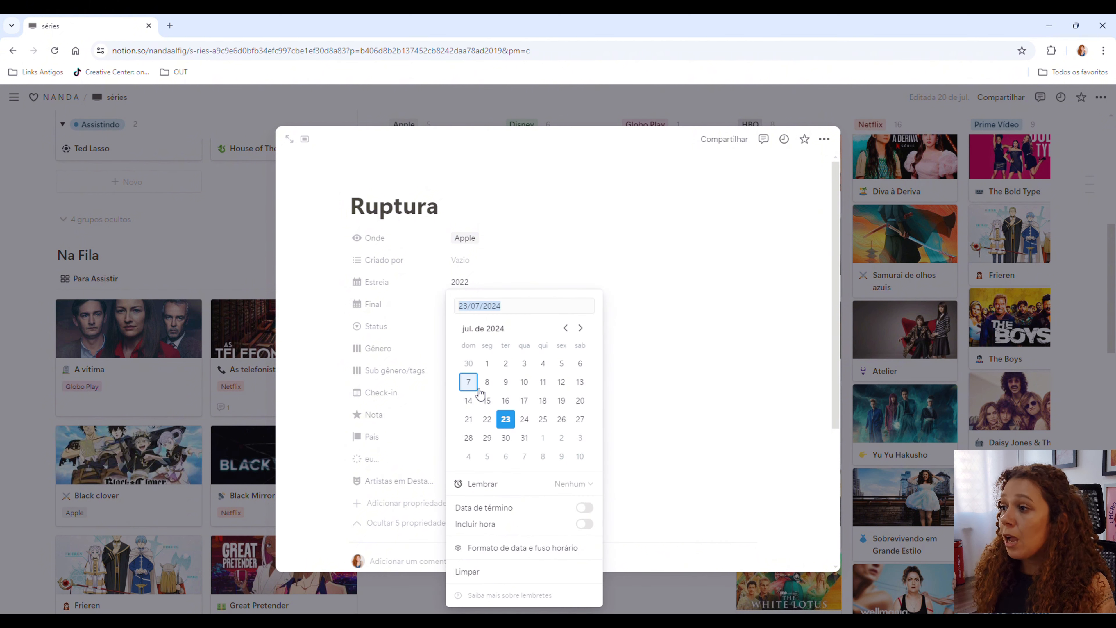
{"action": "left_click", "coordinate": [389, 395]}
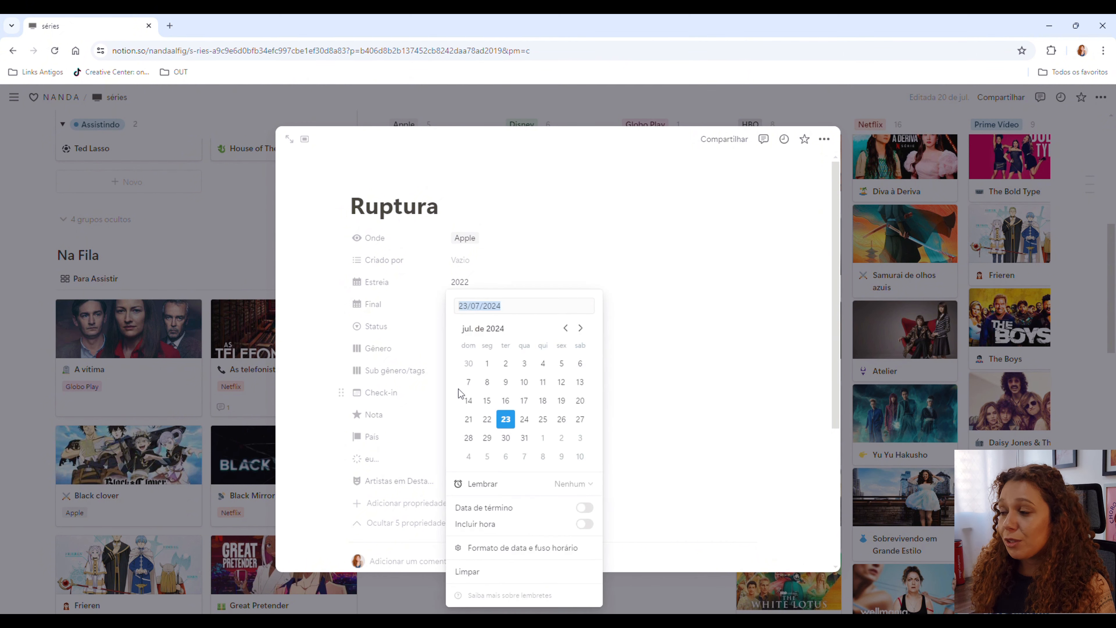
{"action": "left_click", "coordinate": [460, 391]}
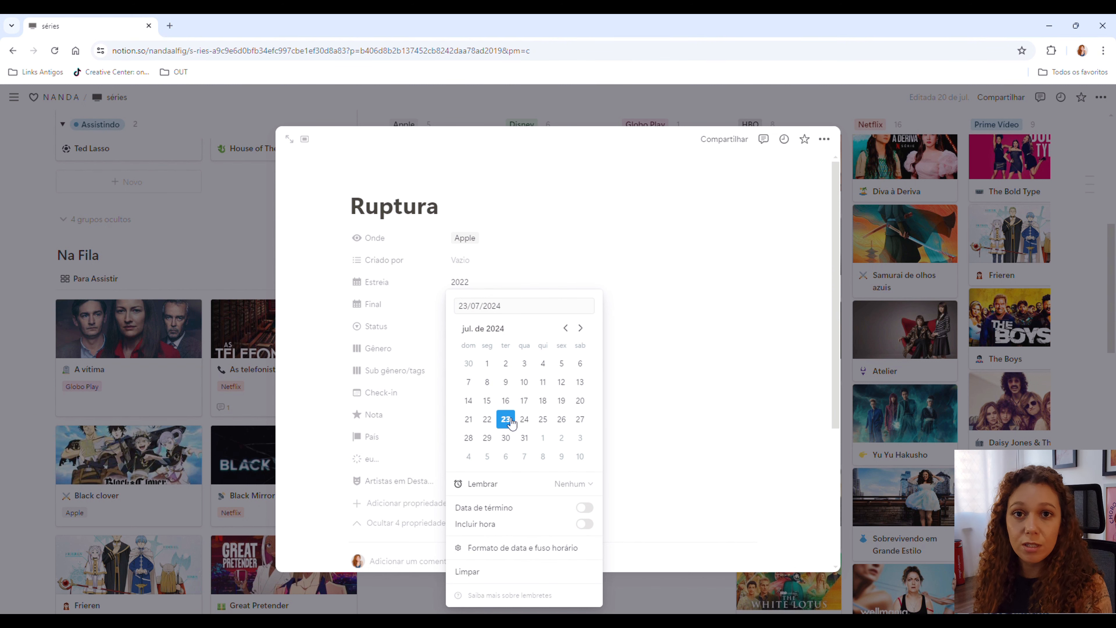
{"action": "left_click", "coordinate": [649, 401]}
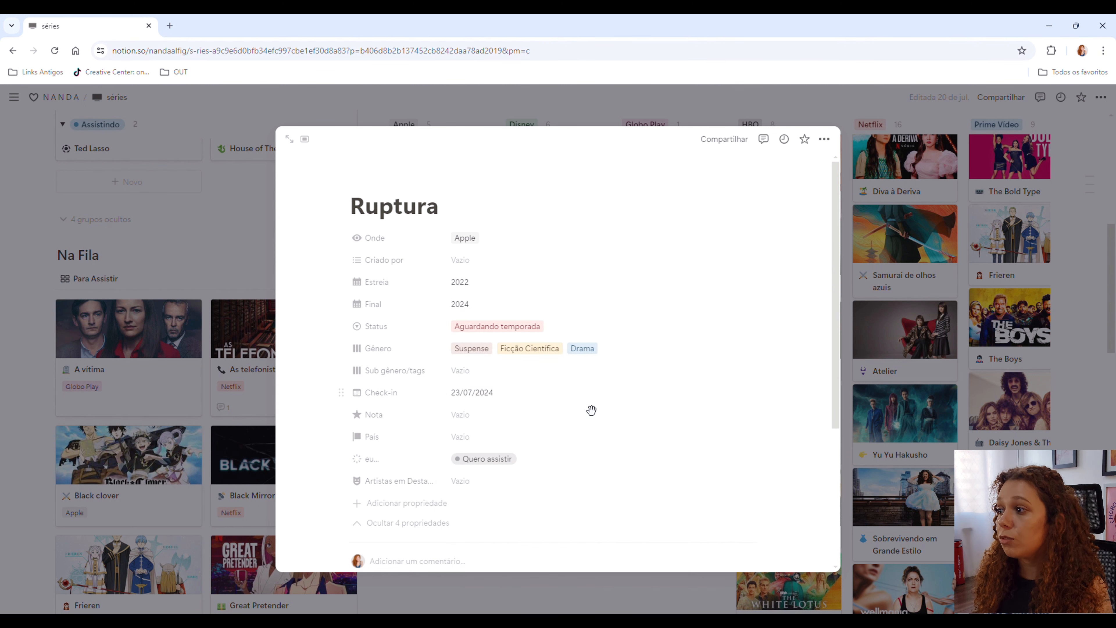
{"action": "left_click", "coordinate": [466, 416]}
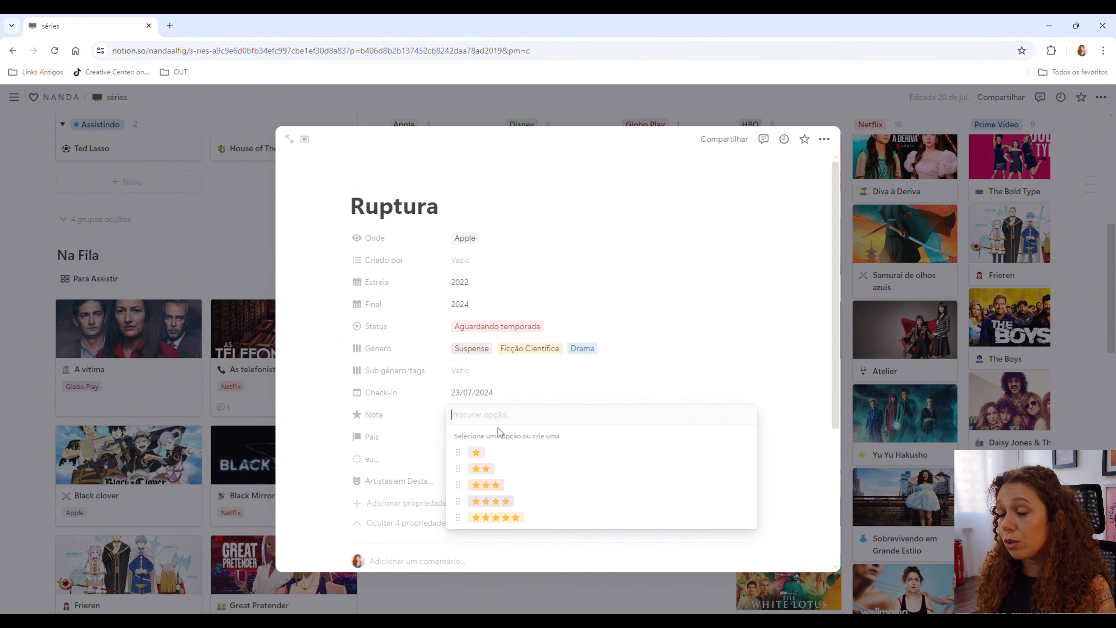
{"action": "left_click", "coordinate": [506, 517]}
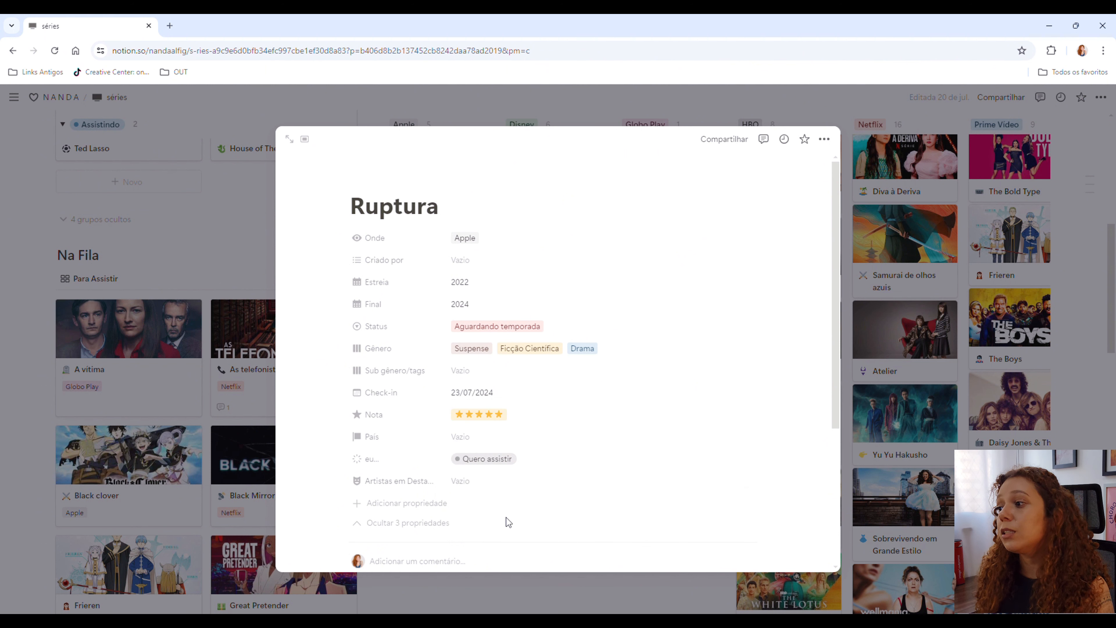
Step: Set the series' País to EUA and its "eu..." watching status to Assistindo
{"action": "scroll", "coordinate": [457, 435], "scroll_direction": "down", "scroll_amount": 1}
{"action": "left_click", "coordinate": [483, 383]}
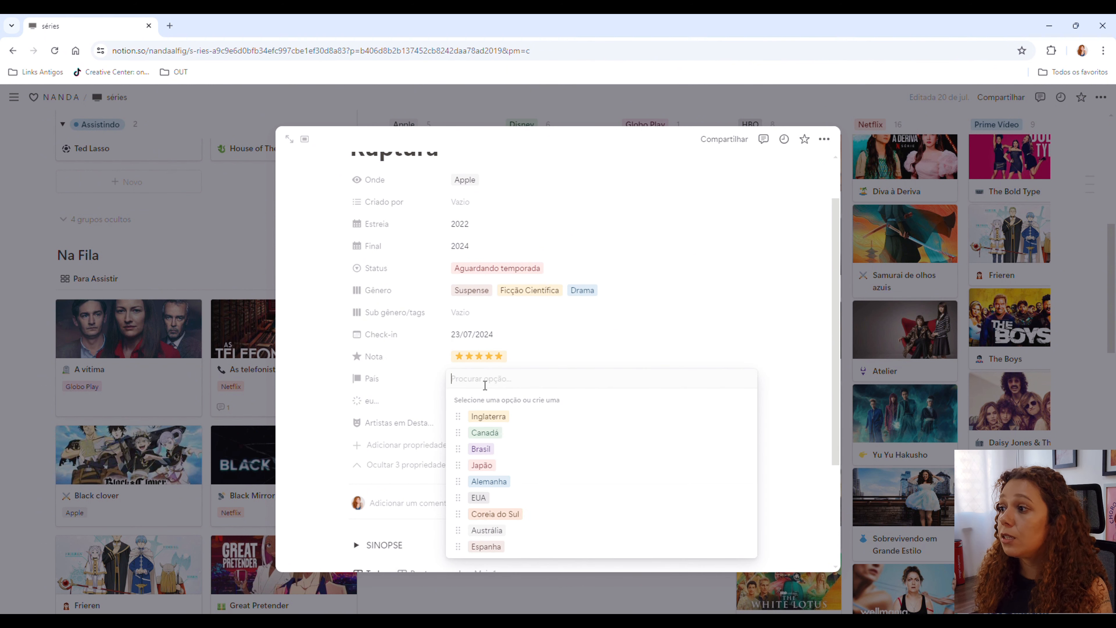
{"action": "left_click", "coordinate": [492, 500]}
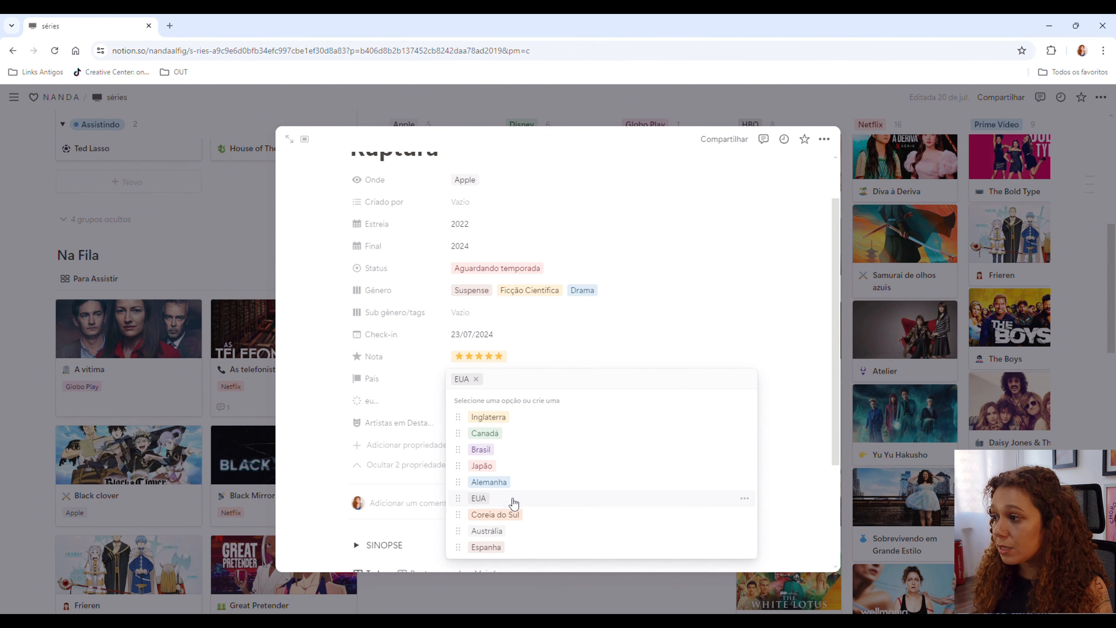
{"action": "left_click", "coordinate": [547, 337]}
{"action": "left_click", "coordinate": [483, 401]}
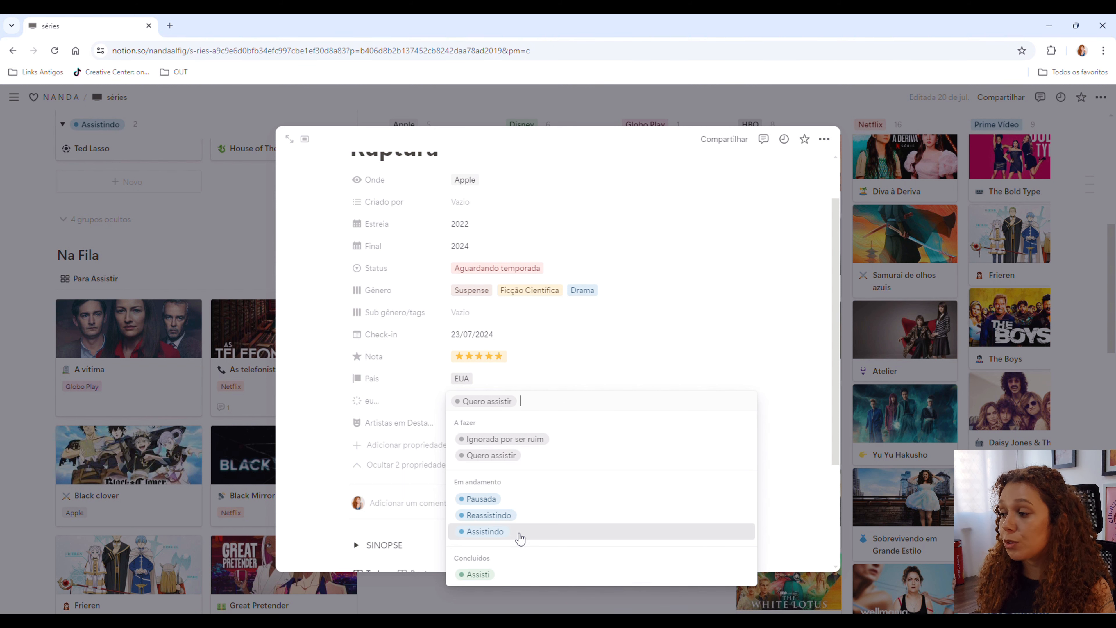
{"action": "left_click", "coordinate": [520, 538]}
Step: Check the Artistas em Destaque options and look inside the SINOPSE, TRAILER and LINKS toggles of the Ruptura page
{"action": "scroll", "coordinate": [598, 407], "scroll_direction": "down", "scroll_amount": 3}
{"action": "left_click", "coordinate": [498, 308]}
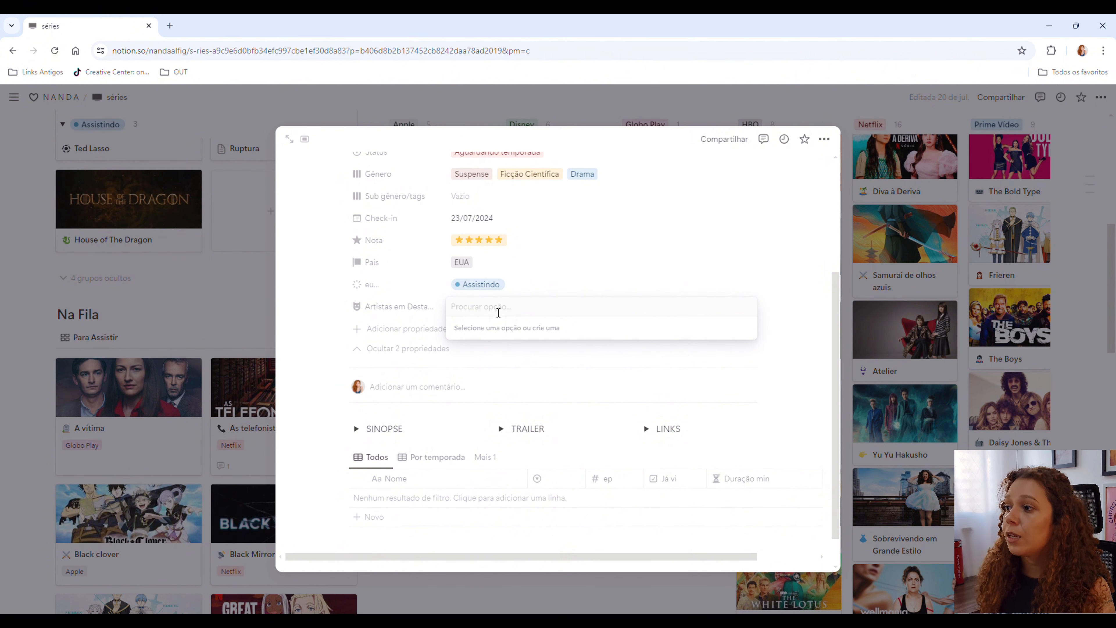
{"action": "left_click", "coordinate": [546, 379]}
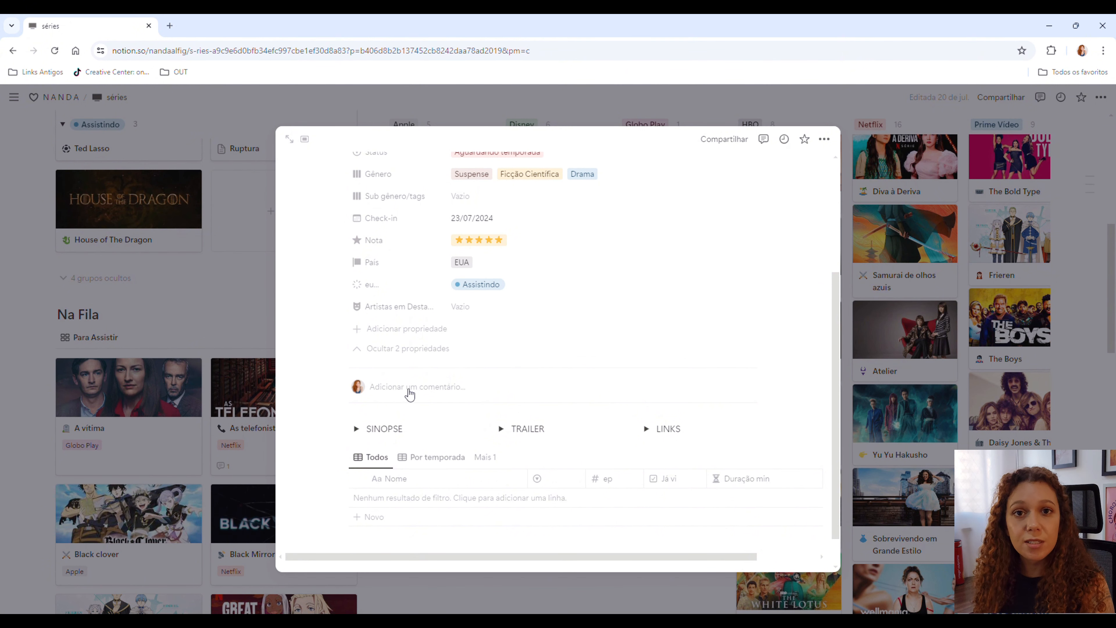
{"action": "scroll", "coordinate": [383, 376], "scroll_direction": "down", "scroll_amount": 1}
{"action": "left_click", "coordinate": [357, 393]}
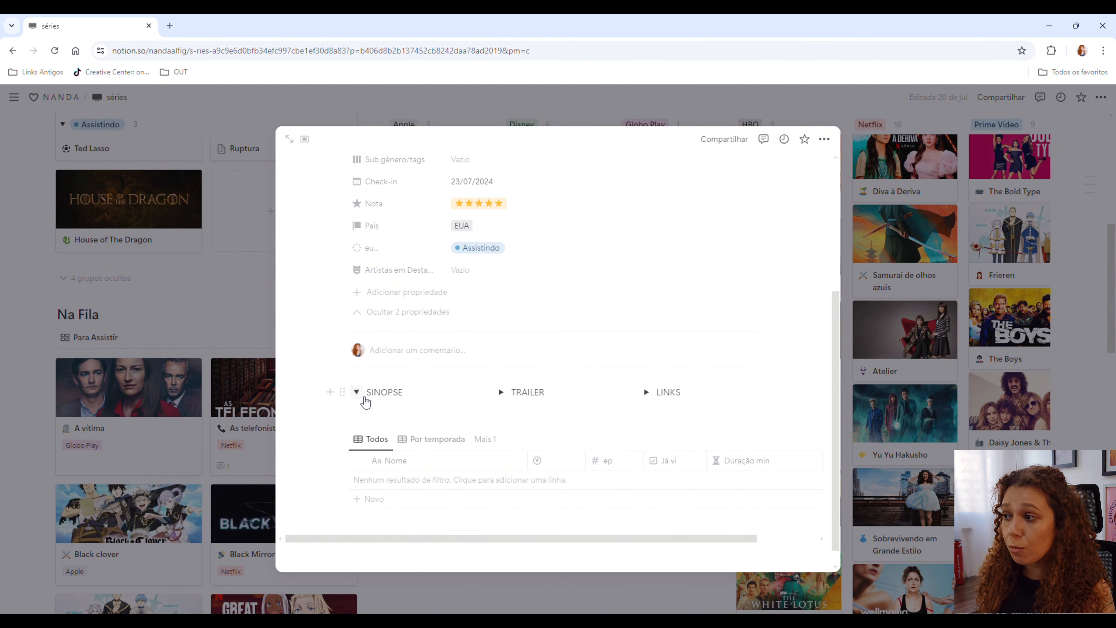
{"action": "left_click", "coordinate": [366, 395]}
{"action": "left_click", "coordinate": [502, 393]}
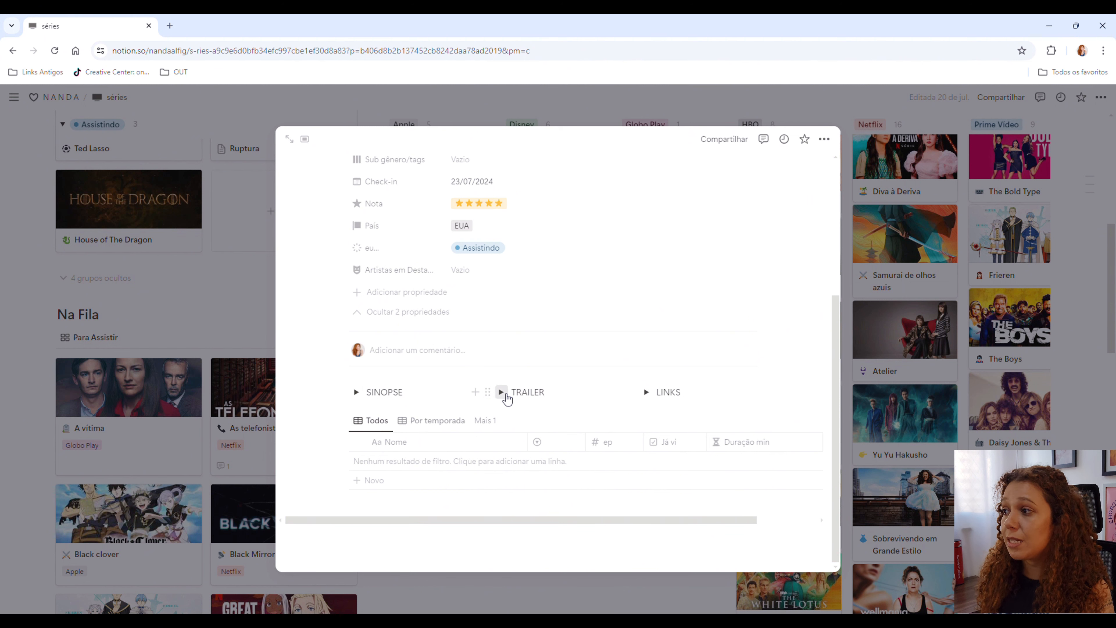
{"action": "left_click", "coordinate": [501, 392]}
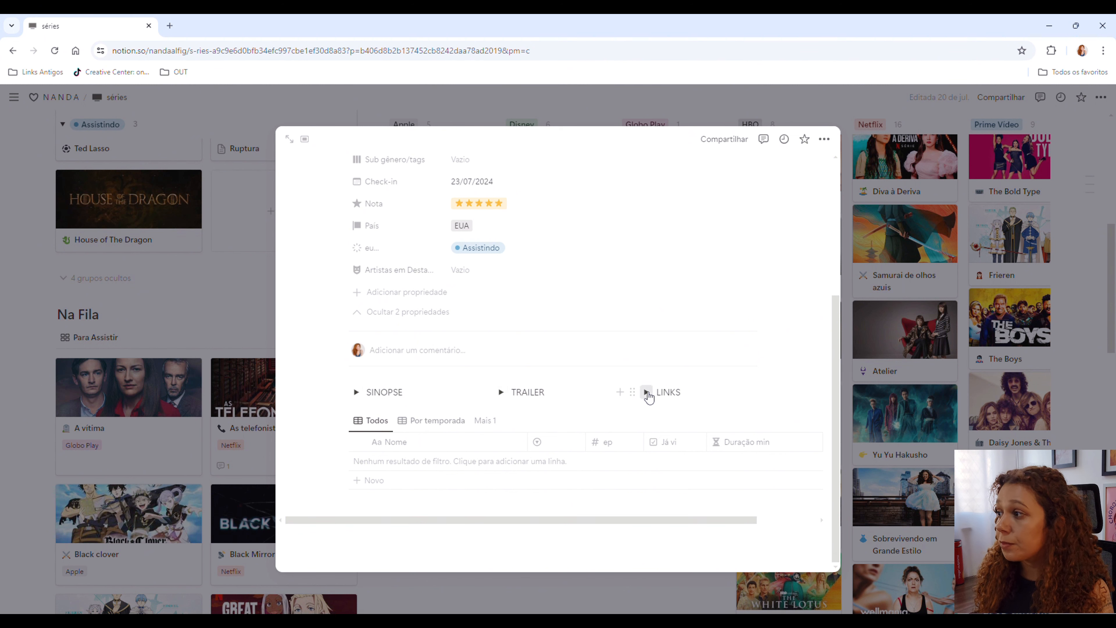
{"action": "left_click", "coordinate": [647, 392]}
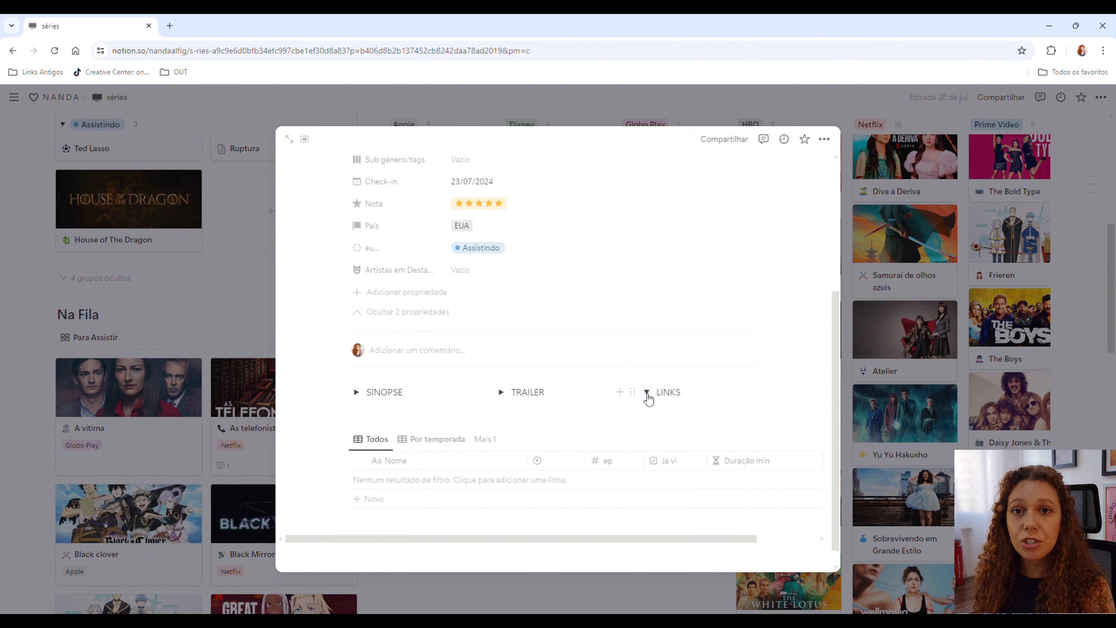
Step: Add a row named Episódio 1 to the Ruptura page's episode table, with season 1 and ep 1
{"action": "scroll", "coordinate": [483, 431], "scroll_direction": "down", "scroll_amount": 1}
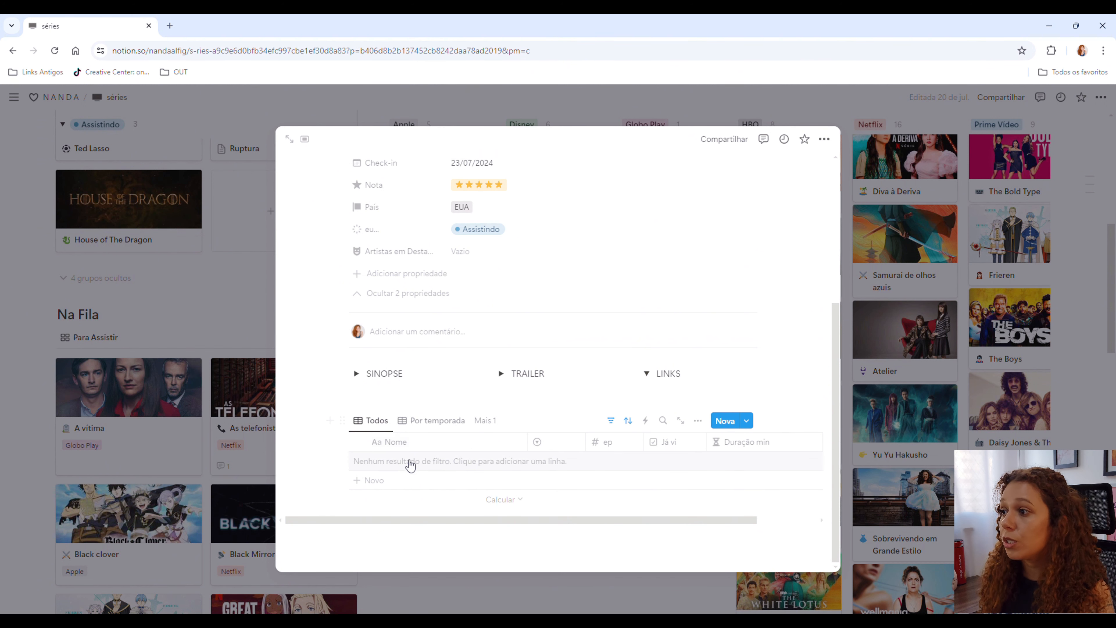
{"action": "left_click", "coordinate": [402, 464]}
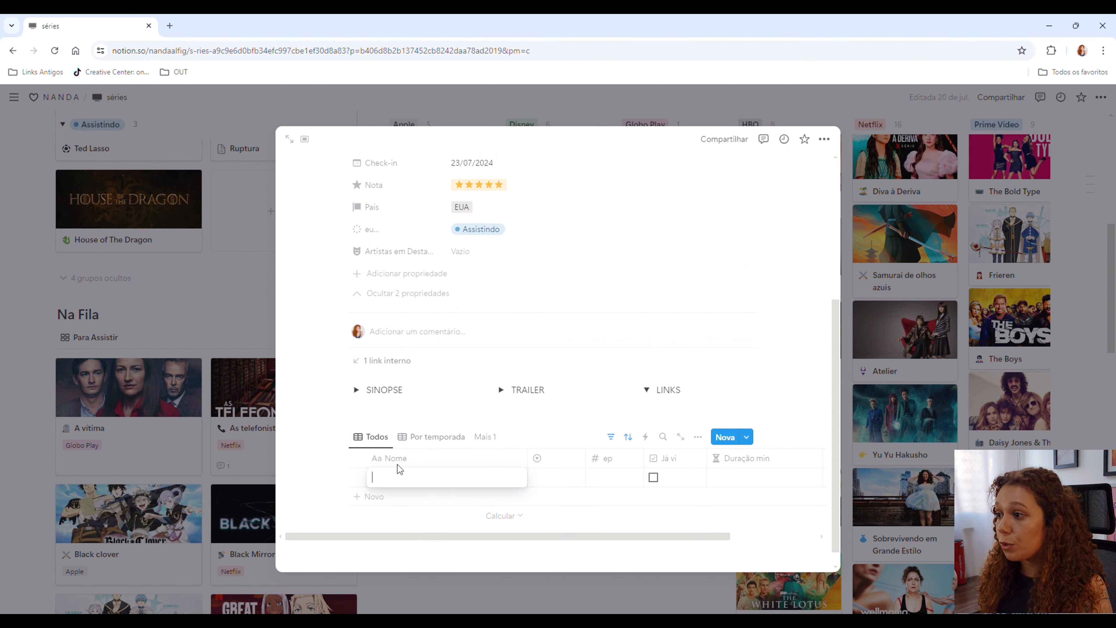
{"action": "type", "text": "Episódio 1"}
{"action": "left_click", "coordinate": [563, 479]}
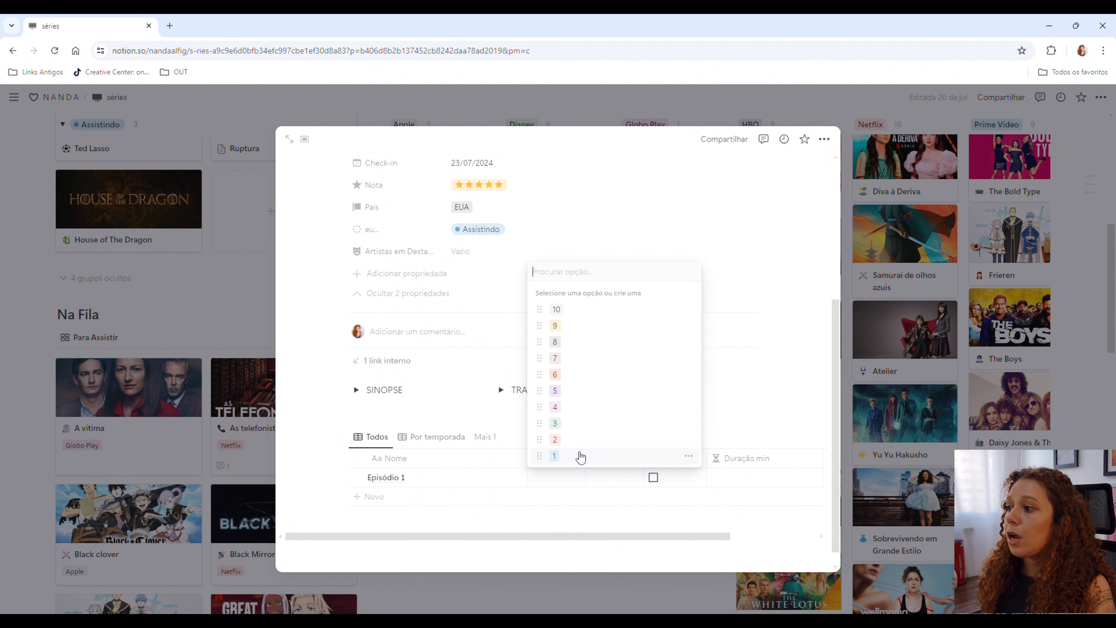
{"action": "left_click", "coordinate": [584, 456]}
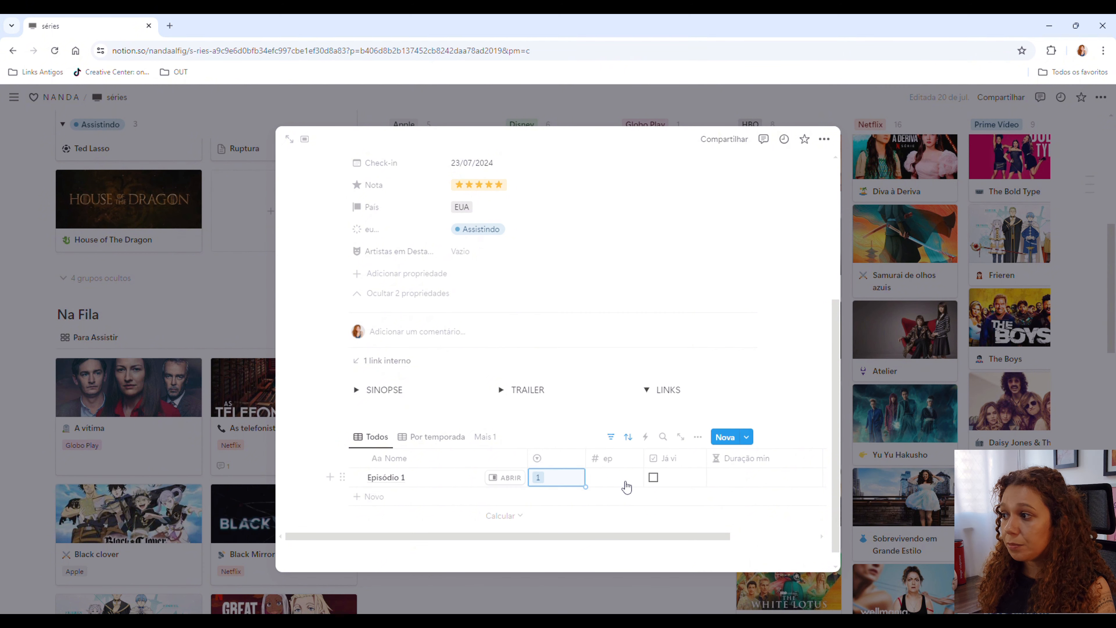
{"action": "left_click", "coordinate": [624, 479]}
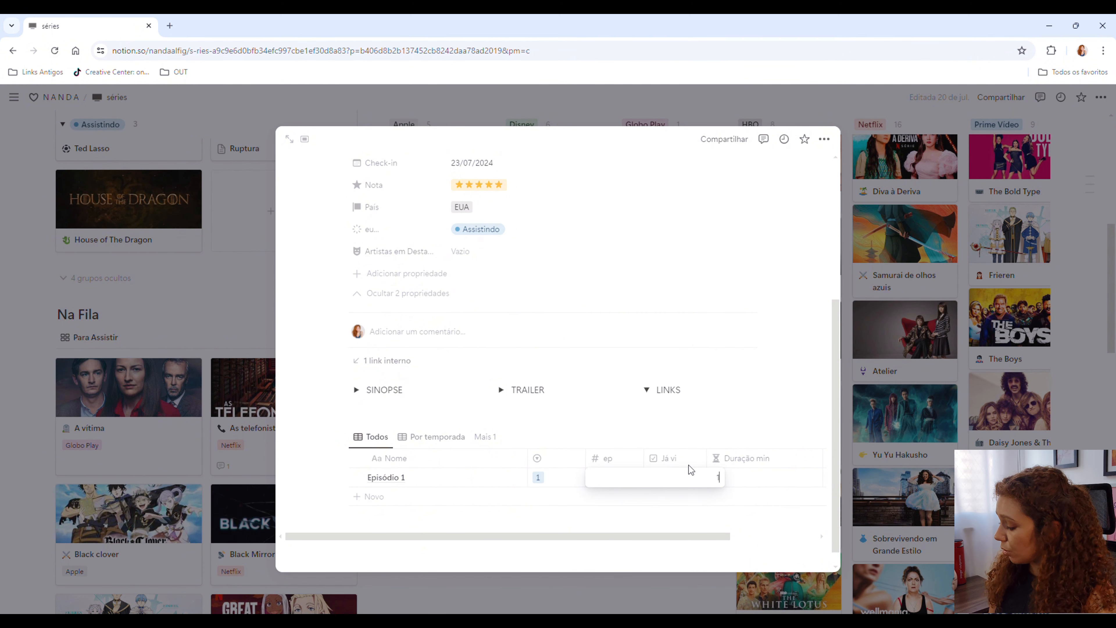
{"action": "type", "text": "1"}
{"action": "key", "text": "Return"}
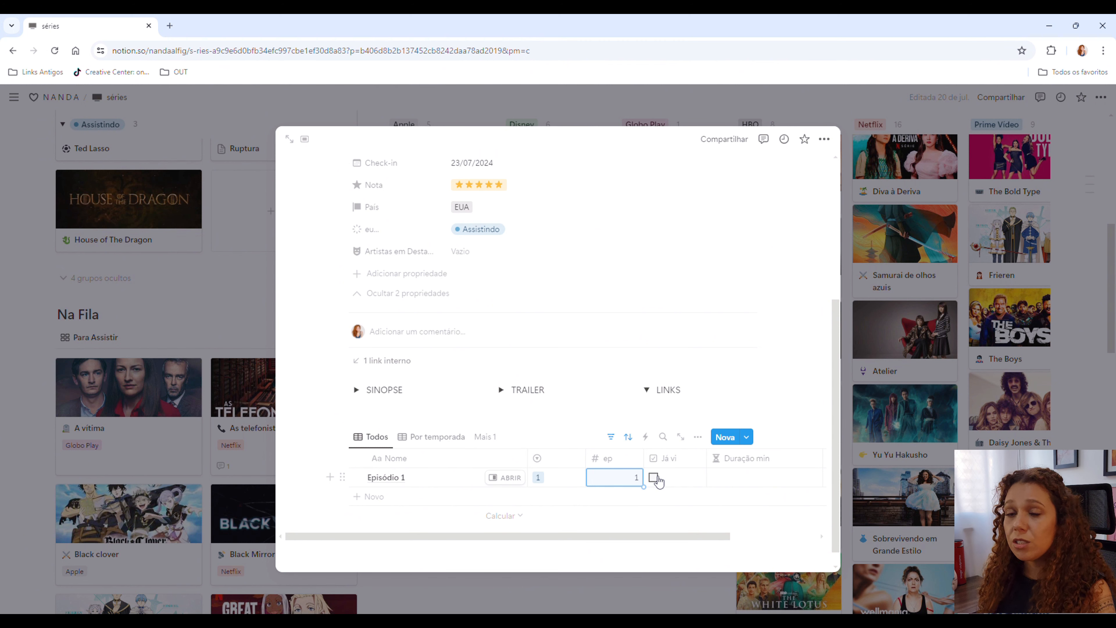
Step: Open the Episódio 1 page, apply the Episódio template to it and look over the template's sections
{"action": "left_click", "coordinate": [511, 478]}
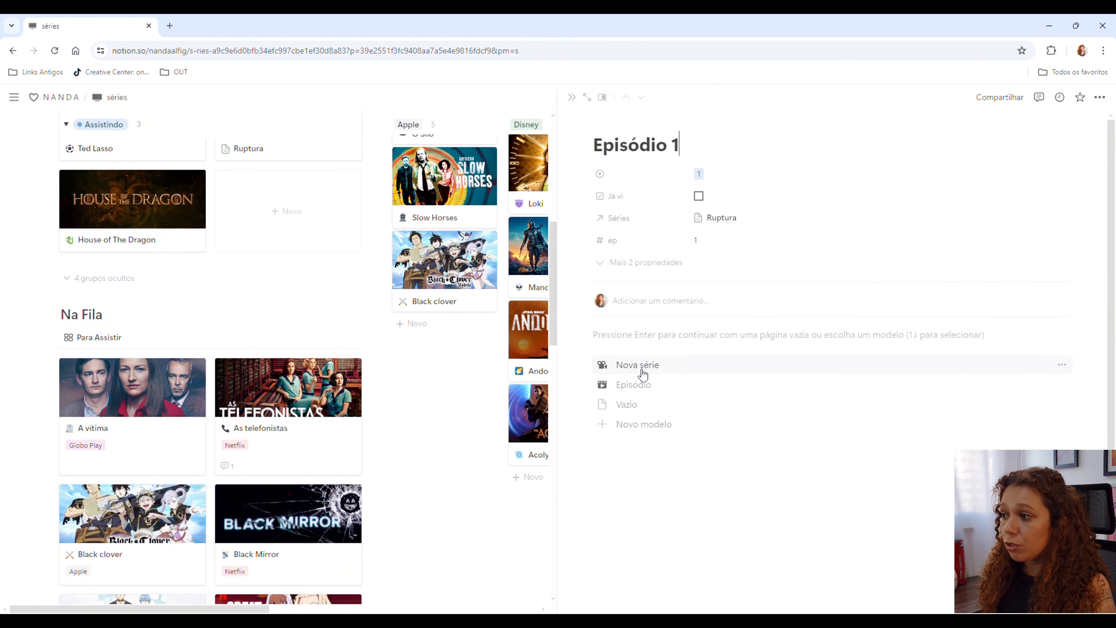
{"action": "left_click", "coordinate": [639, 385]}
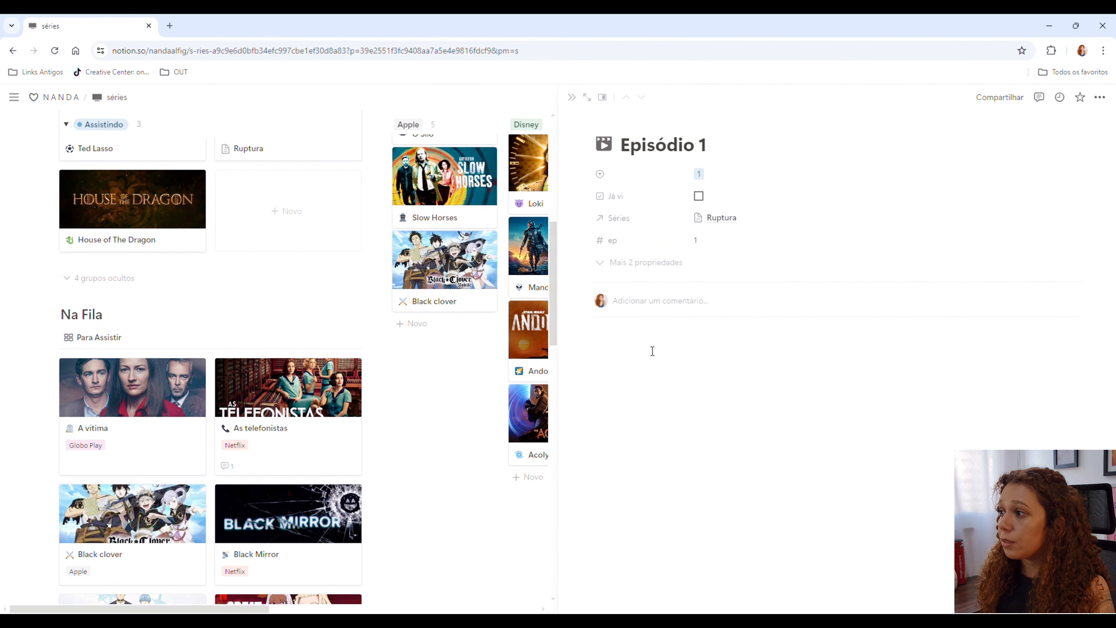
{"action": "scroll", "coordinate": [663, 533], "scroll_direction": "down", "scroll_amount": 1}
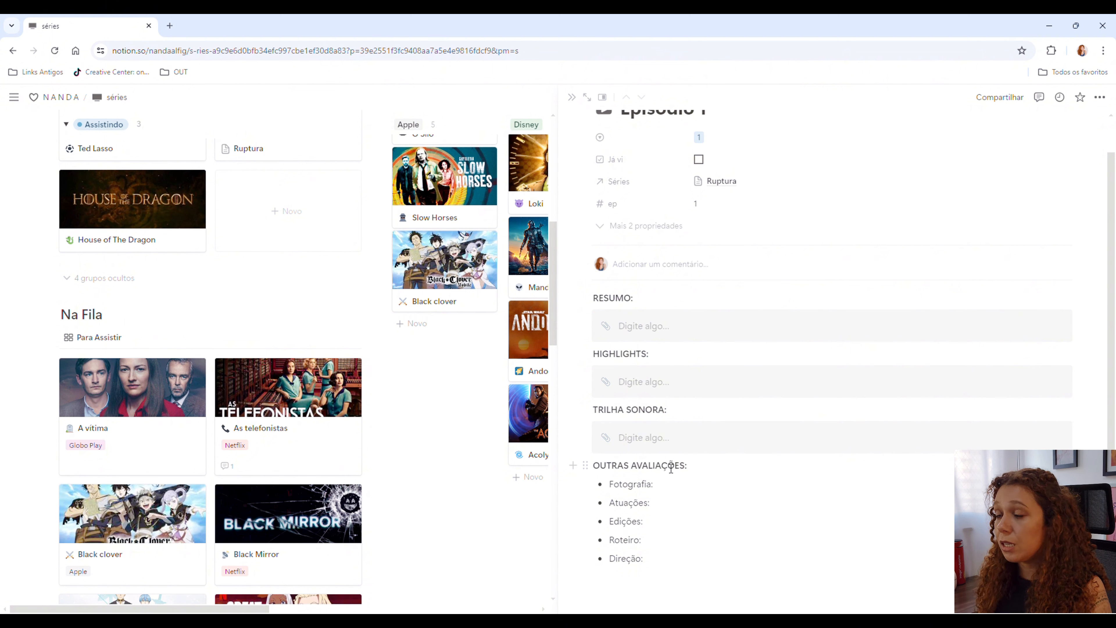
{"action": "scroll", "coordinate": [671, 469], "scroll_direction": "up", "scroll_amount": 1}
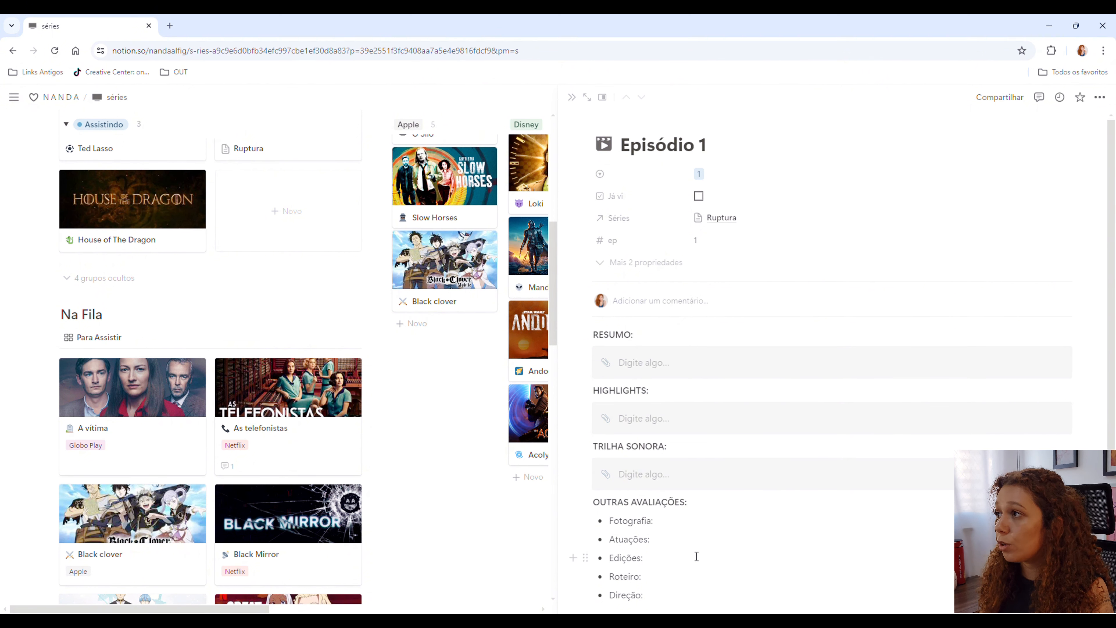
Step: Check the episode's hidden properties and its Rate options, leave them unset and close the episode page
{"action": "left_click", "coordinate": [647, 262]}
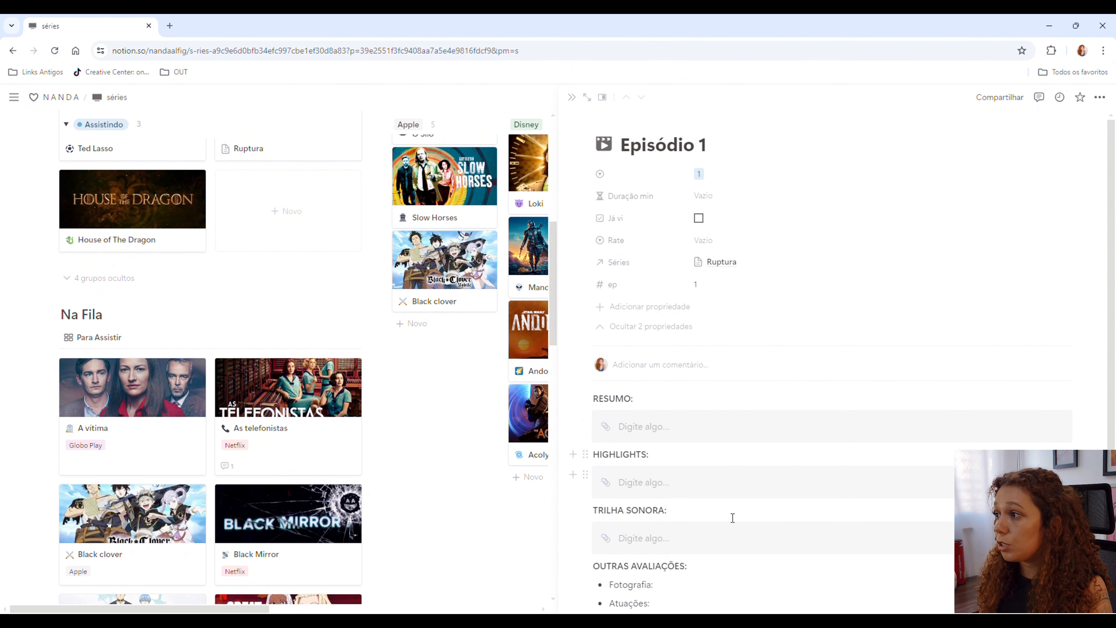
{"action": "left_click", "coordinate": [703, 241]}
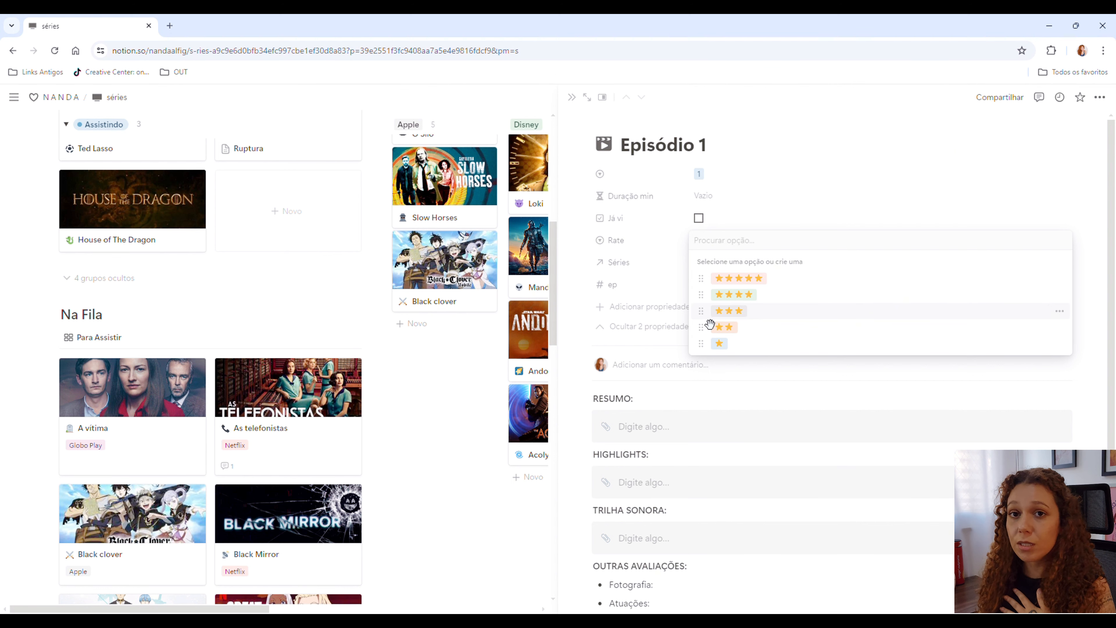
{"action": "left_click", "coordinate": [733, 398]}
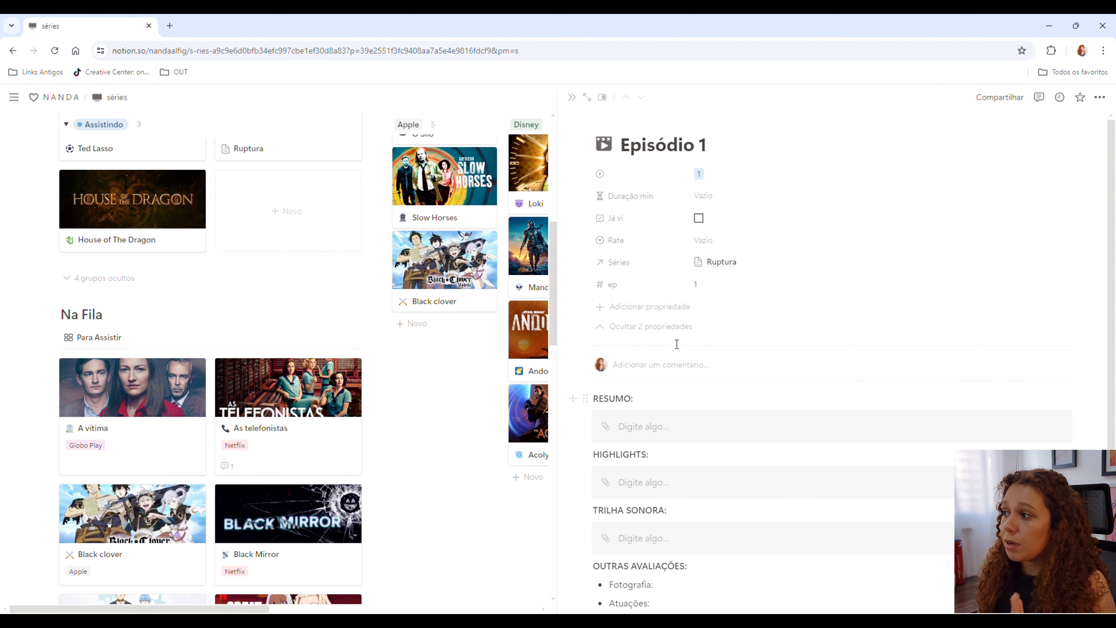
{"action": "left_click", "coordinate": [644, 335]}
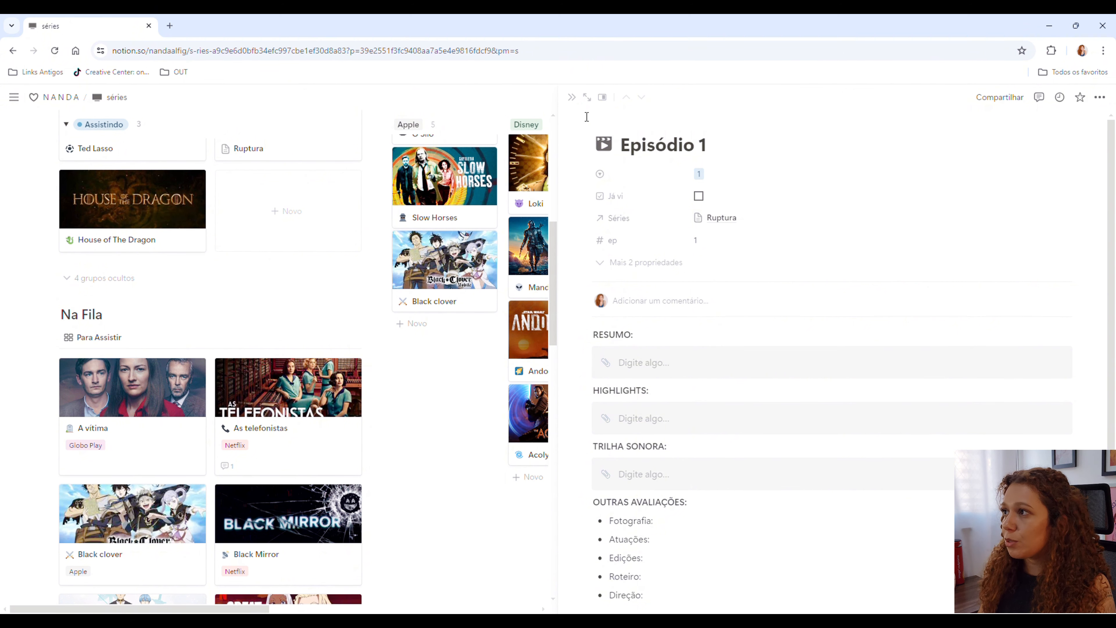
{"action": "left_click", "coordinate": [571, 97]}
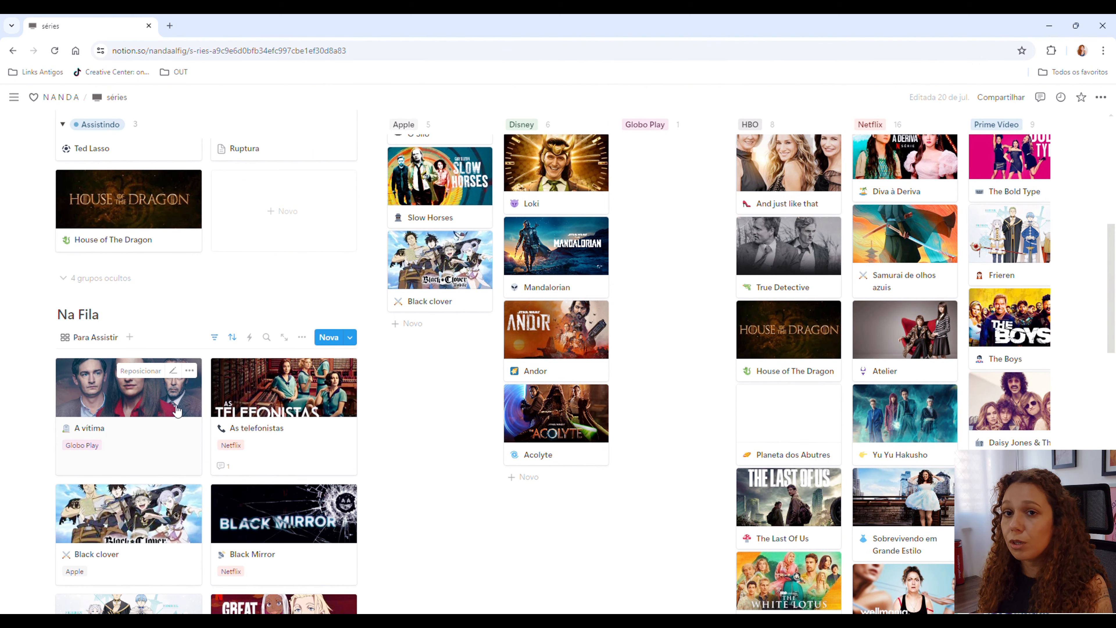
Step: Look over the séries page, switch to the lugares page and hide the sidebar
{"action": "scroll", "coordinate": [173, 435], "scroll_direction": "down", "scroll_amount": 4}
{"action": "scroll", "coordinate": [171, 447], "scroll_direction": "down", "scroll_amount": 1}
{"action": "scroll", "coordinate": [172, 446], "scroll_direction": "up", "scroll_amount": 10}
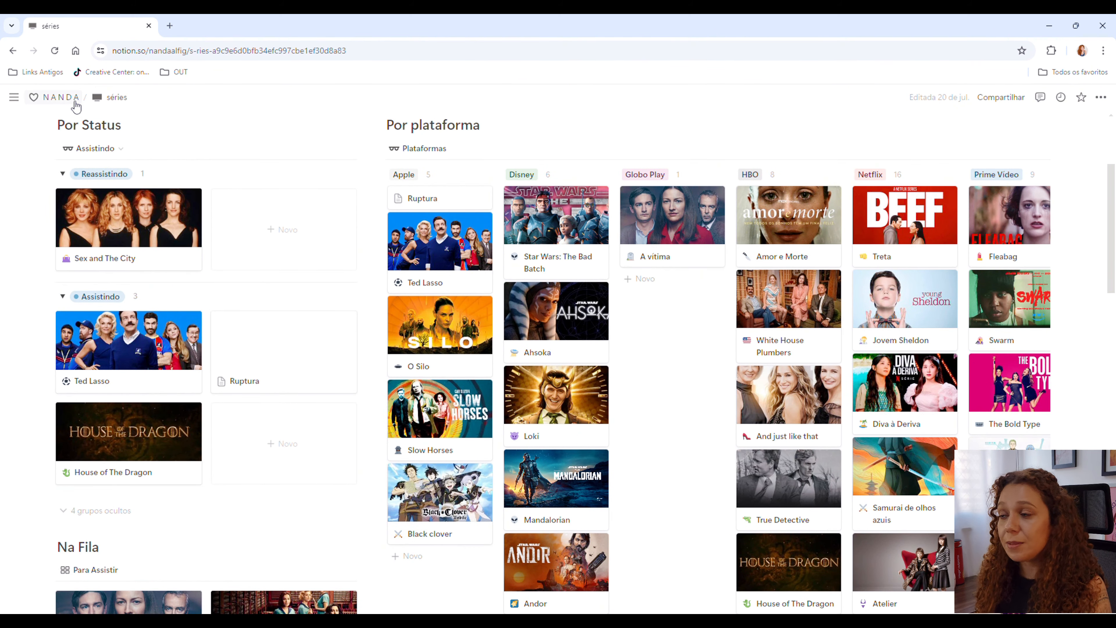
{"action": "left_click", "coordinate": [75, 102]}
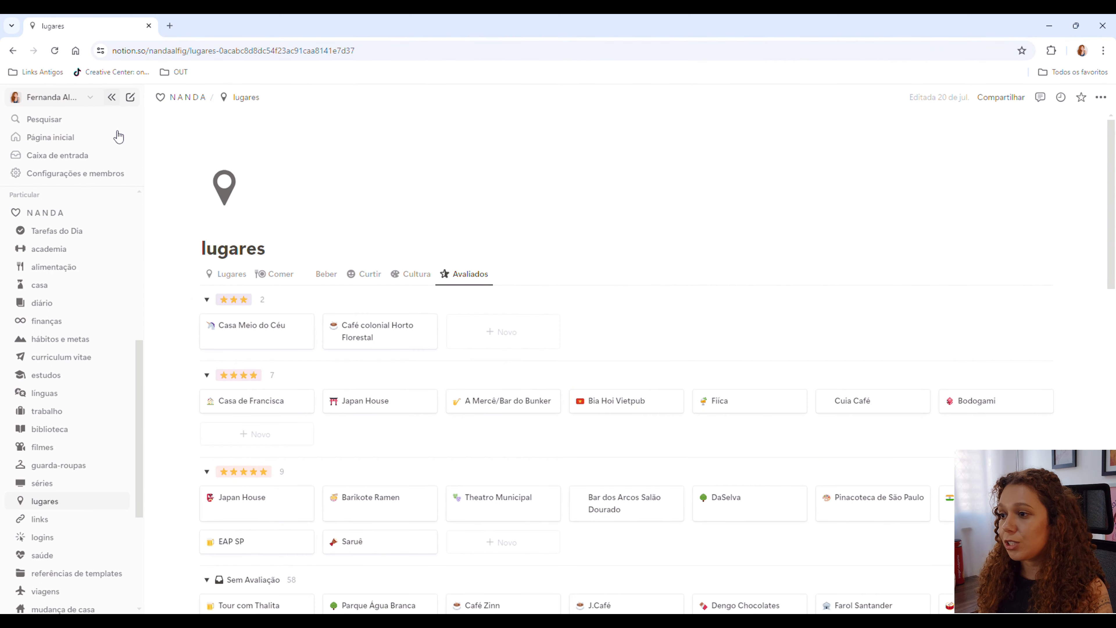
{"action": "left_click", "coordinate": [112, 97]}
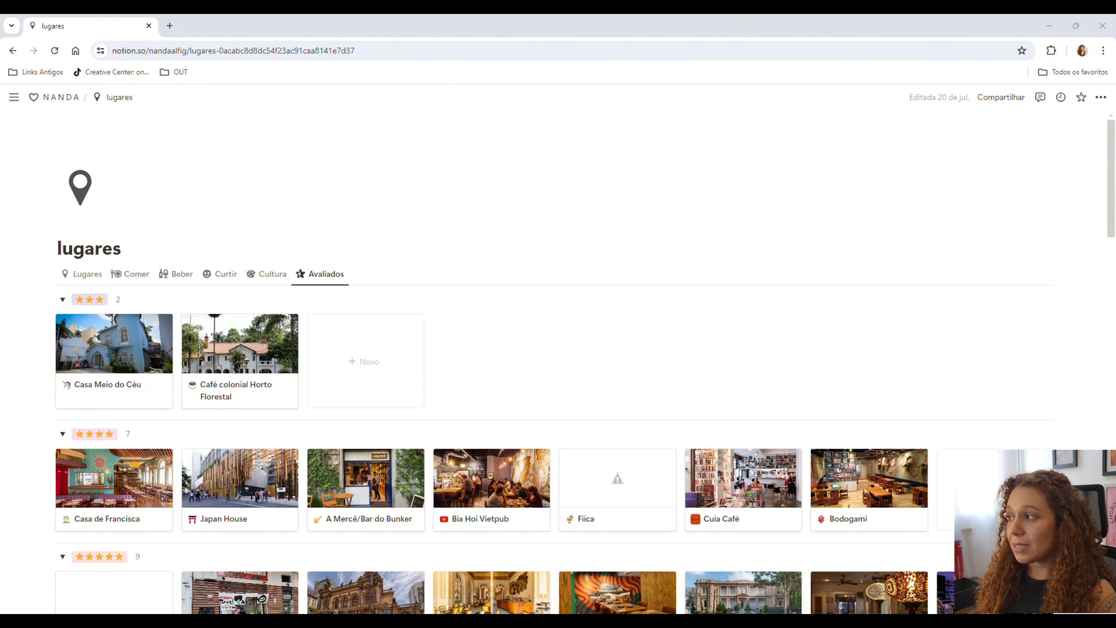
Step: Look through the Lugares view and the categories of the Comer view on the lugares page
{"action": "left_click", "coordinate": [83, 274]}
{"action": "scroll", "coordinate": [439, 396], "scroll_direction": "down", "scroll_amount": 1}
{"action": "left_click", "coordinate": [137, 217]}
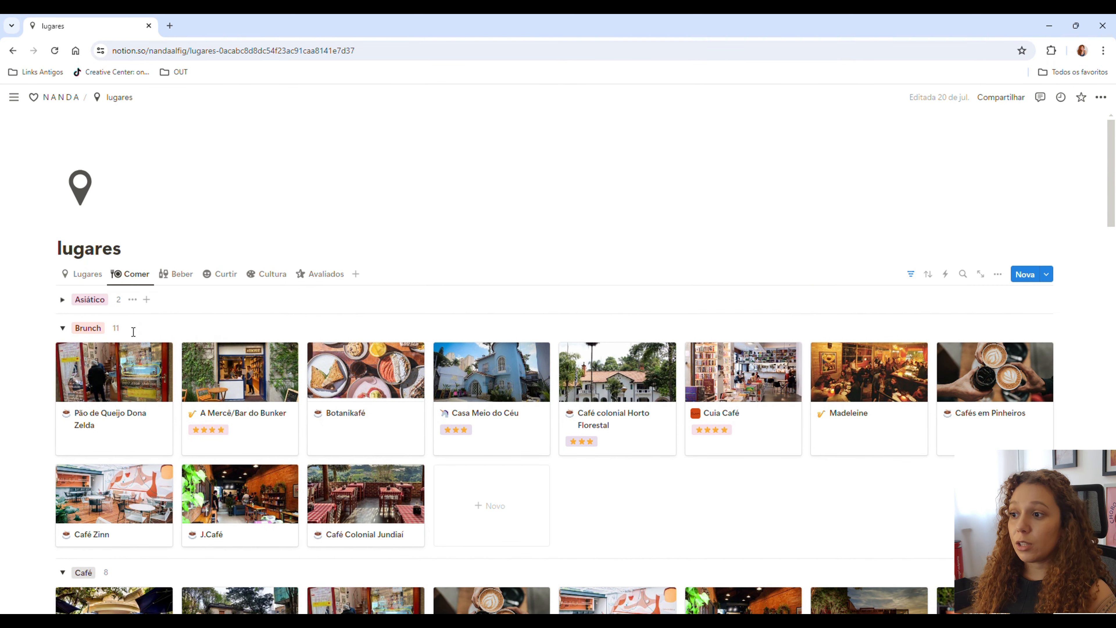
{"action": "scroll", "coordinate": [247, 492], "scroll_direction": "down", "scroll_amount": 1}
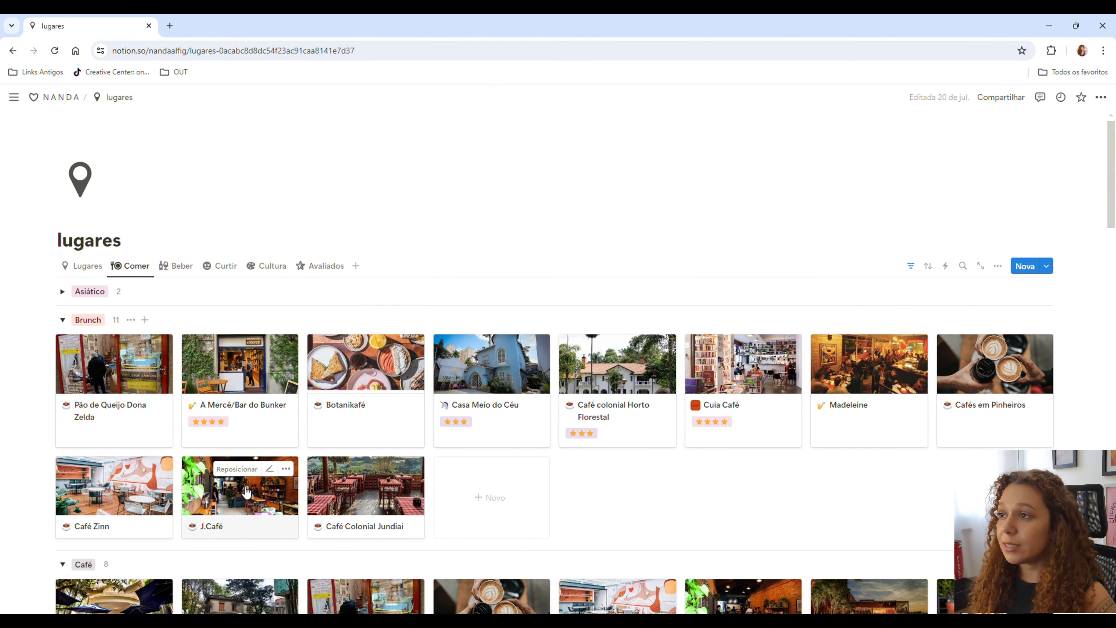
{"action": "scroll", "coordinate": [246, 492], "scroll_direction": "down", "scroll_amount": 5}
{"action": "scroll", "coordinate": [244, 319], "scroll_direction": "up", "scroll_amount": 3}
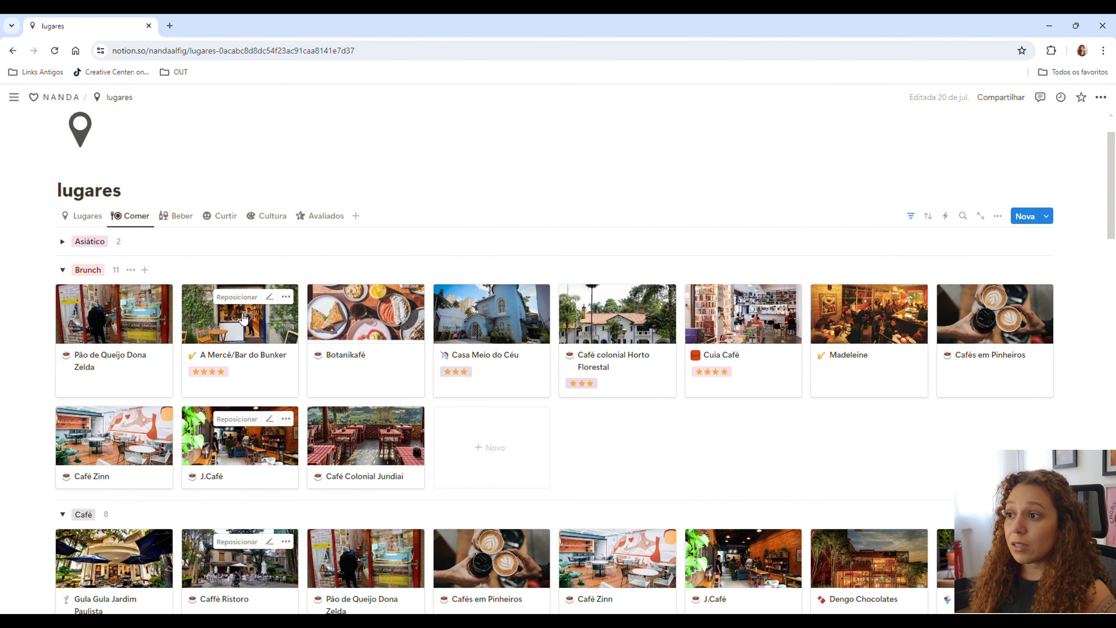
{"action": "scroll", "coordinate": [224, 295], "scroll_direction": "up", "scroll_amount": 1}
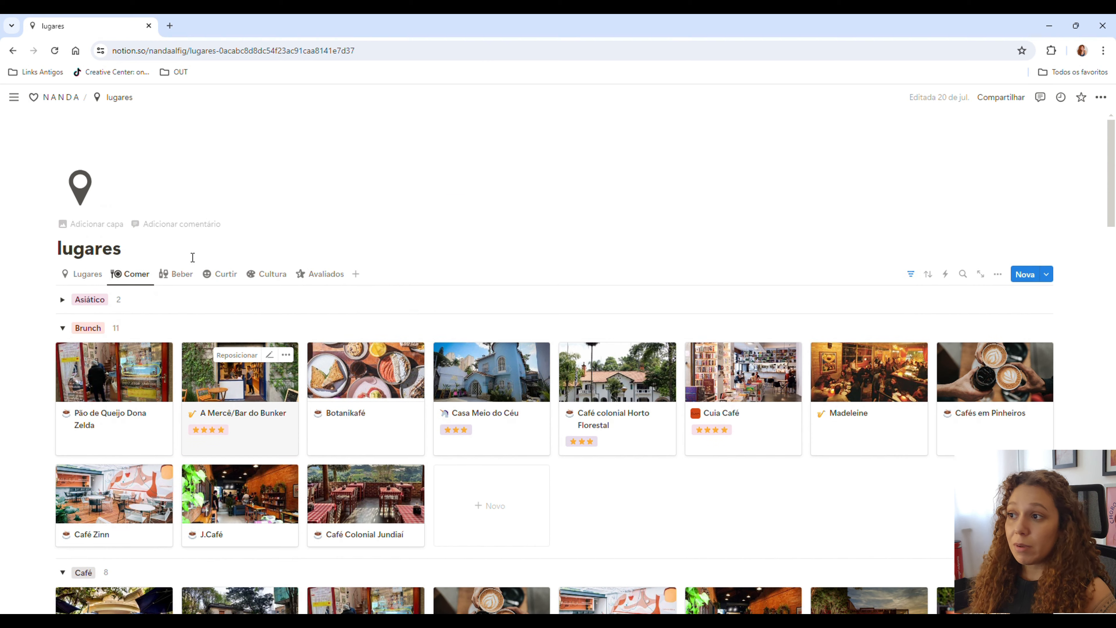
Step: Look through the Beber, Curtir and Avaliados views of the lugares database
{"action": "left_click", "coordinate": [181, 277]}
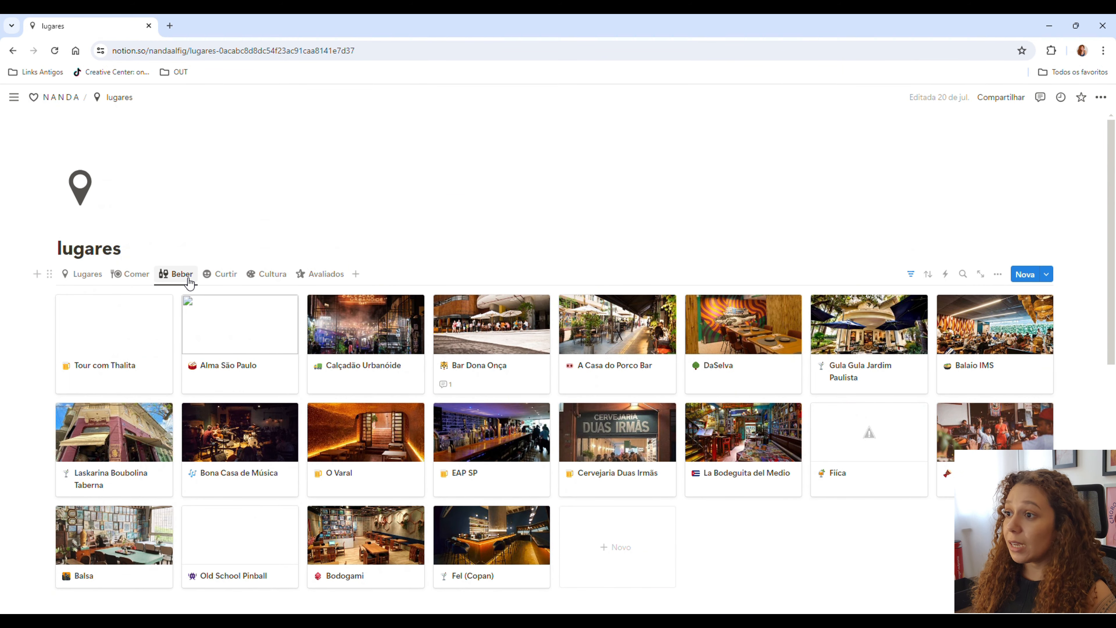
{"action": "left_click", "coordinate": [231, 277]}
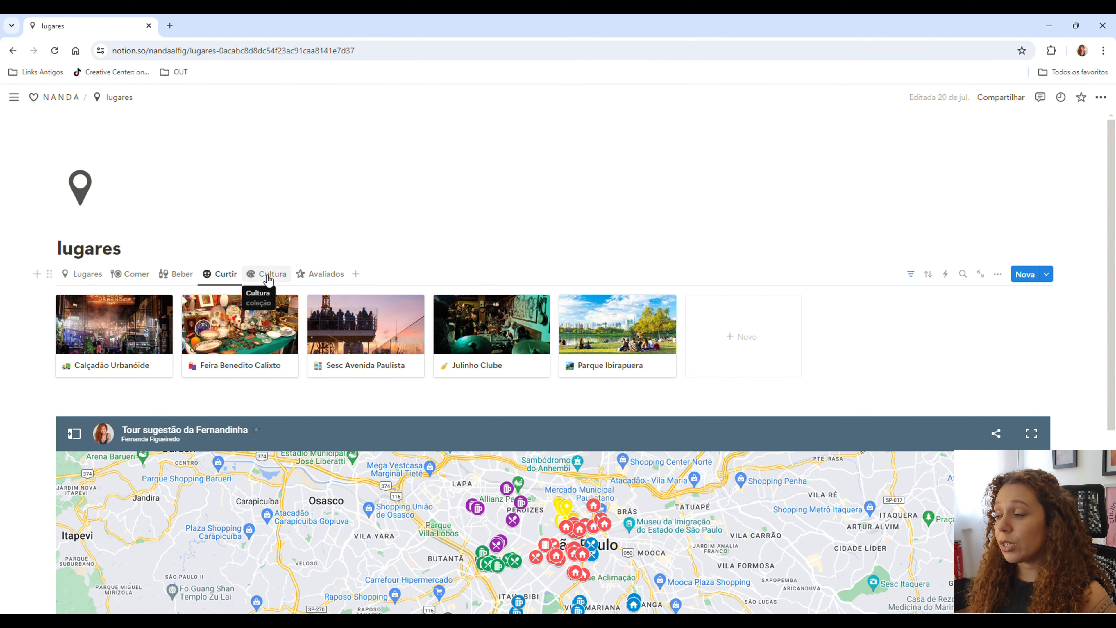
{"action": "left_click", "coordinate": [326, 273]}
{"action": "scroll", "coordinate": [498, 400], "scroll_direction": "down", "scroll_amount": 5}
{"action": "scroll", "coordinate": [499, 400], "scroll_direction": "up", "scroll_amount": 5}
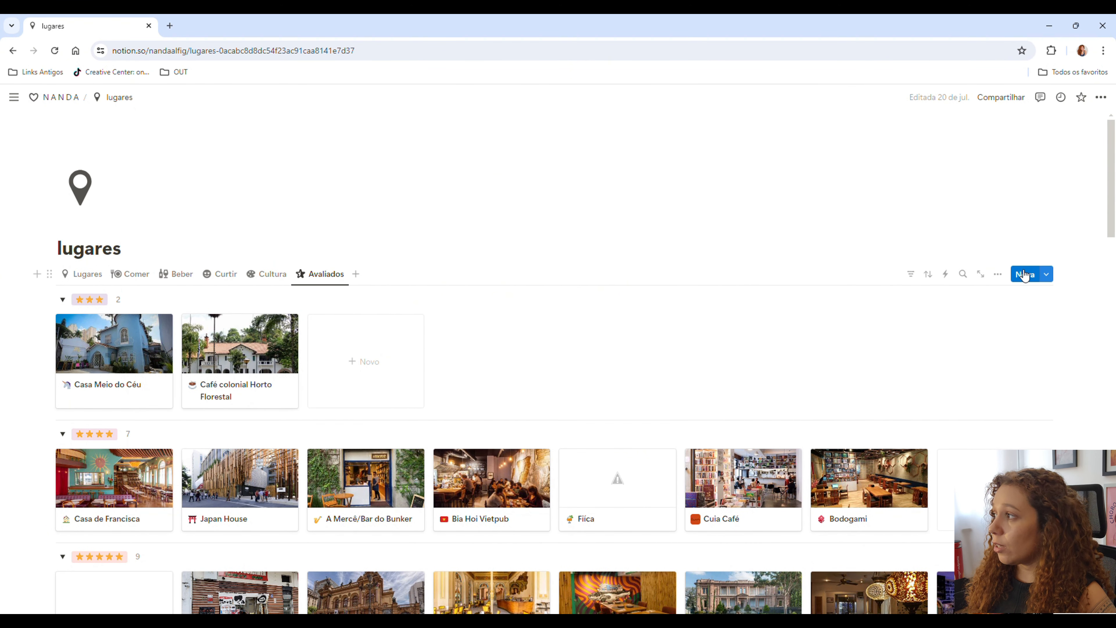
Step: Create a new place entry titled Japan House with a cover and the red goblin mask emoji as its icon
{"action": "left_click", "coordinate": [1024, 275]}
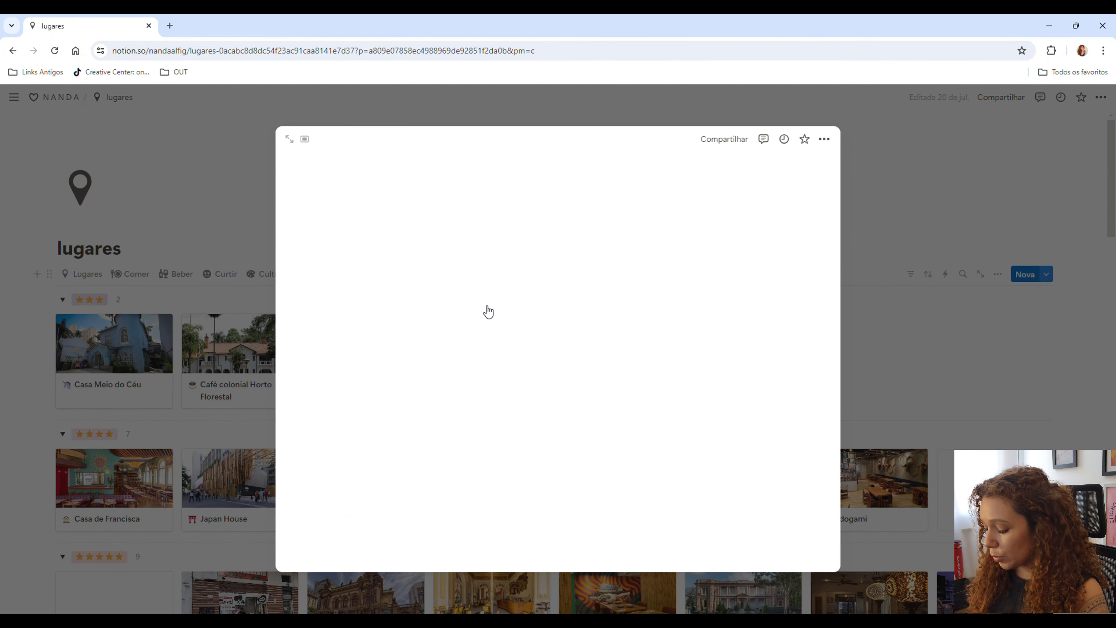
{"action": "type", "text": "Japan House"}
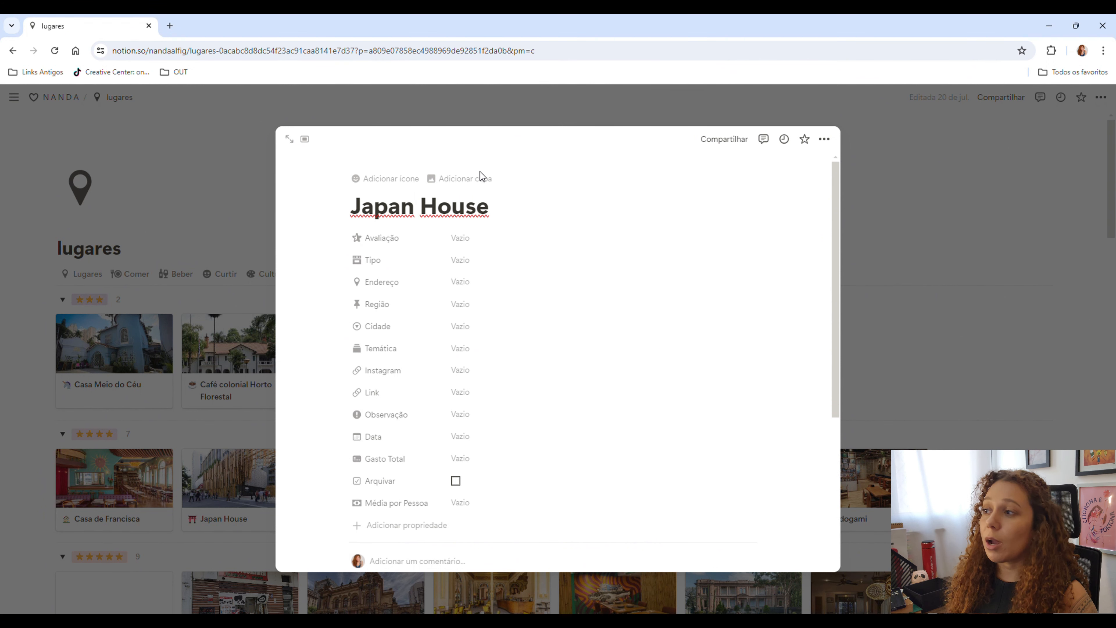
{"action": "left_click", "coordinate": [437, 183]}
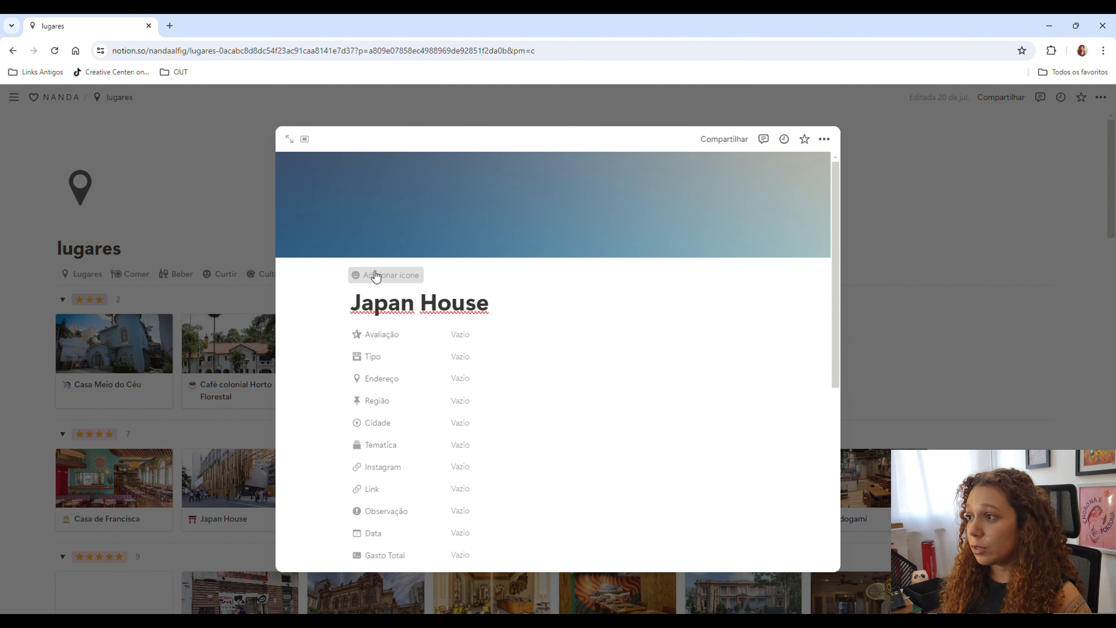
{"action": "left_click", "coordinate": [389, 276]}
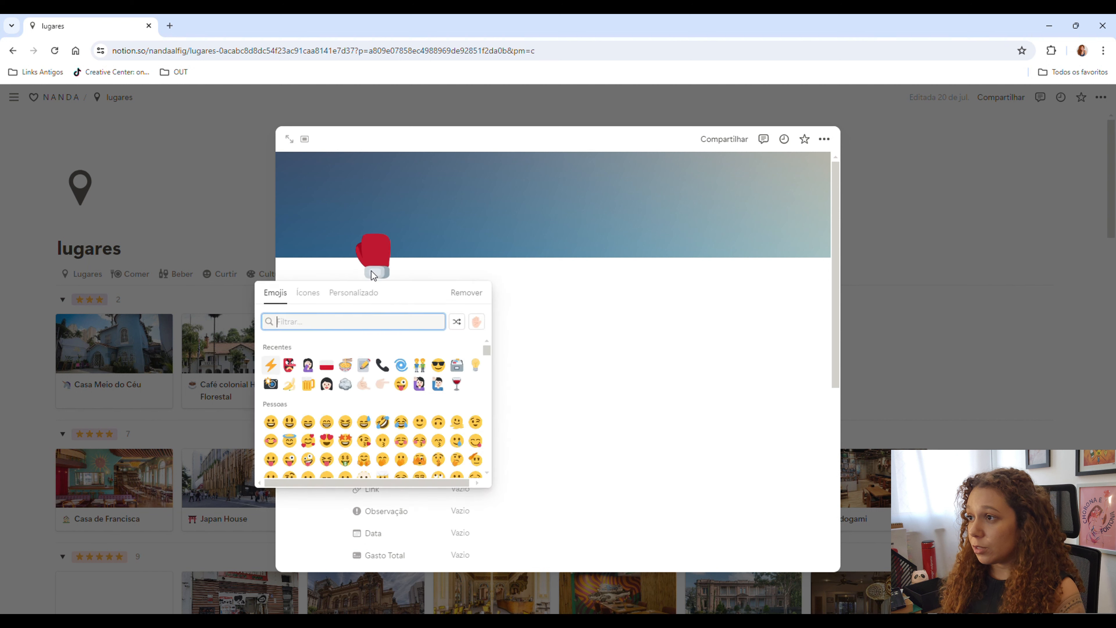
{"action": "left_click", "coordinate": [290, 366]}
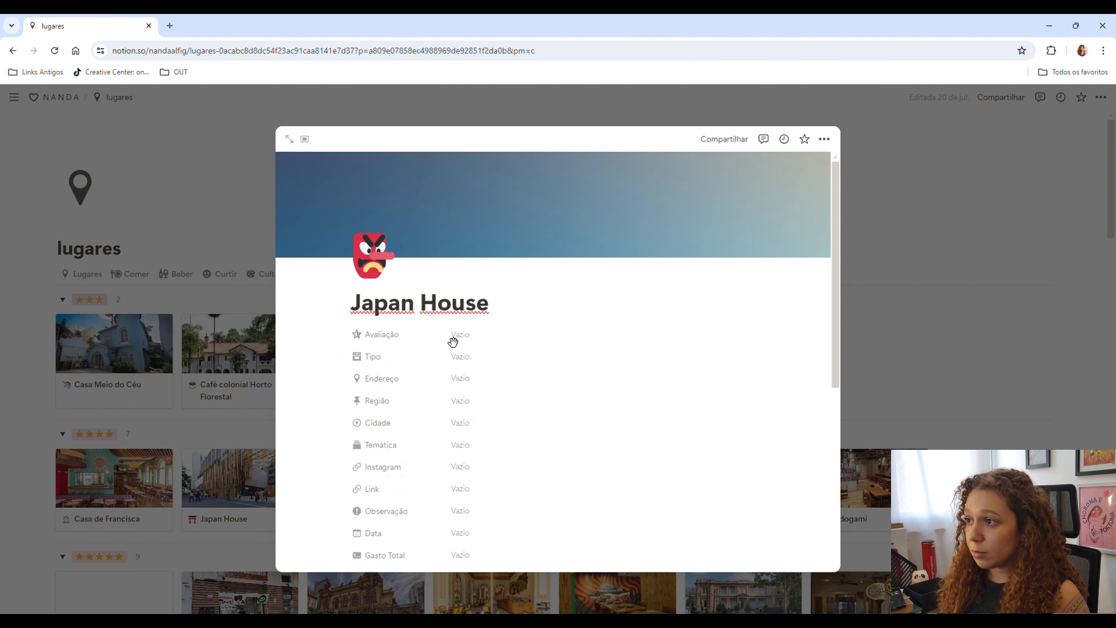
Step: Set the Japan House entry's Avaliação to five stars and check the Tipo options without choosing one
{"action": "scroll", "coordinate": [515, 341], "scroll_direction": "down", "scroll_amount": 3}
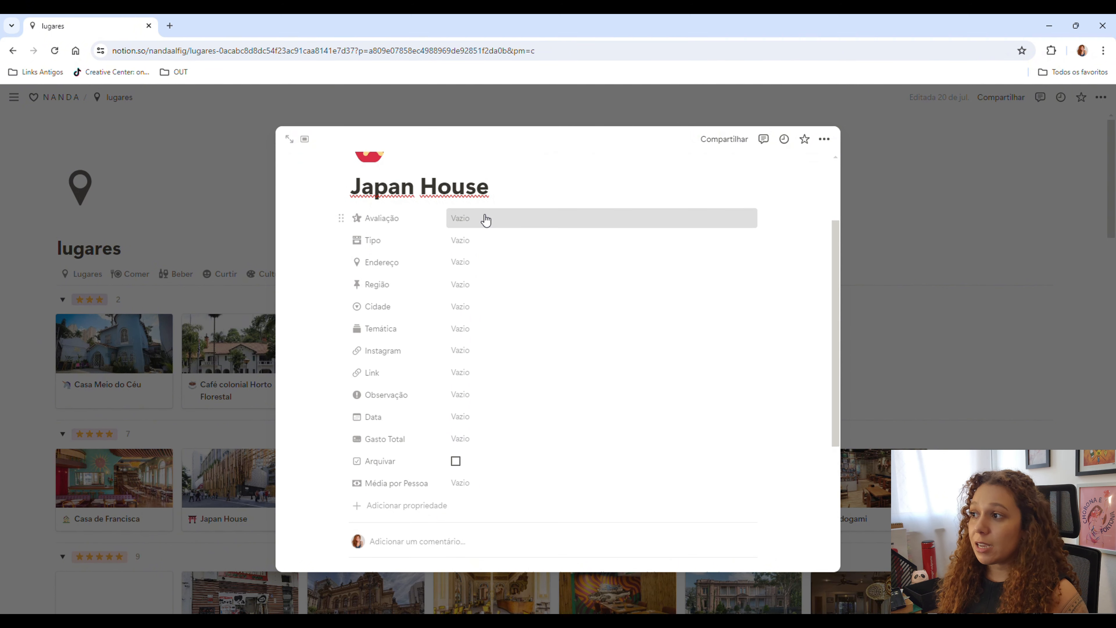
{"action": "left_click", "coordinate": [490, 221]}
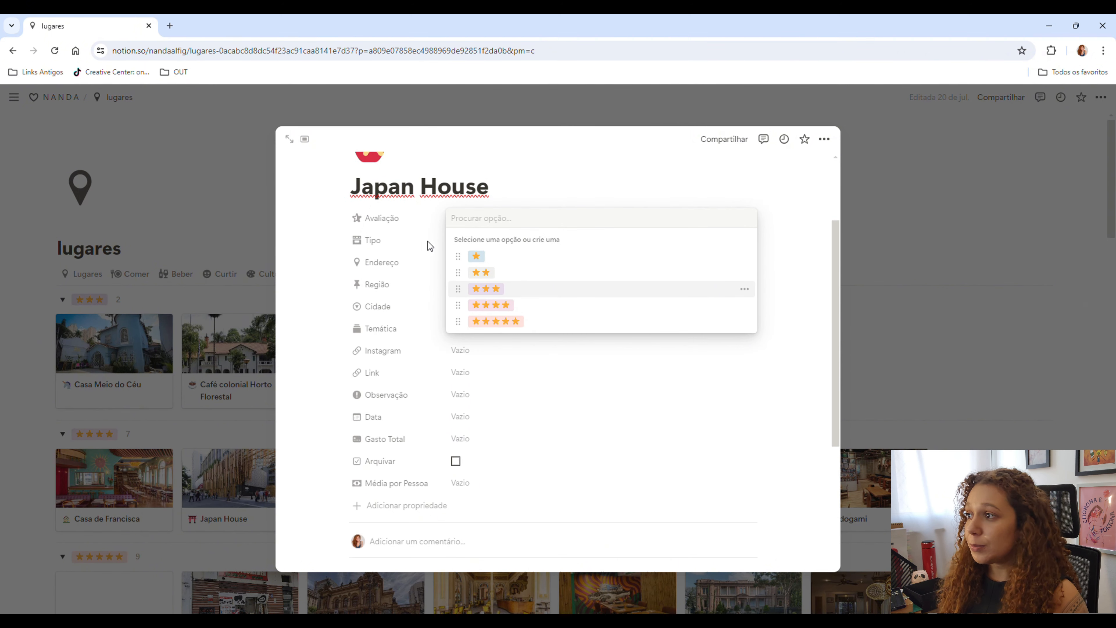
{"action": "left_click", "coordinate": [496, 321]}
{"action": "left_click", "coordinate": [506, 240]}
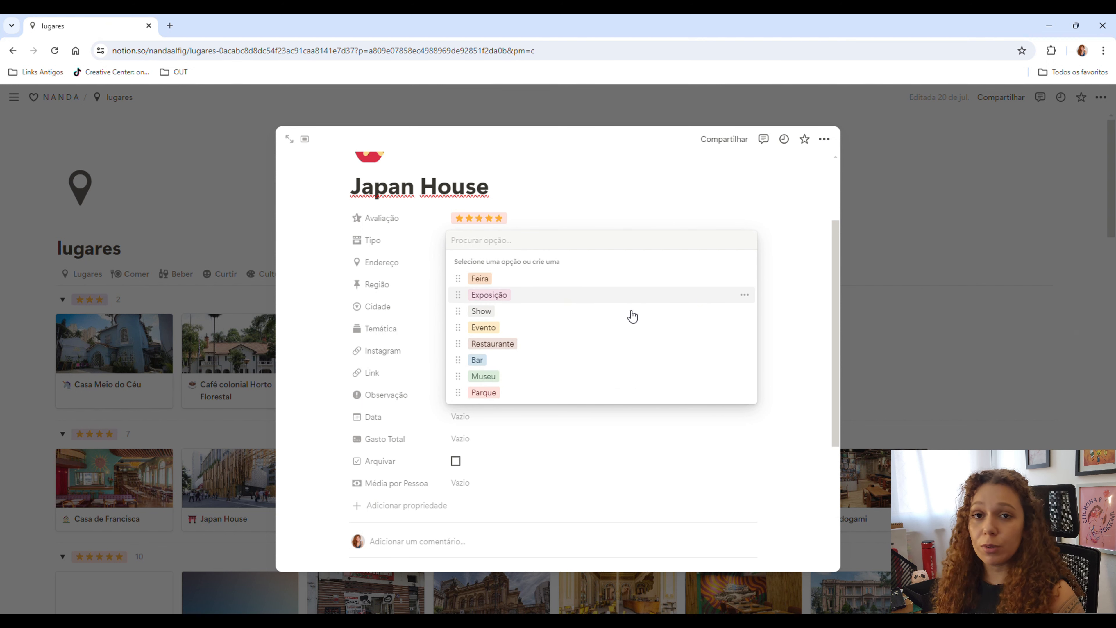
{"action": "left_click", "coordinate": [766, 293]}
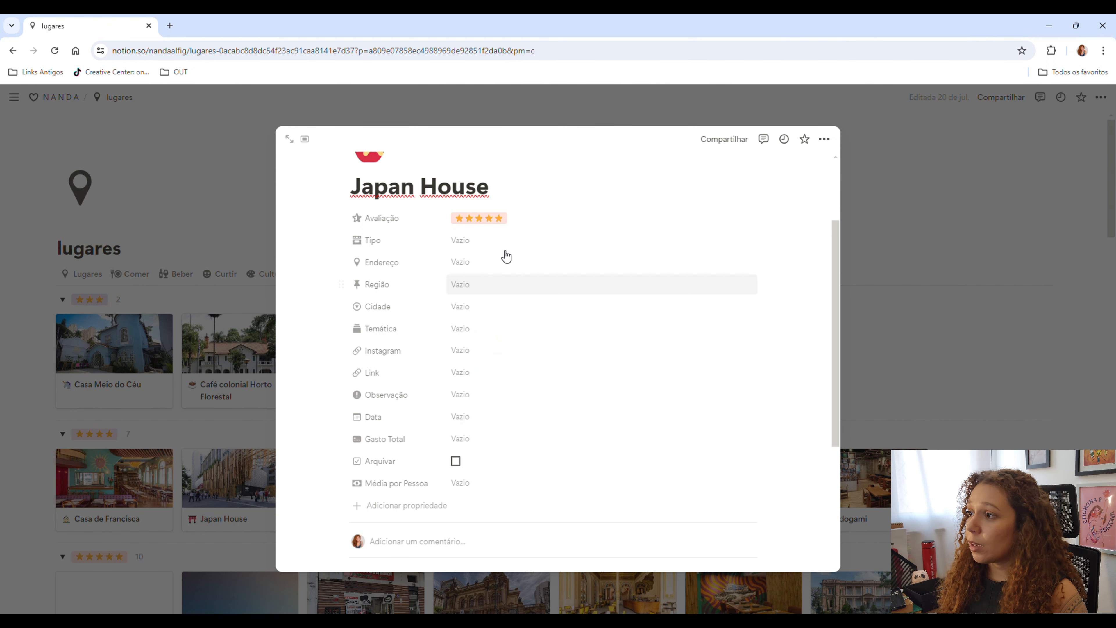
Step: Set the Japan House entry's Endereço to Avenida Paulista
{"action": "left_click", "coordinate": [479, 267]}
{"action": "type", "text": "A"}
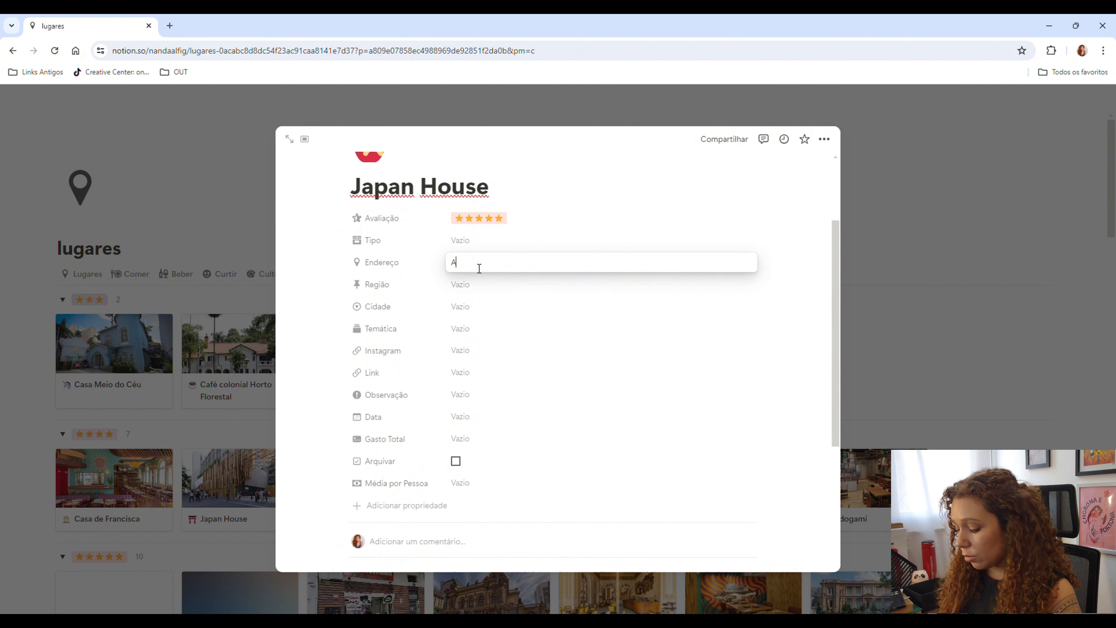
{"action": "type", "text": "venida paulista"}
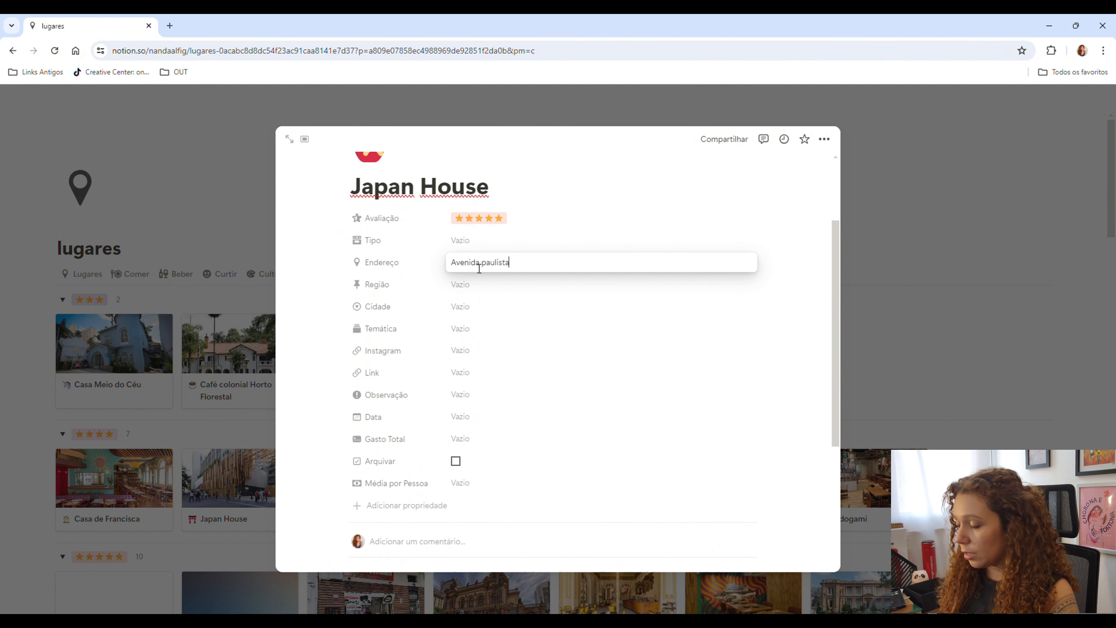
{"action": "key", "text": "BackSpace"}
{"action": "type", "text": "P"}
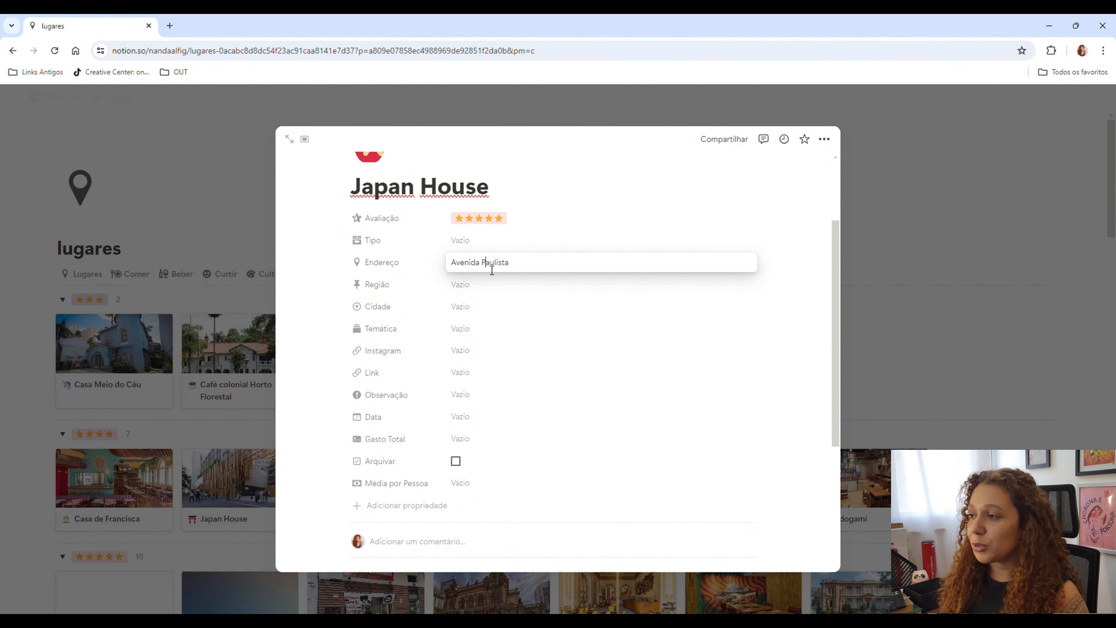
{"action": "left_click", "coordinate": [485, 287]}
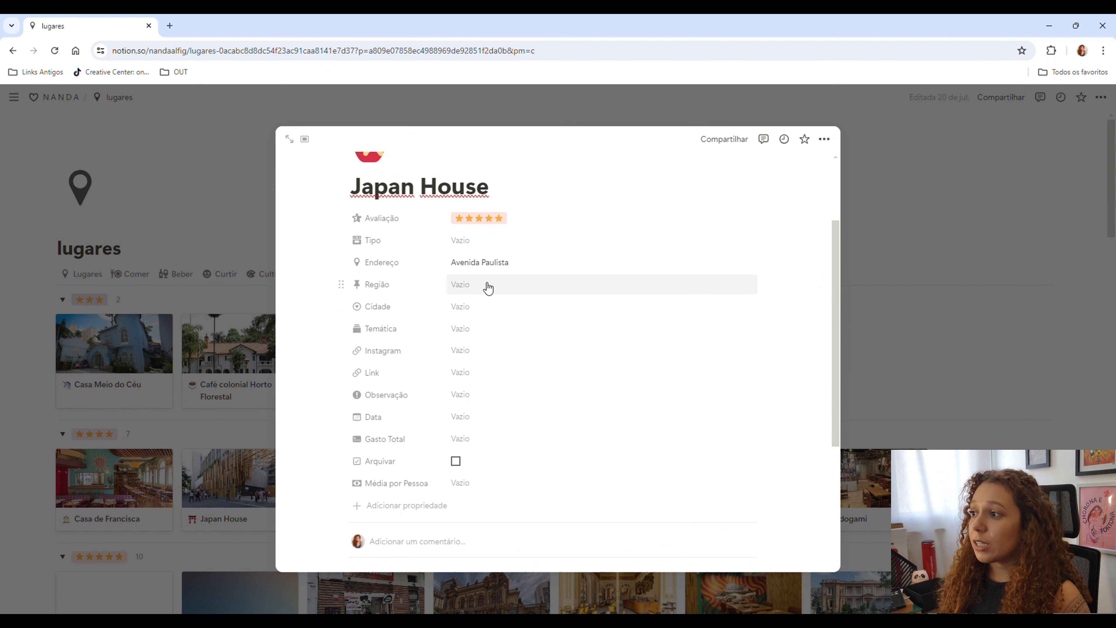
Step: Check the available Região and Cidade options of the Japan House entry without choosing any
{"action": "left_click", "coordinate": [489, 288]}
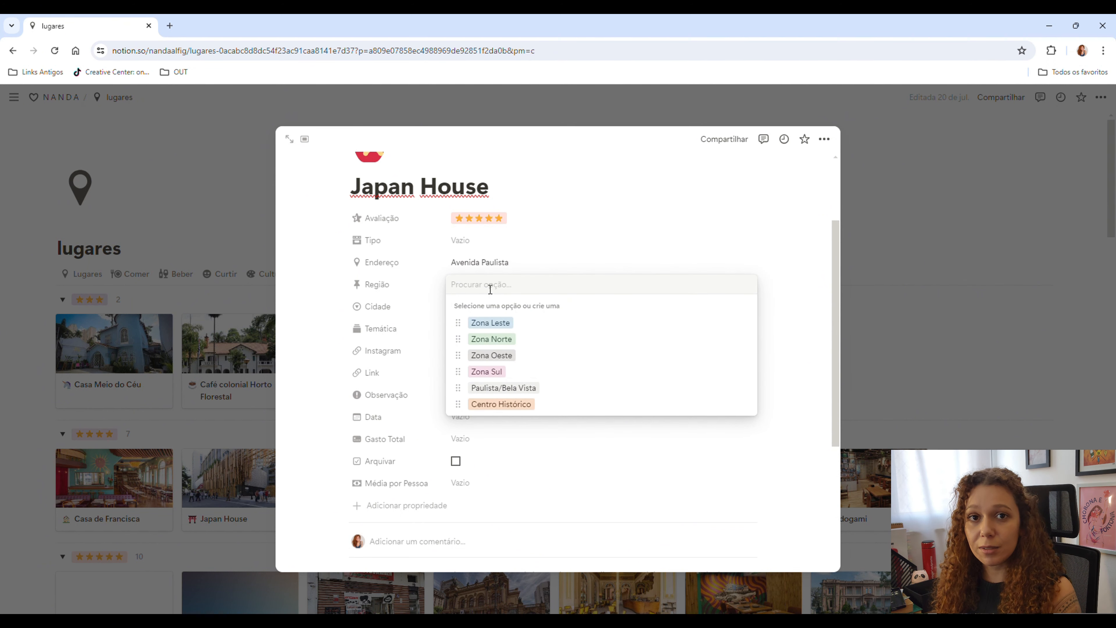
{"action": "left_click", "coordinate": [786, 288]}
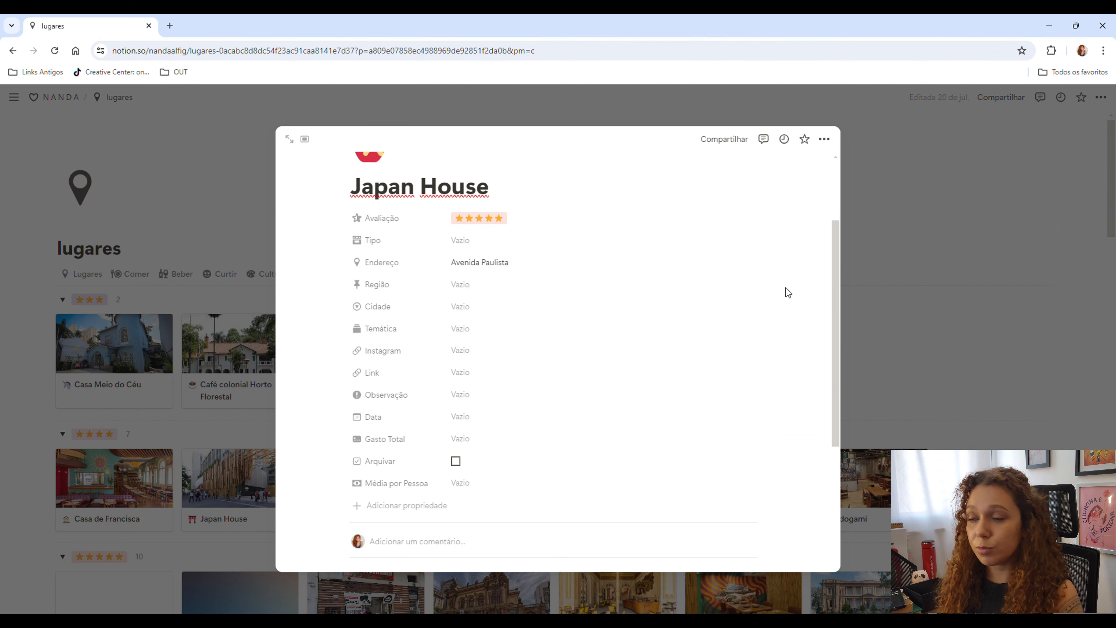
{"action": "left_click", "coordinate": [481, 308]}
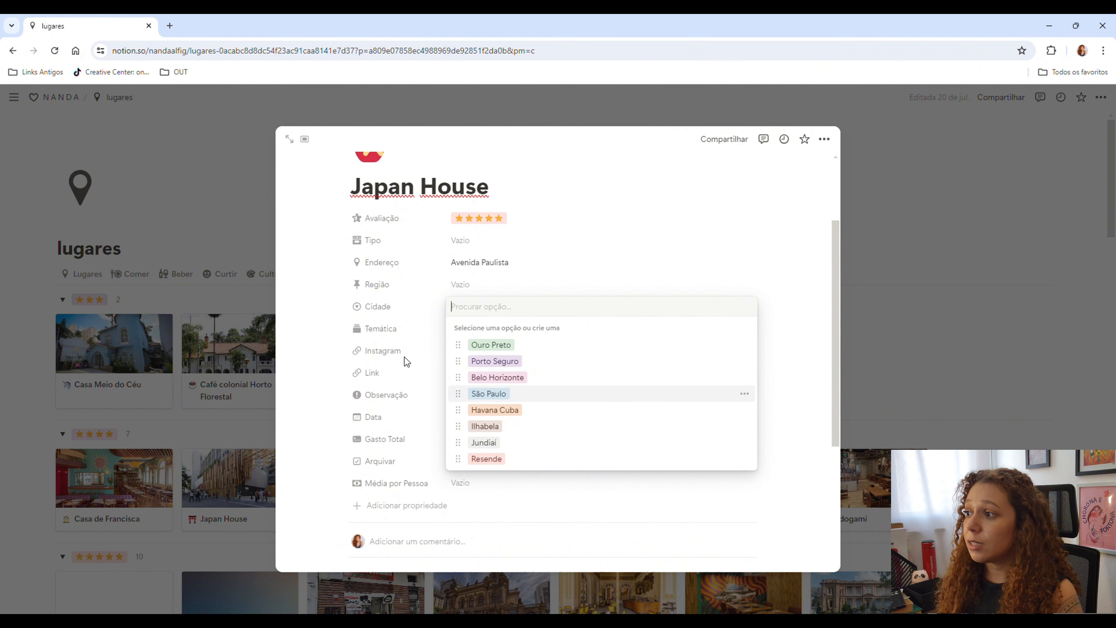
{"action": "left_click", "coordinate": [413, 334]}
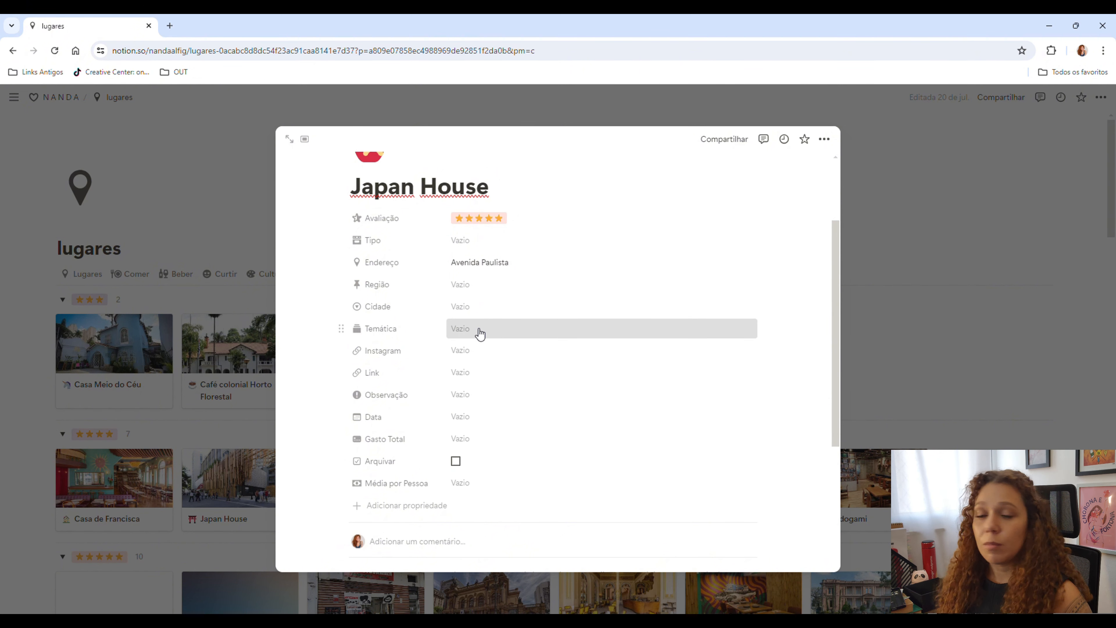
Step: Tag the Japan House entry's Temática with Ponto Turístico and Museu
{"action": "left_click", "coordinate": [476, 333]}
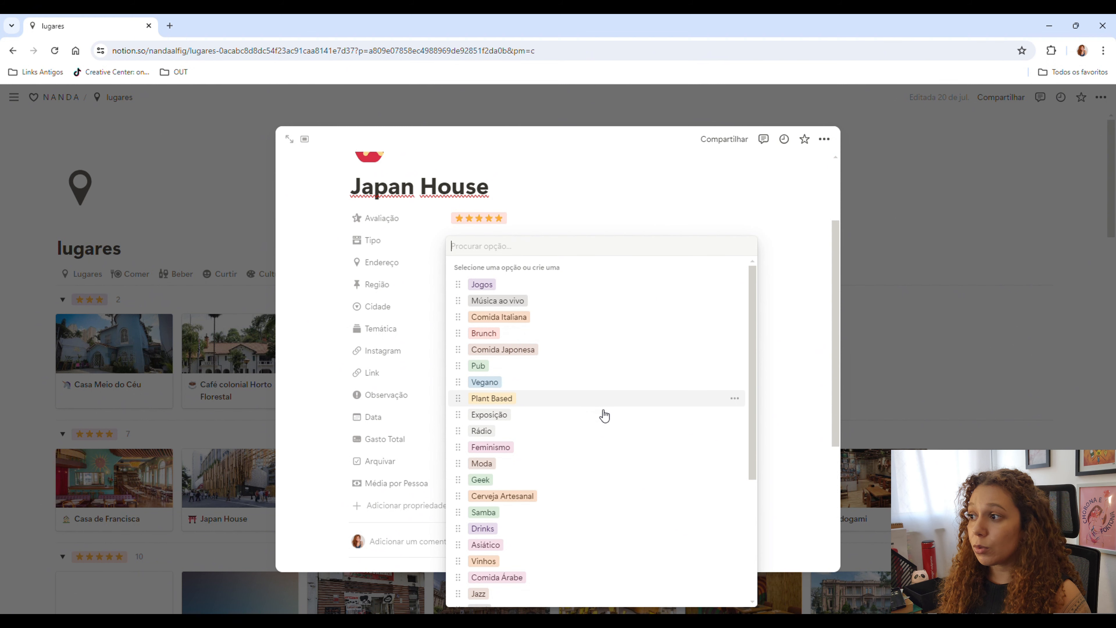
{"action": "scroll", "coordinate": [605, 453], "scroll_direction": "down", "scroll_amount": 3}
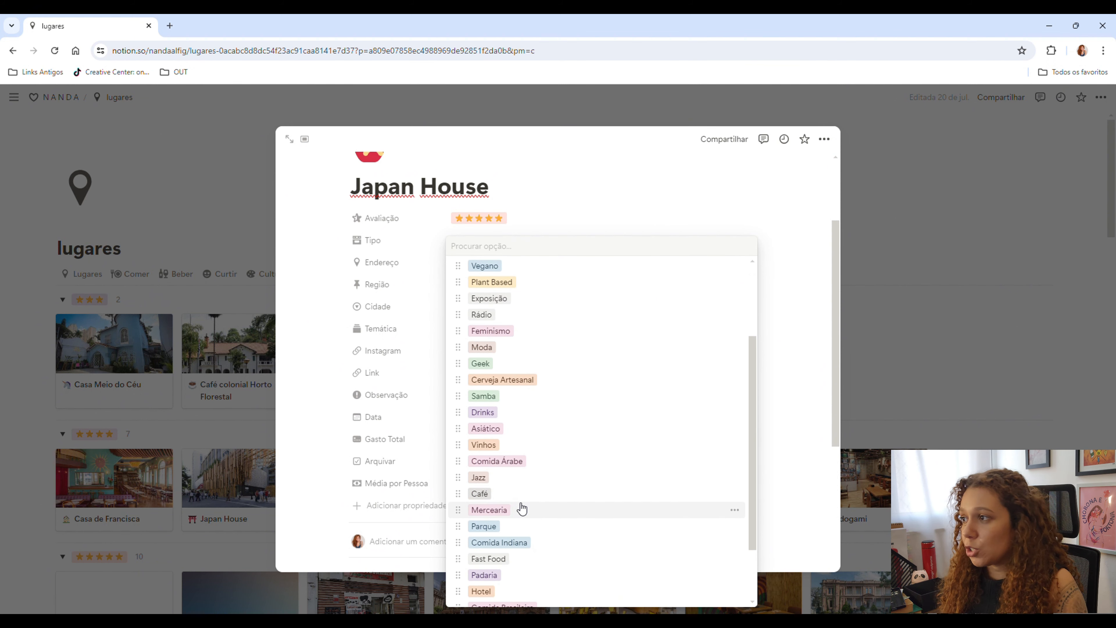
{"action": "scroll", "coordinate": [541, 495], "scroll_direction": "down", "scroll_amount": 2}
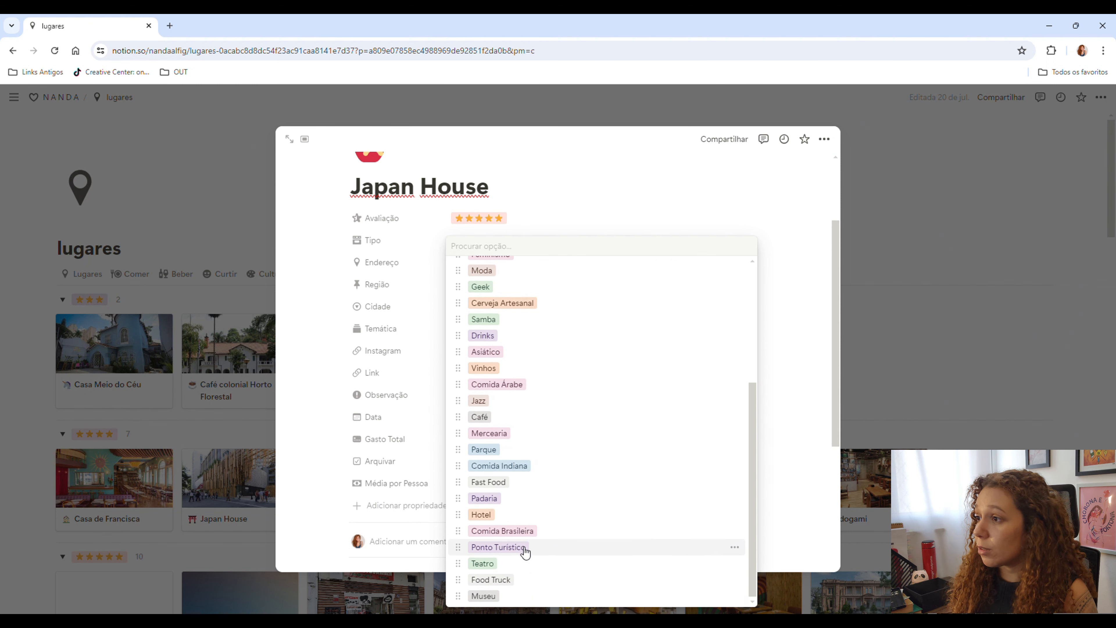
{"action": "key", "text": "Return"}
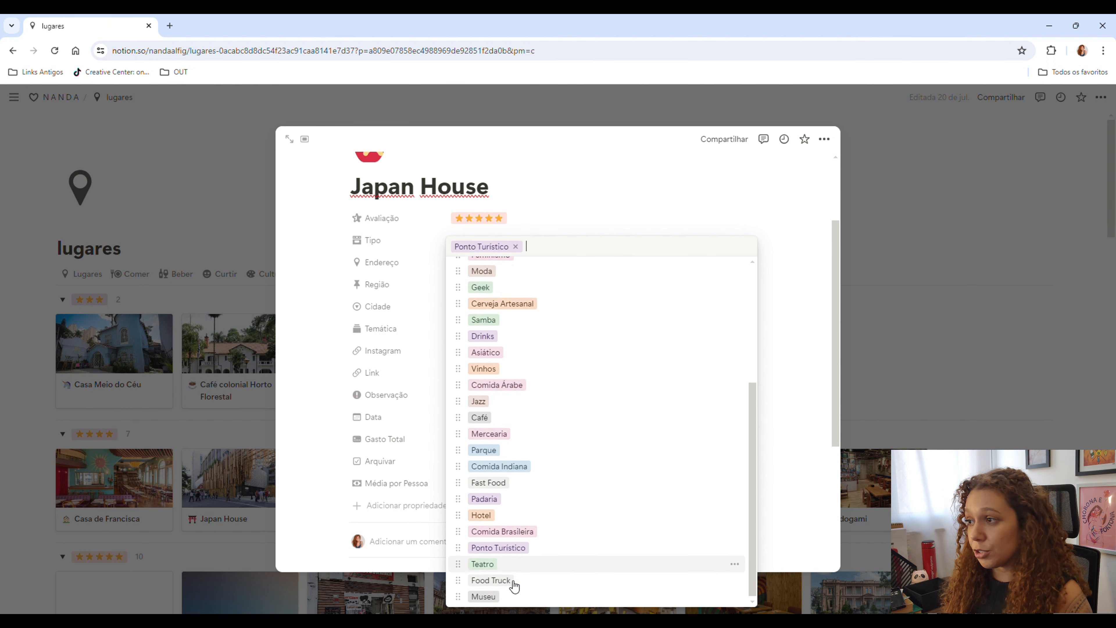
{"action": "key", "text": "Return"}
{"action": "left_click", "coordinate": [780, 363]}
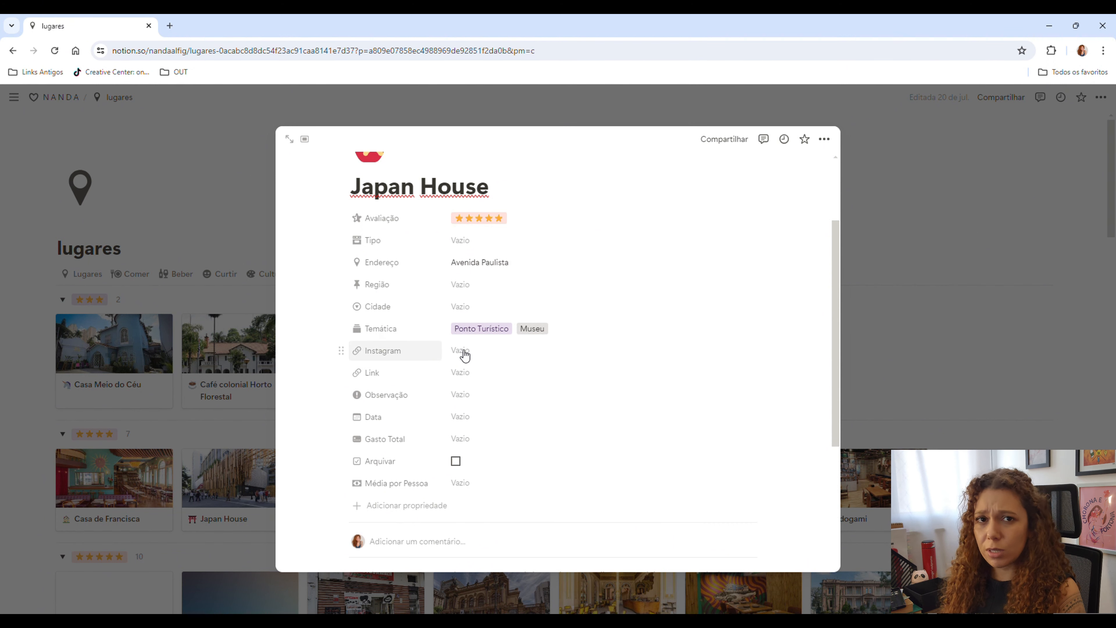
Step: Look over the Instagram, Observação, Data and Gasto Total properties of the entry, leaving each one empty
{"action": "left_click", "coordinate": [490, 351]}
{"action": "key", "text": "Escape"}
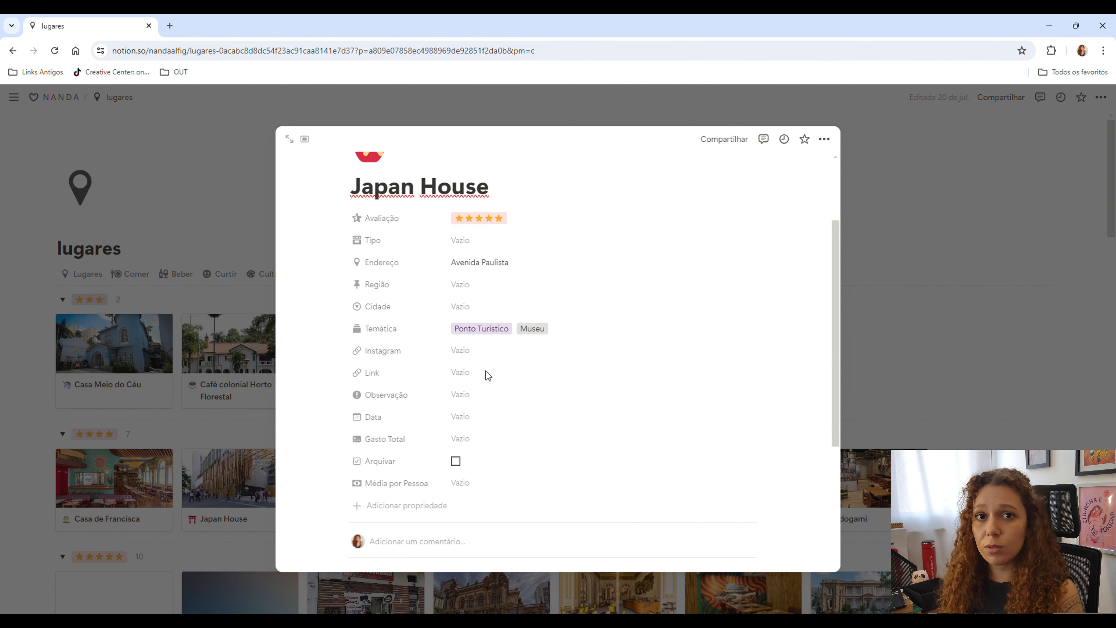
{"action": "scroll", "coordinate": [491, 377], "scroll_direction": "down", "scroll_amount": 1}
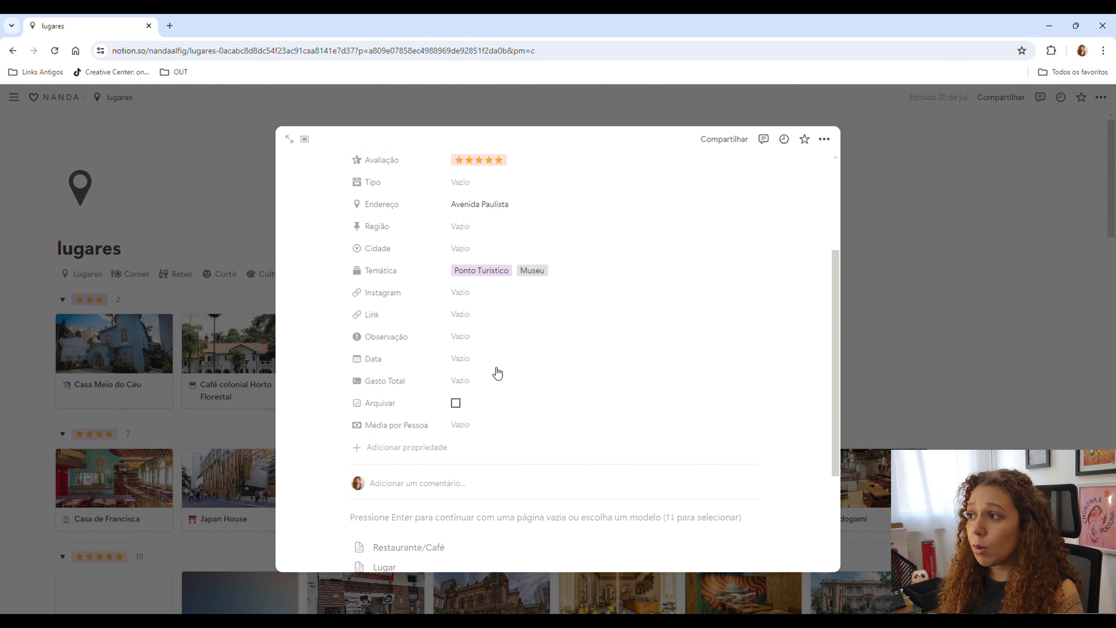
{"action": "left_click", "coordinate": [486, 337]}
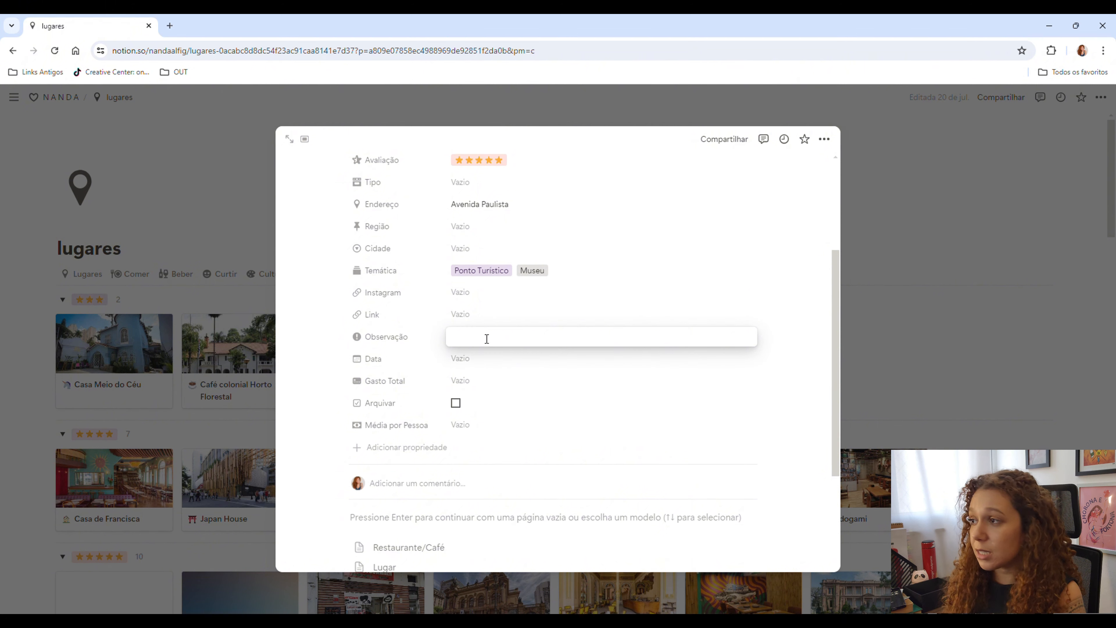
{"action": "left_click", "coordinate": [481, 360]}
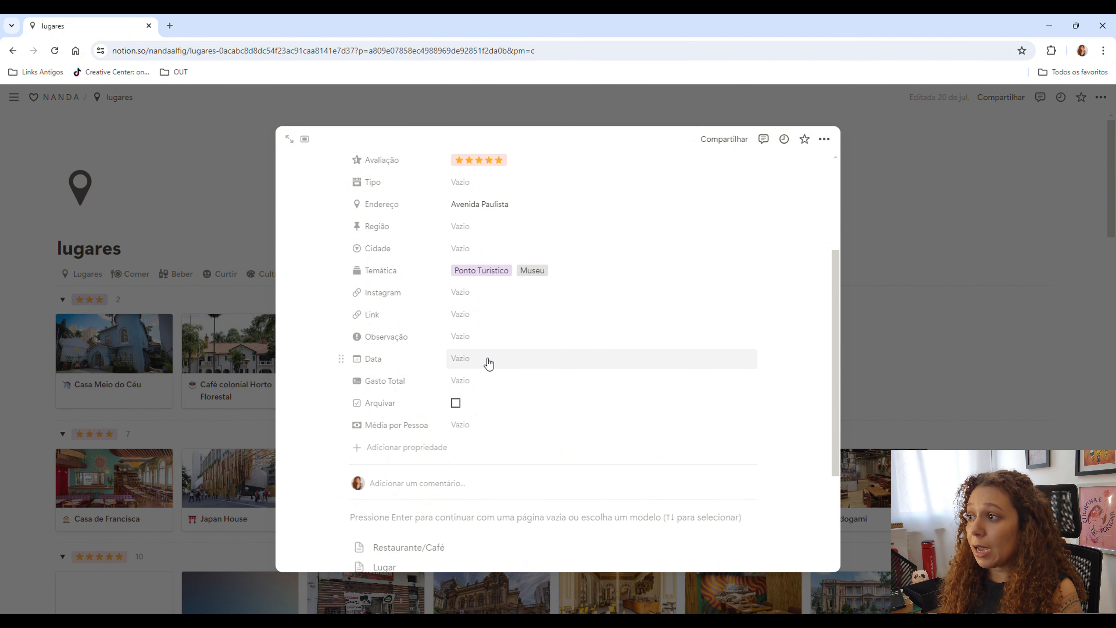
{"action": "left_click", "coordinate": [484, 358]}
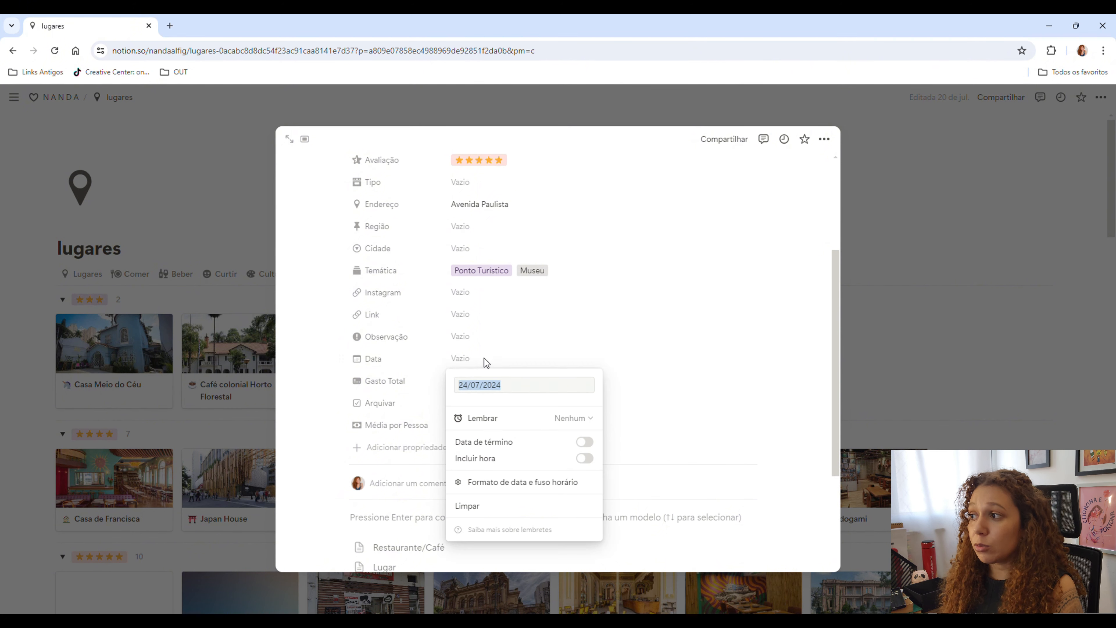
{"action": "left_click", "coordinate": [663, 373]}
{"action": "left_click", "coordinate": [505, 386]}
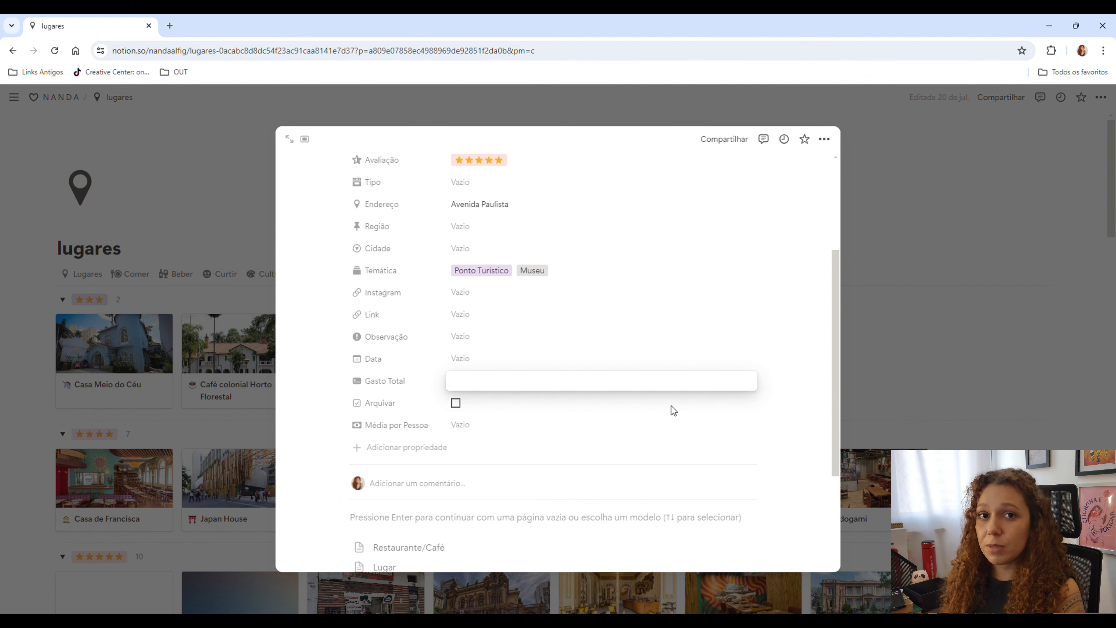
{"action": "left_click", "coordinate": [769, 397]}
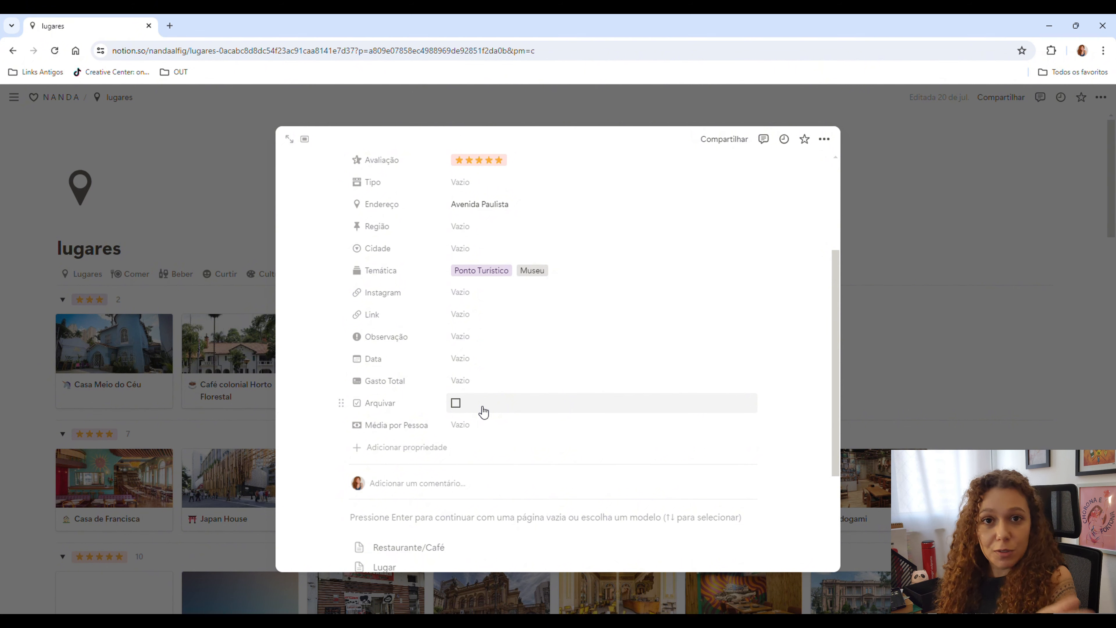
Step: Apply the Lugar template to the Japan House page body and look over the resulting page
{"action": "scroll", "coordinate": [476, 425], "scroll_direction": "down", "scroll_amount": 1}
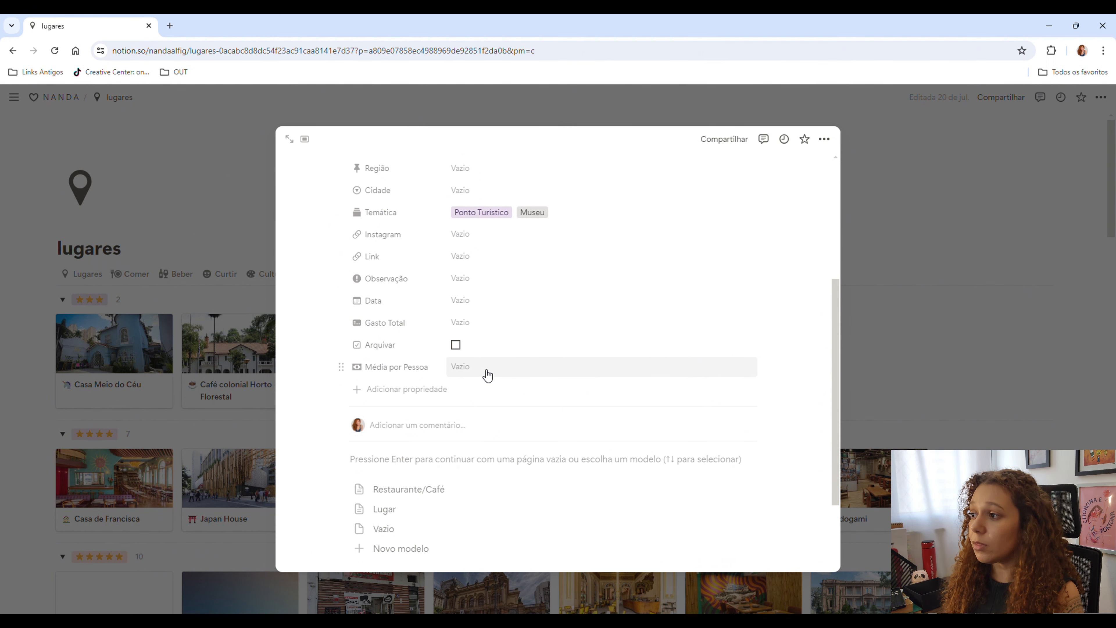
{"action": "scroll", "coordinate": [488, 376], "scroll_direction": "down", "scroll_amount": 1}
{"action": "left_click", "coordinate": [475, 460]}
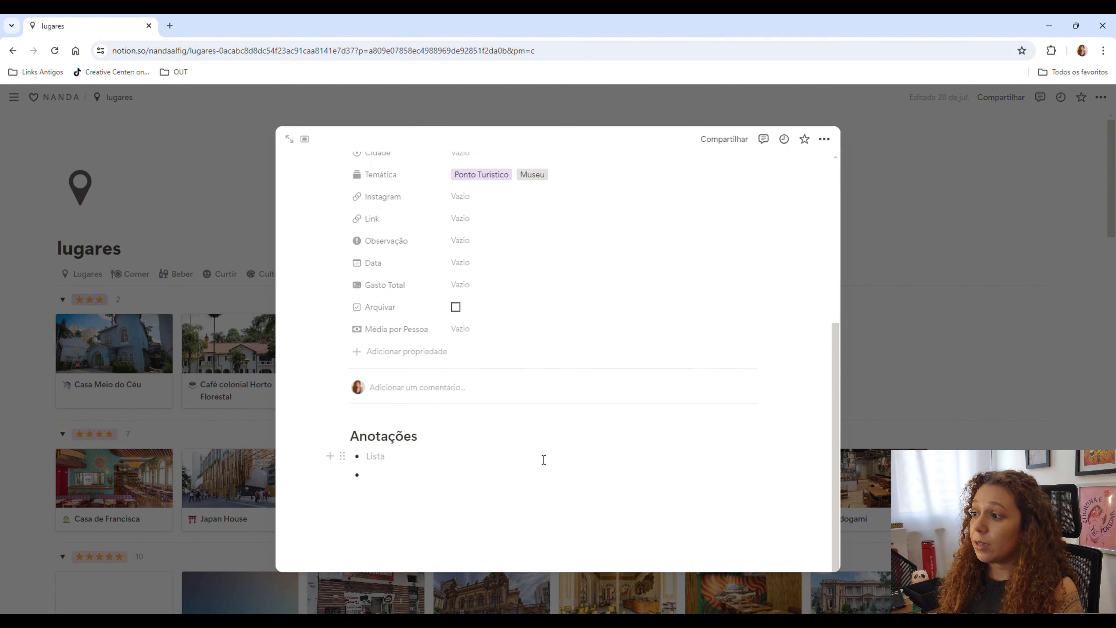
{"action": "scroll", "coordinate": [577, 458], "scroll_direction": "up", "scroll_amount": 4}
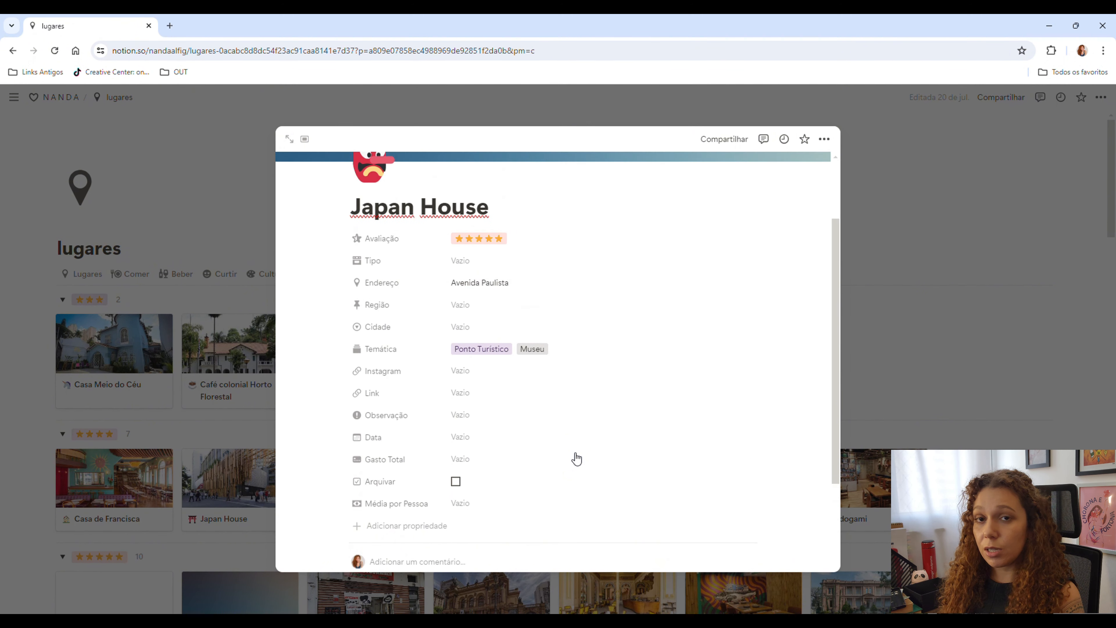
{"action": "scroll", "coordinate": [576, 458], "scroll_direction": "down", "scroll_amount": 4}
Step: Delete the Anotações heading and its bullet list from the Japan House page body
{"action": "left_click_drag", "start_coordinate": [519, 514], "coordinate": [355, 438]}
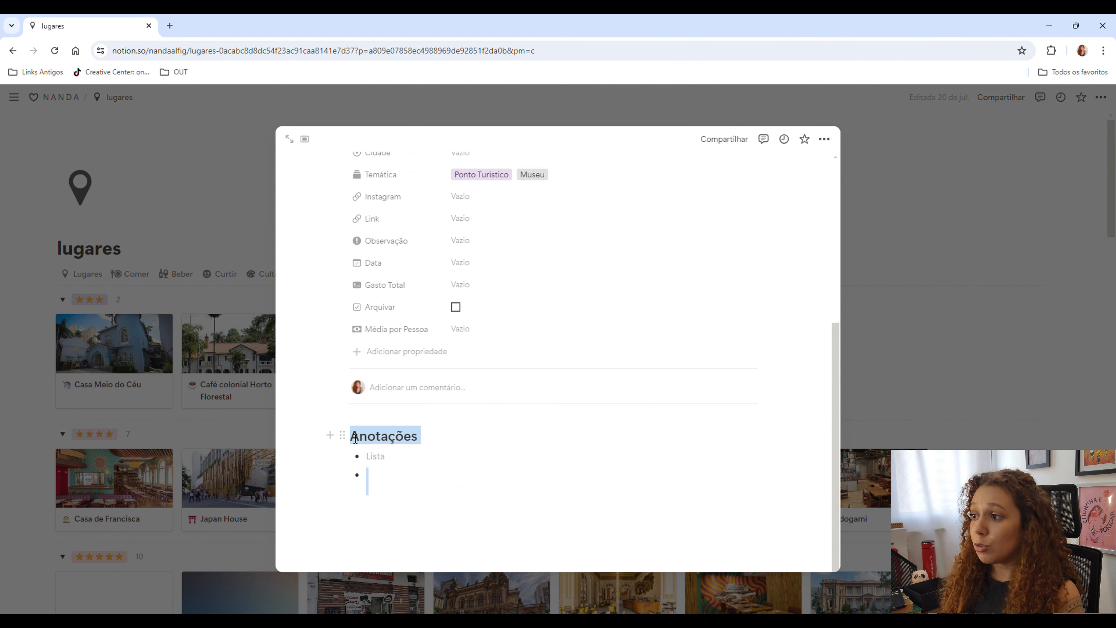
{"action": "key", "text": "BackSpace"}
{"action": "key", "text": "BackSpace"}
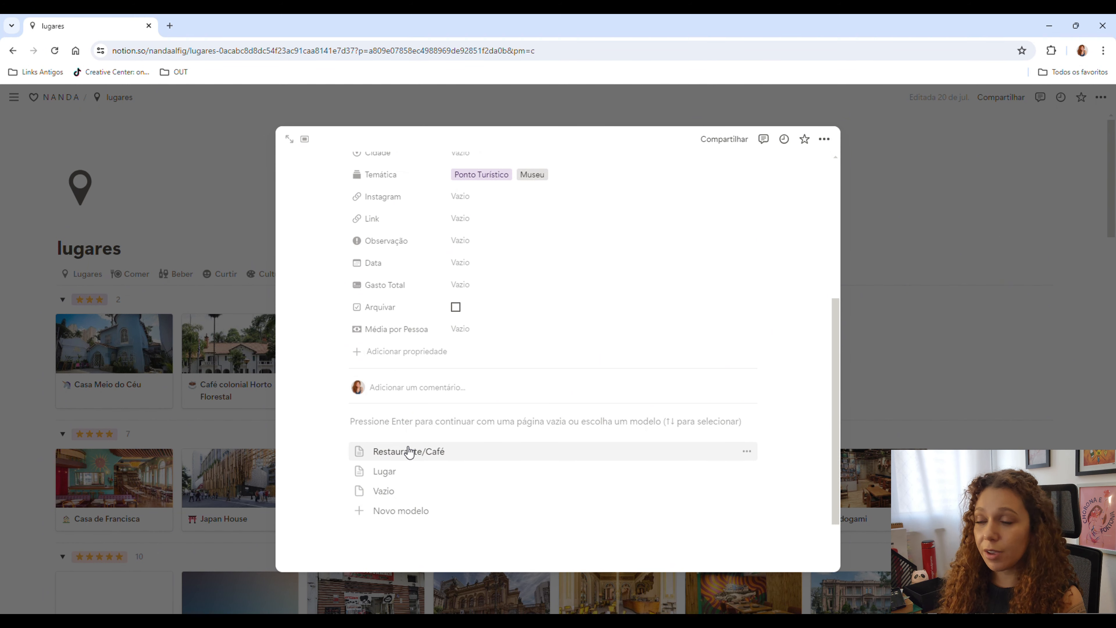
Step: Apply the Restaurante/Café template to the Japan House page and look through its food, drink and Gastos sections
{"action": "left_click", "coordinate": [411, 452]}
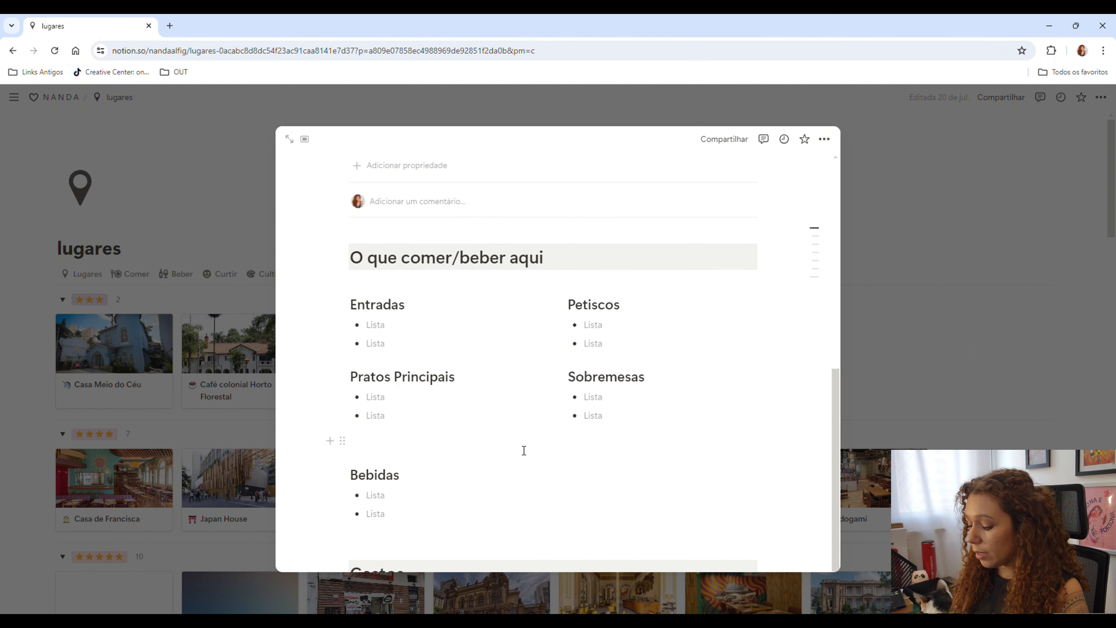
{"action": "scroll", "coordinate": [524, 450], "scroll_direction": "down", "scroll_amount": 1}
{"action": "left_click", "coordinate": [536, 562]}
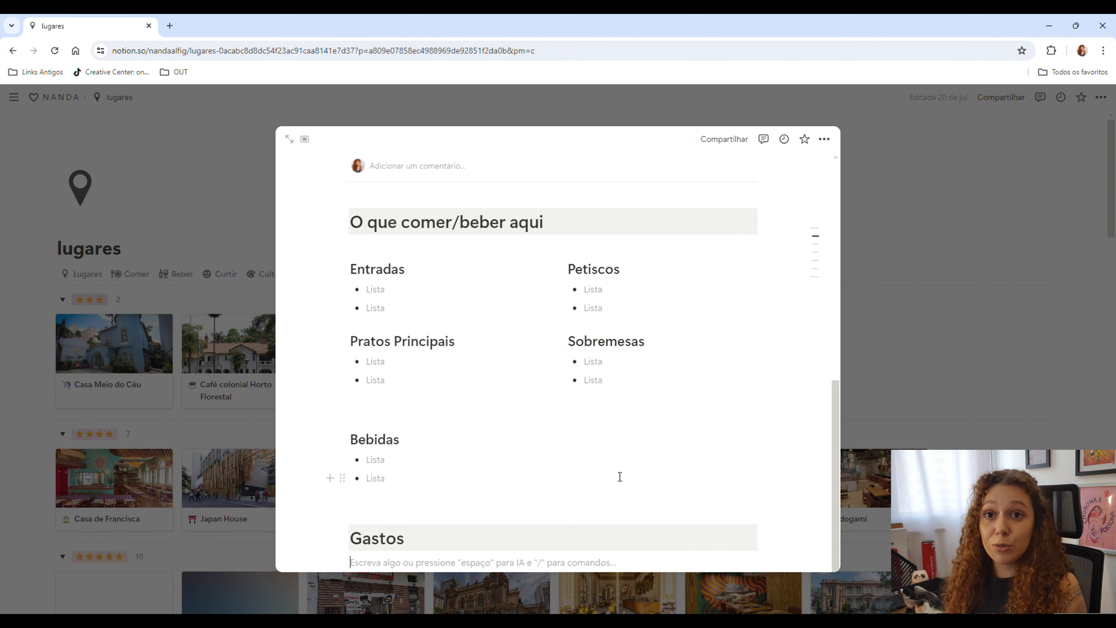
{"action": "scroll", "coordinate": [620, 476], "scroll_direction": "up", "scroll_amount": 5}
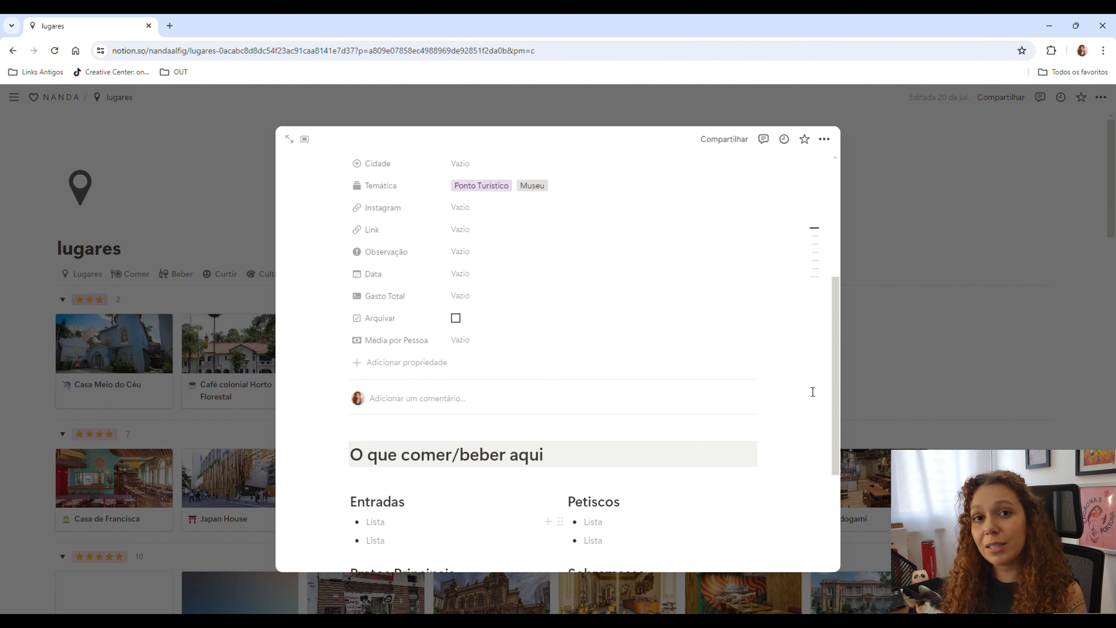